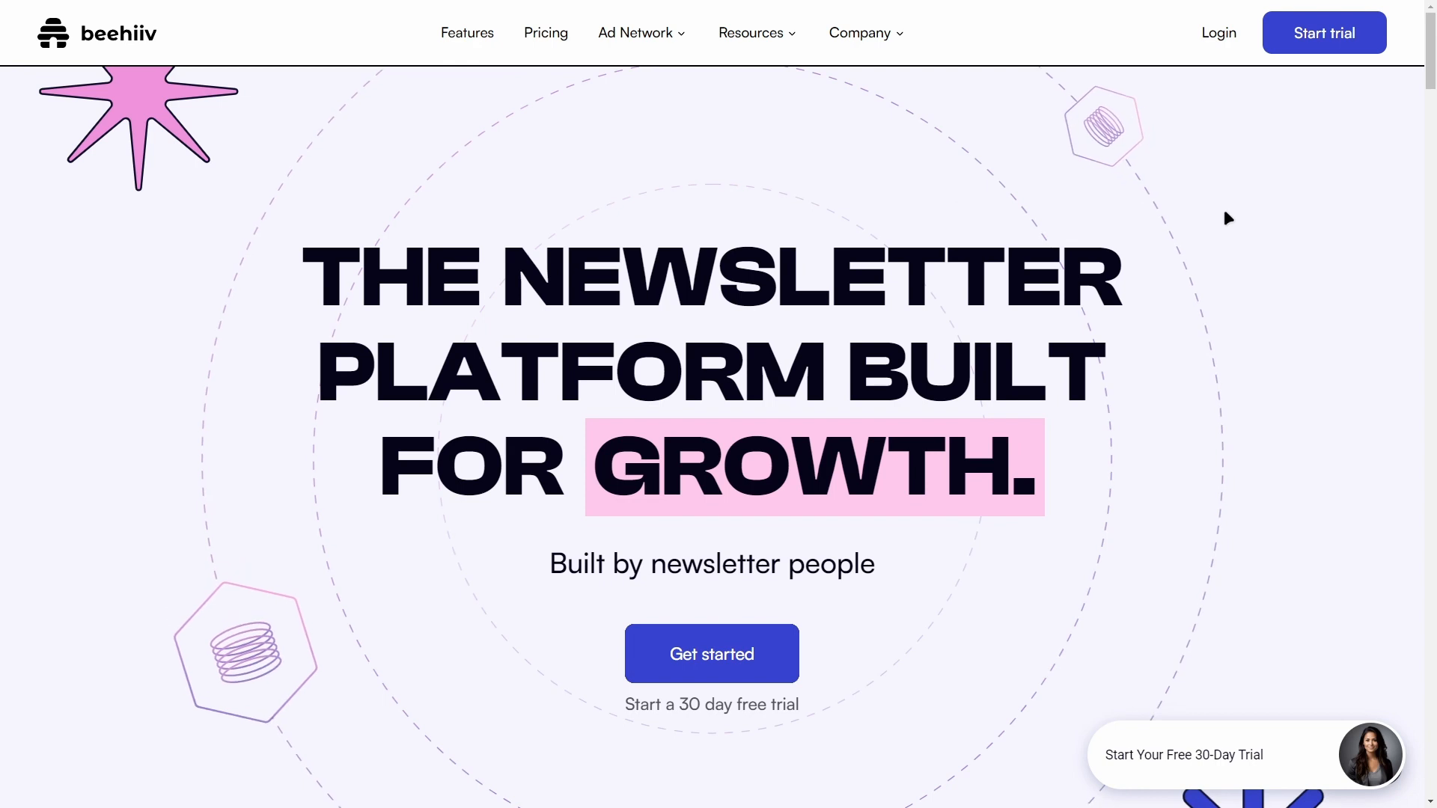
Step: Open the beehiiv login page from the homepage's top navigation
{"action": "left_click", "coordinate": [1220, 31]}
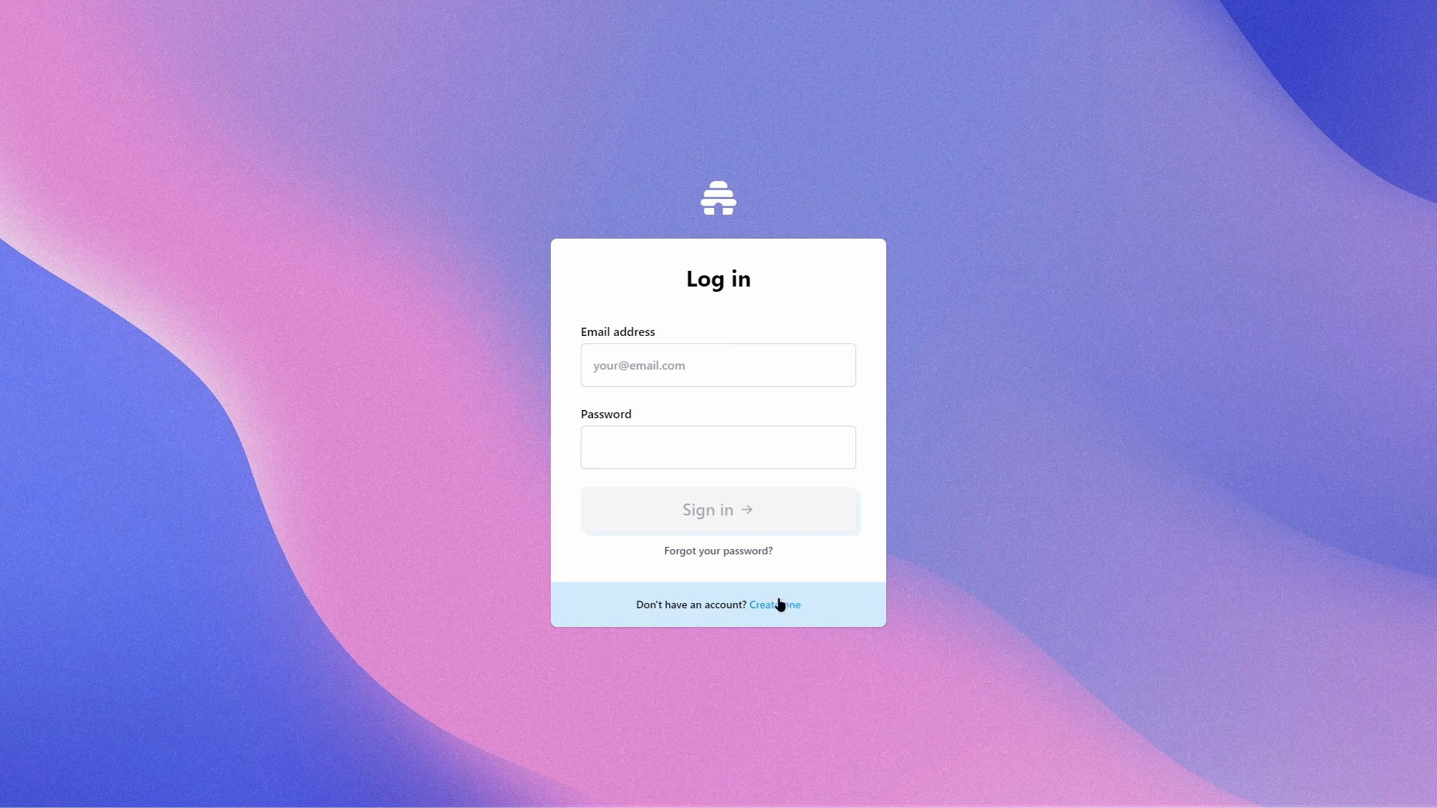
{"action": "left_click_drag", "start_coordinate": [635, 609], "coordinate": [744, 607]}
{"action": "left_click", "coordinate": [744, 607]}
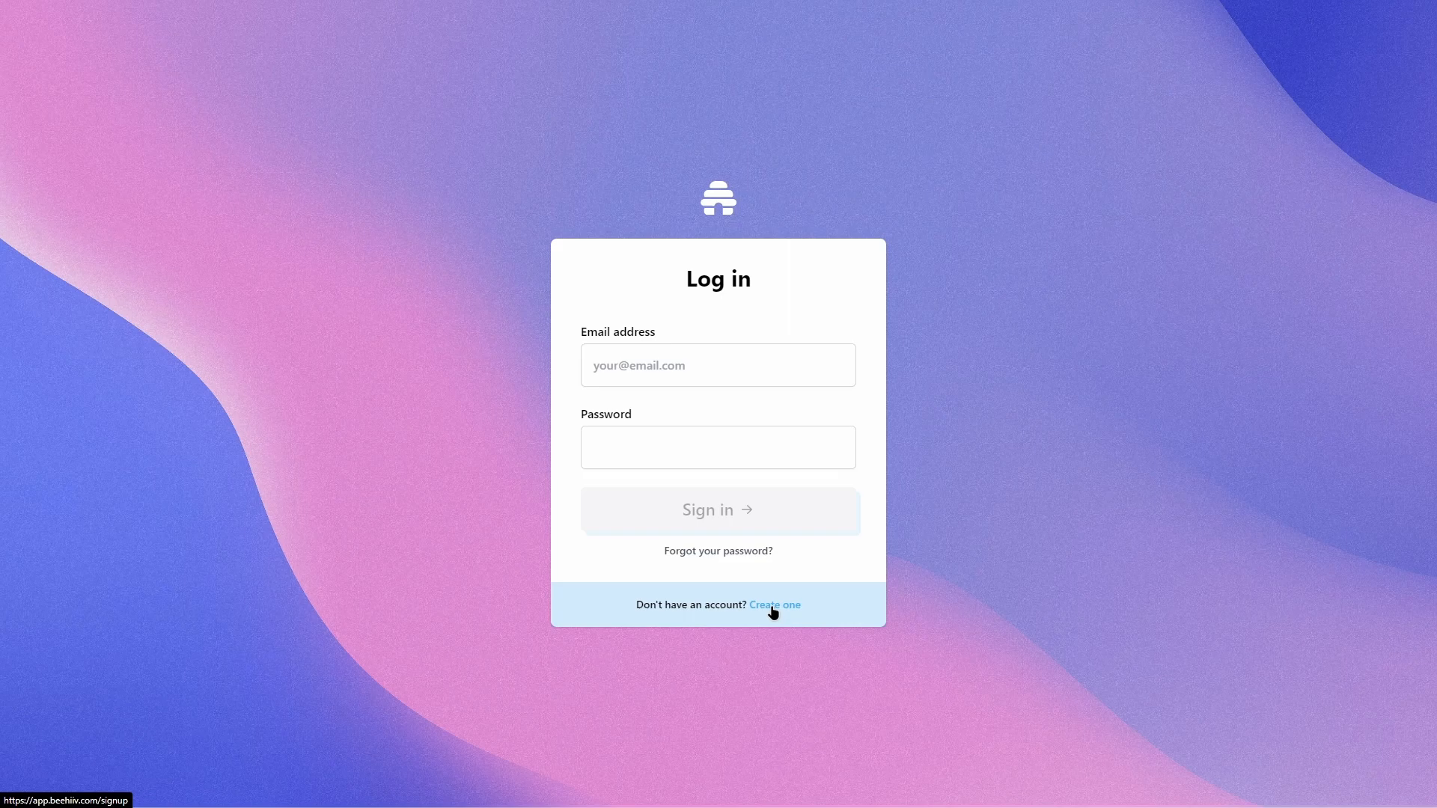
Step: Start a new account via 'Create one', choose the Newbie option and continue to publication setup
{"action": "left_click", "coordinate": [773, 606]}
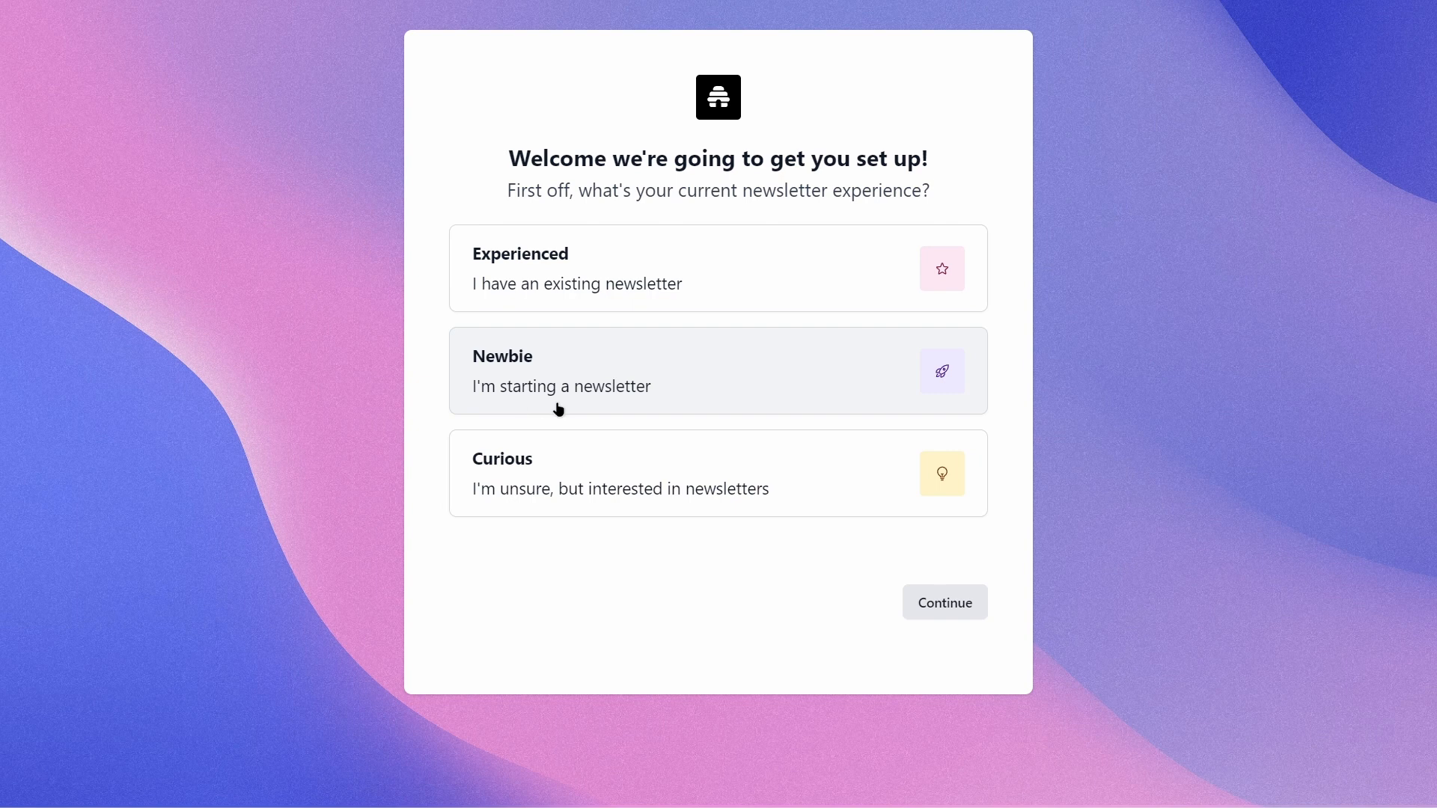
{"action": "left_click", "coordinate": [662, 394]}
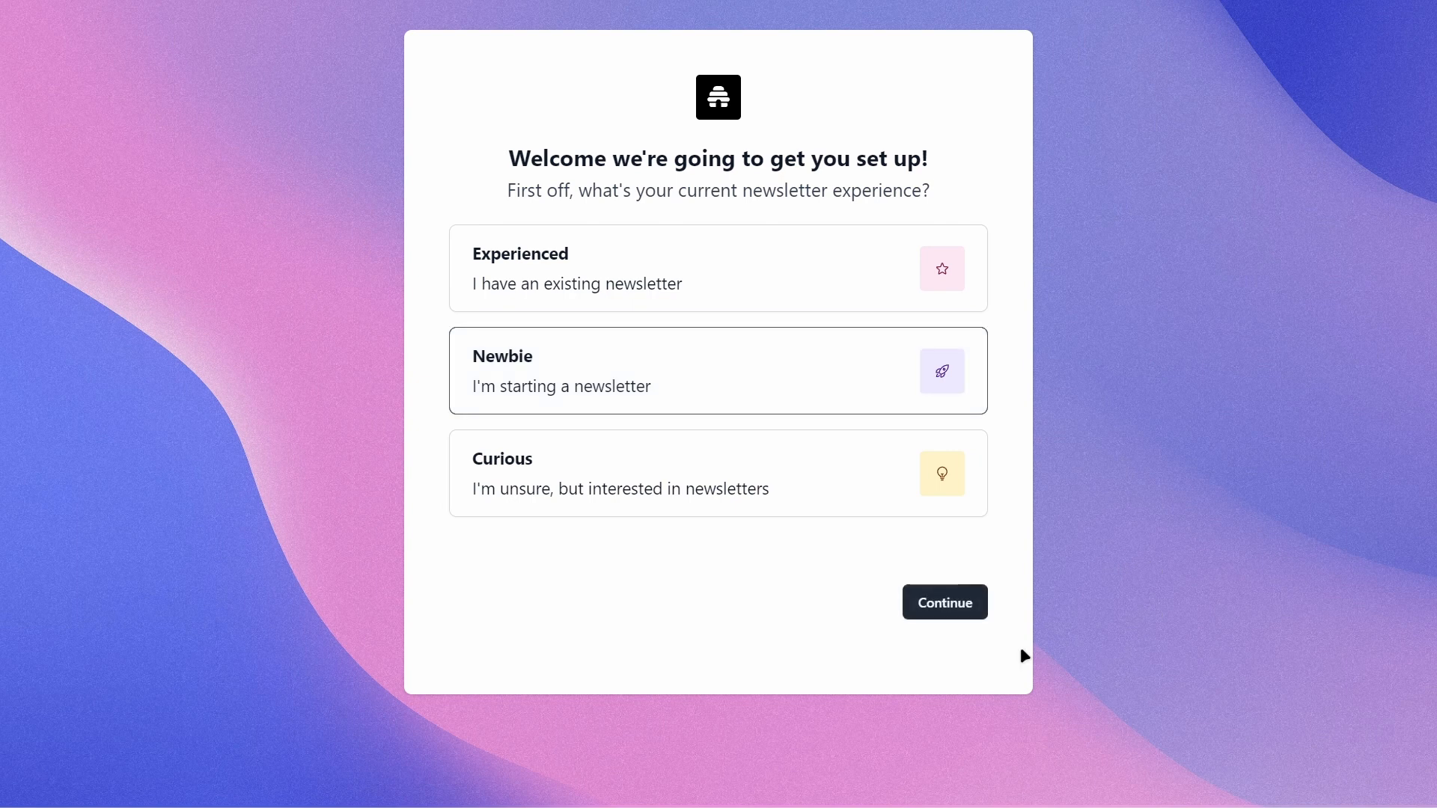
{"action": "left_click", "coordinate": [947, 603]}
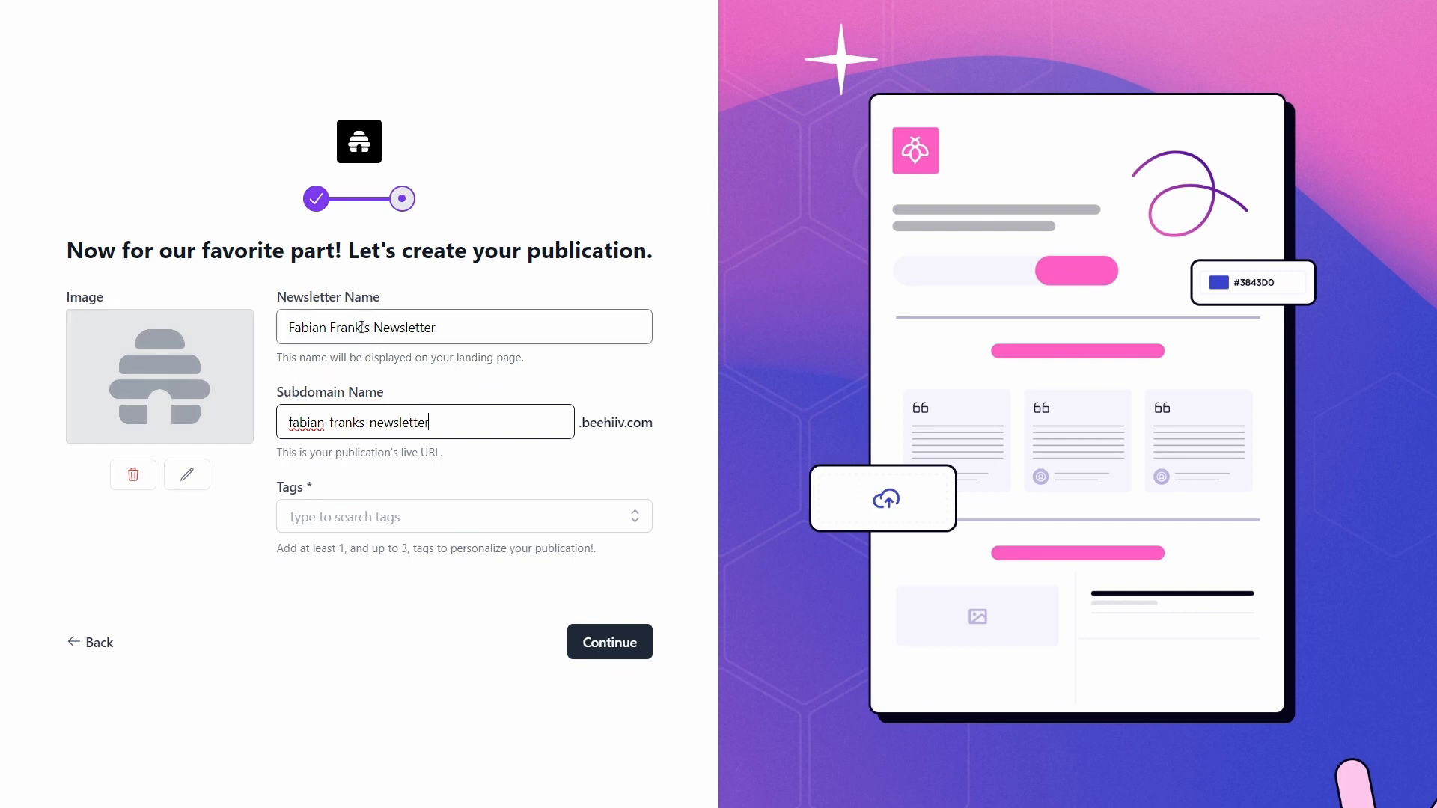
Step: Change the newsletter name and subdomain to the owner's full name
{"action": "left_click_drag", "start_coordinate": [362, 327], "coordinate": [553, 335]}
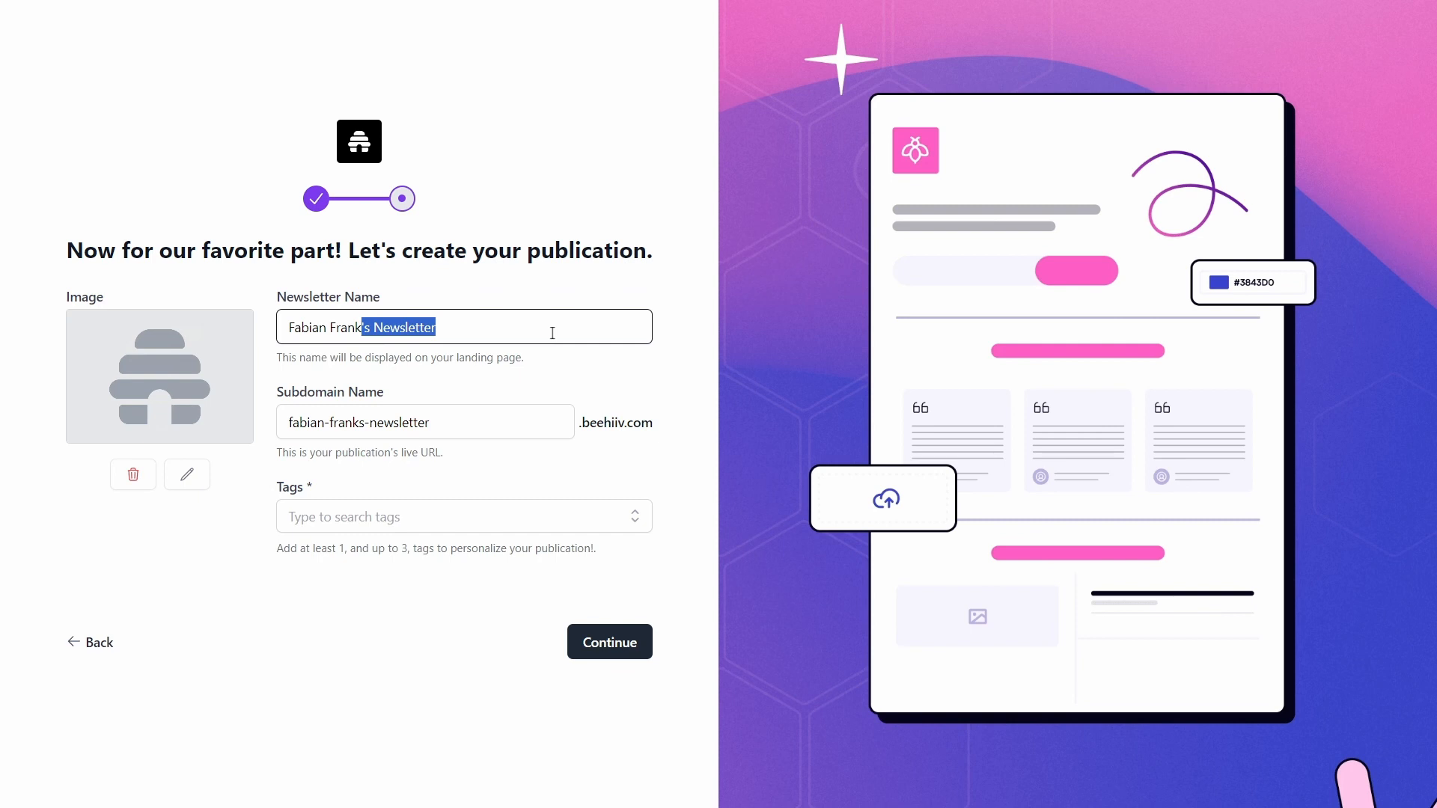
{"action": "key", "text": "BackSpace"}
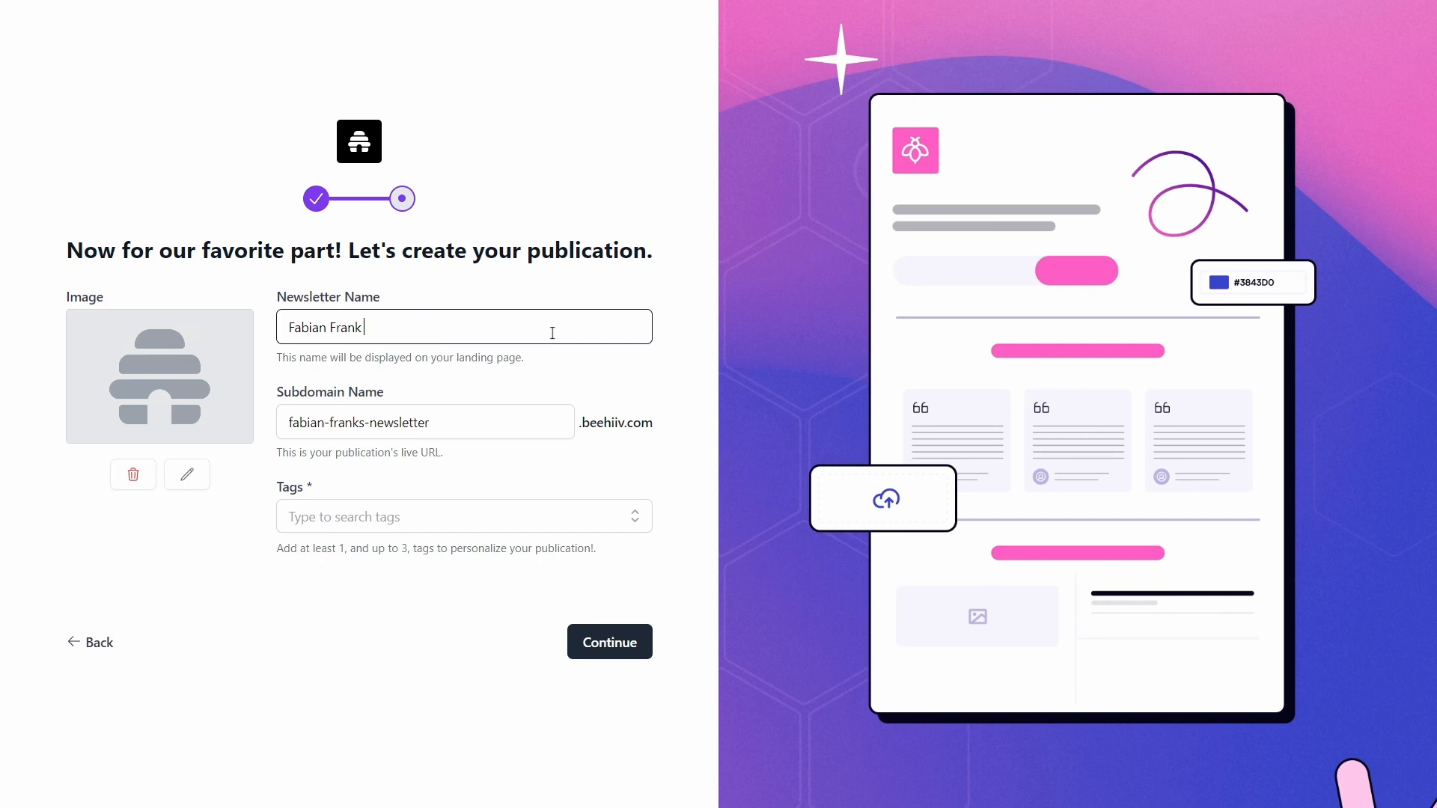
{"action": "type", "text": "Werner"}
{"action": "left_click", "coordinate": [526, 303]}
{"action": "left_click_drag", "start_coordinate": [449, 422], "coordinate": [221, 431]}
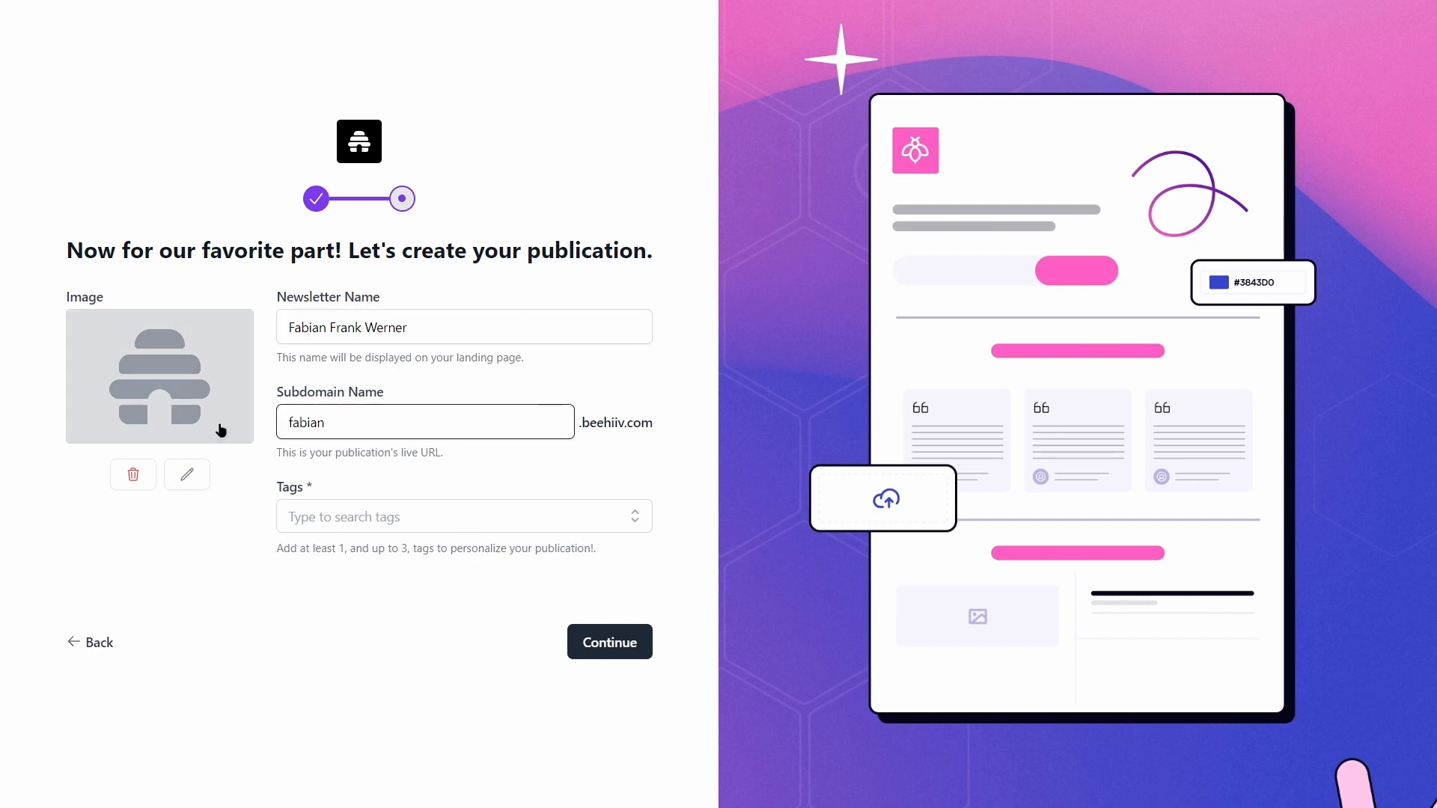
{"action": "left_click", "coordinate": [446, 398]}
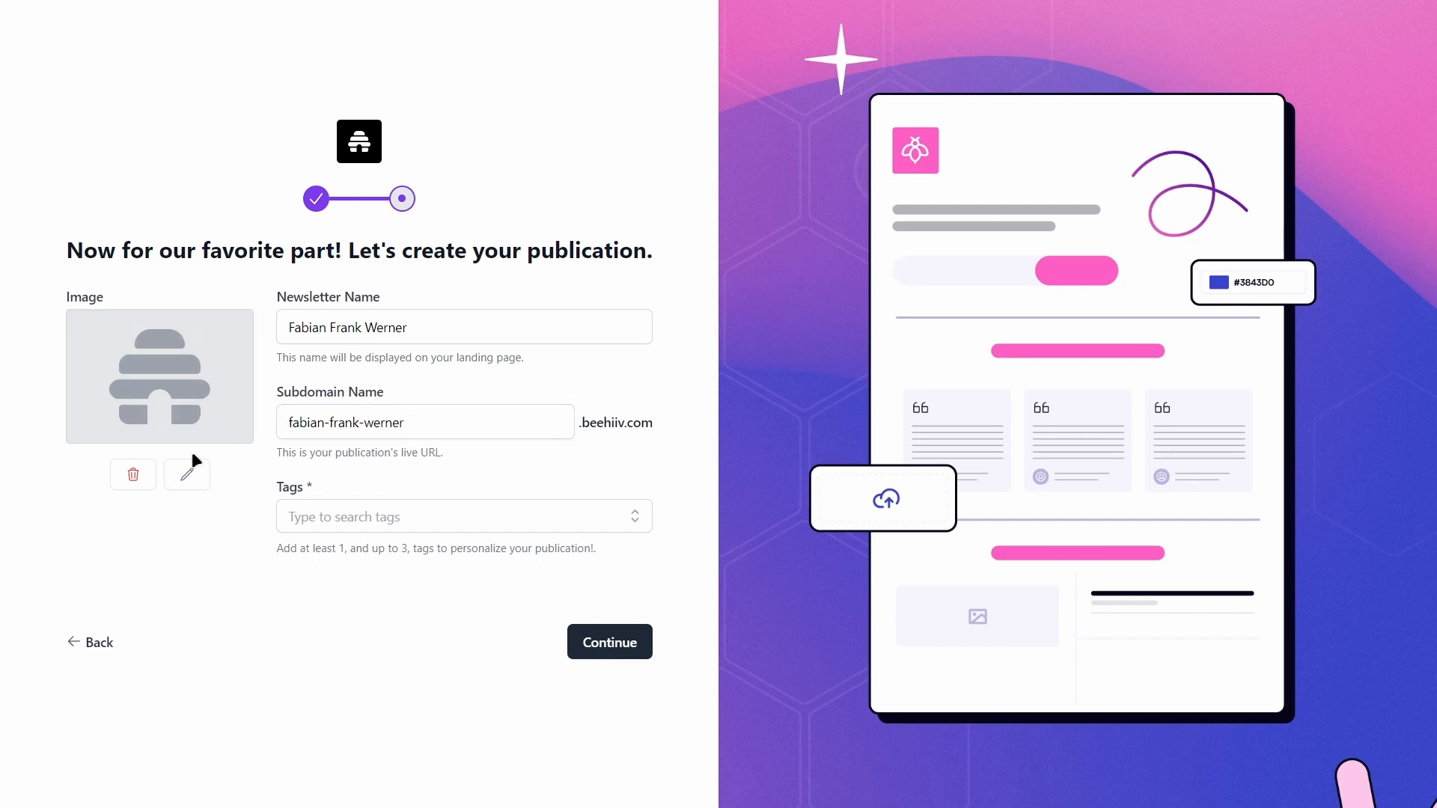
Step: Add the Business tag and submit the publication details
{"action": "left_click", "coordinate": [350, 515]}
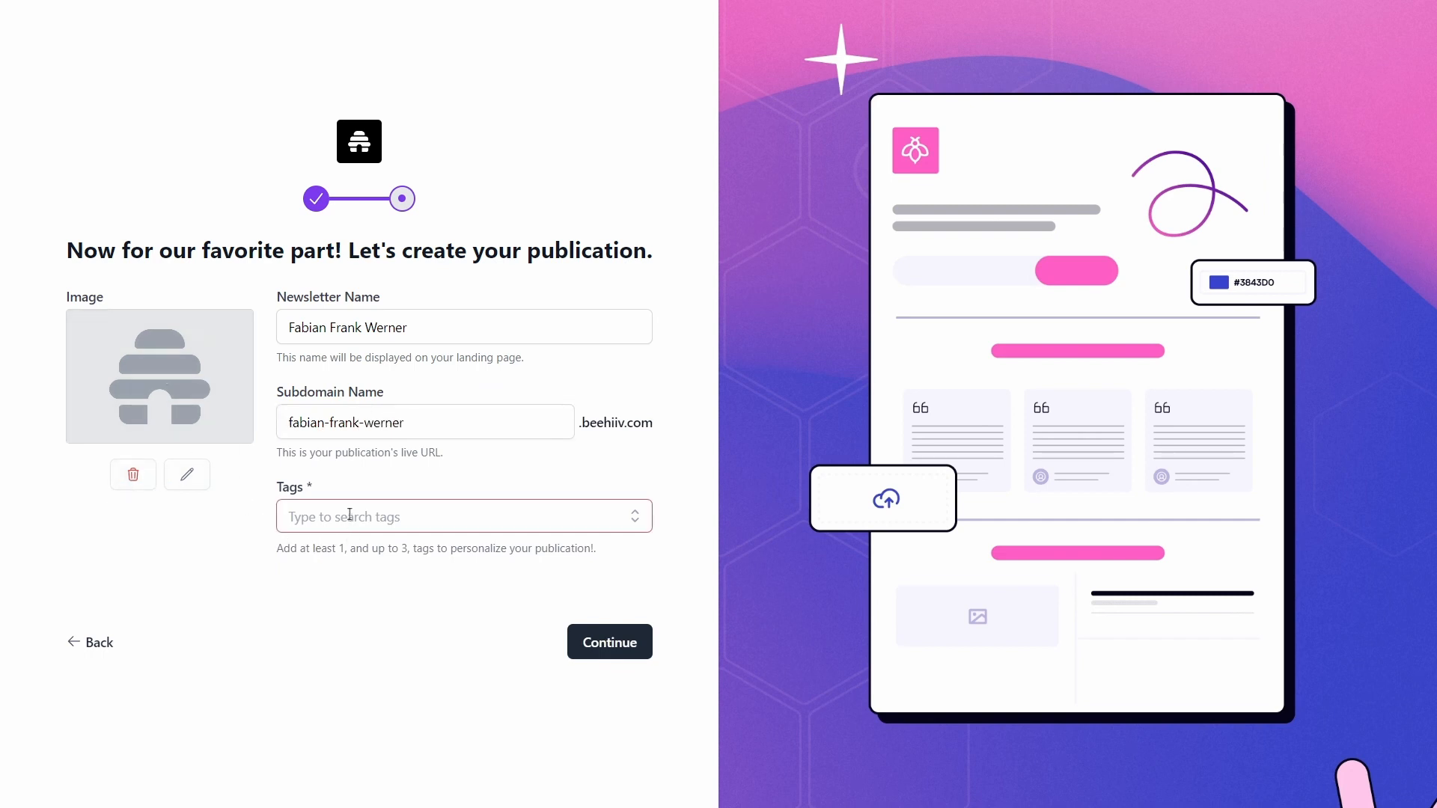
{"action": "scroll", "coordinate": [330, 590], "scroll_direction": "down", "scroll_amount": 2}
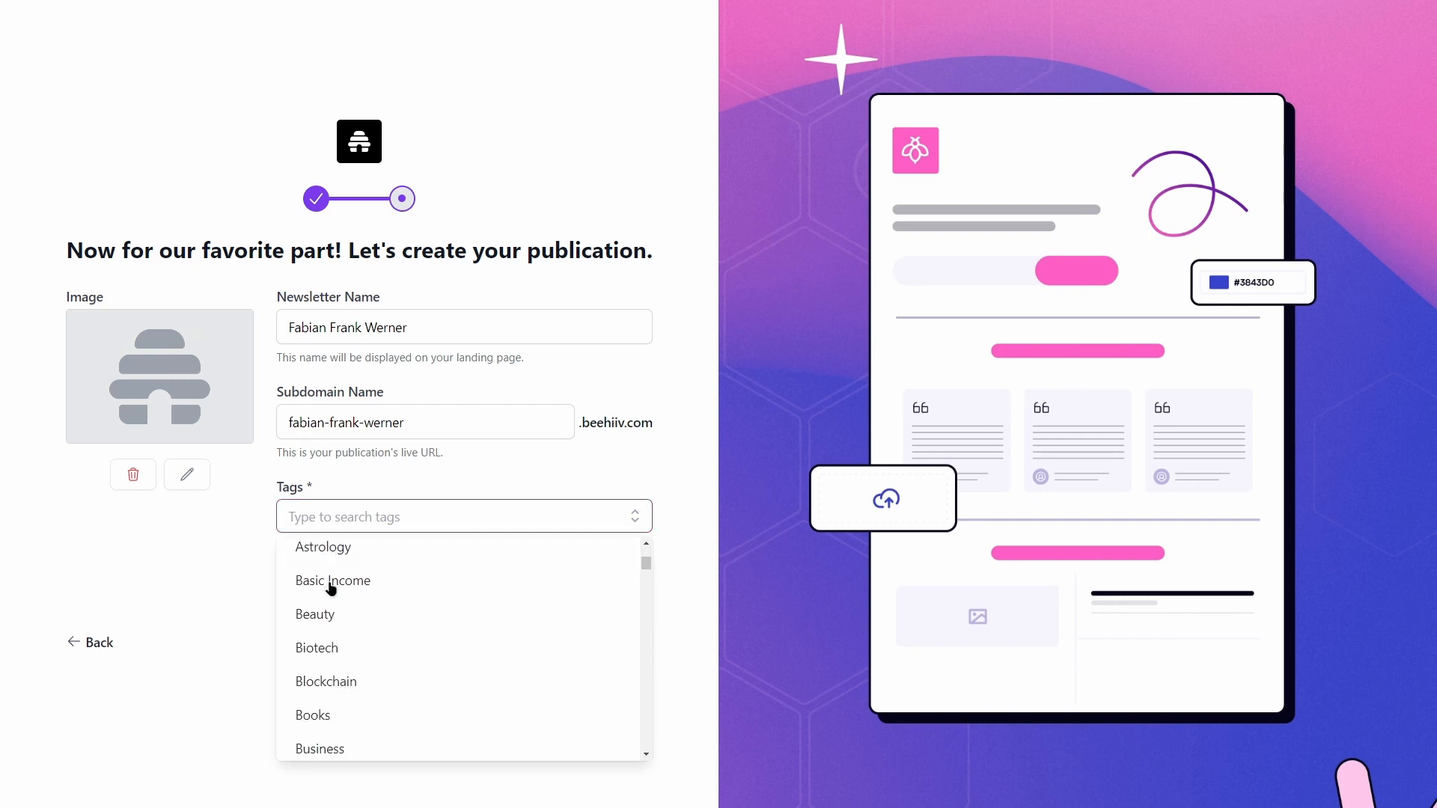
{"action": "type", "text": "business"}
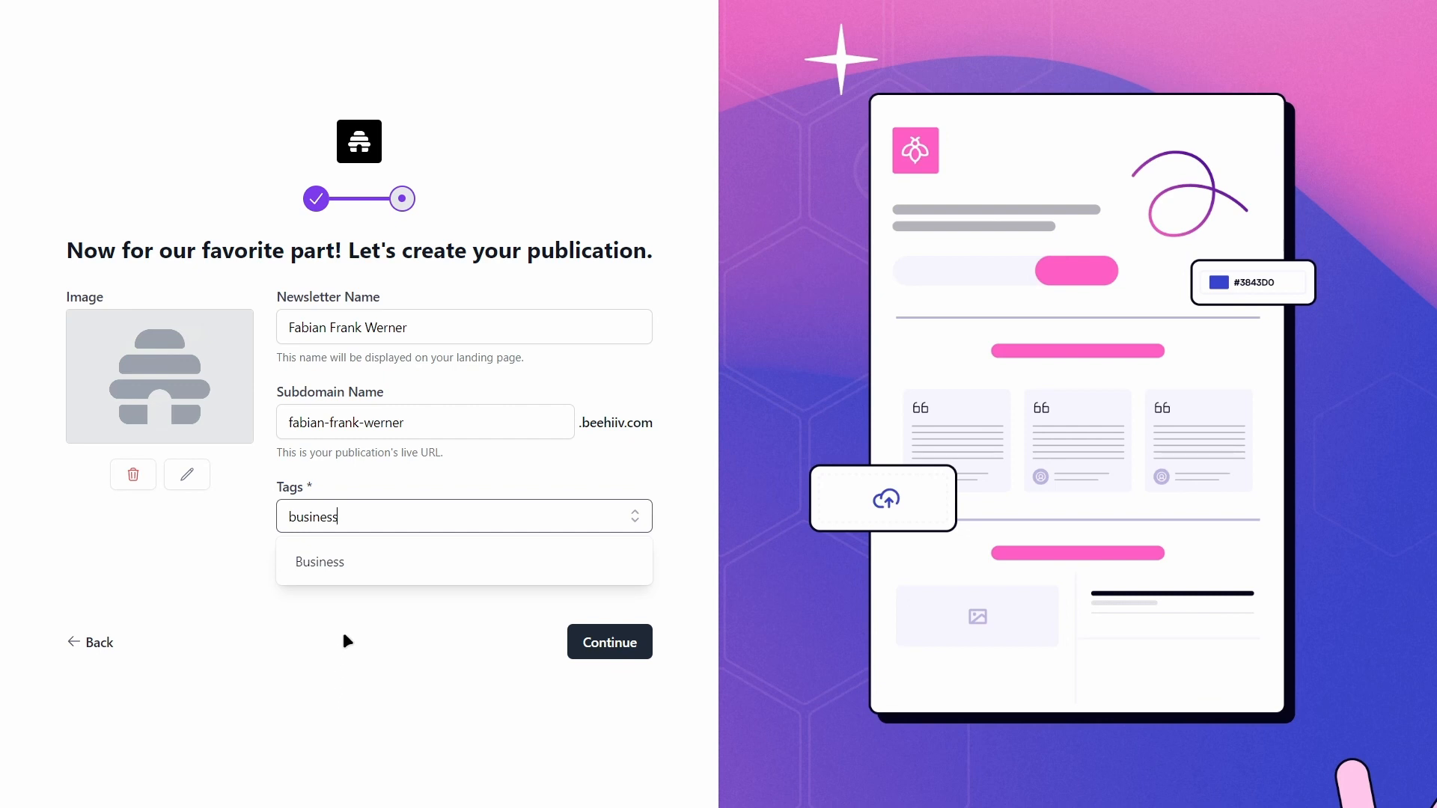
{"action": "left_click", "coordinate": [344, 635]}
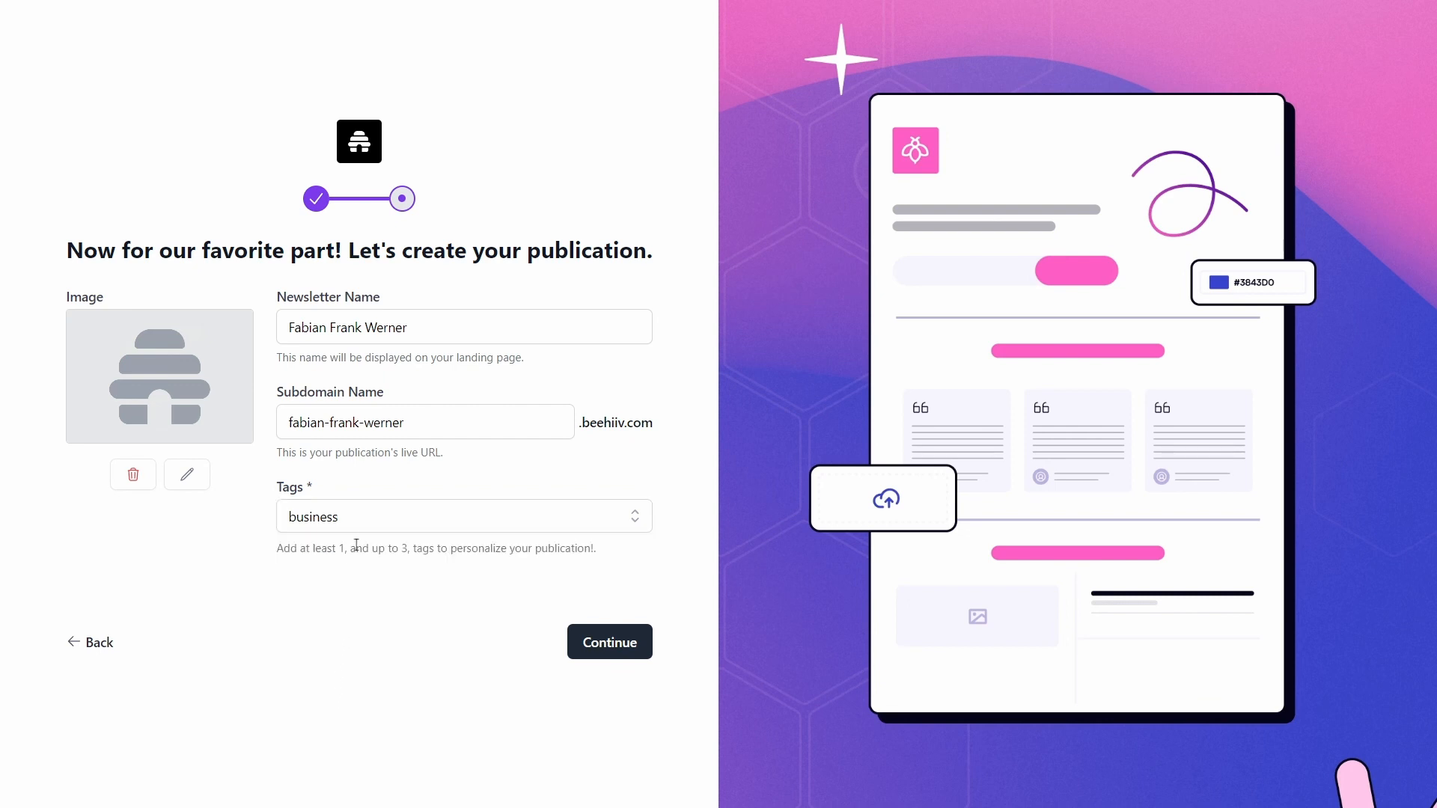
{"action": "left_click", "coordinate": [358, 520]}
{"action": "left_click", "coordinate": [357, 573]}
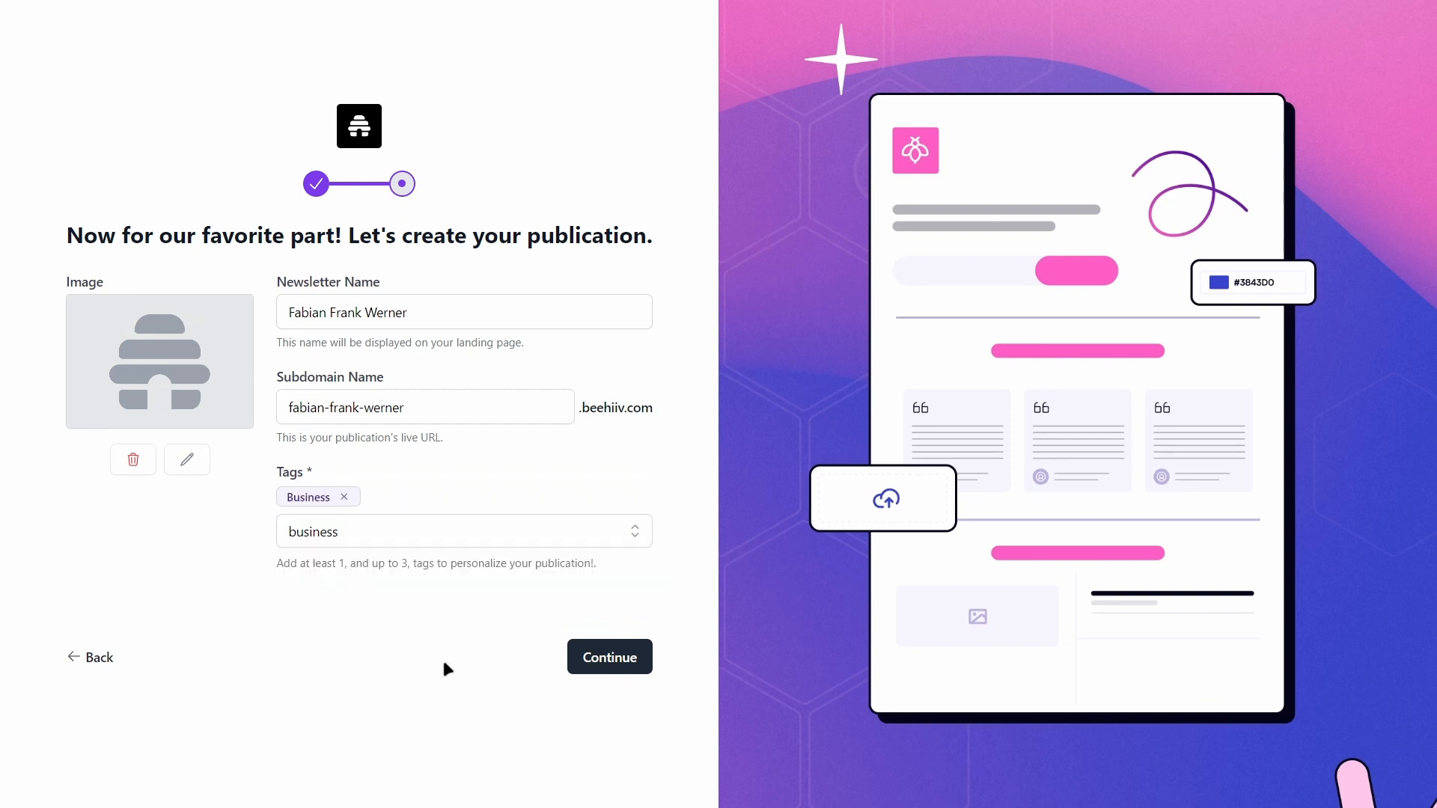
{"action": "left_click", "coordinate": [570, 669]}
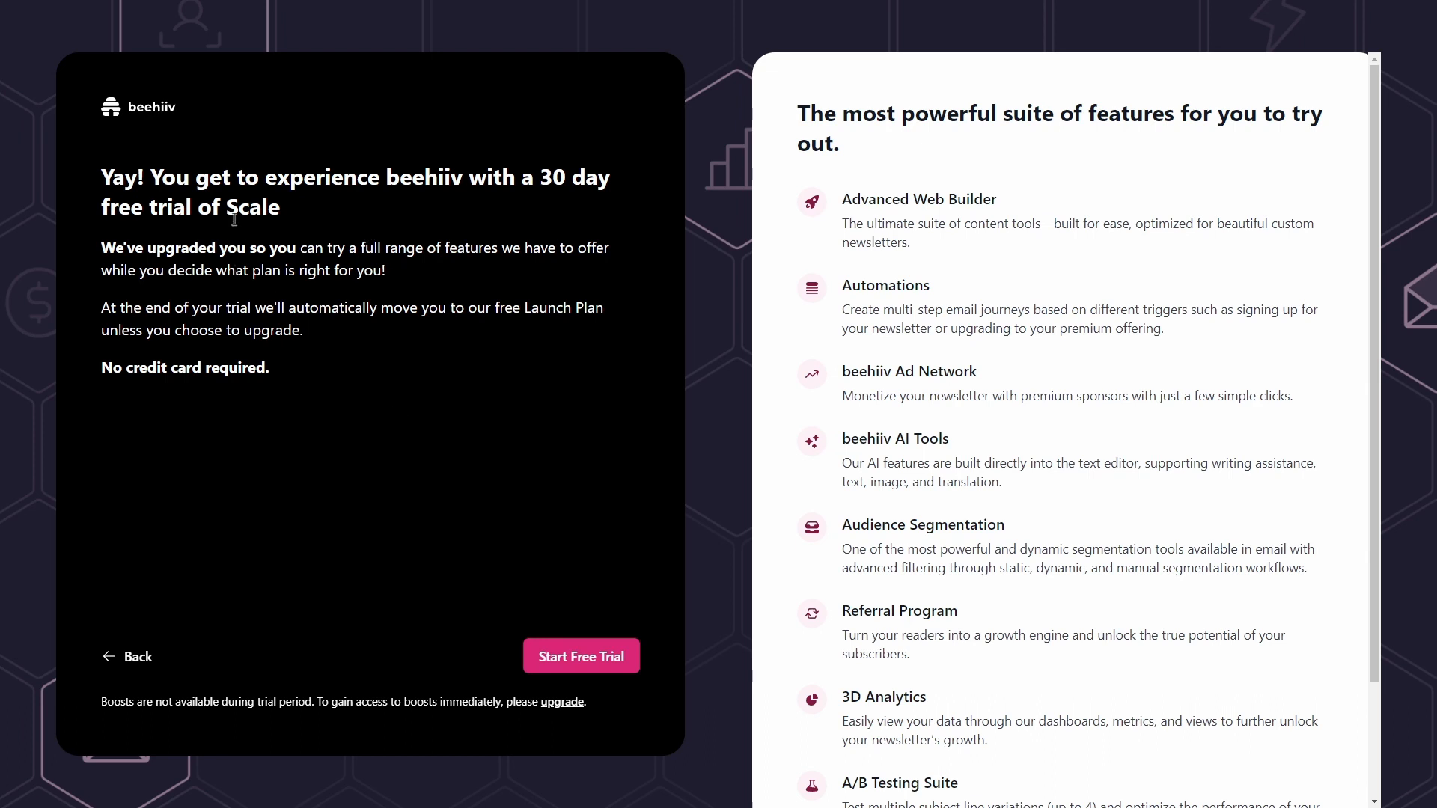
Step: Review the Scale plan features and start the 30-day free trial
{"action": "left_click_drag", "start_coordinate": [230, 212], "coordinate": [300, 212]}
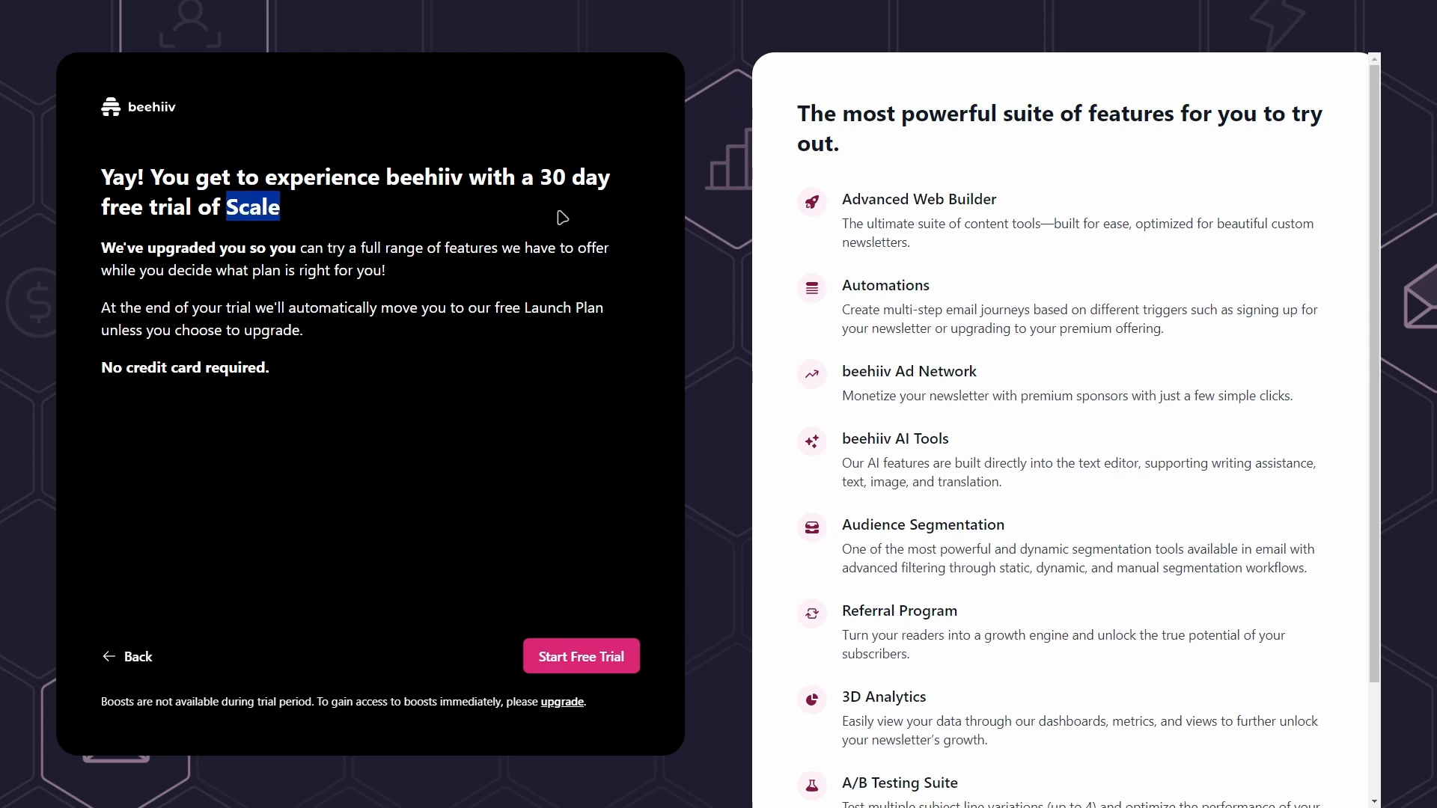
{"action": "left_click", "coordinate": [485, 234]}
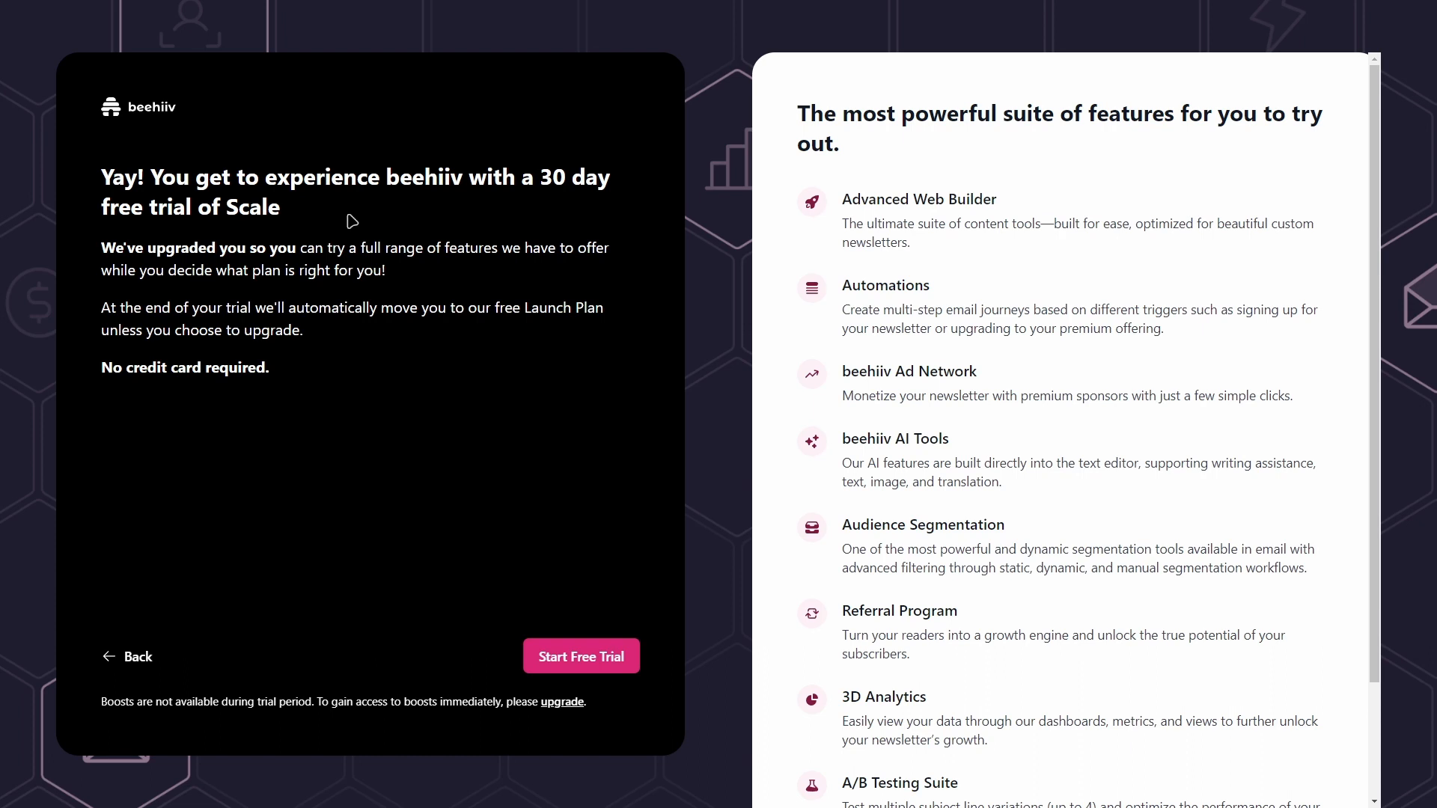
{"action": "scroll", "coordinate": [805, 299], "scroll_direction": "down", "scroll_amount": 2}
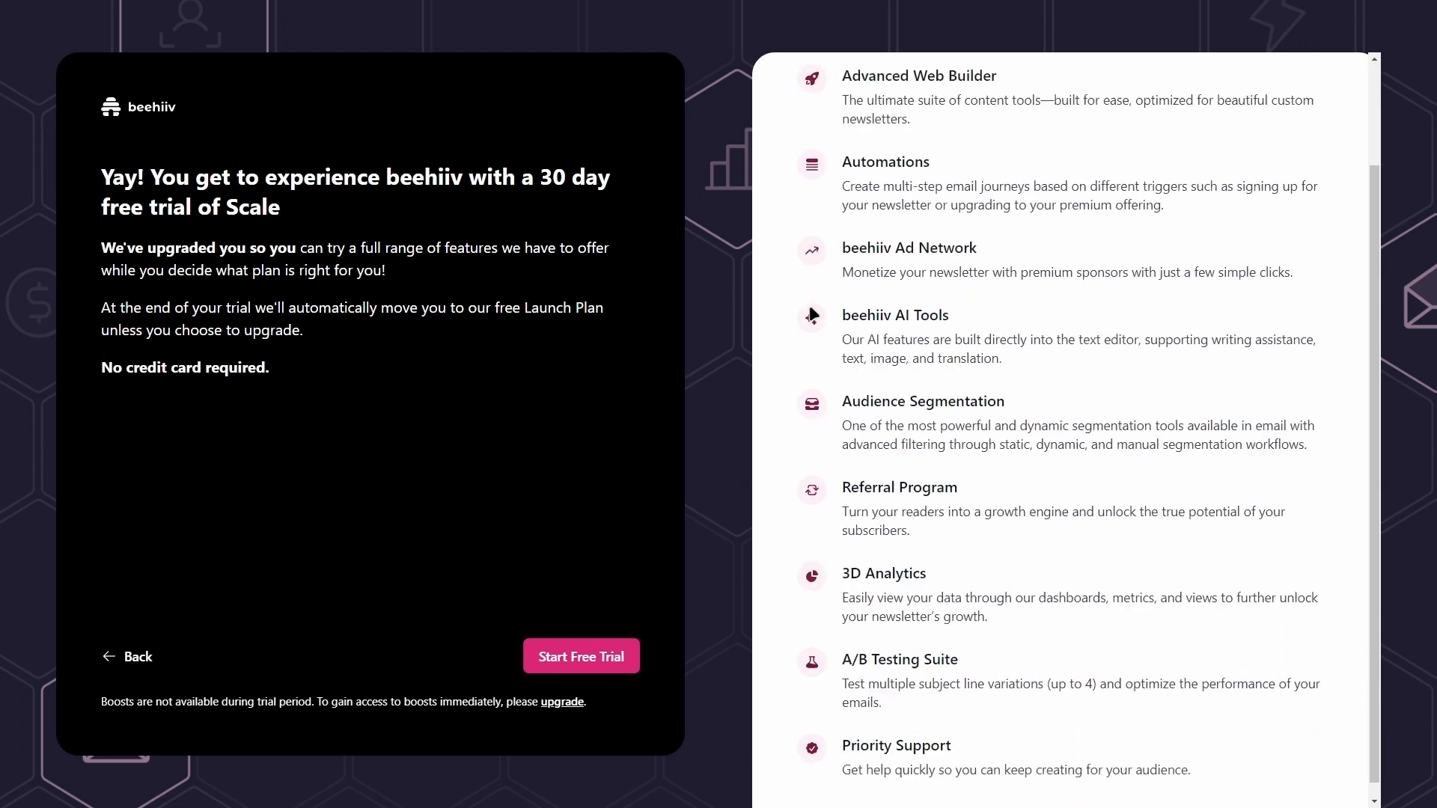
{"action": "scroll", "coordinate": [827, 335], "scroll_direction": "up", "scroll_amount": 2}
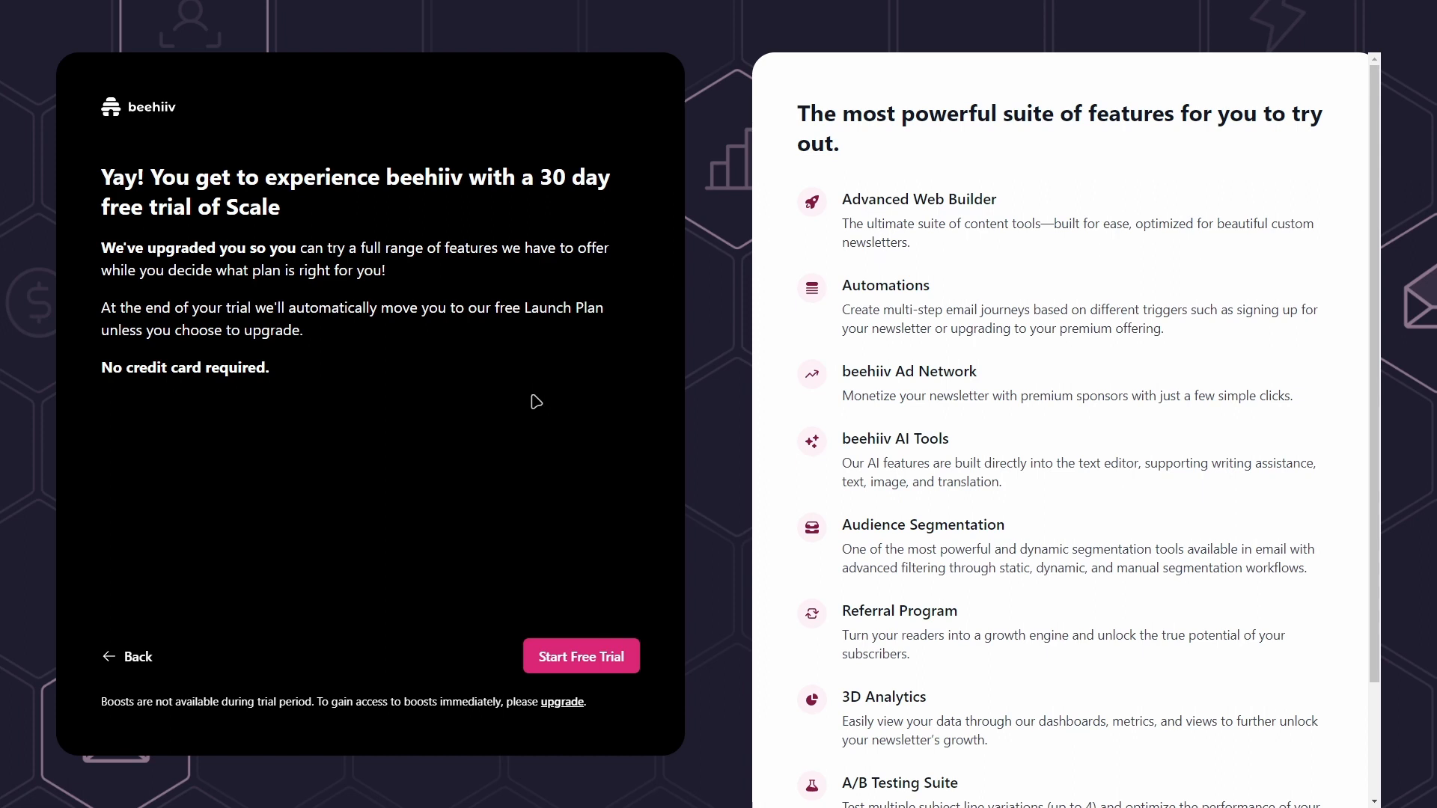
{"action": "left_click", "coordinate": [584, 658]}
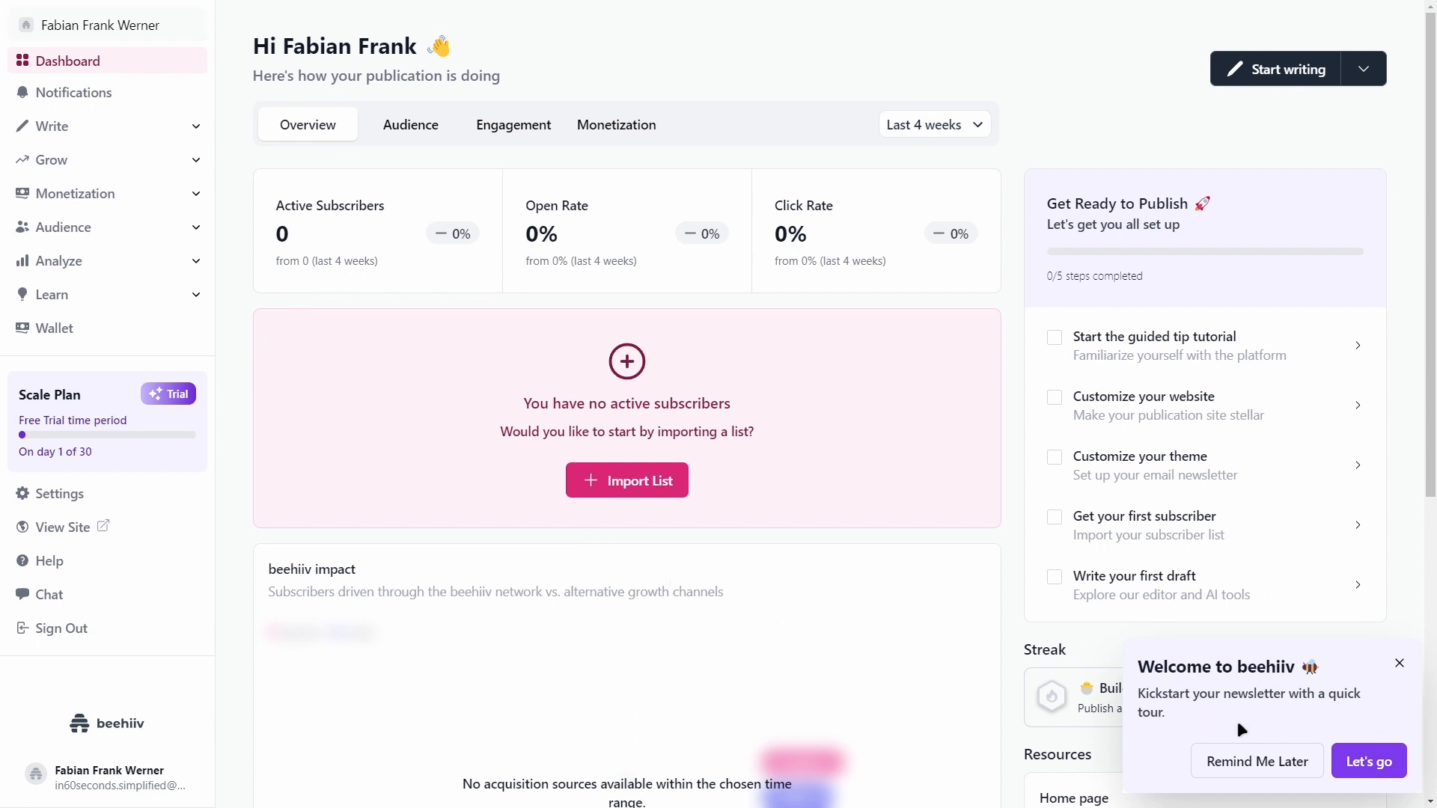
Step: Dismiss the 'Welcome to beehiiv' popup and look over the Get Ready to Publish checklist
{"action": "left_click", "coordinate": [1397, 666]}
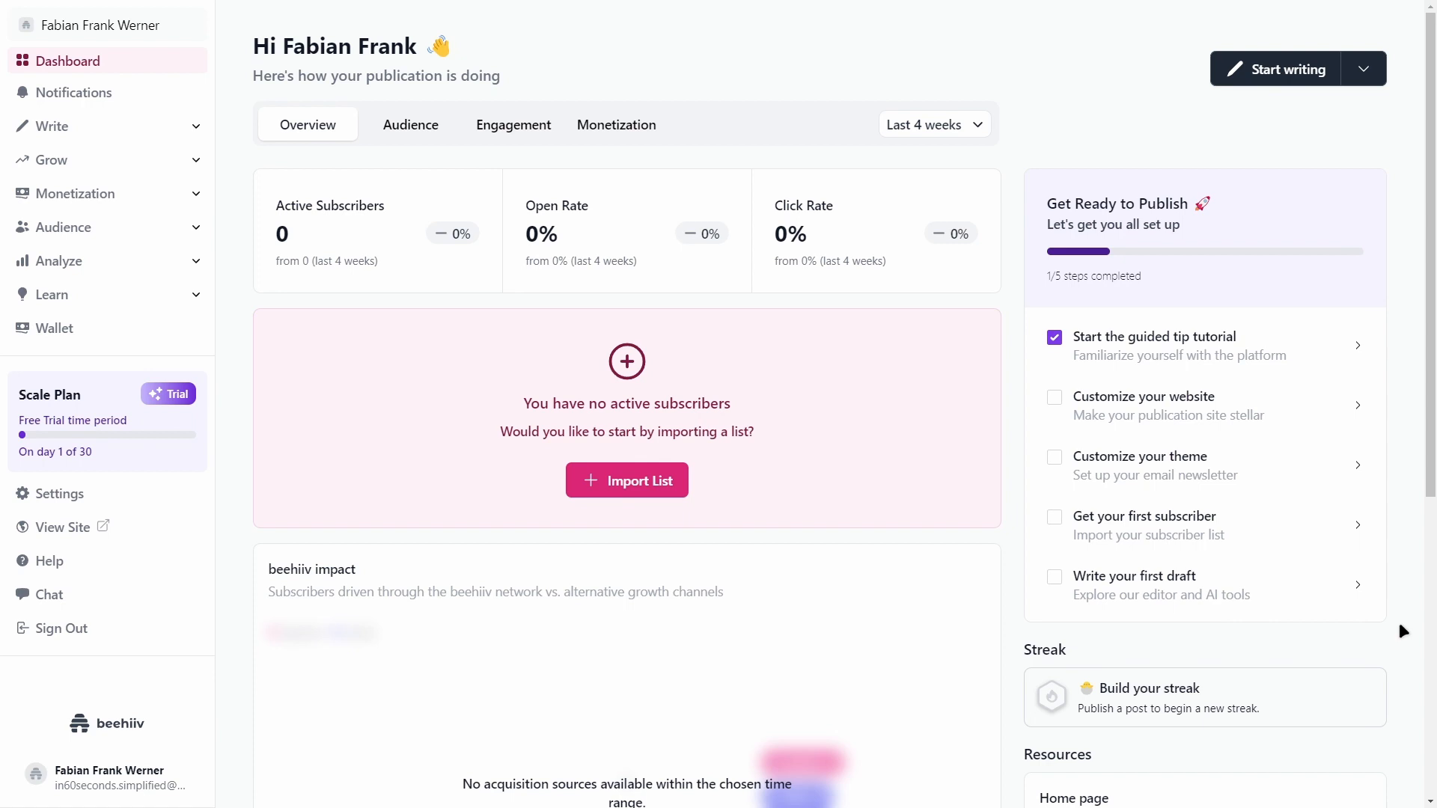
{"action": "scroll", "coordinate": [935, 483], "scroll_direction": "down", "scroll_amount": 6}
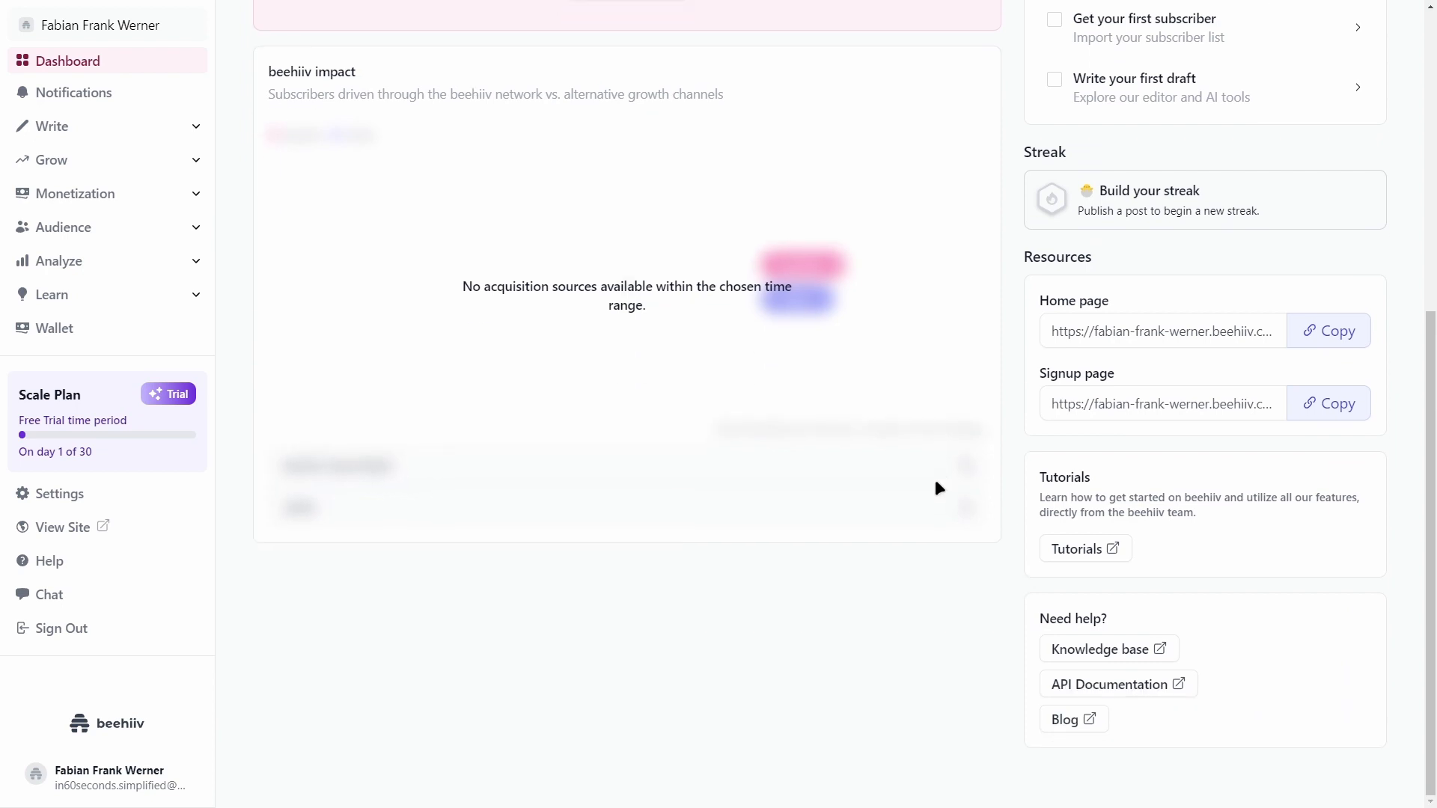
{"action": "scroll", "coordinate": [932, 506], "scroll_direction": "up", "scroll_amount": 6}
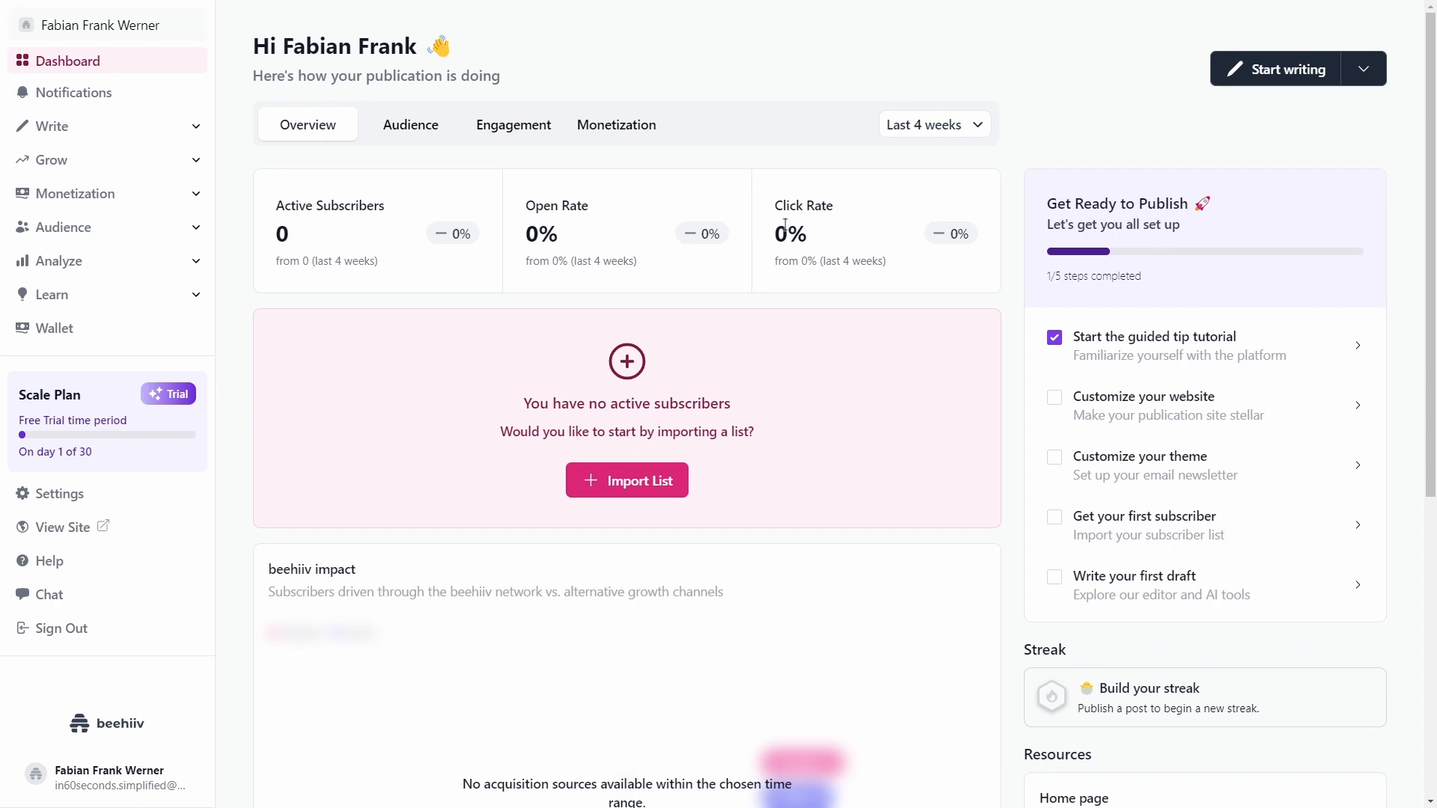
{"action": "left_click", "coordinate": [416, 139]}
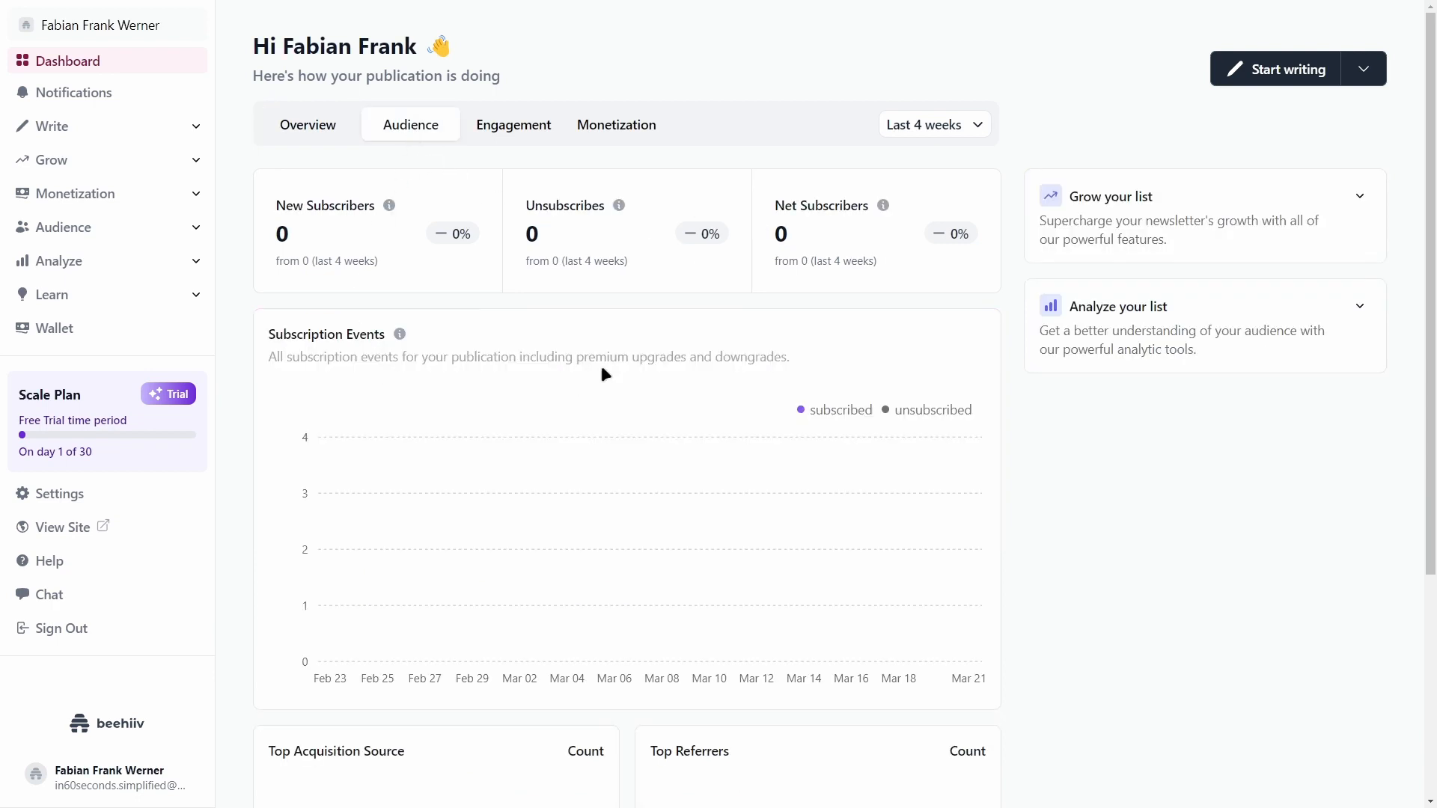
{"action": "scroll", "coordinate": [625, 358], "scroll_direction": "down", "scroll_amount": 4}
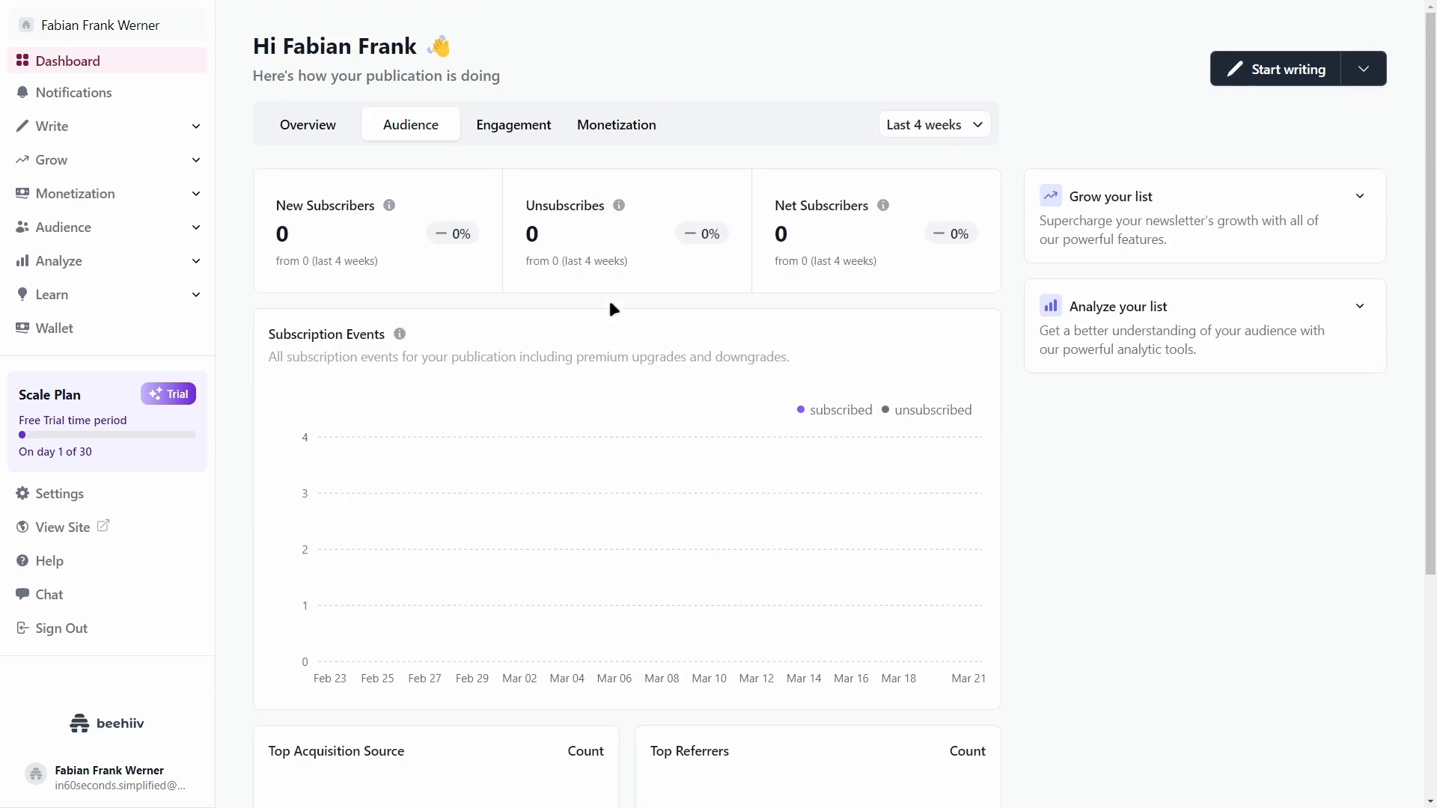
{"action": "left_click", "coordinate": [514, 124]}
{"action": "left_click", "coordinate": [618, 127]}
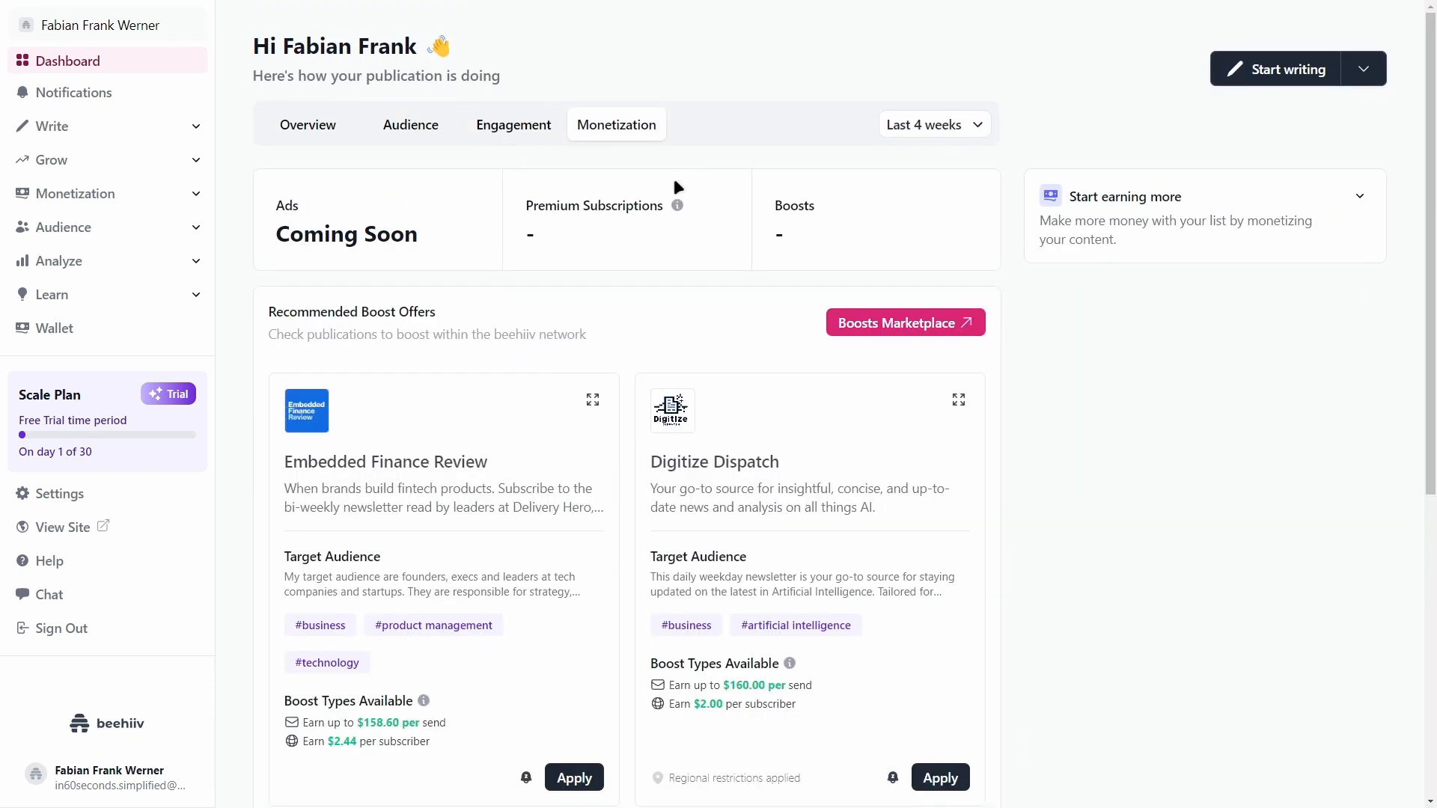
{"action": "scroll", "coordinate": [490, 344], "scroll_direction": "down", "scroll_amount": 2}
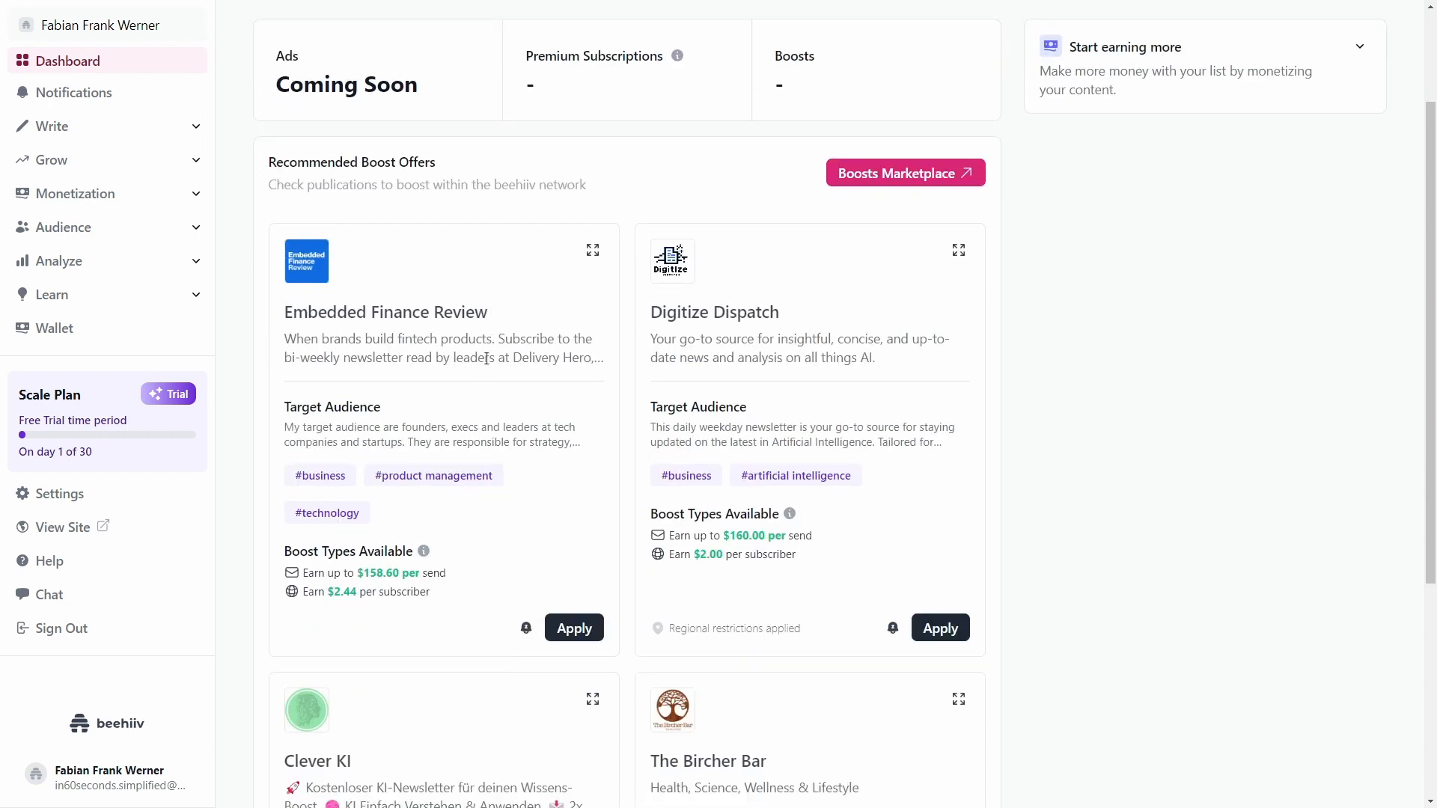
{"action": "scroll", "coordinate": [480, 366], "scroll_direction": "up", "scroll_amount": 2}
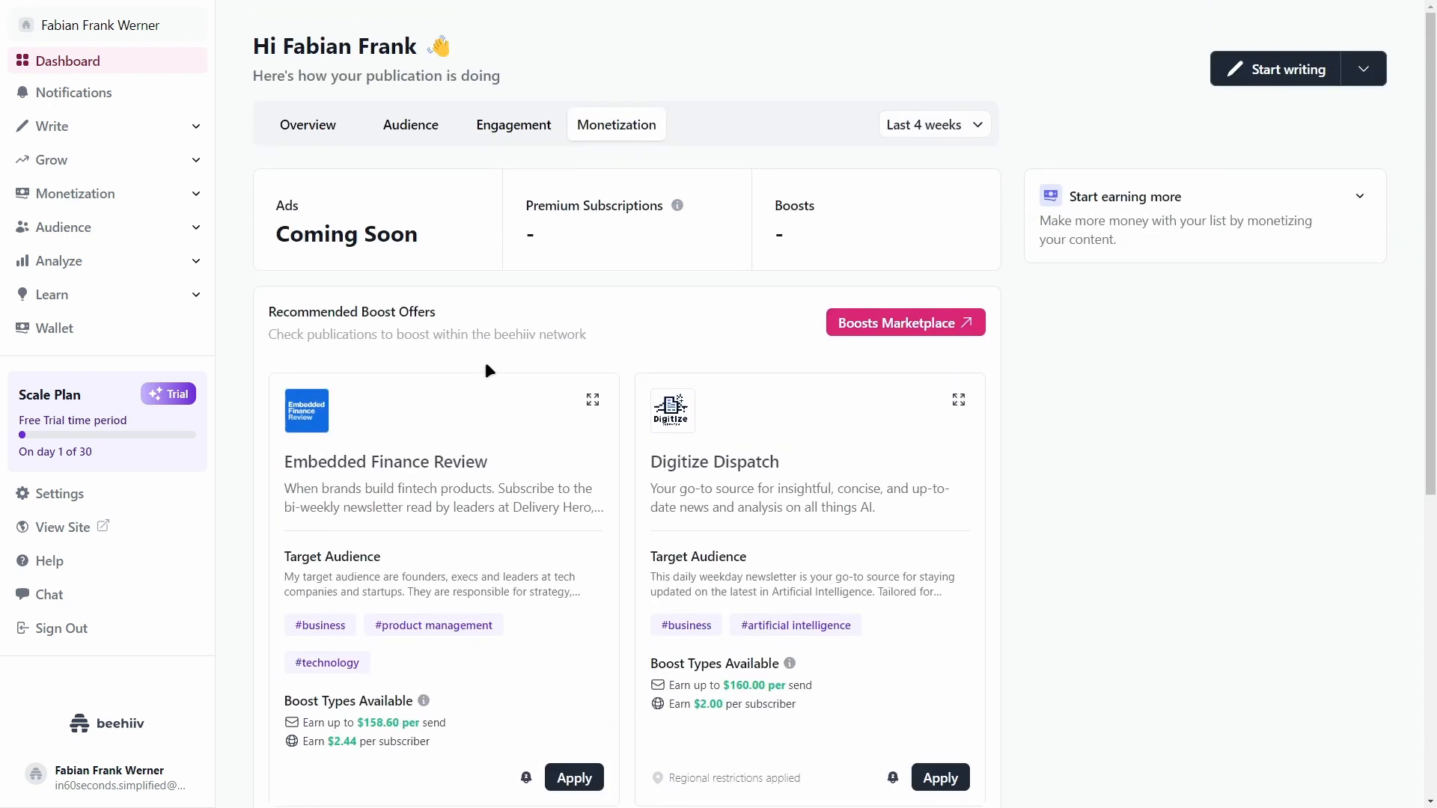
{"action": "scroll", "coordinate": [631, 432], "scroll_direction": "down", "scroll_amount": 6}
{"action": "scroll", "coordinate": [577, 433], "scroll_direction": "up", "scroll_amount": 6}
{"action": "left_click", "coordinate": [338, 131]}
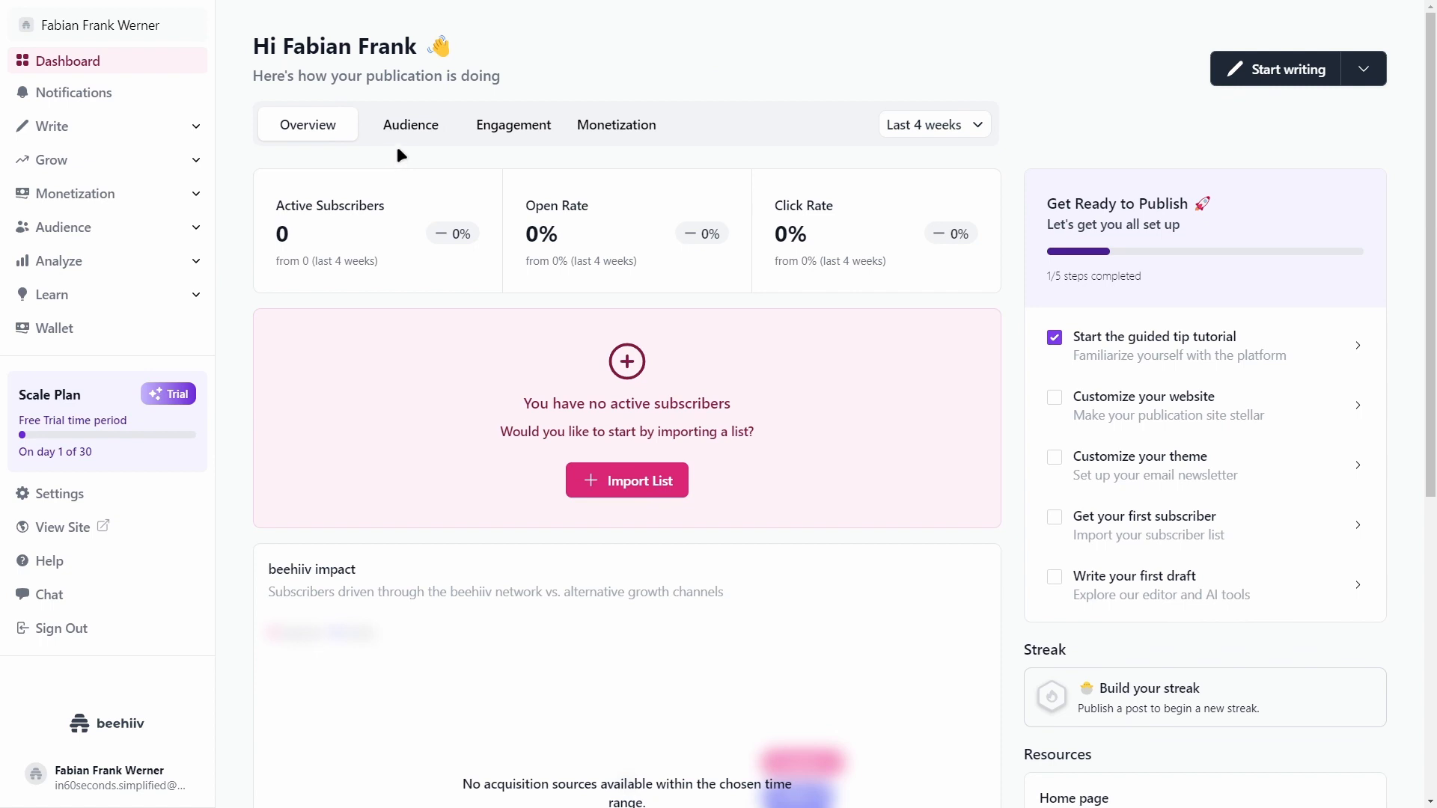
Step: Open and close the Buzz support chat, then go to the Profile settings
{"action": "left_click", "coordinate": [83, 599]}
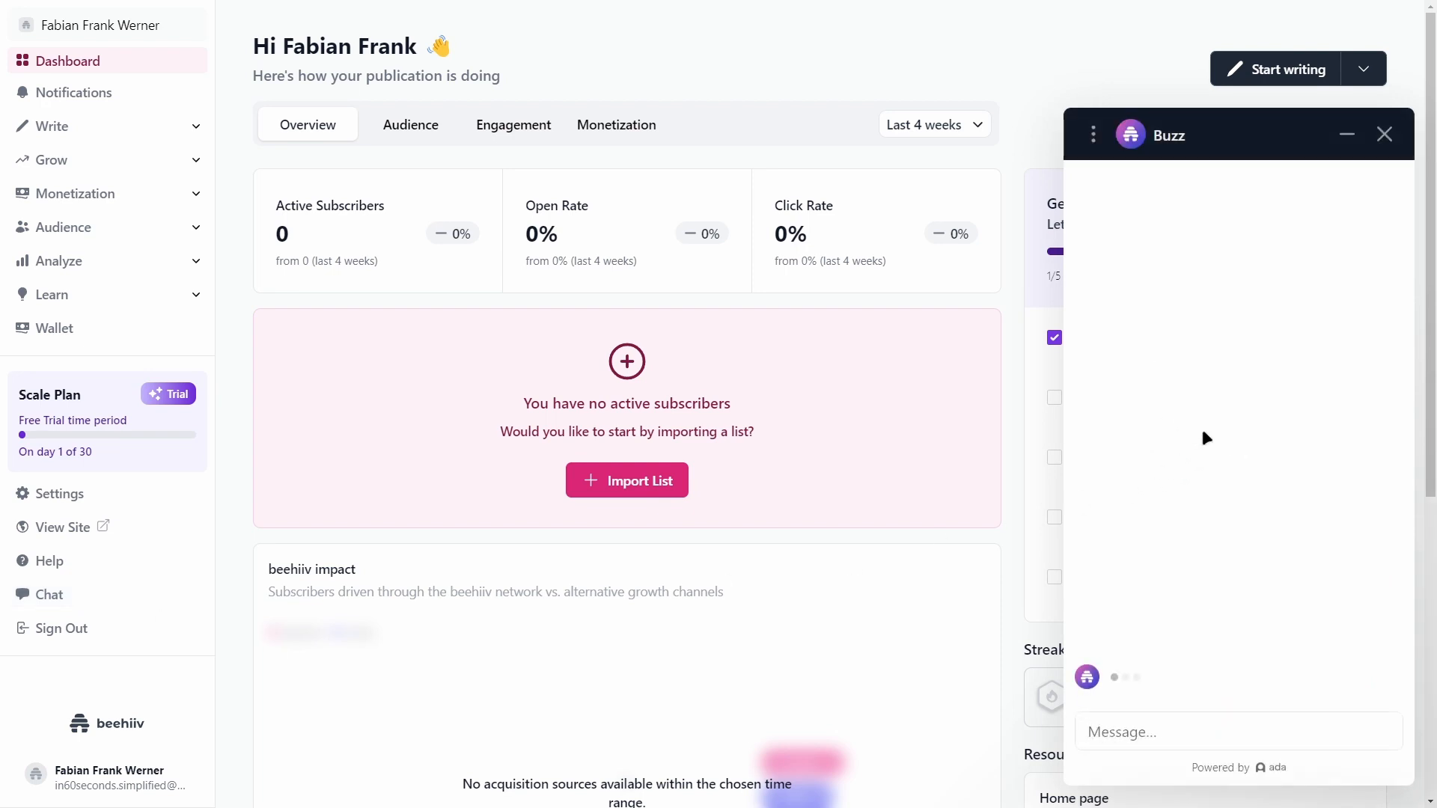
{"action": "left_click", "coordinate": [1384, 134]}
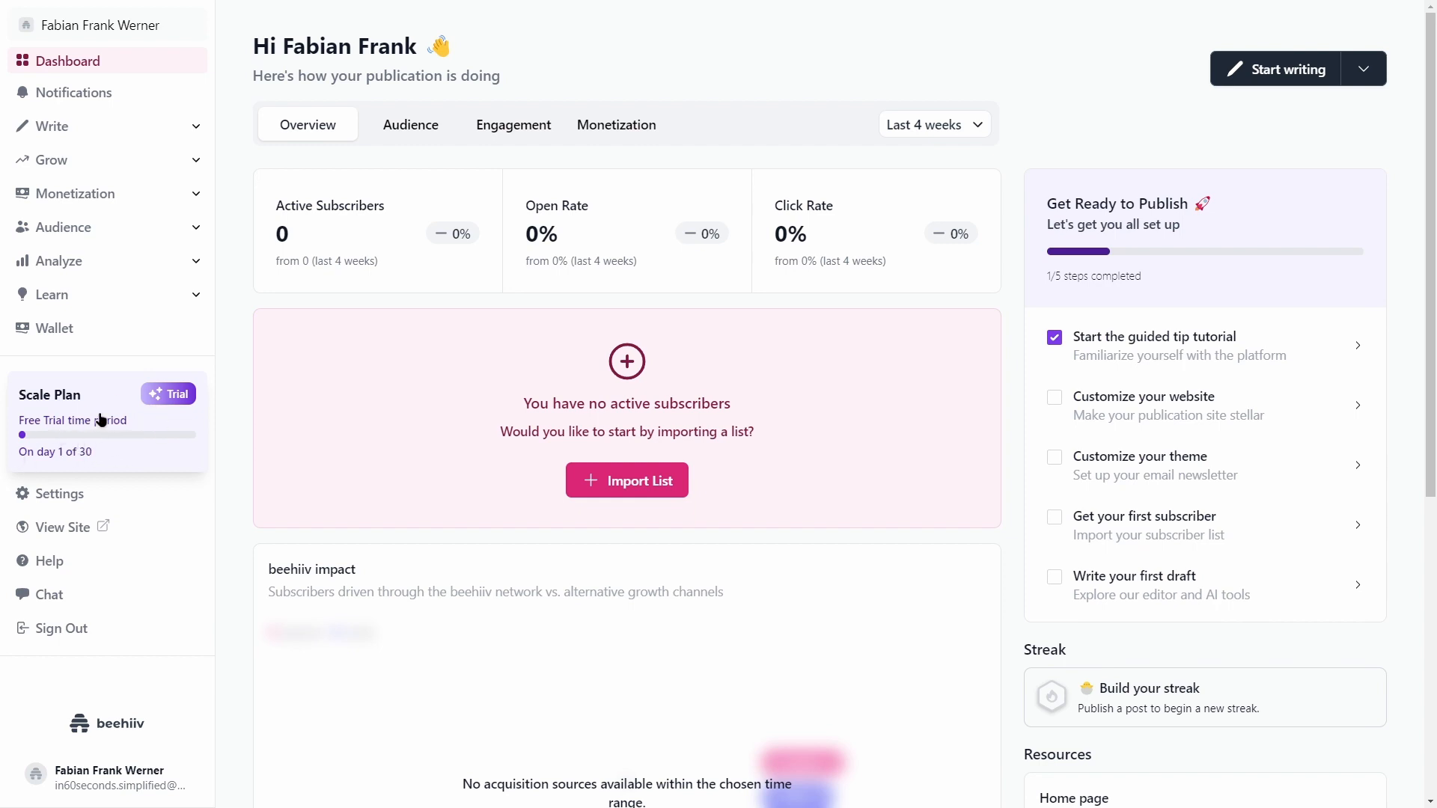
{"action": "left_click", "coordinate": [114, 501]}
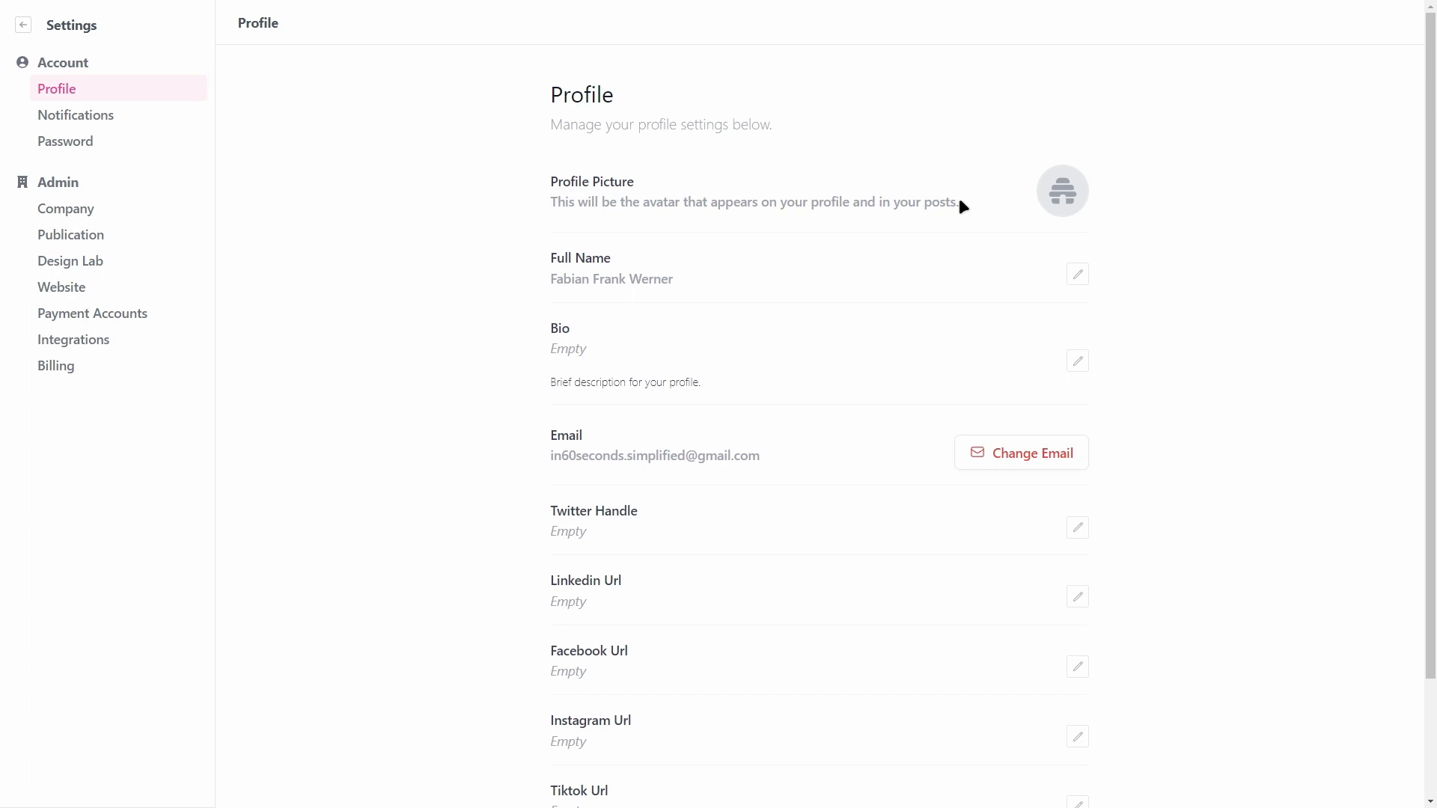
Step: Look over the Profile bio and social link fields, then open Notifications
{"action": "scroll", "coordinate": [818, 140], "scroll_direction": "down", "scroll_amount": 1}
{"action": "scroll", "coordinate": [647, 182], "scroll_direction": "up", "scroll_amount": 1}
{"action": "scroll", "coordinate": [523, 195], "scroll_direction": "down", "scroll_amount": 2}
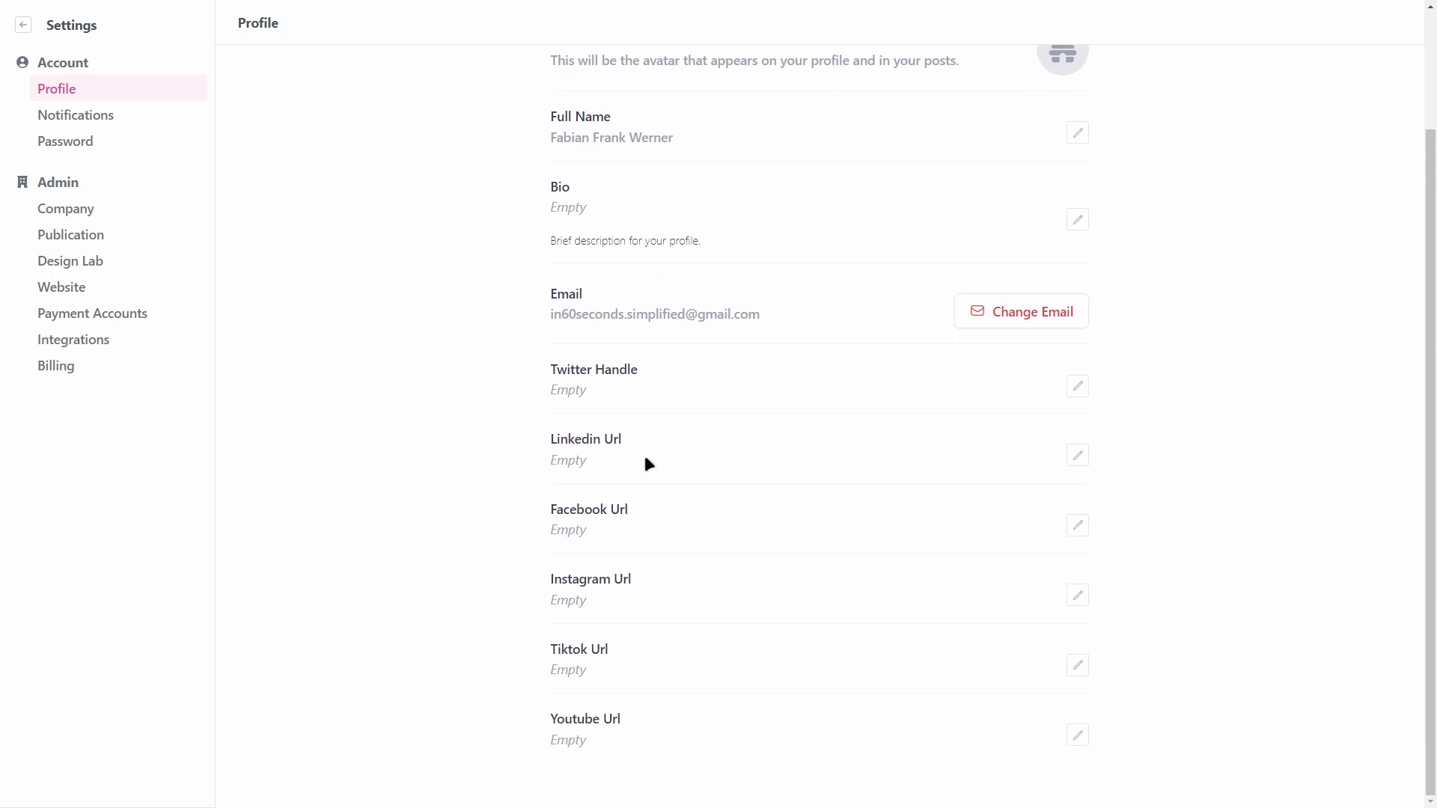
{"action": "scroll", "coordinate": [609, 639], "scroll_direction": "up", "scroll_amount": 2}
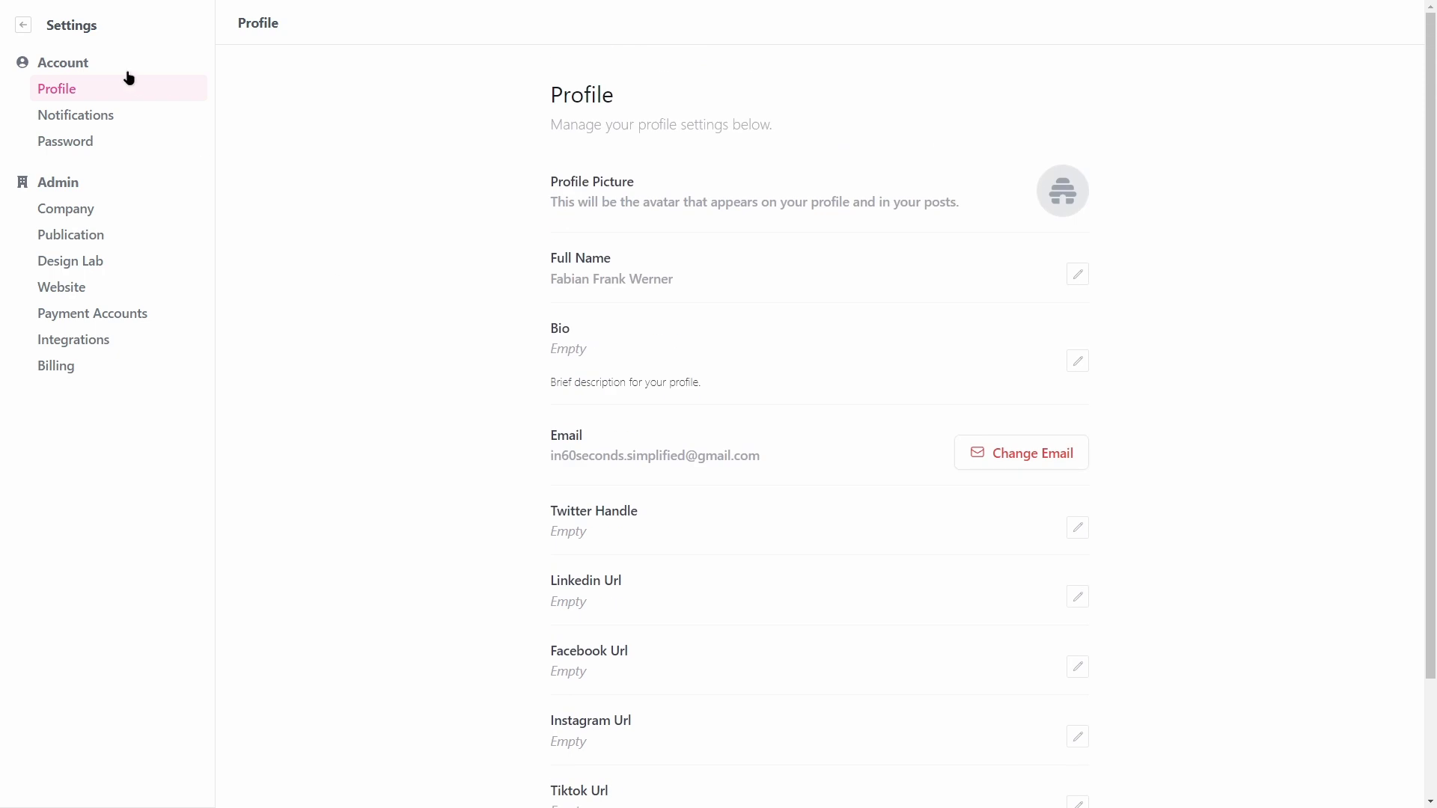
{"action": "left_click", "coordinate": [101, 115]}
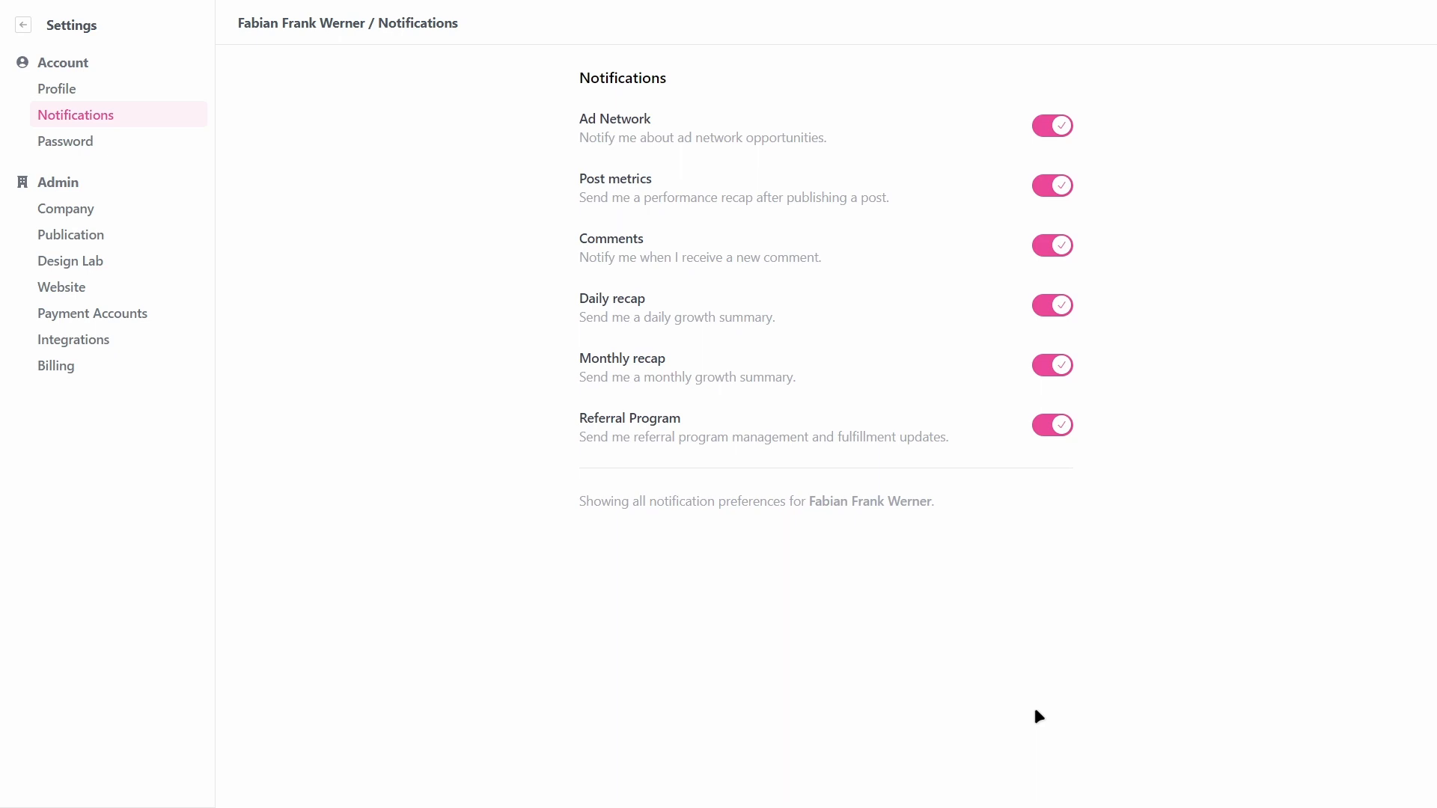
Step: Turn off Ad Network, Post metrics, Comments, Daily, Monthly and Referral notifications, then open Password settings
{"action": "left_click", "coordinate": [1051, 135]}
{"action": "left_click", "coordinate": [1052, 191]}
{"action": "left_click", "coordinate": [1051, 248]}
{"action": "left_click", "coordinate": [1056, 310]}
{"action": "left_click", "coordinate": [1054, 371]}
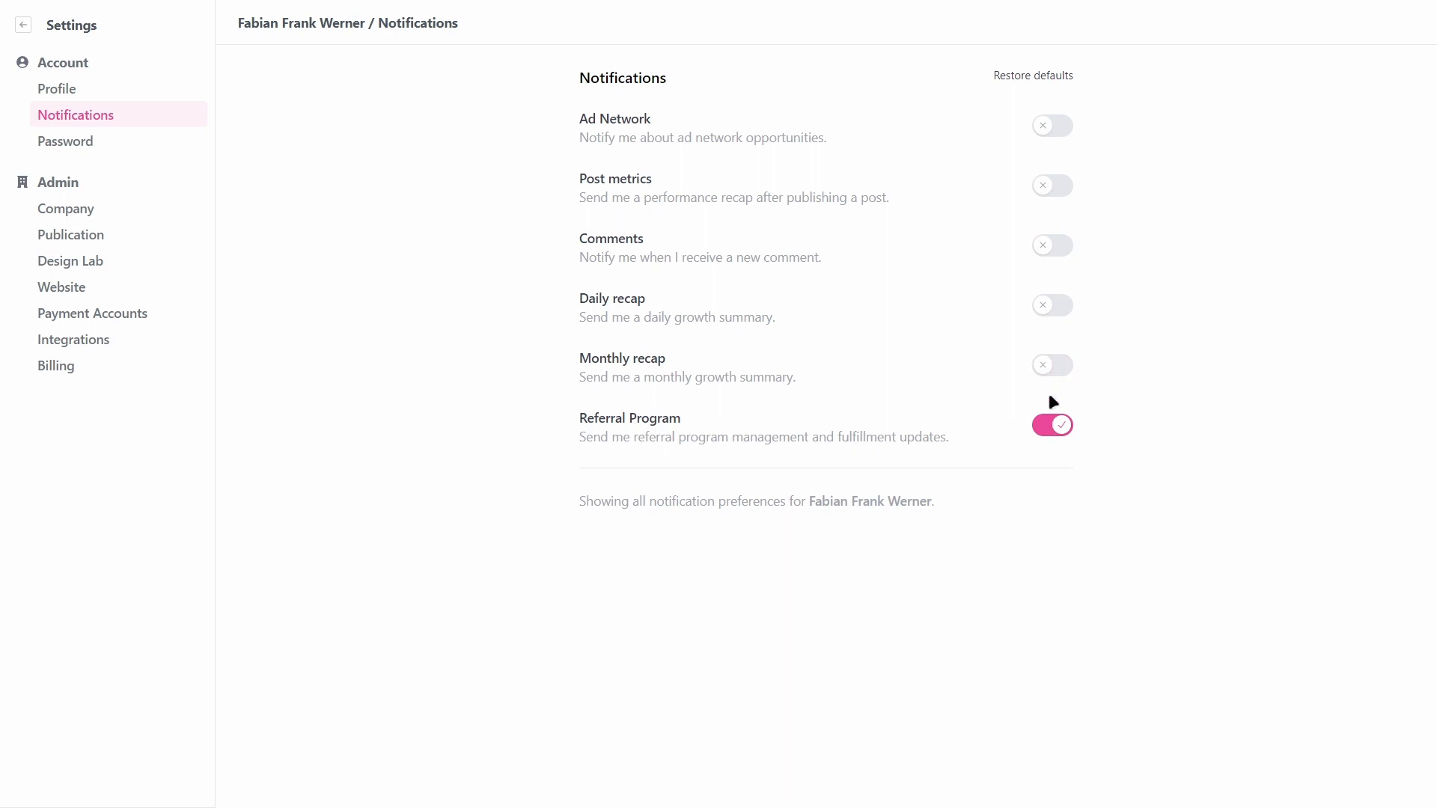
{"action": "left_click", "coordinate": [1049, 424]}
{"action": "left_click", "coordinate": [83, 142]}
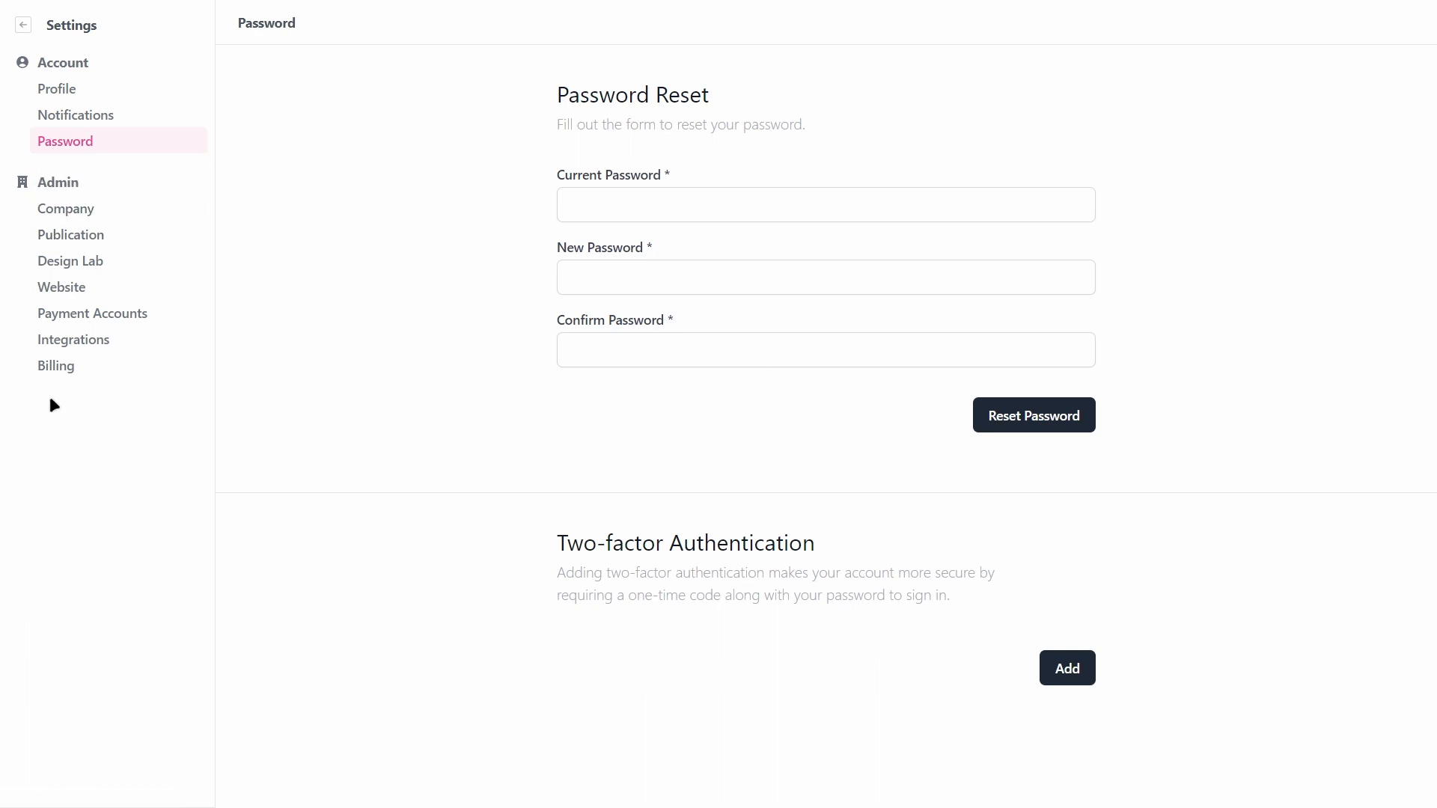
Step: Browse the Company settings' General and Publications tabs, ending on the Team tab
{"action": "left_click", "coordinate": [80, 207]}
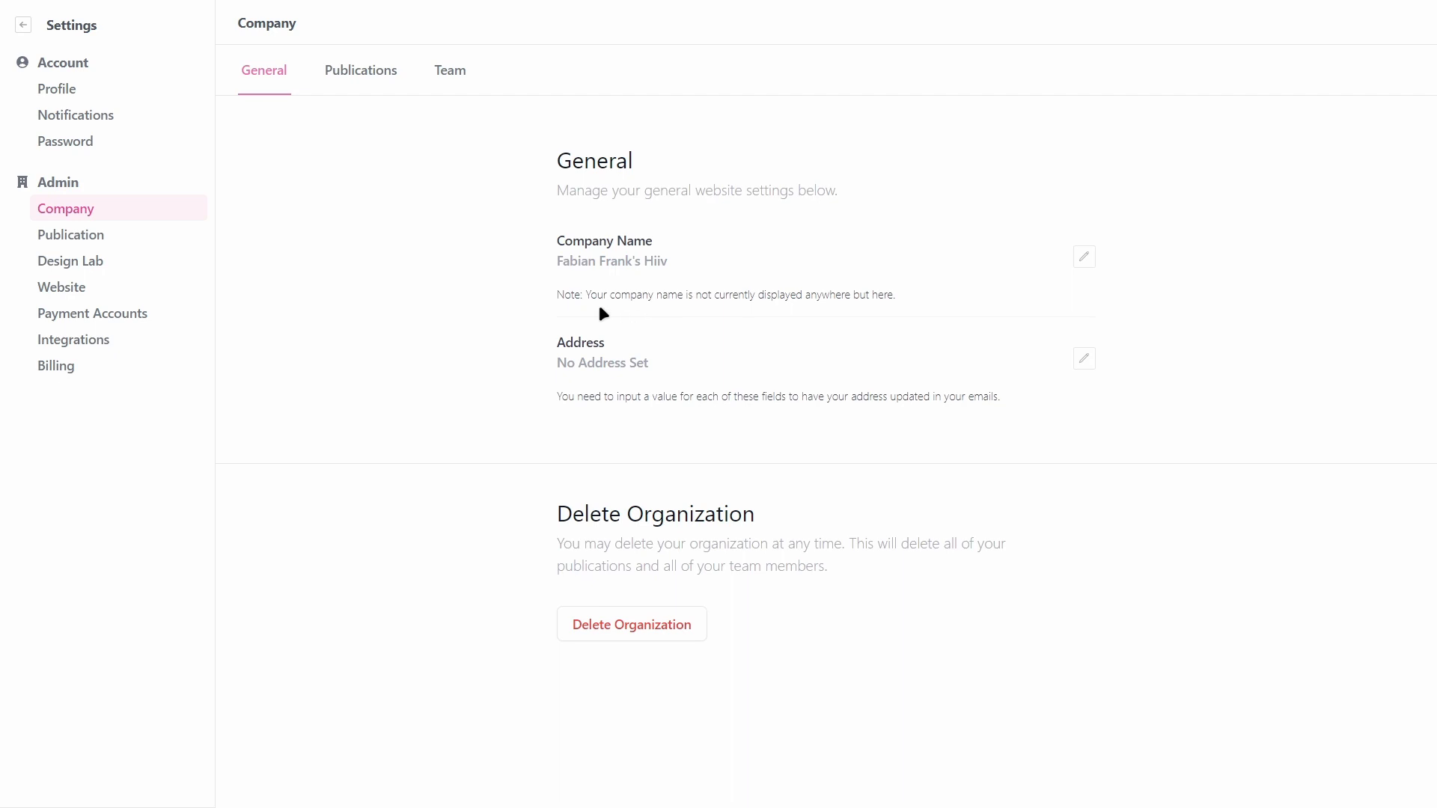
{"action": "left_click_drag", "start_coordinate": [587, 298], "coordinate": [824, 308]}
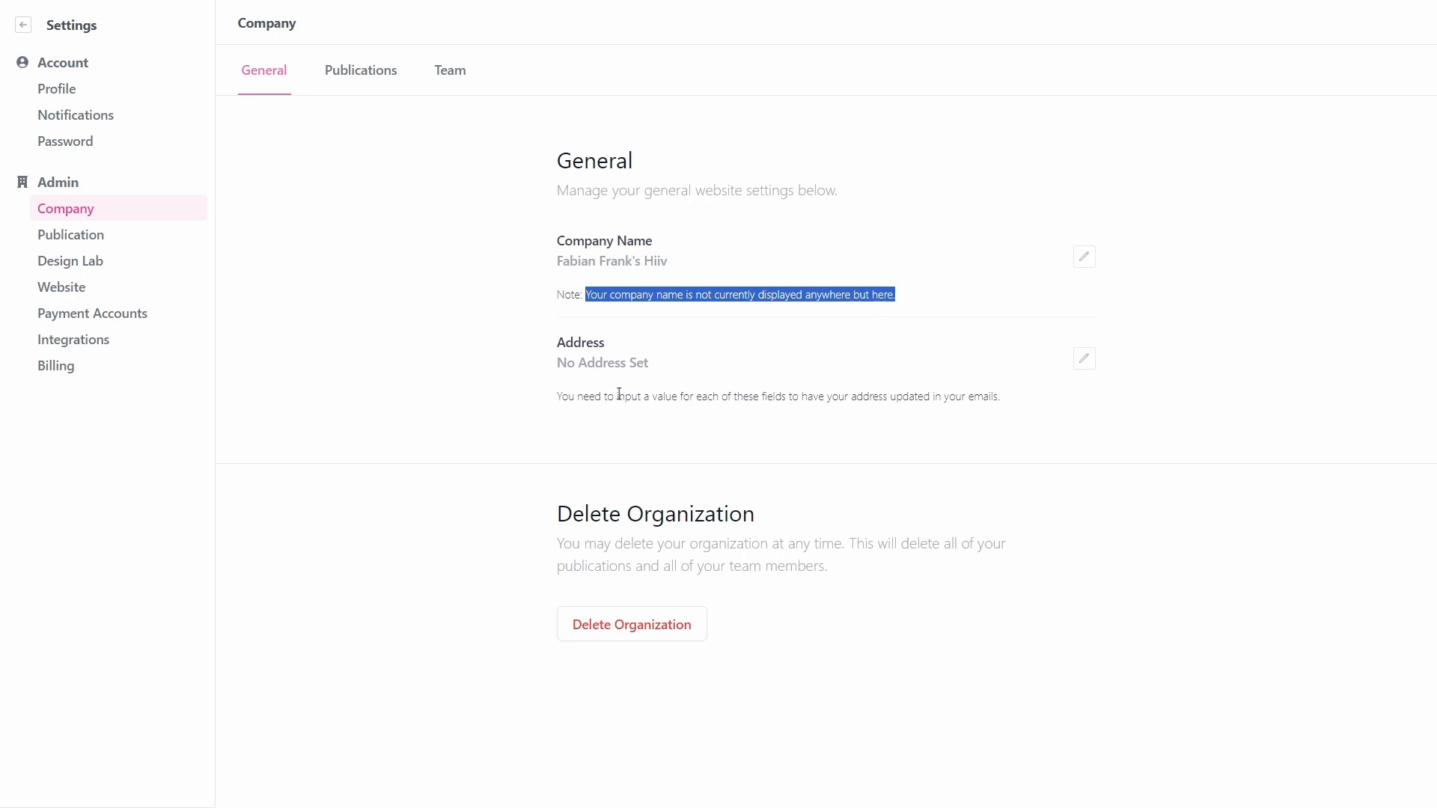
{"action": "left_click", "coordinate": [583, 417]}
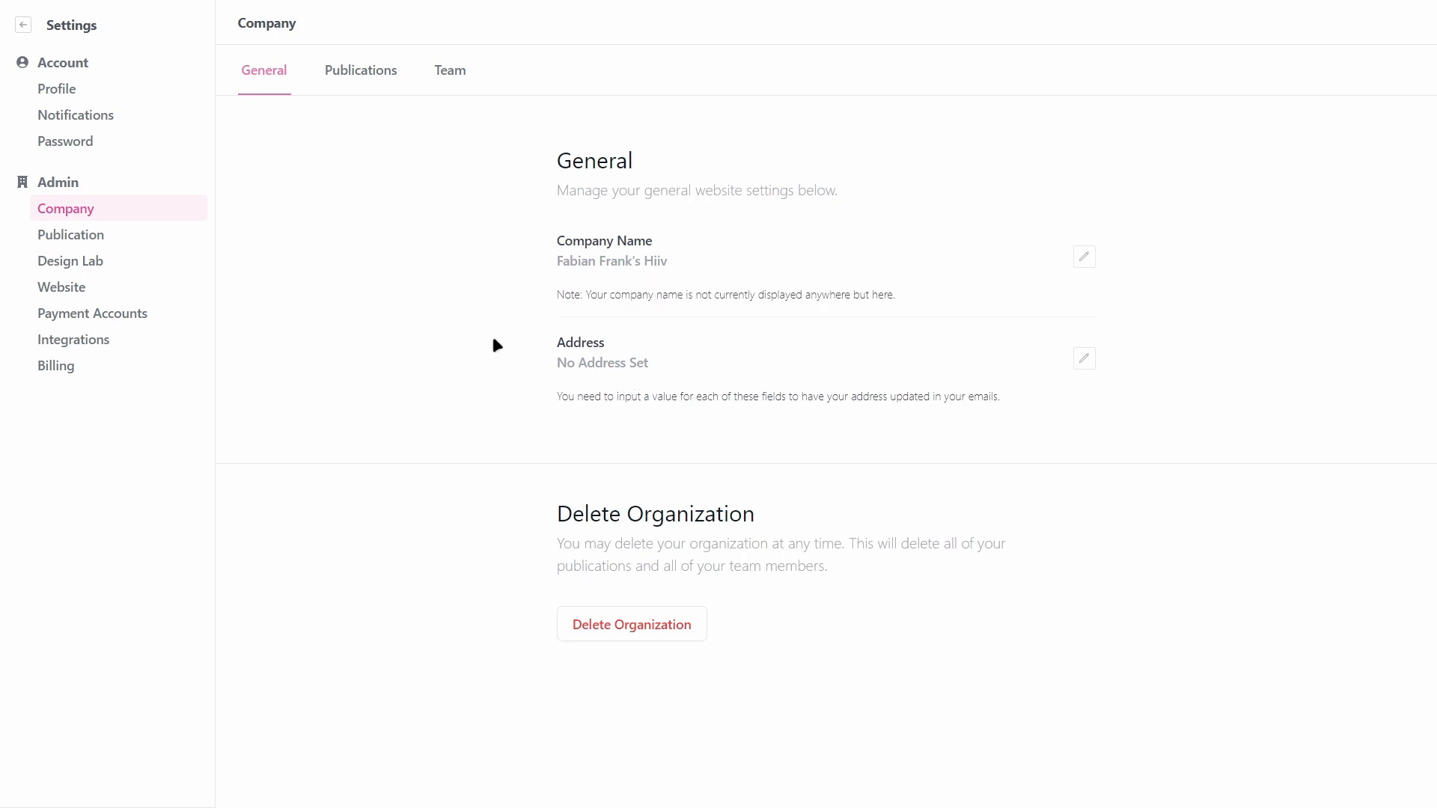
{"action": "left_click", "coordinate": [361, 85]}
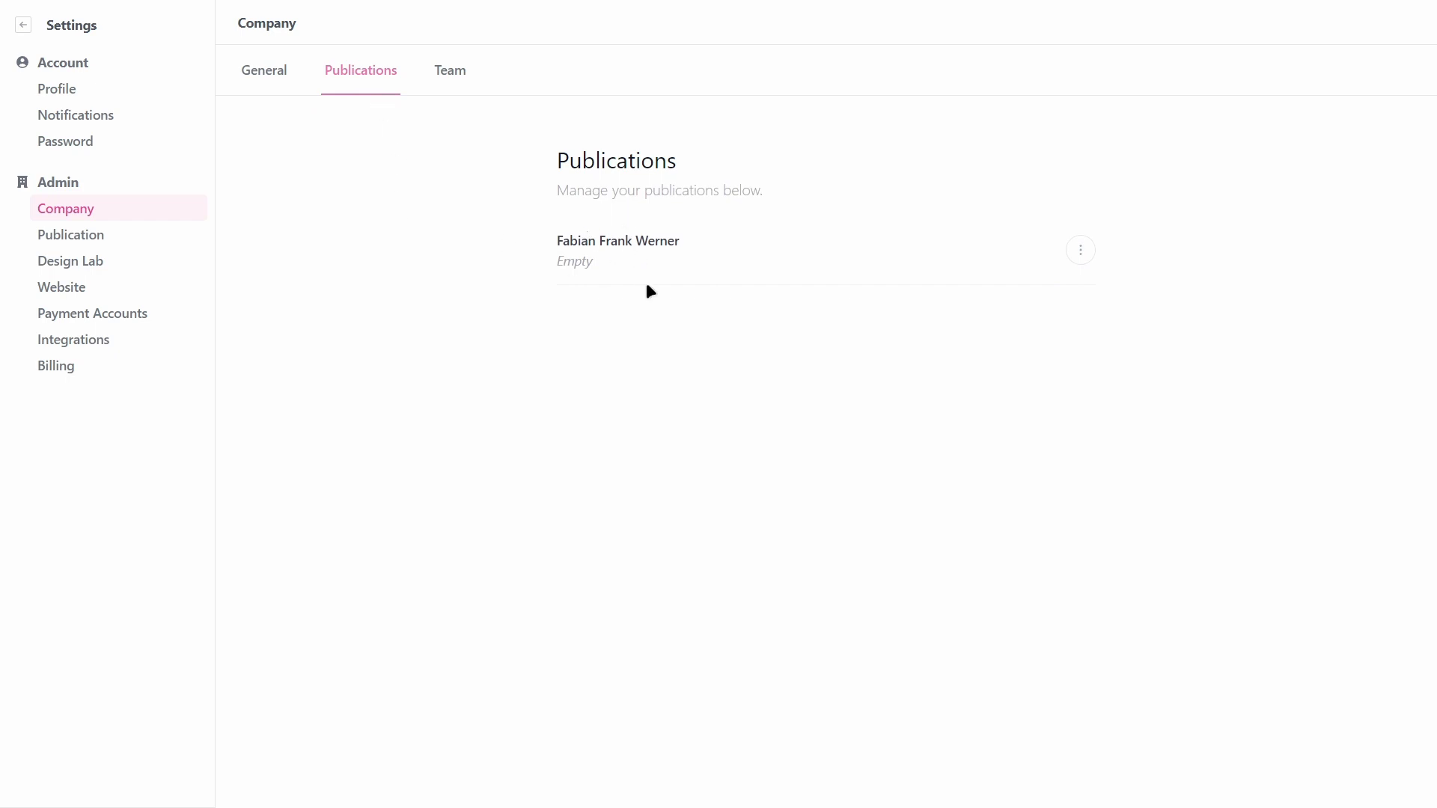
{"action": "left_click_drag", "start_coordinate": [555, 241], "coordinate": [806, 243]}
{"action": "left_click", "coordinate": [806, 242]}
{"action": "left_click", "coordinate": [450, 72]}
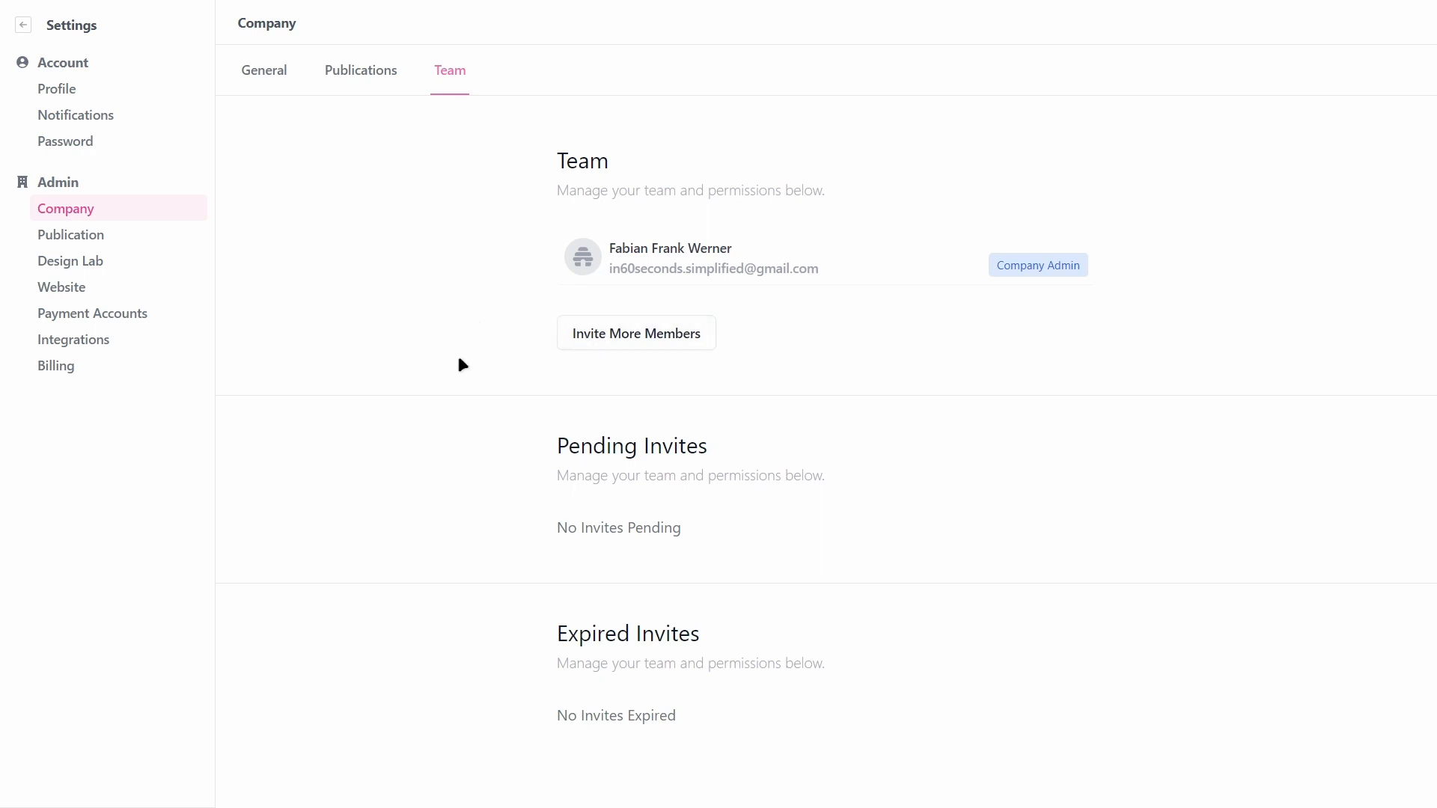
Step: Open the Publication settings' Basic Info page under Admin
{"action": "left_click", "coordinate": [130, 234]}
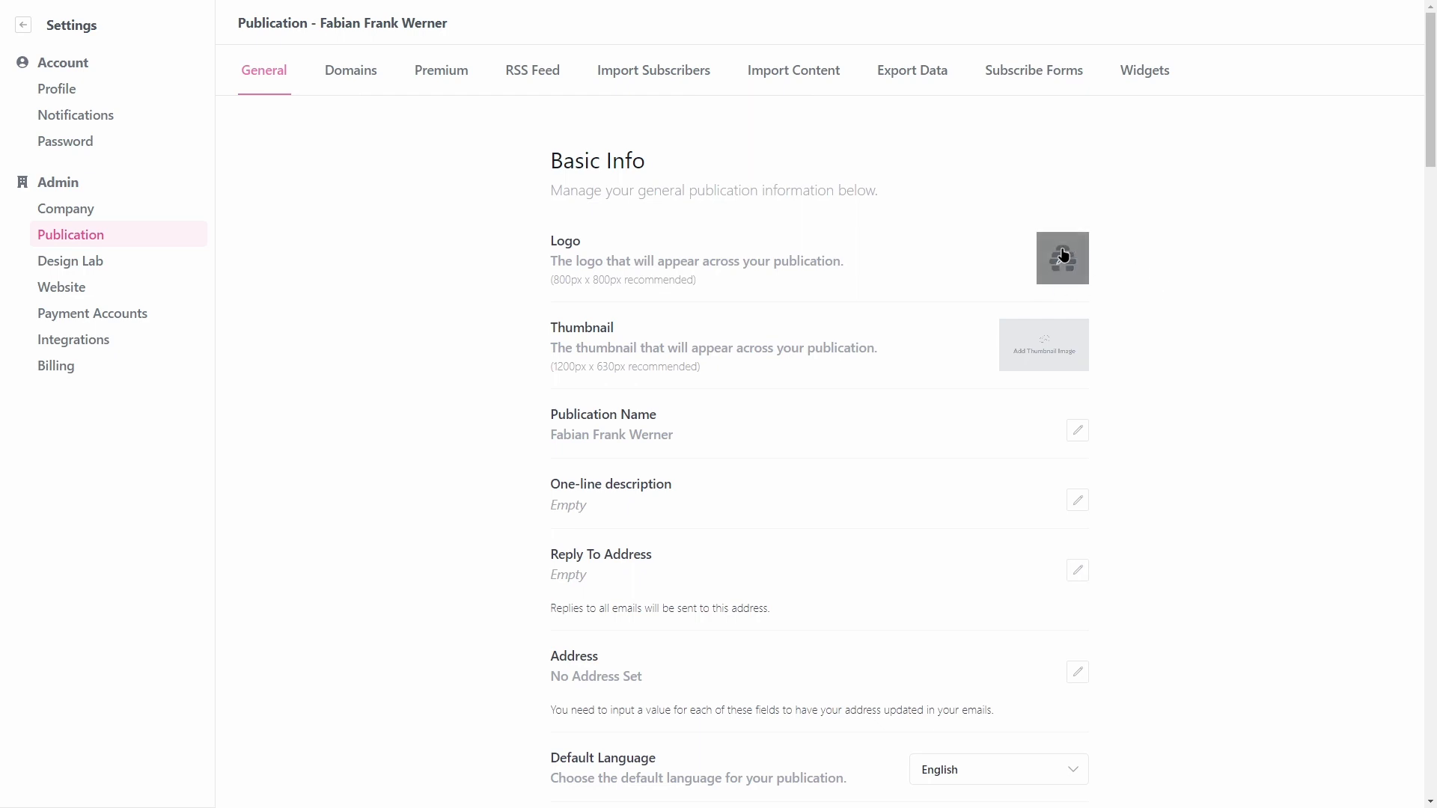
{"action": "scroll", "coordinate": [666, 363], "scroll_direction": "down", "scroll_amount": 1}
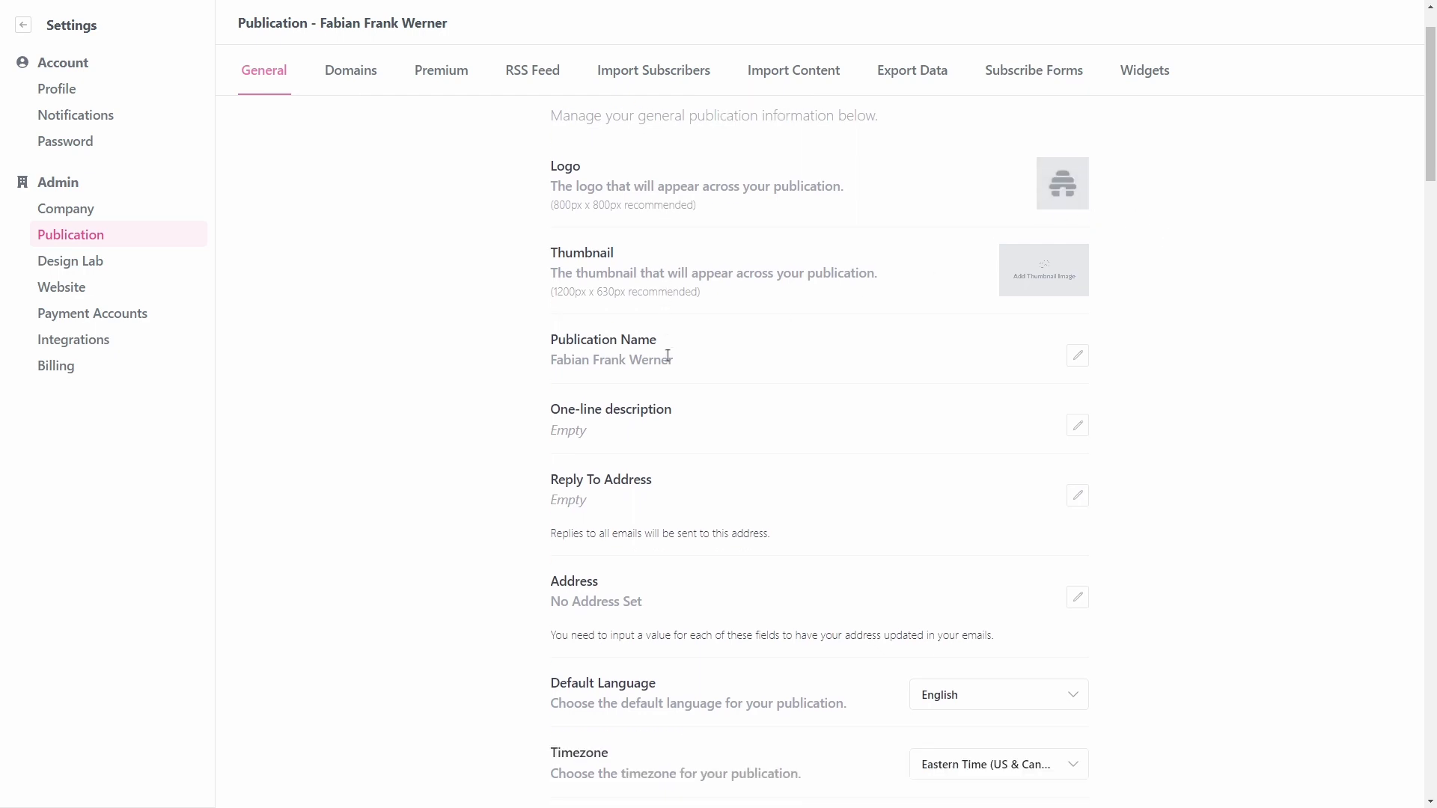
{"action": "left_click_drag", "start_coordinate": [549, 253], "coordinate": [636, 249]}
{"action": "left_click", "coordinate": [636, 250]}
{"action": "scroll", "coordinate": [1154, 301], "scroll_direction": "up", "scroll_amount": 1}
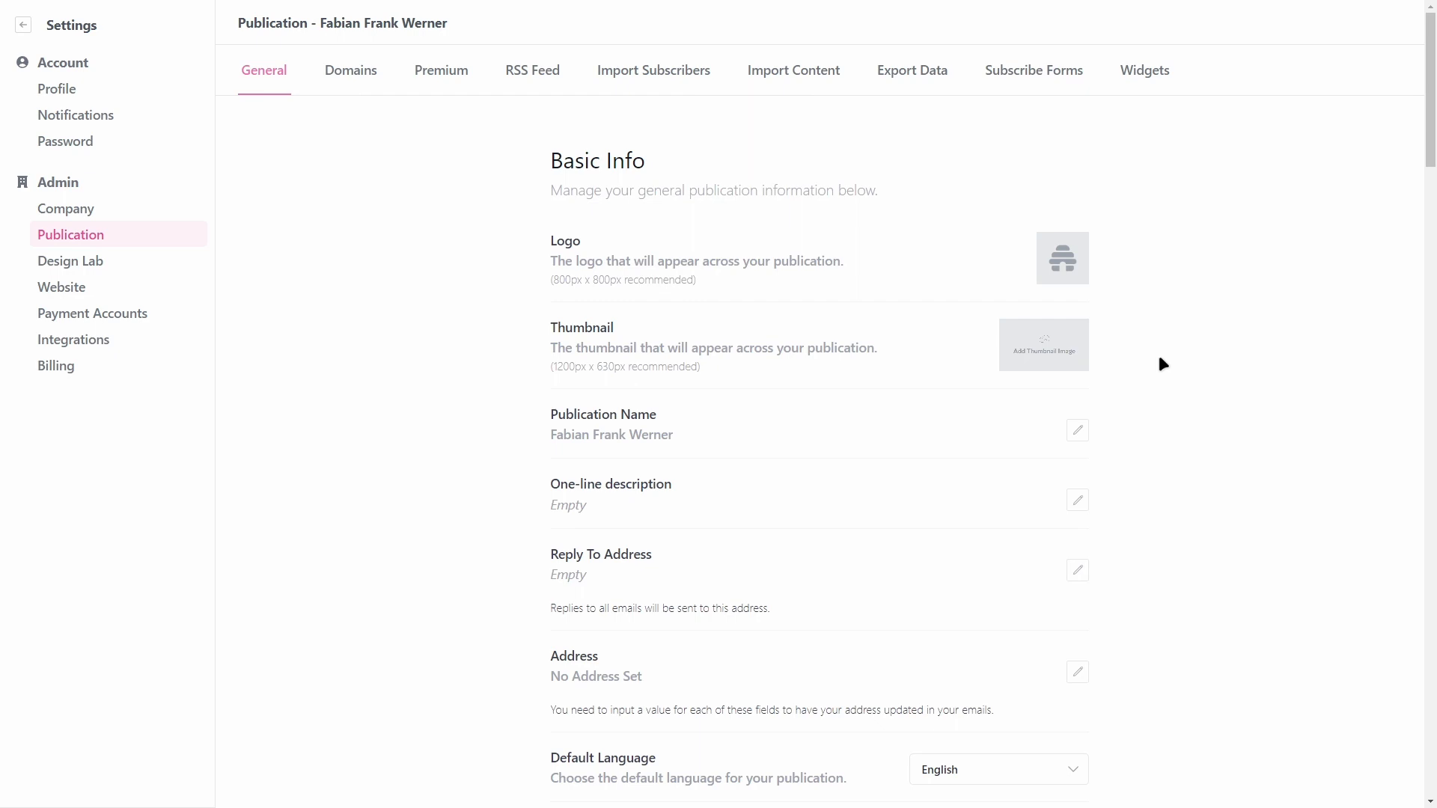
{"action": "mouse_move", "coordinate": [1046, 369]}
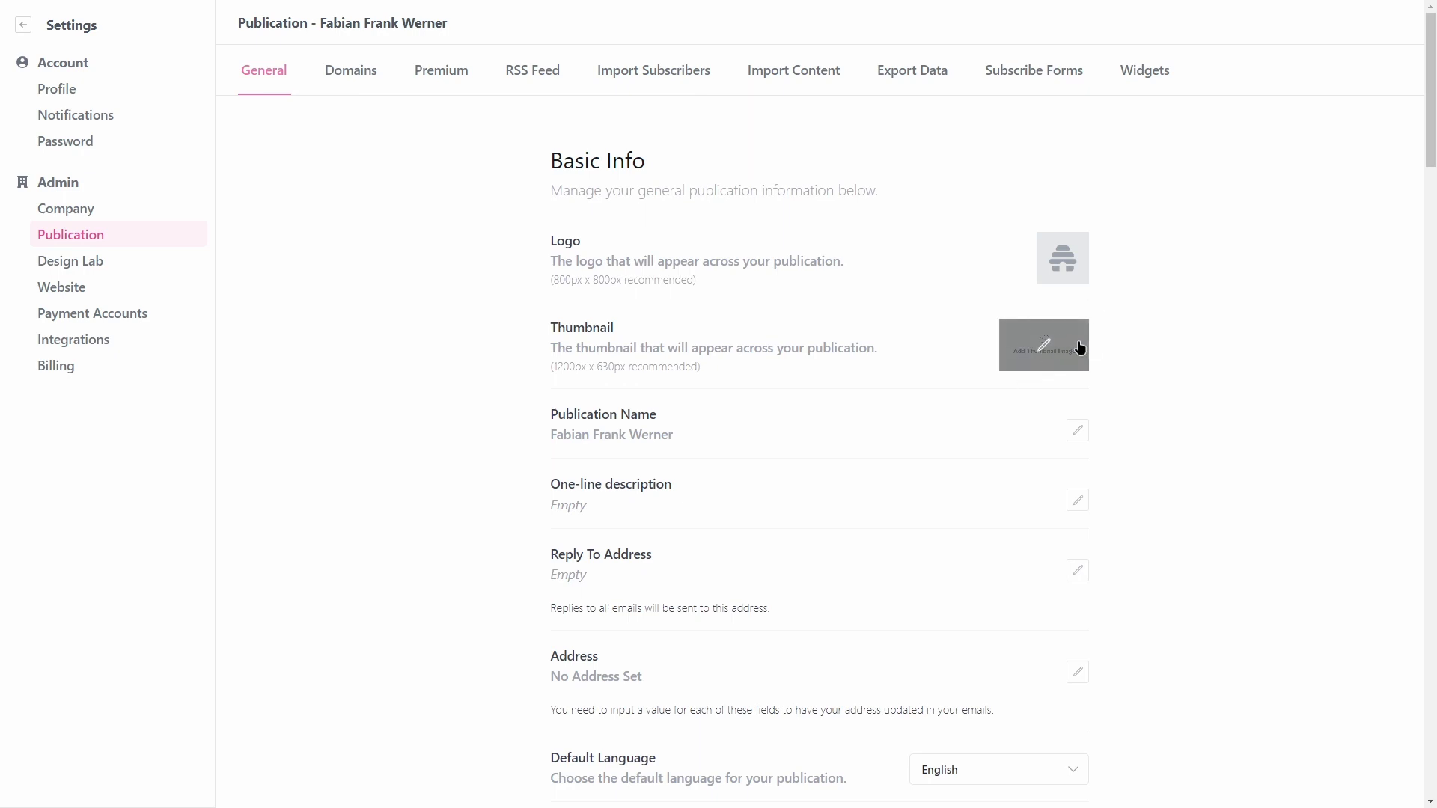
{"action": "scroll", "coordinate": [1121, 349], "scroll_direction": "down", "scroll_amount": 1}
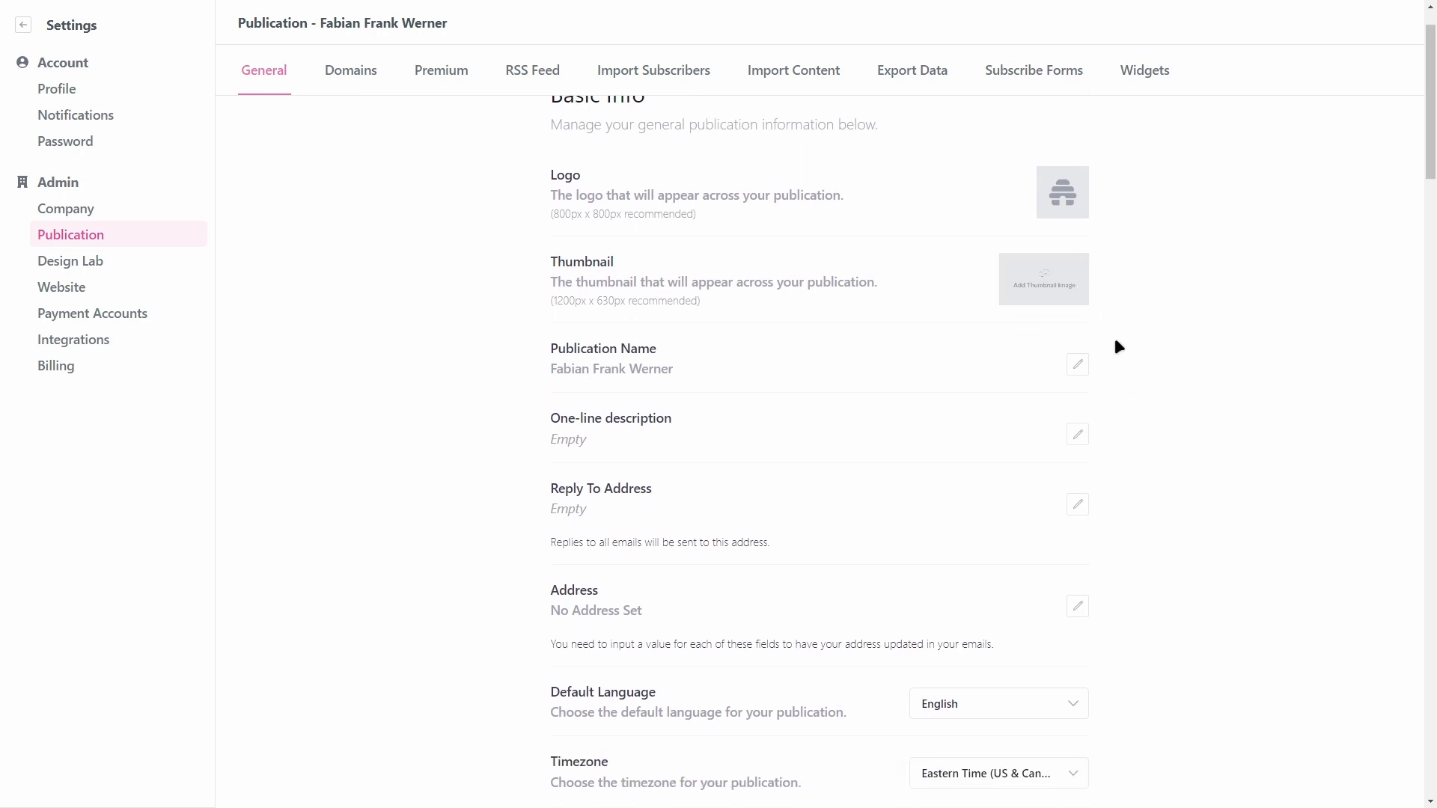
{"action": "scroll", "coordinate": [598, 352], "scroll_direction": "down", "scroll_amount": 2}
{"action": "left_click_drag", "start_coordinate": [551, 211], "coordinate": [732, 217]}
{"action": "left_click", "coordinate": [670, 209]}
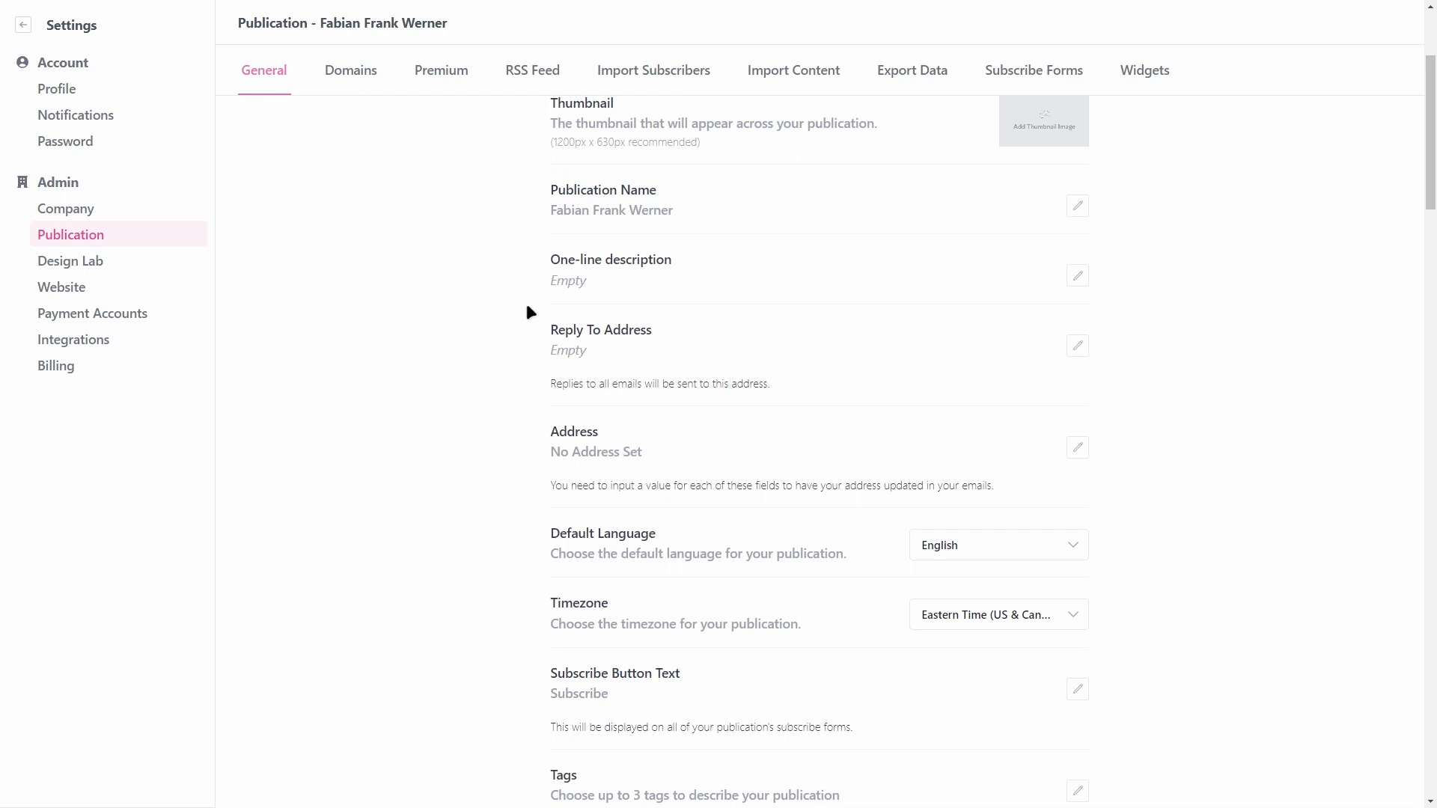
{"action": "scroll", "coordinate": [524, 307], "scroll_direction": "down", "scroll_amount": 1}
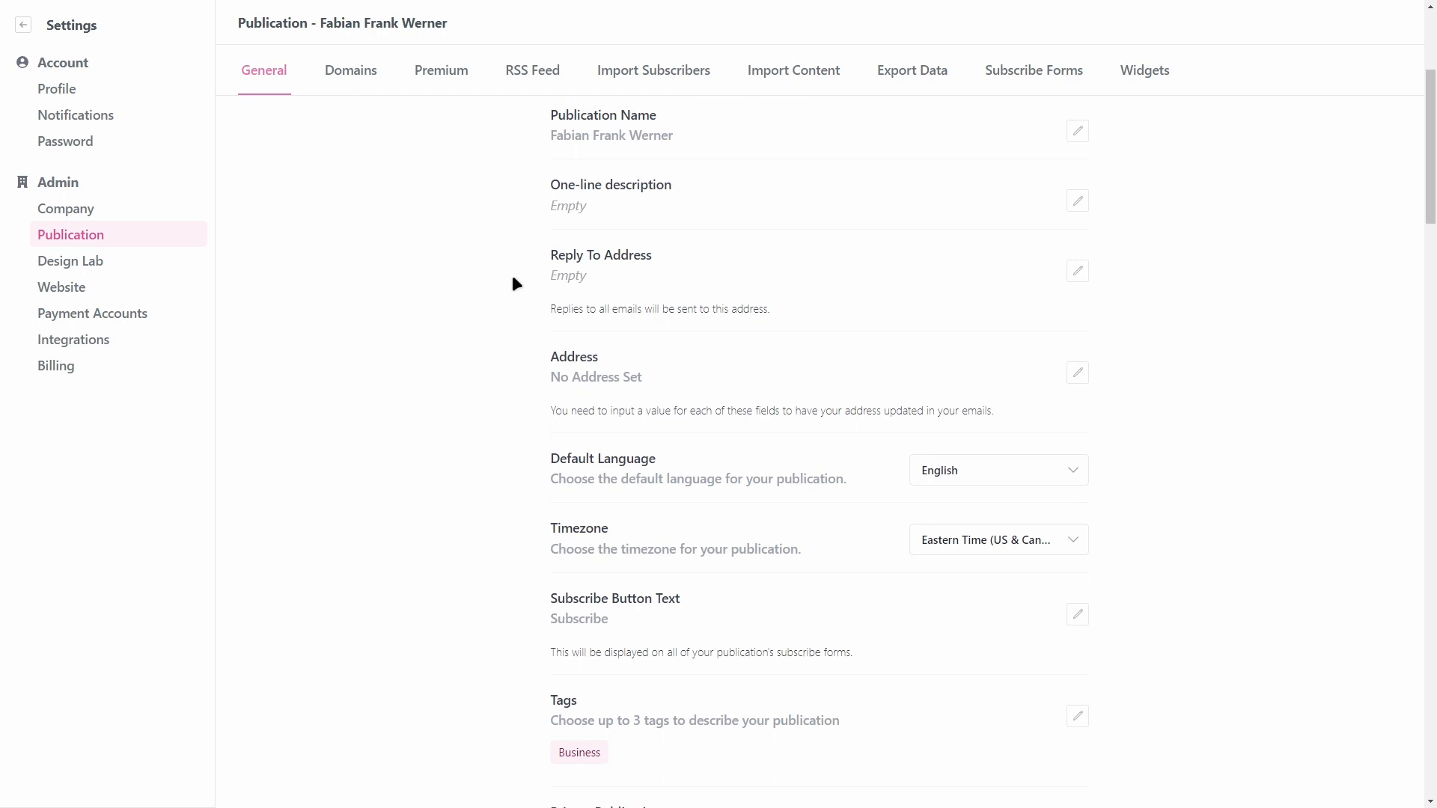
{"action": "scroll", "coordinate": [509, 277], "scroll_direction": "down", "scroll_amount": 2}
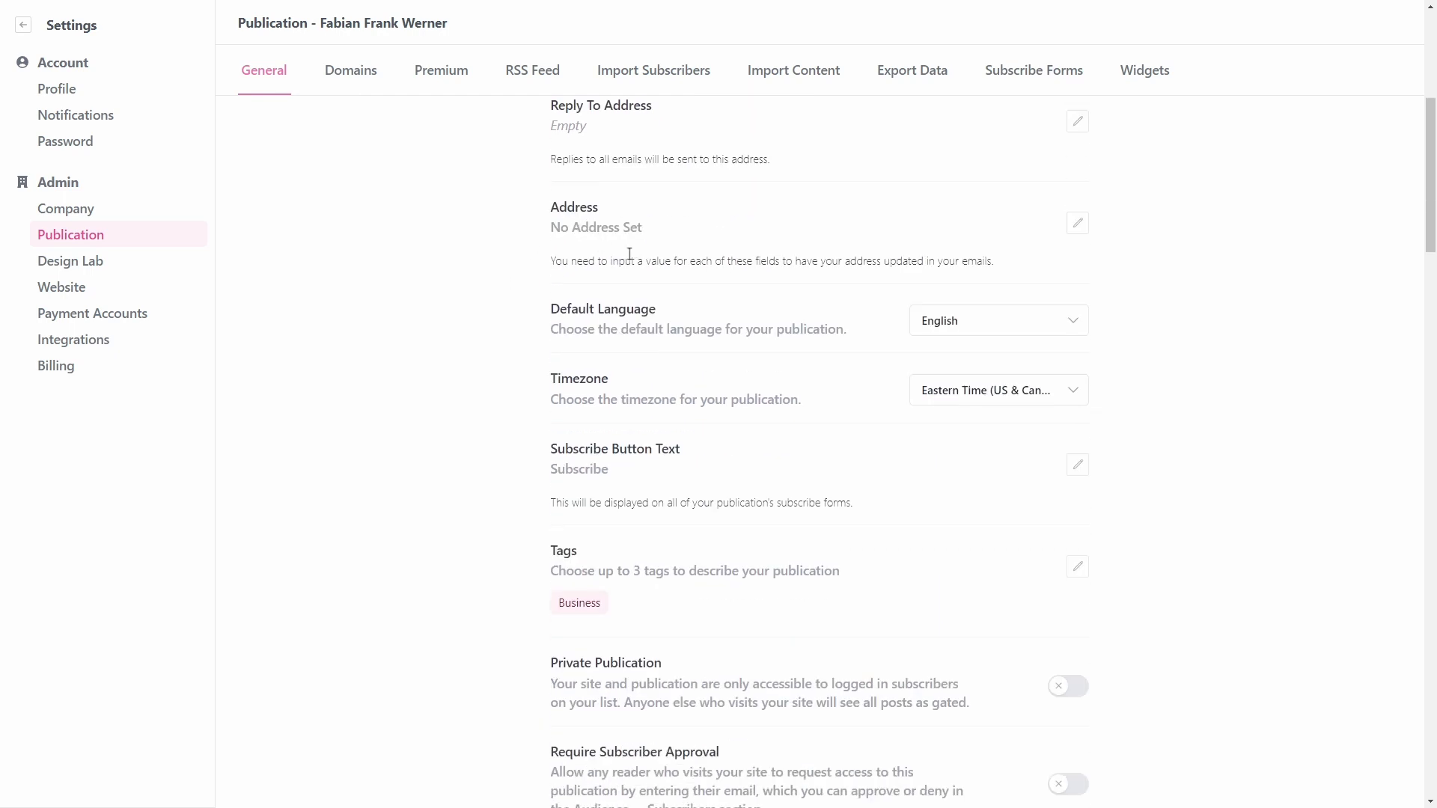
{"action": "scroll", "coordinate": [514, 315], "scroll_direction": "down", "scroll_amount": 3}
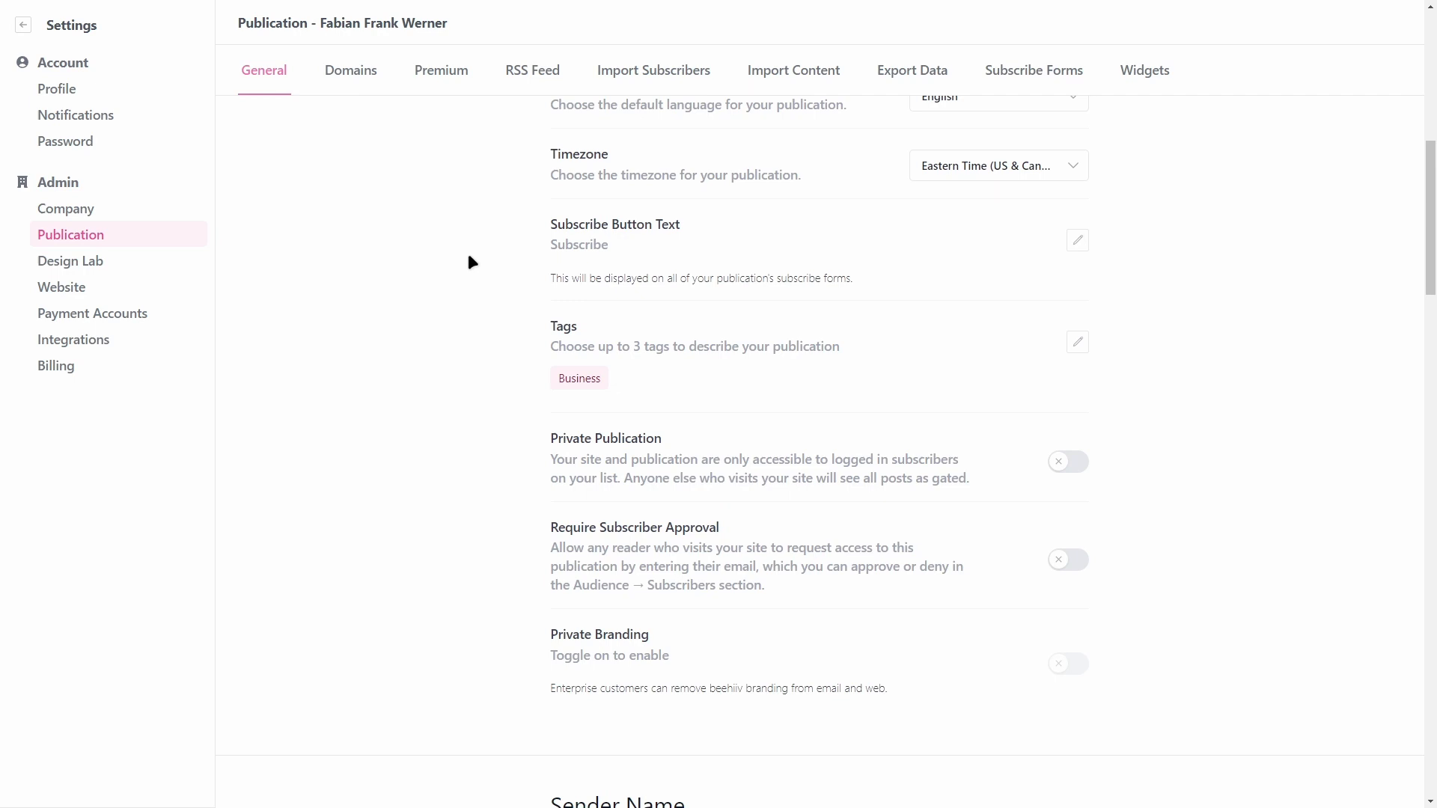
{"action": "left_click_drag", "start_coordinate": [551, 244], "coordinate": [644, 245]}
{"action": "left_click", "coordinate": [653, 244]}
{"action": "scroll", "coordinate": [641, 247], "scroll_direction": "down", "scroll_amount": 1}
{"action": "scroll", "coordinate": [503, 289], "scroll_direction": "down", "scroll_amount": 1}
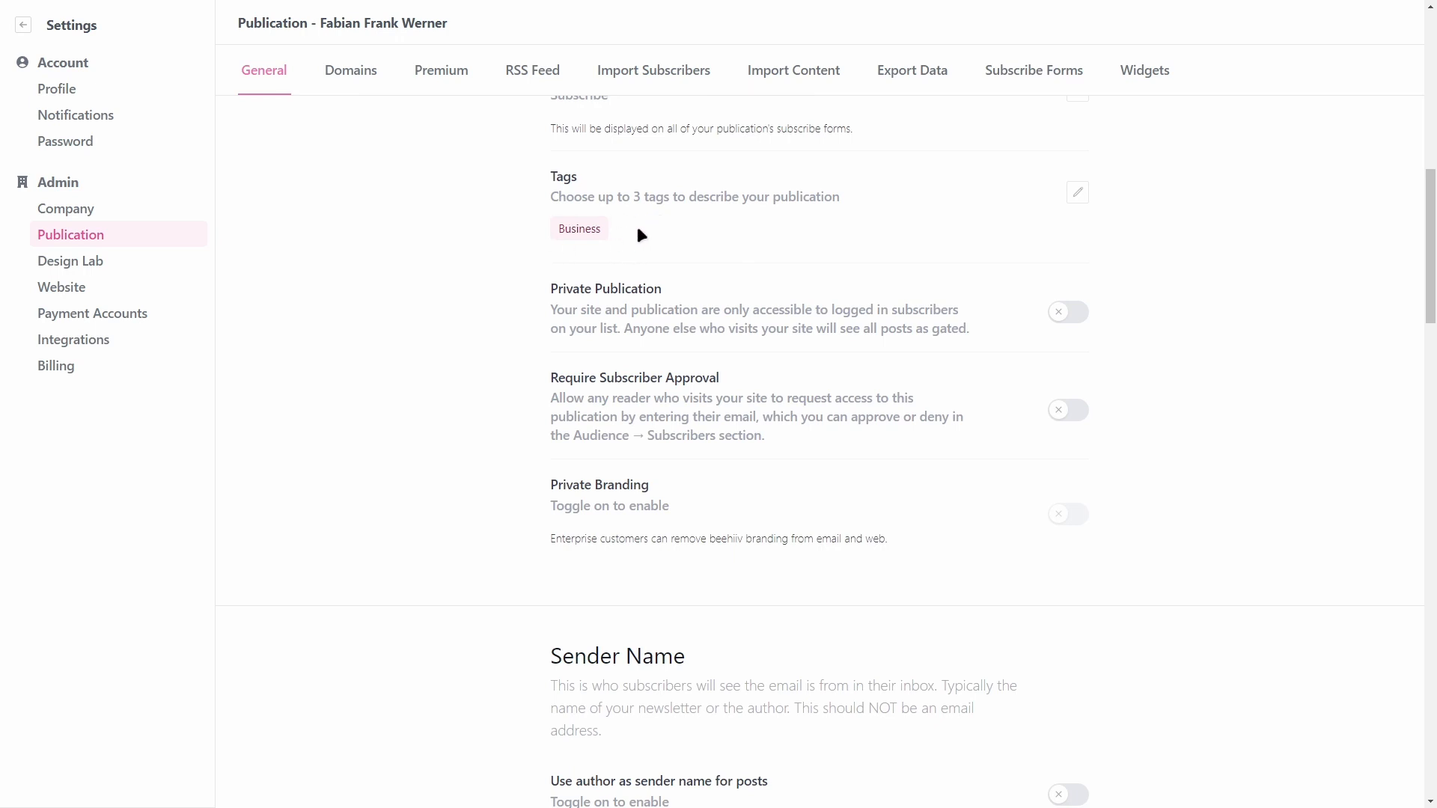
{"action": "left_click", "coordinate": [1077, 194]}
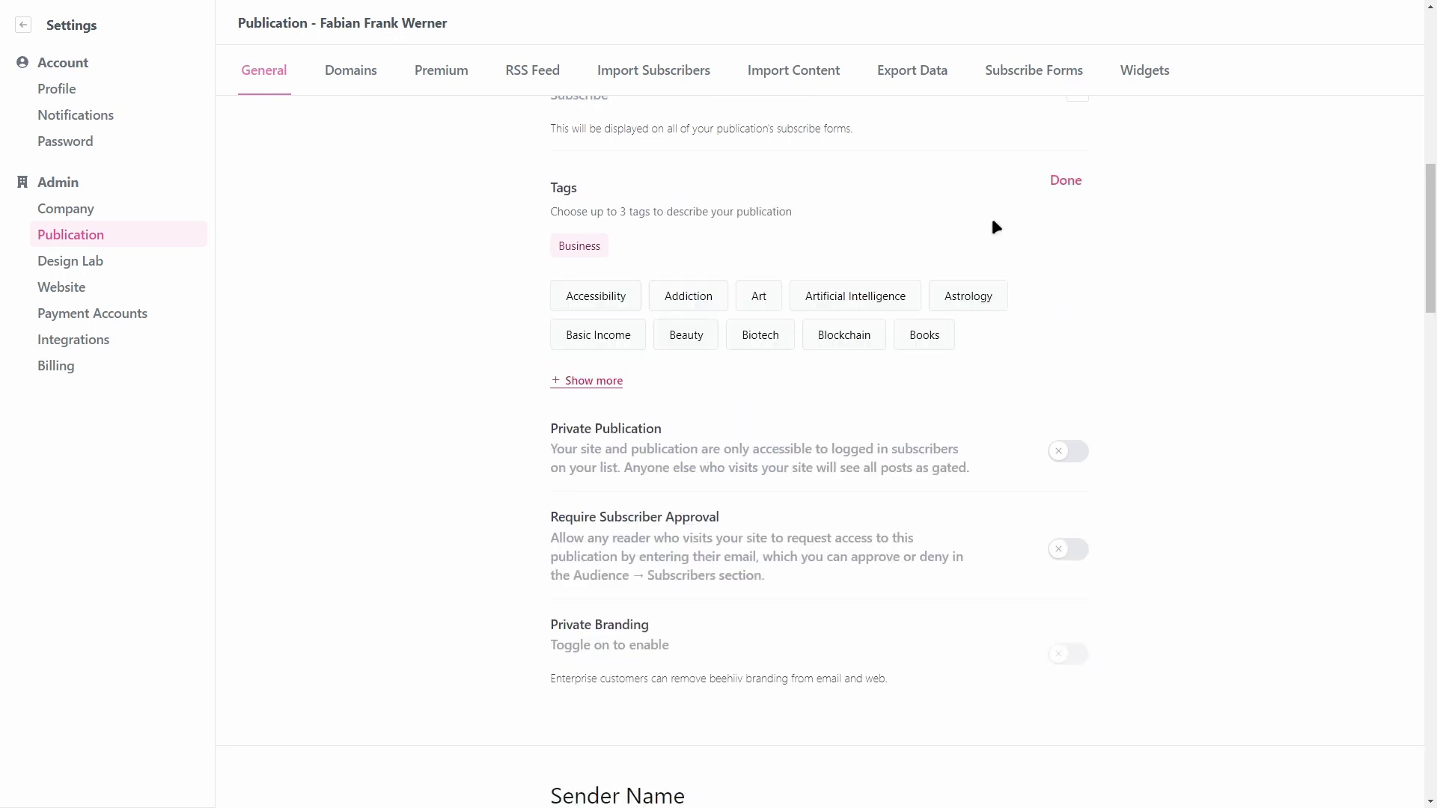
{"action": "left_click", "coordinate": [601, 381]}
{"action": "scroll", "coordinate": [569, 380], "scroll_direction": "down", "scroll_amount": 7}
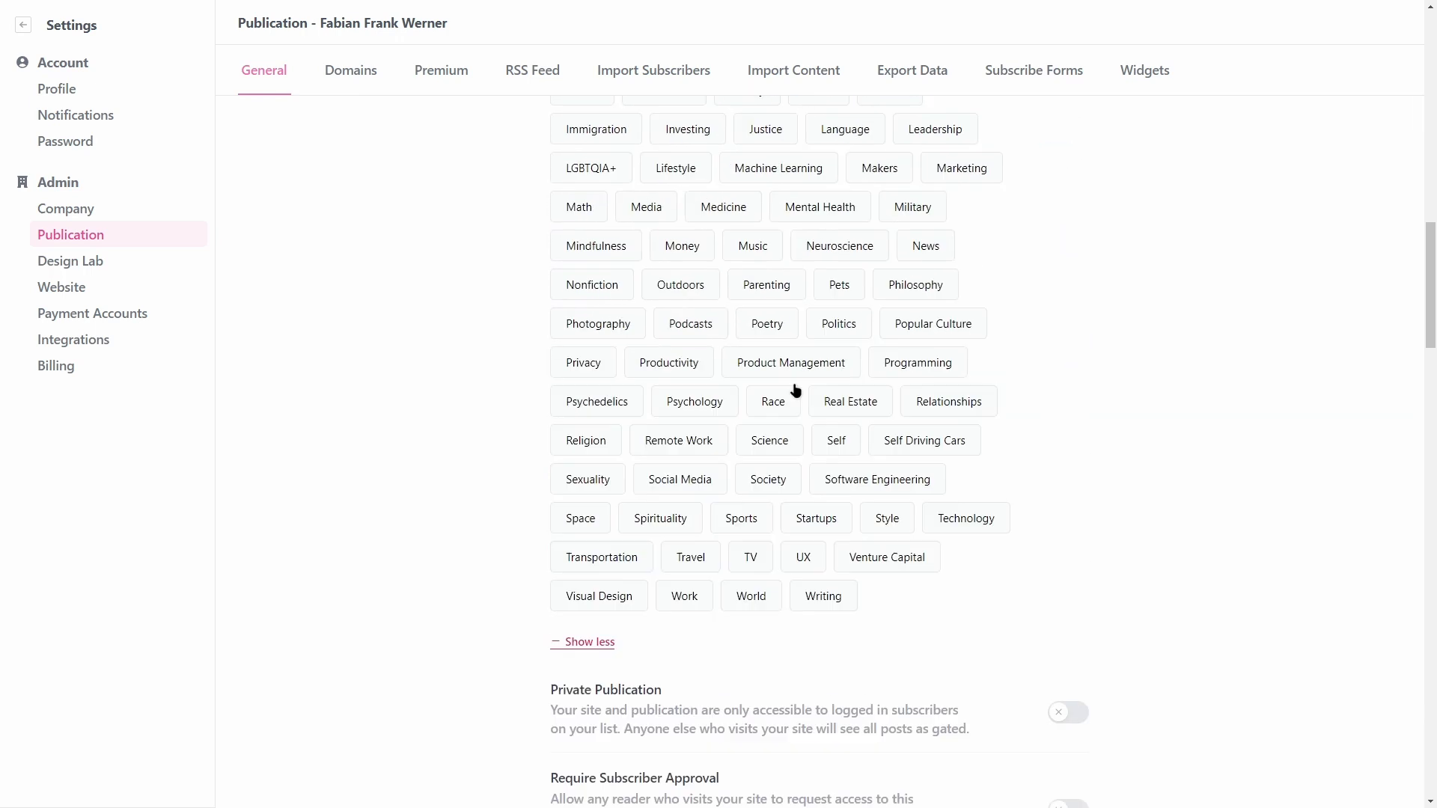
{"action": "scroll", "coordinate": [749, 389], "scroll_direction": "up", "scroll_amount": 6}
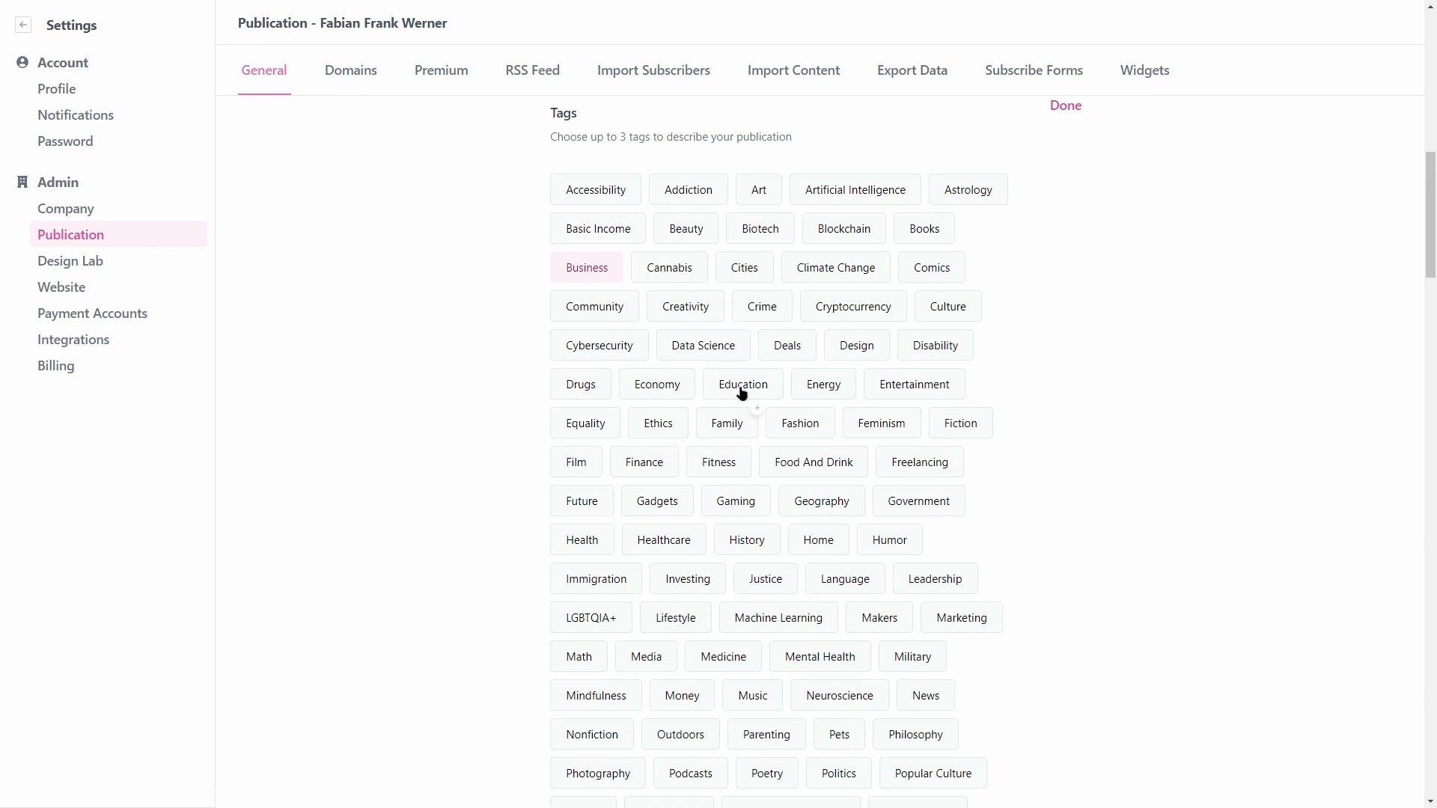
{"action": "scroll", "coordinate": [778, 450], "scroll_direction": "down", "scroll_amount": 2}
{"action": "scroll", "coordinate": [779, 450], "scroll_direction": "down", "scroll_amount": 4}
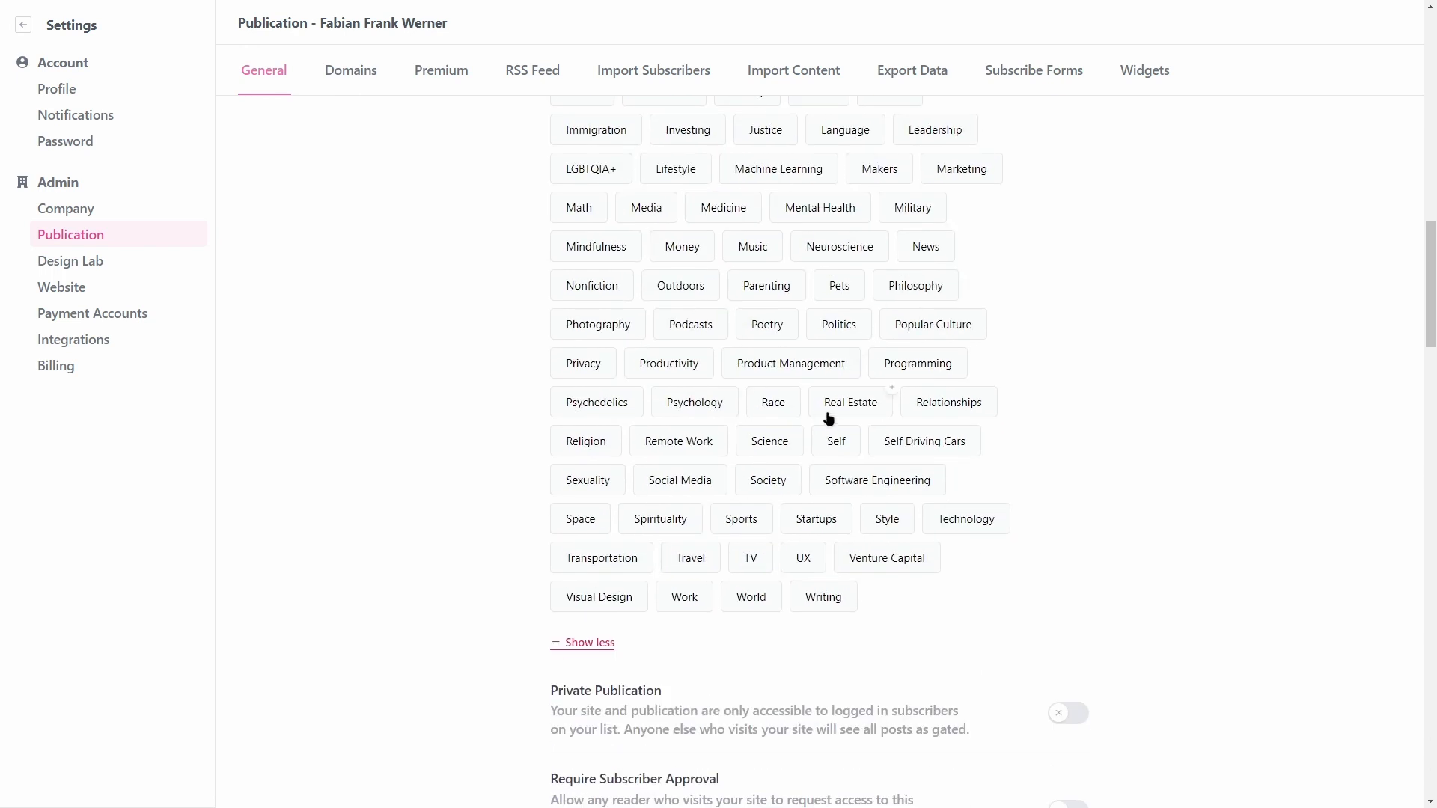
{"action": "scroll", "coordinate": [469, 413], "scroll_direction": "down", "scroll_amount": 7}
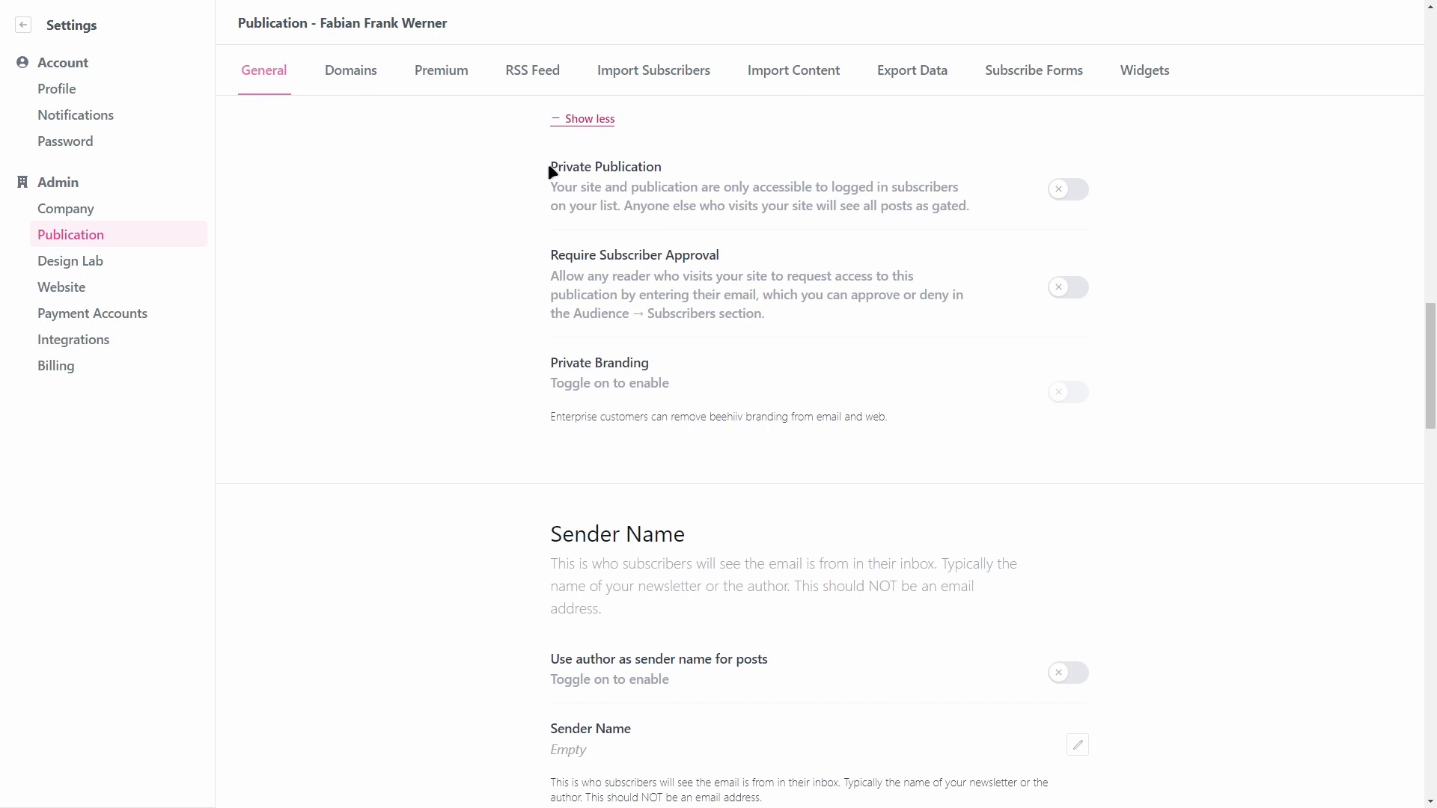
{"action": "left_click_drag", "start_coordinate": [550, 171], "coordinate": [645, 167]}
{"action": "left_click", "coordinate": [685, 167]}
{"action": "left_click_drag", "start_coordinate": [553, 188], "coordinate": [973, 210]}
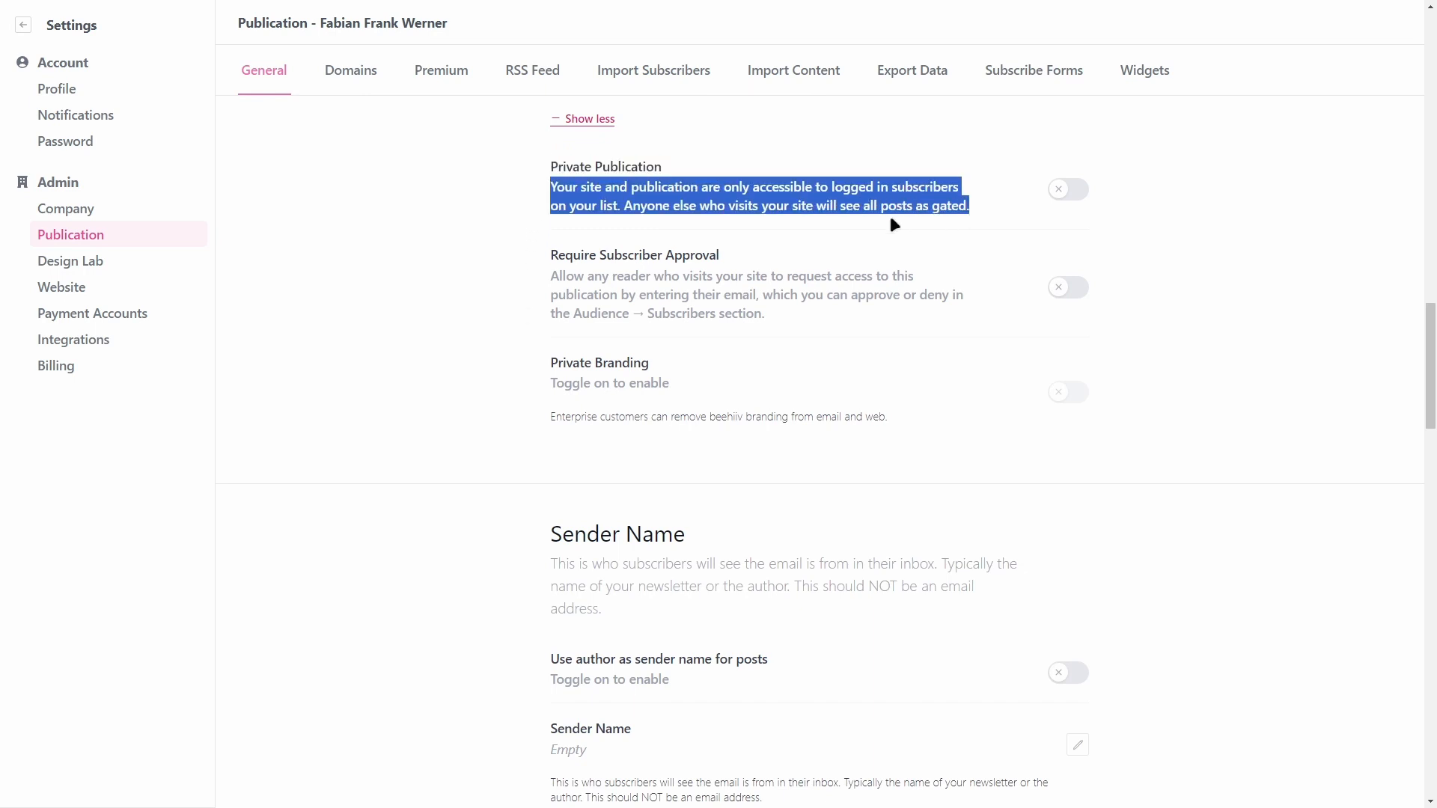
{"action": "left_click", "coordinate": [892, 221]}
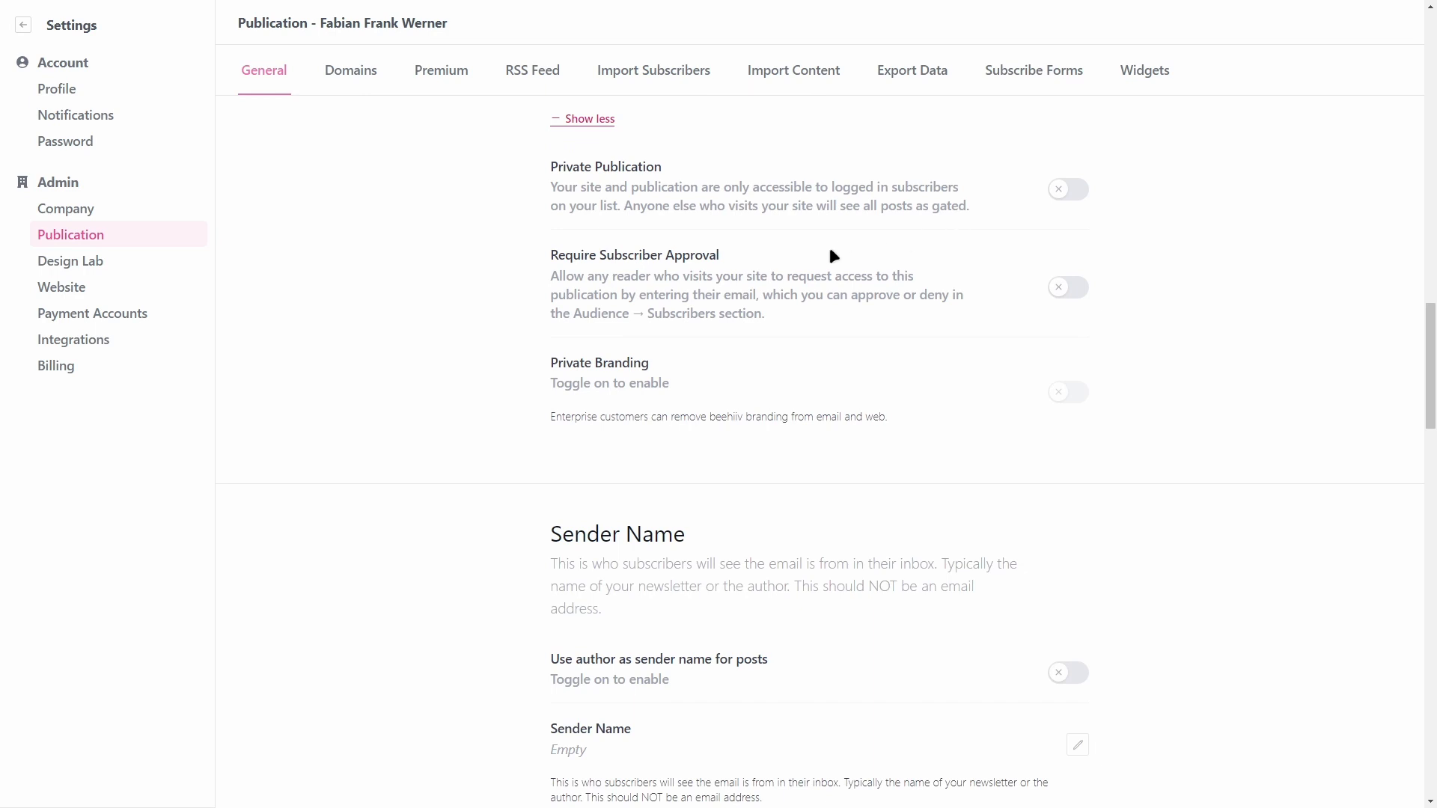
{"action": "scroll", "coordinate": [786, 262], "scroll_direction": "down", "scroll_amount": 1}
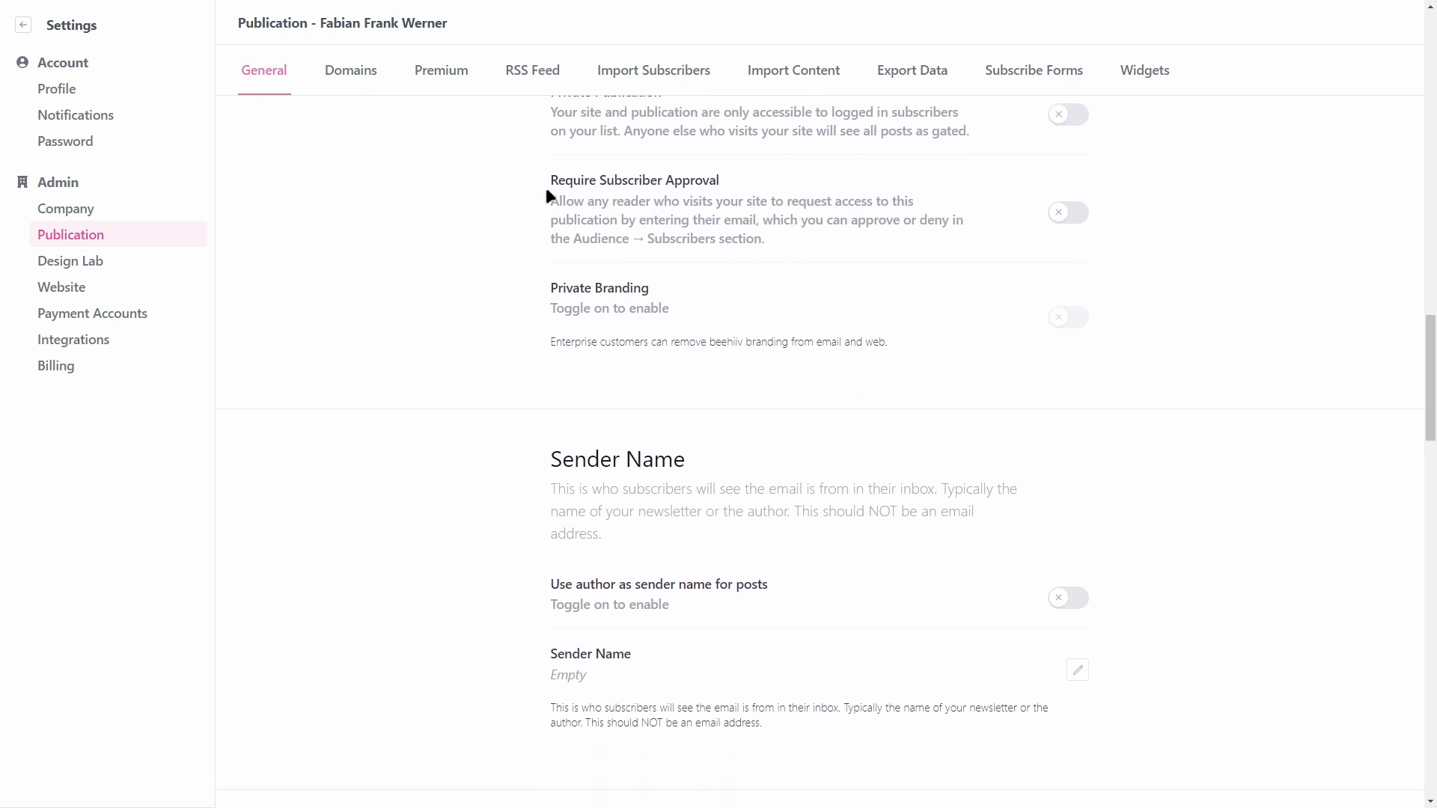
{"action": "left_click_drag", "start_coordinate": [546, 181], "coordinate": [773, 183]}
{"action": "left_click", "coordinate": [775, 187]}
{"action": "scroll", "coordinate": [861, 303], "scroll_direction": "down", "scroll_amount": 1}
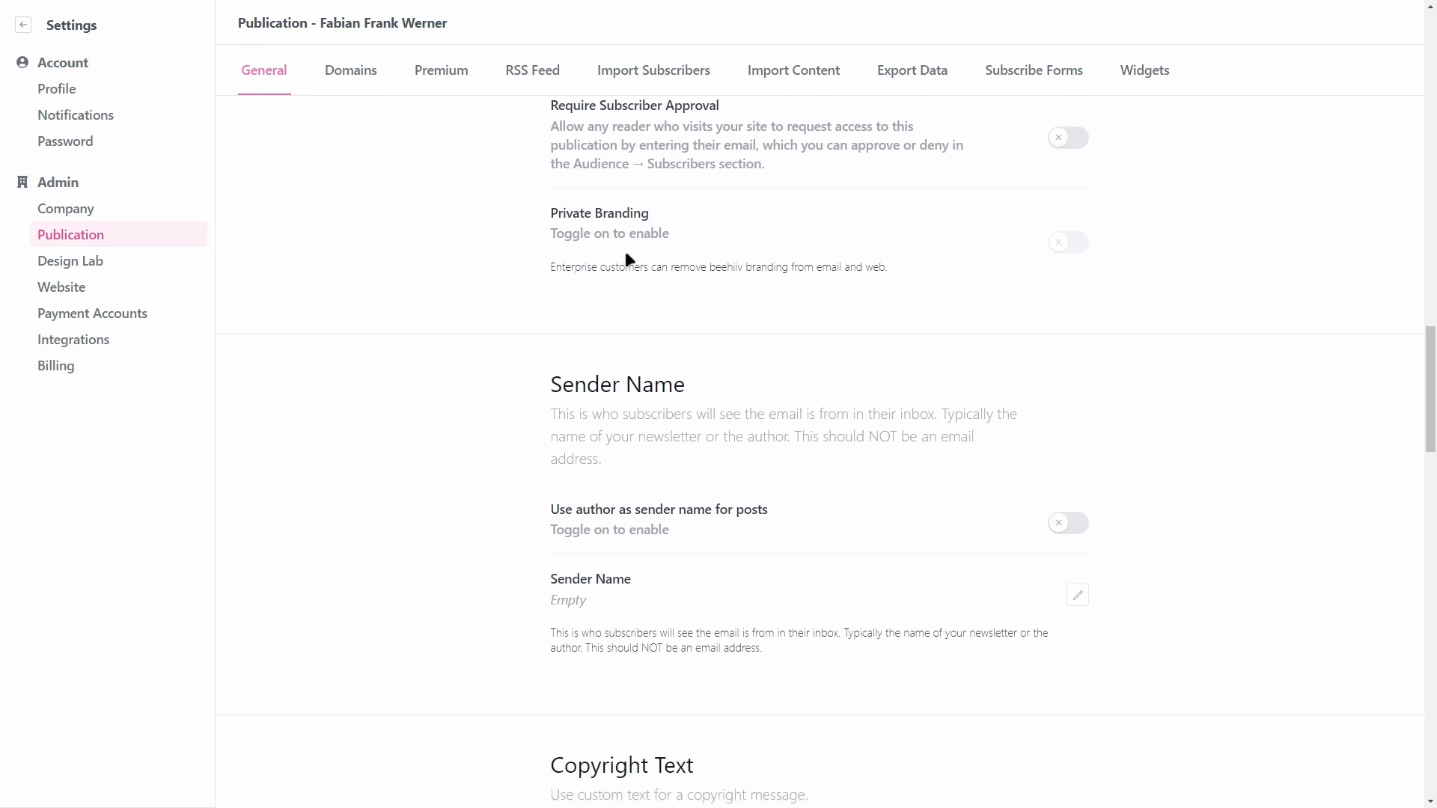
{"action": "left_click_drag", "start_coordinate": [557, 212], "coordinate": [693, 218]}
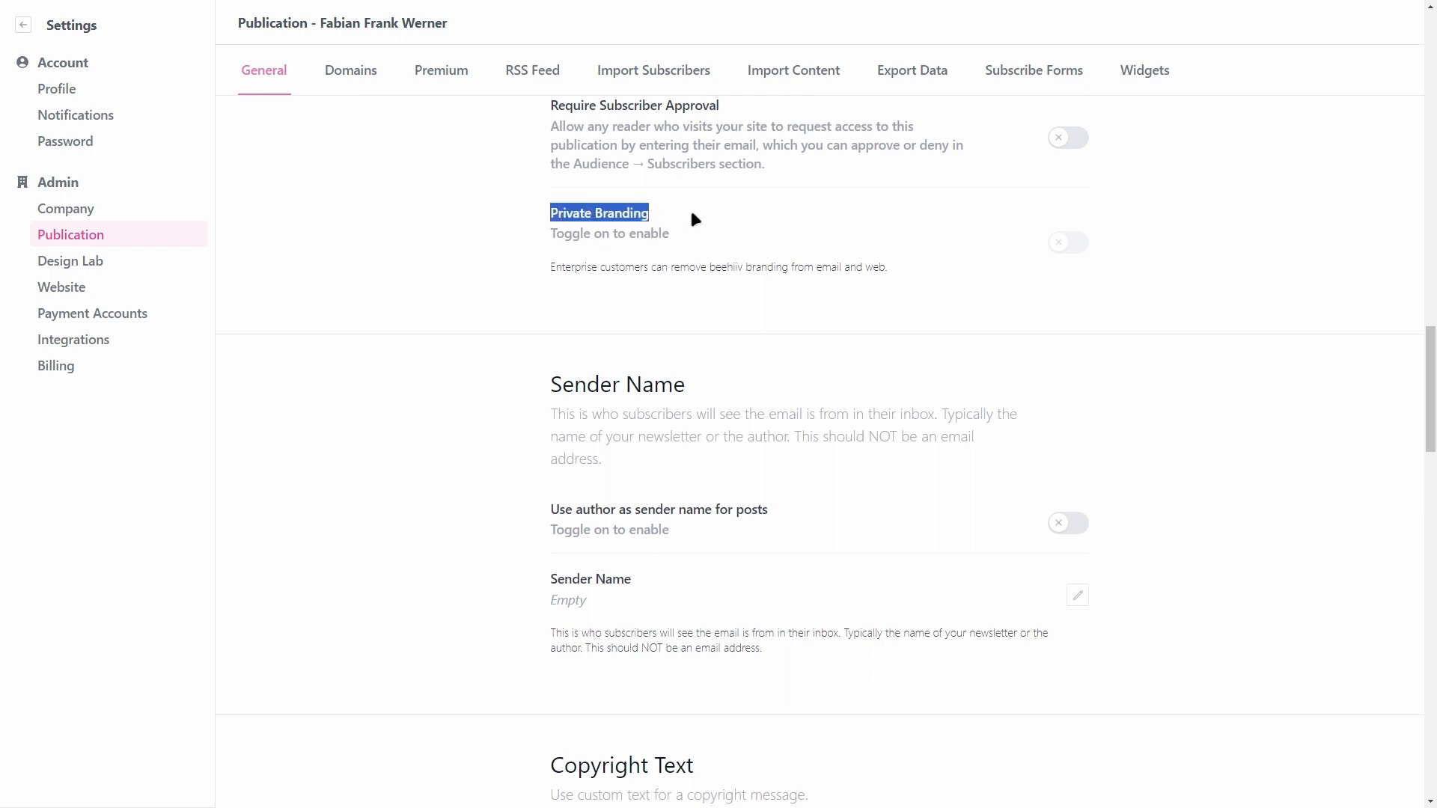
{"action": "left_click", "coordinate": [695, 219]}
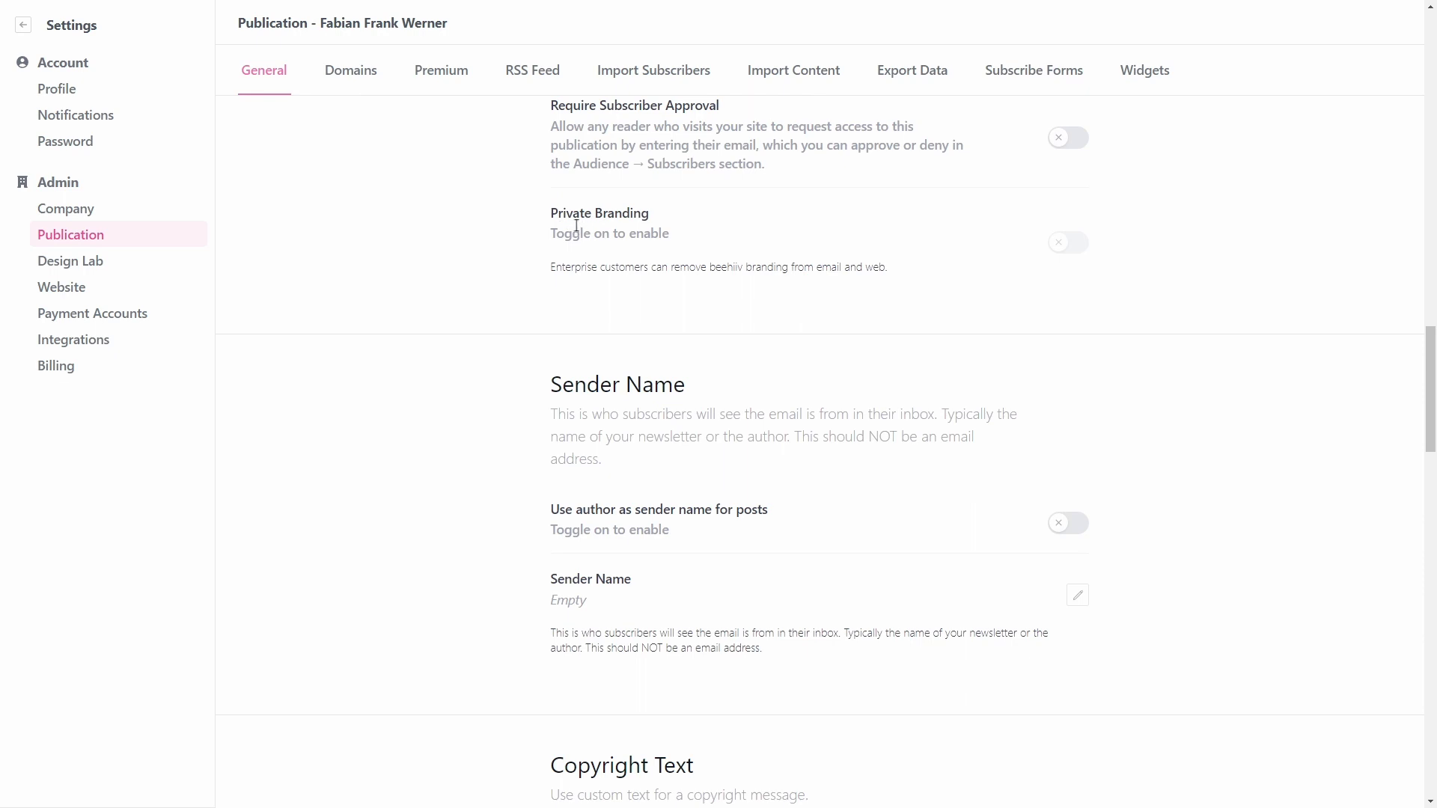
{"action": "scroll", "coordinate": [470, 267], "scroll_direction": "down", "scroll_amount": 3}
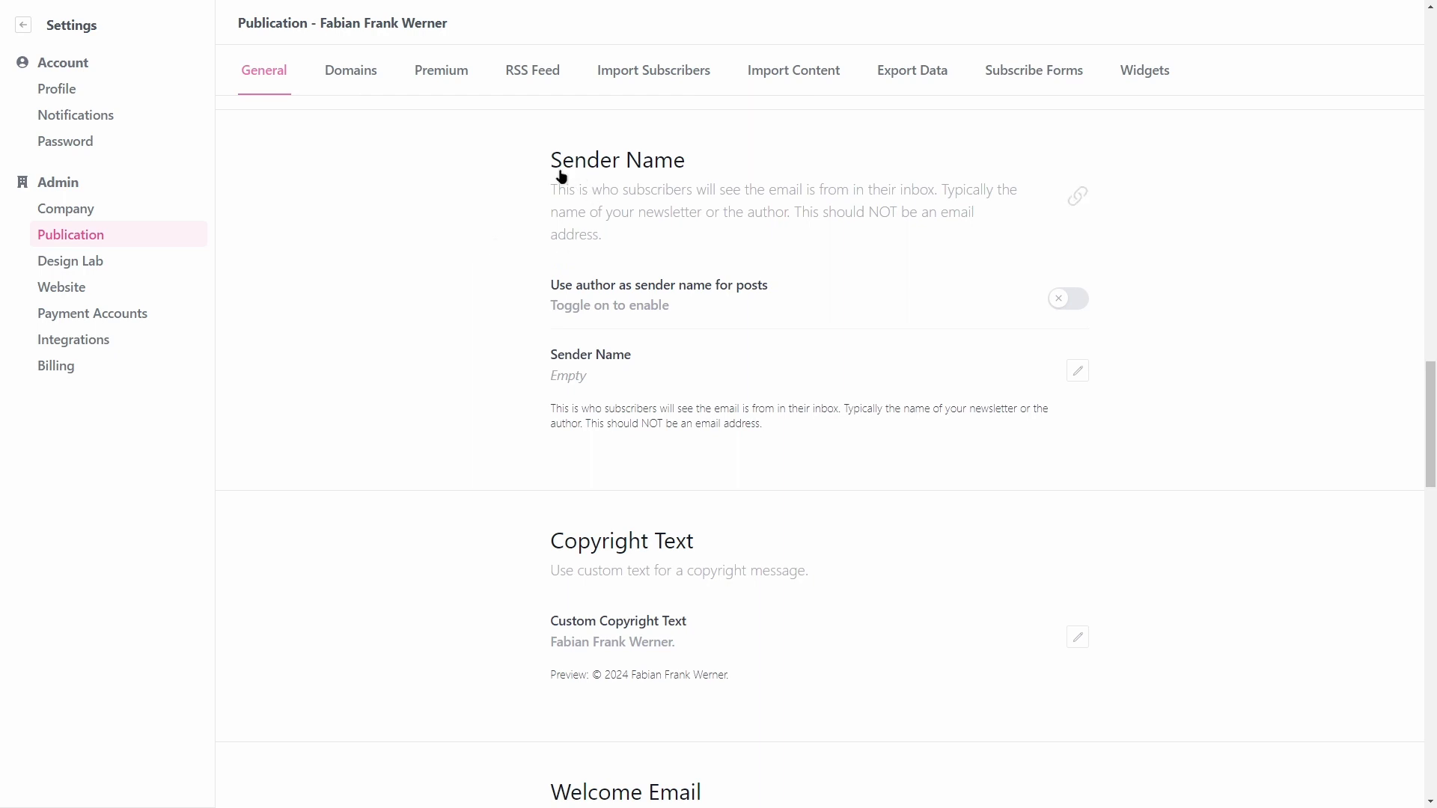
Step: Read through the publication's Sender Name and custom copyright settings
{"action": "scroll", "coordinate": [505, 235], "scroll_direction": "down", "scroll_amount": 1}
{"action": "scroll", "coordinate": [505, 244], "scroll_direction": "up", "scroll_amount": 1}
{"action": "scroll", "coordinate": [770, 287], "scroll_direction": "up", "scroll_amount": 1}
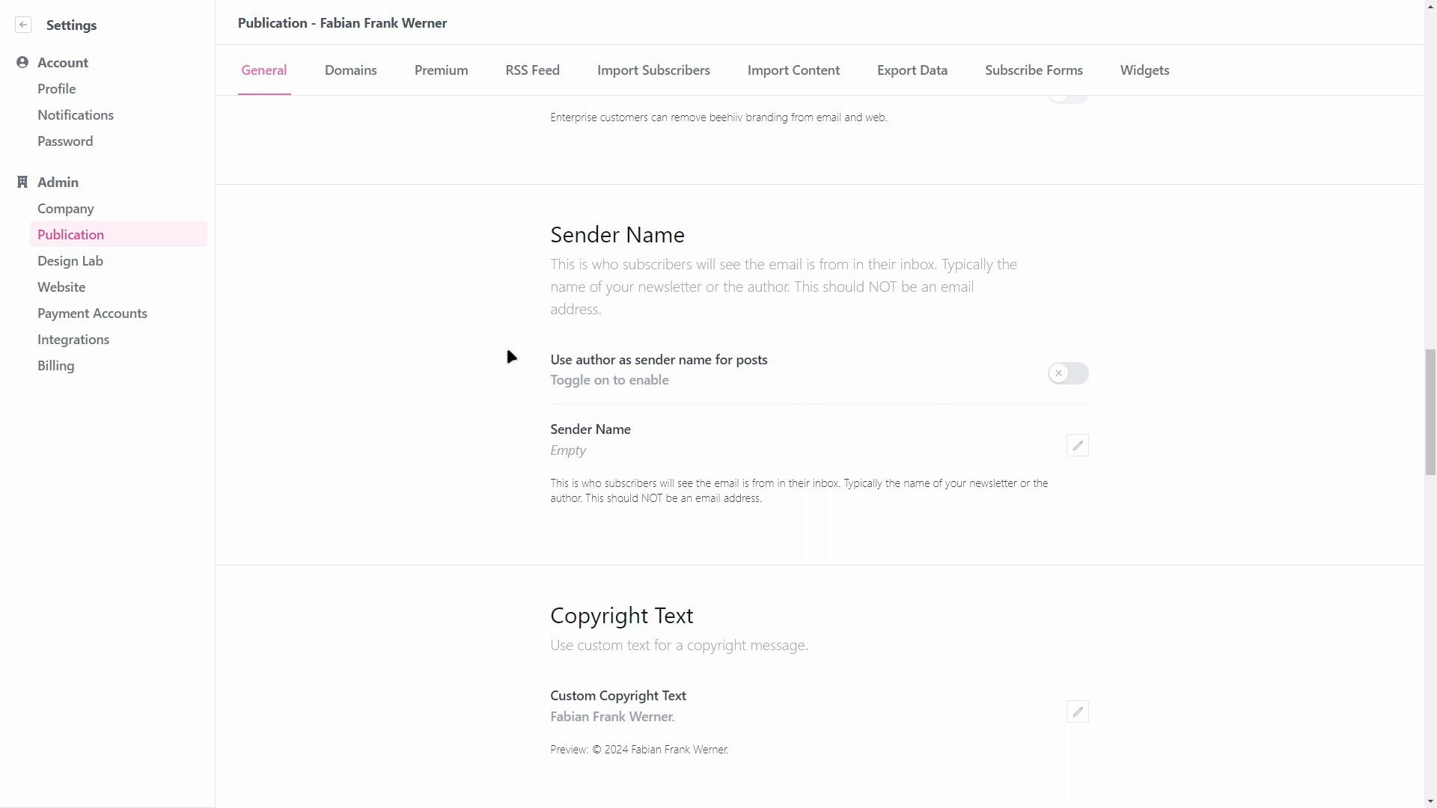
{"action": "scroll", "coordinate": [506, 352], "scroll_direction": "down", "scroll_amount": 1}
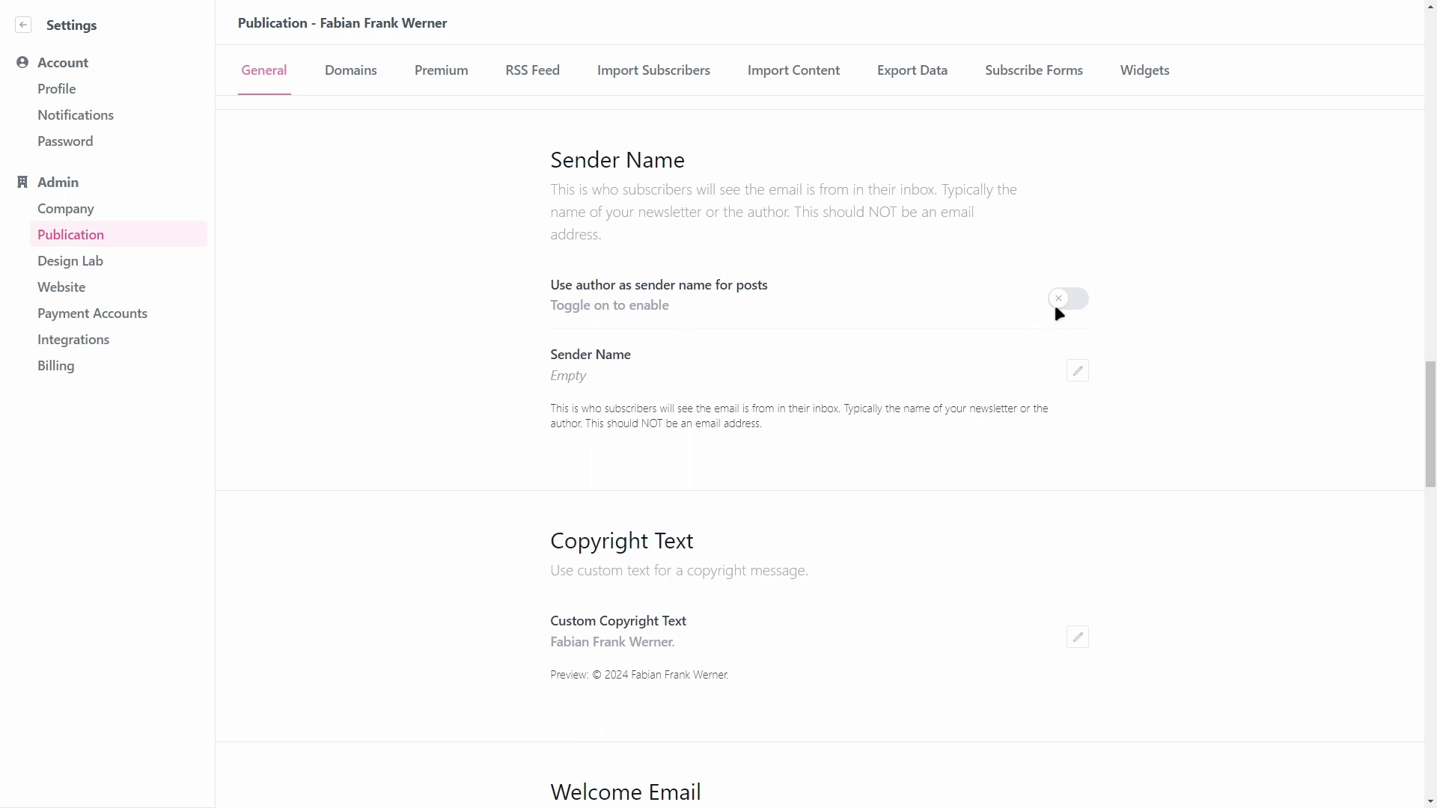
{"action": "scroll", "coordinate": [824, 321], "scroll_direction": "down", "scroll_amount": 1}
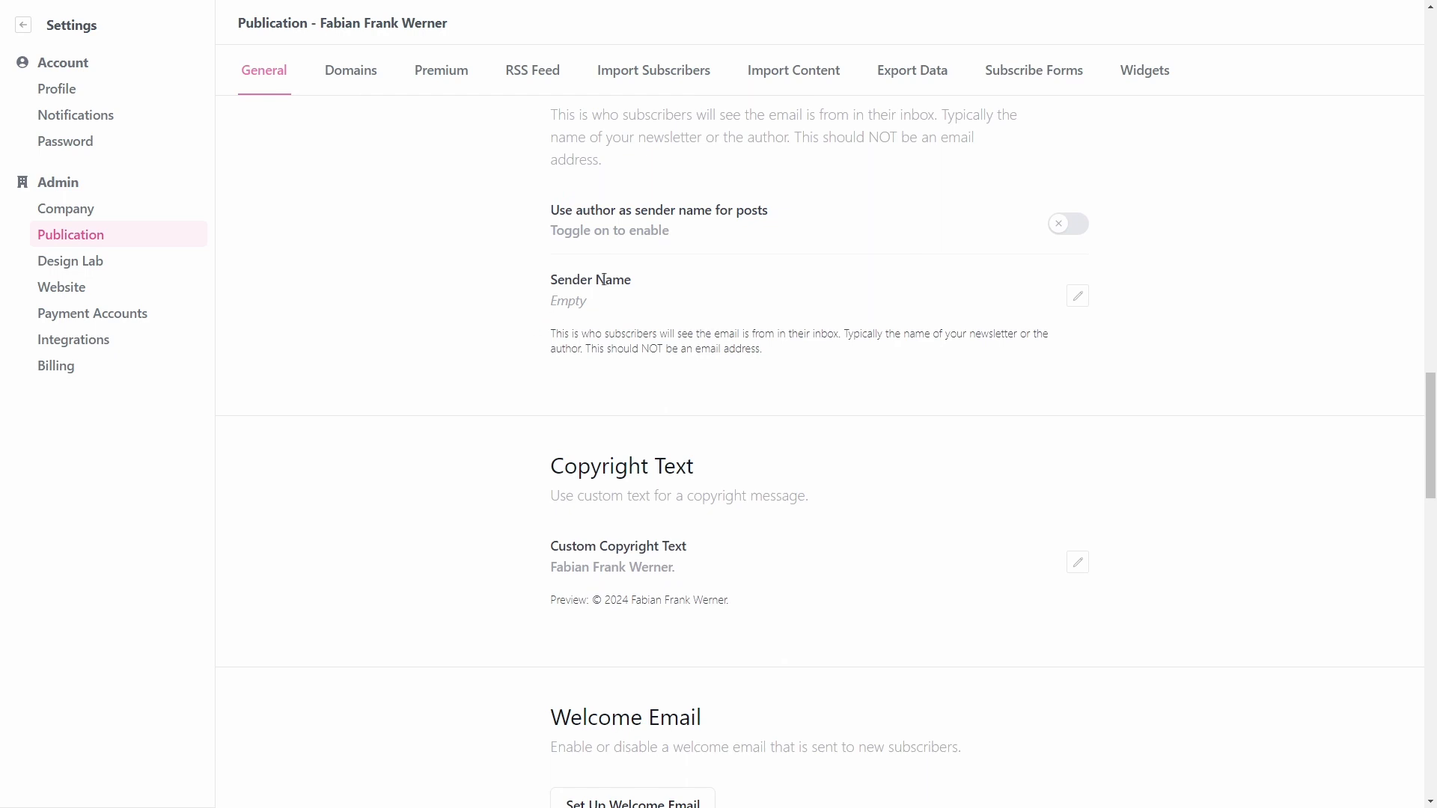
{"action": "left_click_drag", "start_coordinate": [549, 331], "coordinate": [959, 359]}
{"action": "left_click", "coordinate": [960, 360]}
{"action": "scroll", "coordinate": [805, 404], "scroll_direction": "down", "scroll_amount": 4}
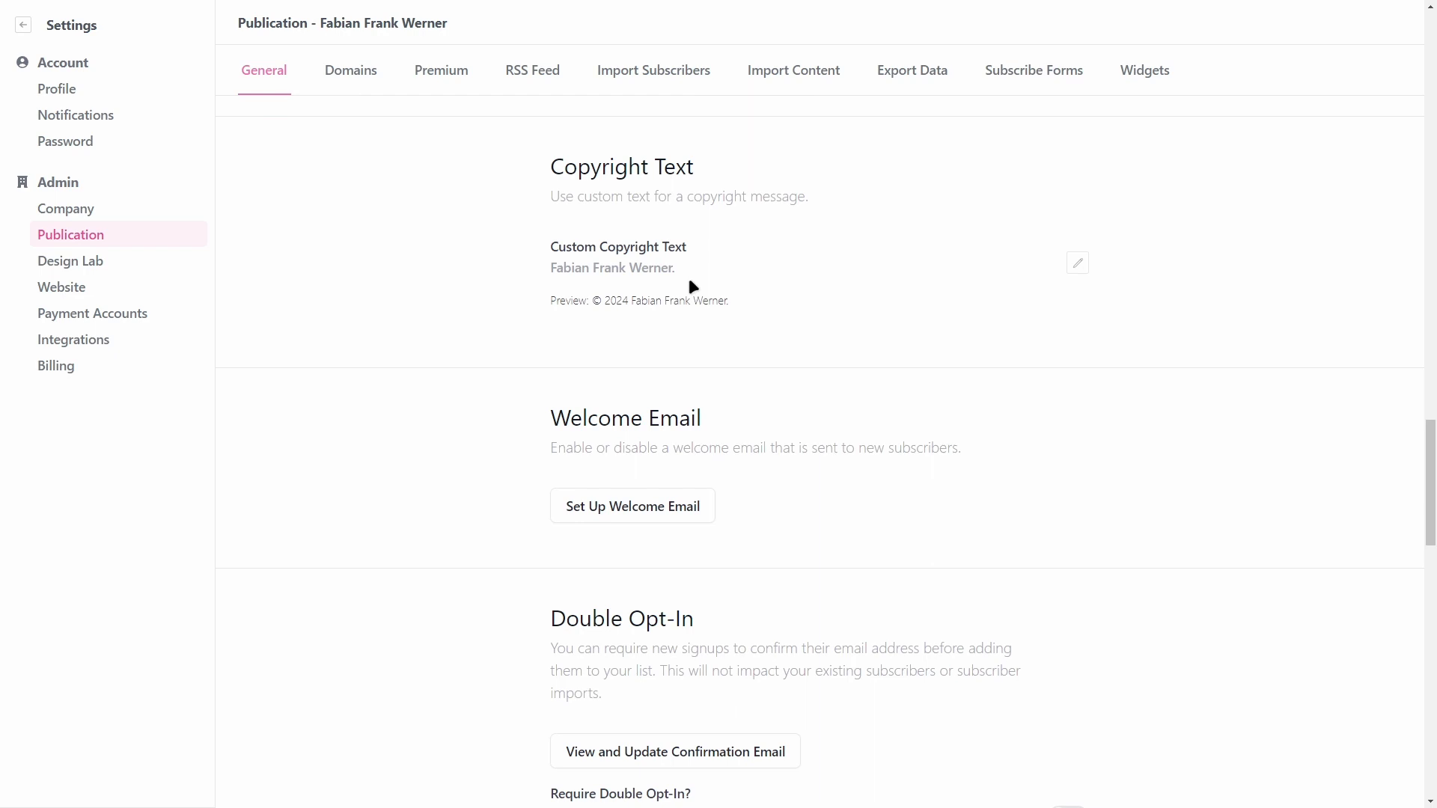
{"action": "left_click_drag", "start_coordinate": [552, 268], "coordinate": [769, 285]}
{"action": "left_click", "coordinate": [771, 276]}
Step: Scroll to the Welcome Email section and start setting up the welcome email
{"action": "scroll", "coordinate": [509, 181], "scroll_direction": "down", "scroll_amount": 1}
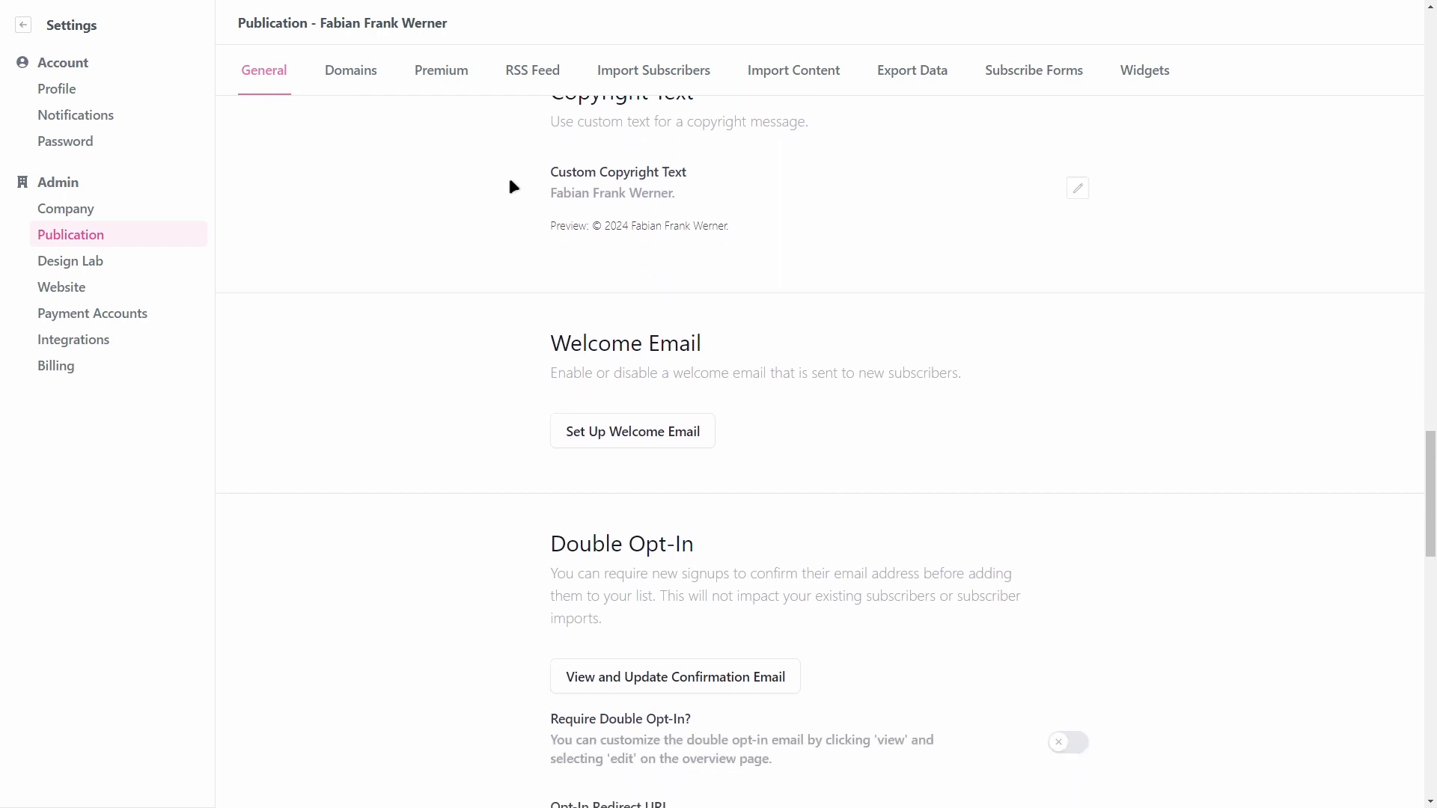
{"action": "scroll", "coordinate": [487, 292], "scroll_direction": "down", "scroll_amount": 1}
{"action": "scroll", "coordinate": [482, 300], "scroll_direction": "down", "scroll_amount": 1}
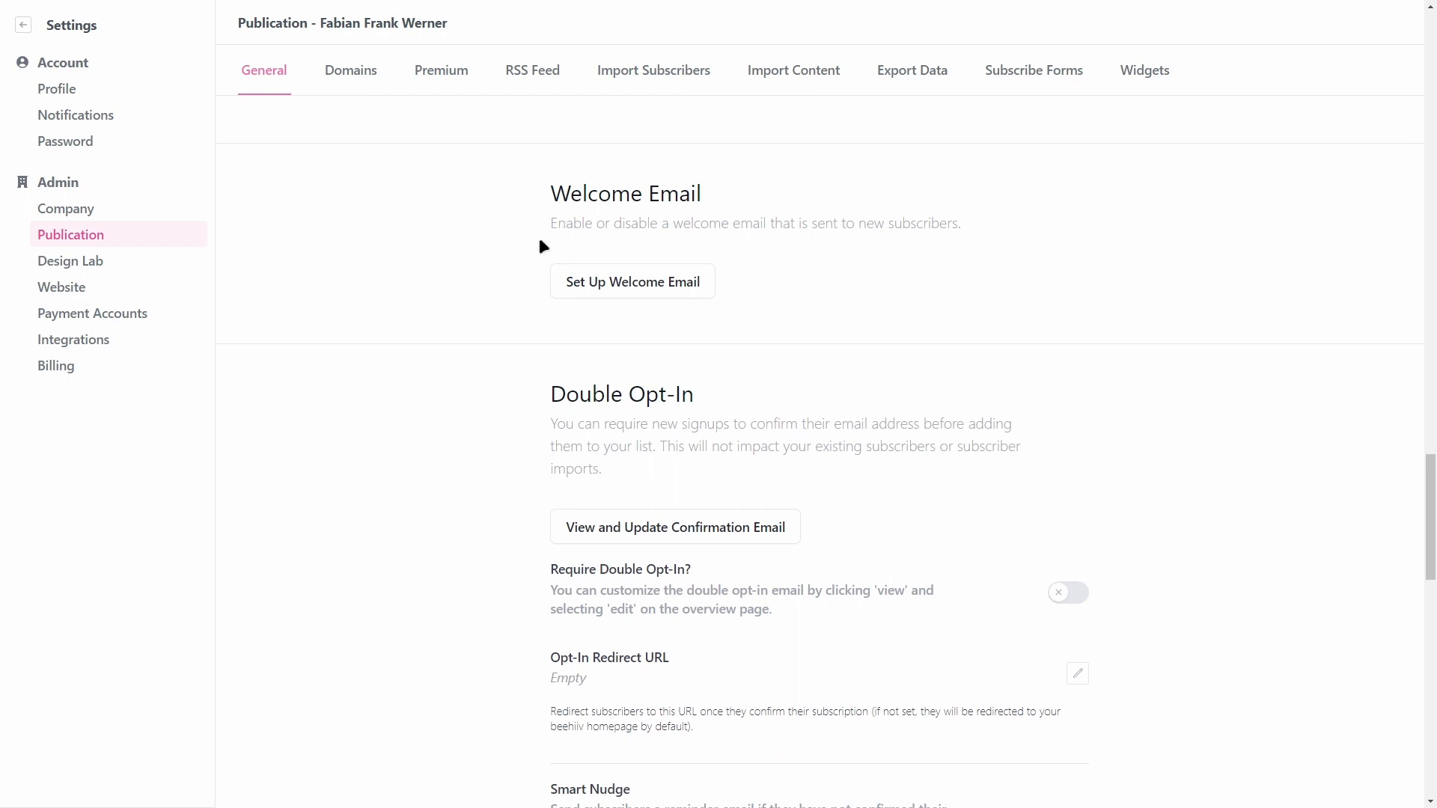
{"action": "left_click", "coordinate": [657, 274]}
{"action": "scroll", "coordinate": [670, 332], "scroll_direction": "up", "scroll_amount": 5}
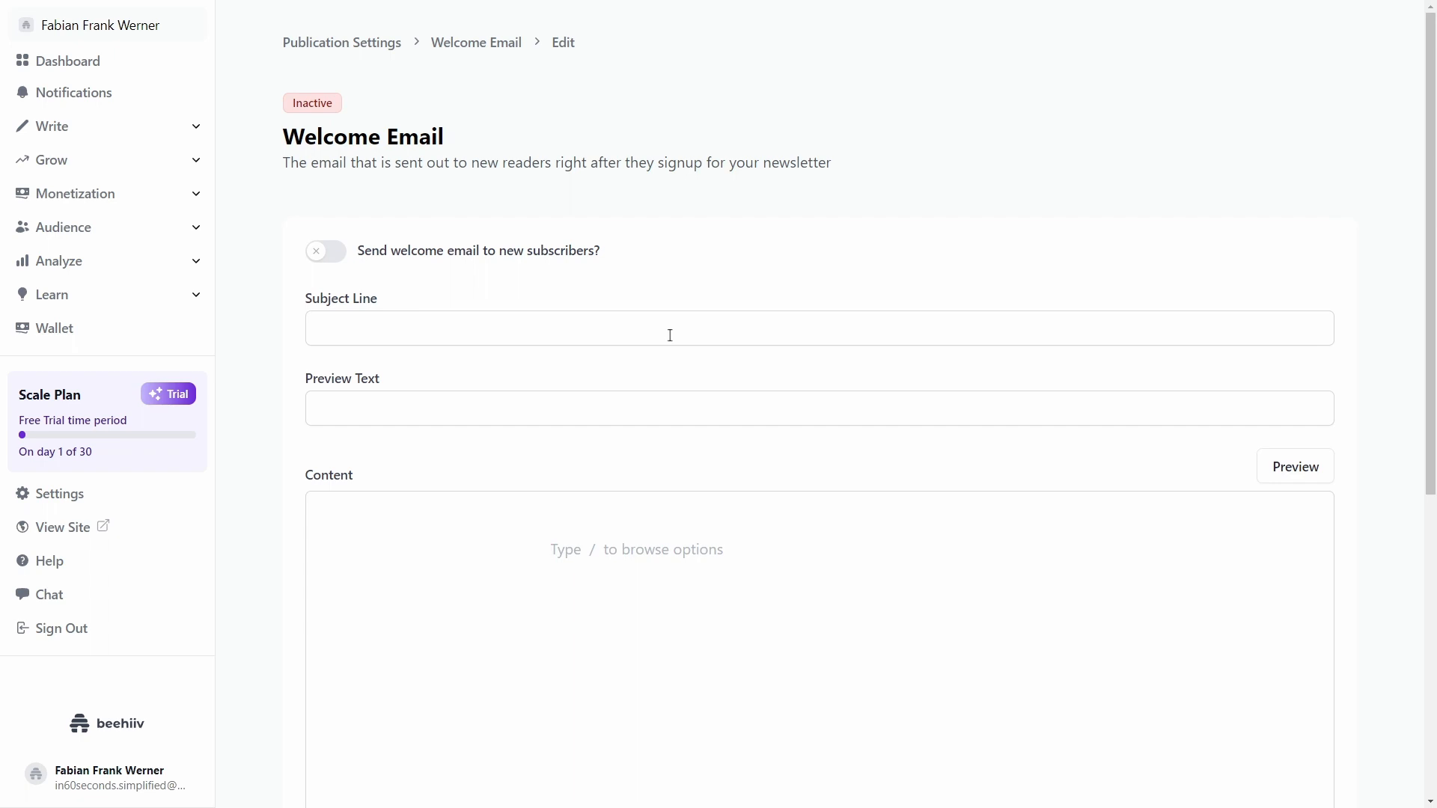
Step: Switch on 'Send welcome email to new subscribers?'
{"action": "left_click", "coordinate": [325, 258]}
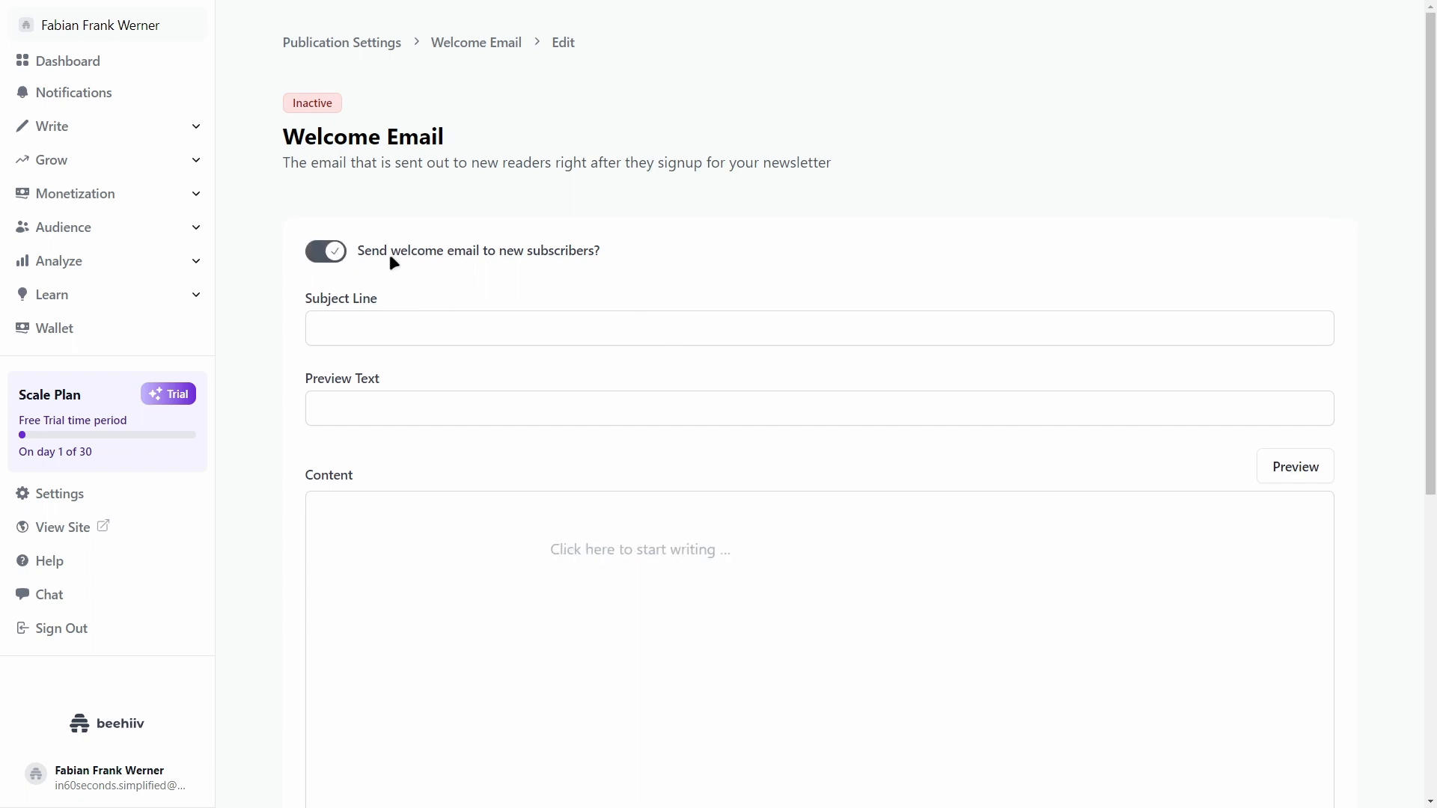
{"action": "scroll", "coordinate": [629, 266], "scroll_direction": "down", "scroll_amount": 3}
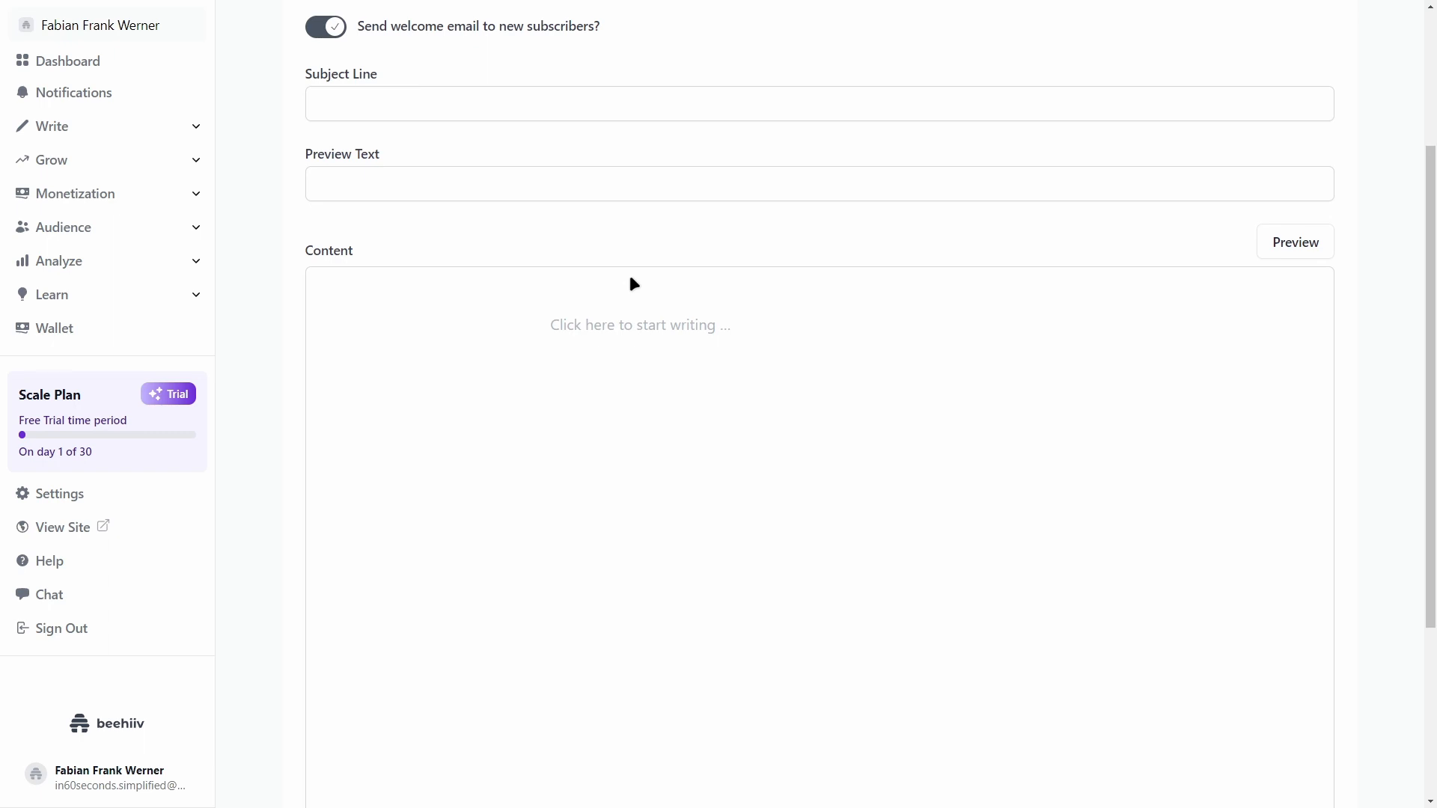
Step: Set the welcome email's subject line to 'Welcome!'
{"action": "left_click", "coordinate": [499, 116]}
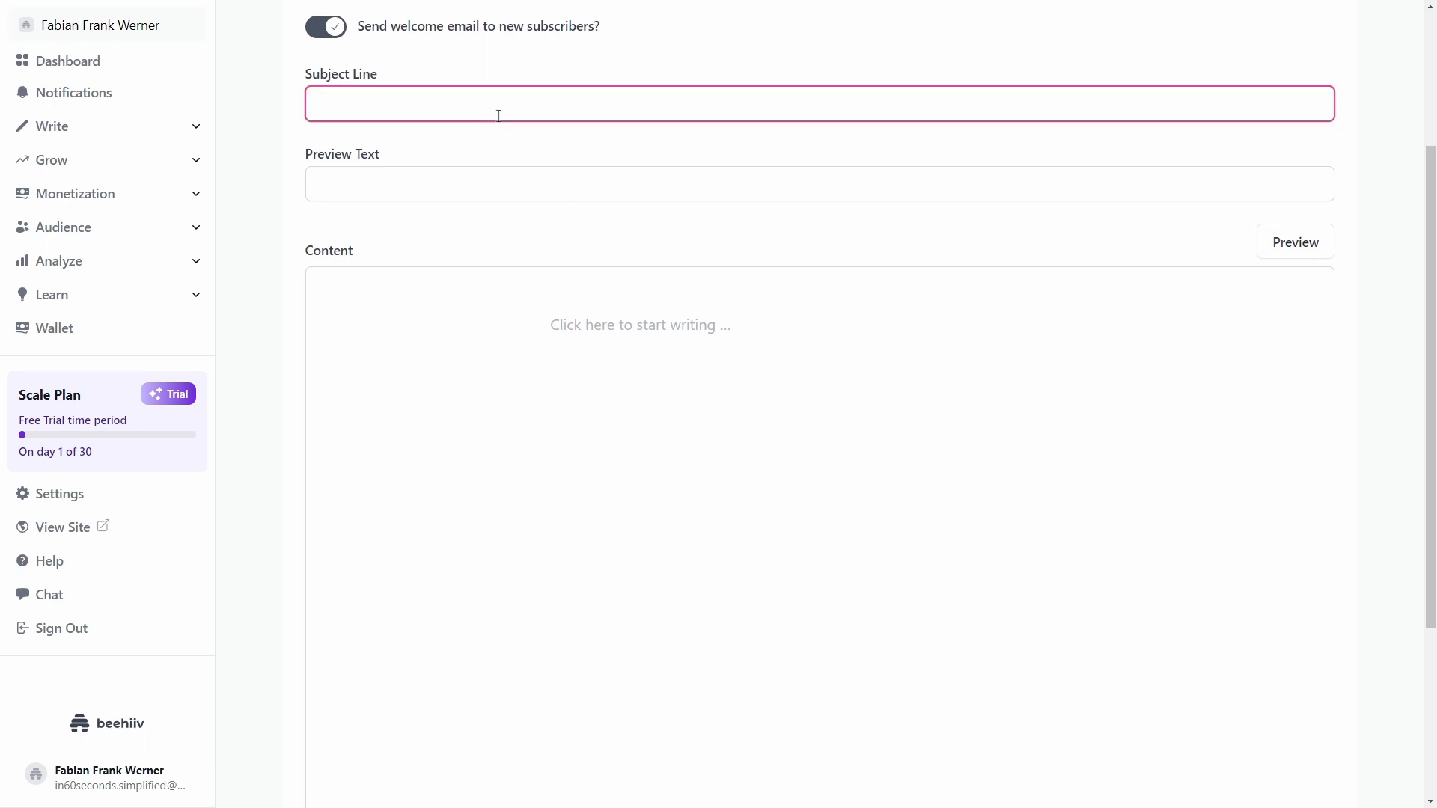
{"action": "type", "text": "Welcome"}
{"action": "key", "text": "ctrl+BackSpace"}
{"action": "type", "text": "WE"}
{"action": "key", "text": "ctrl+BackSpace"}
{"action": "type", "text": "Welcome"}
{"action": "key", "text": "BackSpace"}
{"action": "type", "text": "!"}
Step: Set the preview text to 'Good to have you on board.'
{"action": "left_click", "coordinate": [393, 180]}
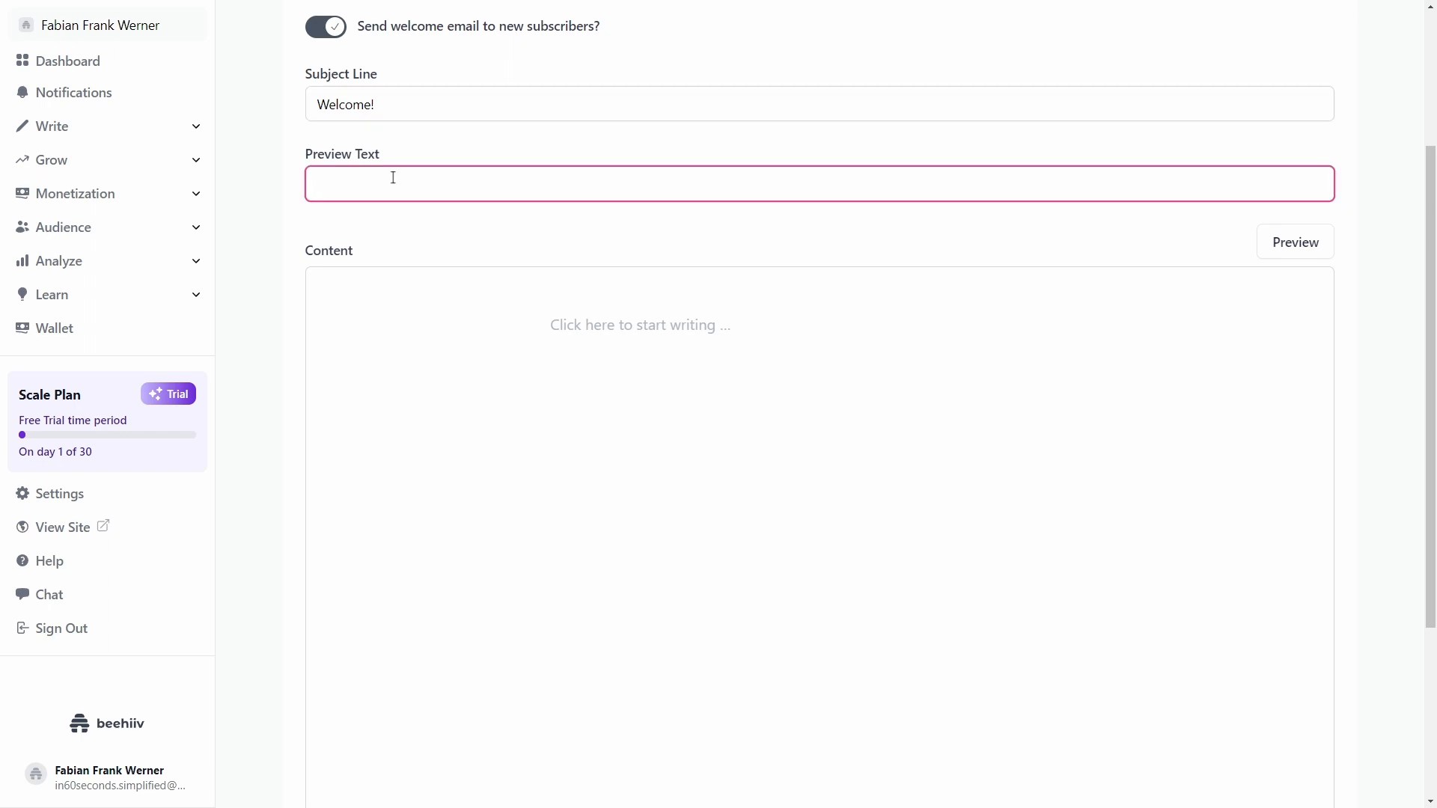
{"action": "type", "text": "Good to have you on bao"}
{"action": "key", "text": "ctrl+BackSpace"}
{"action": "type", "text": "board."}
{"action": "left_click", "coordinate": [731, 389]}
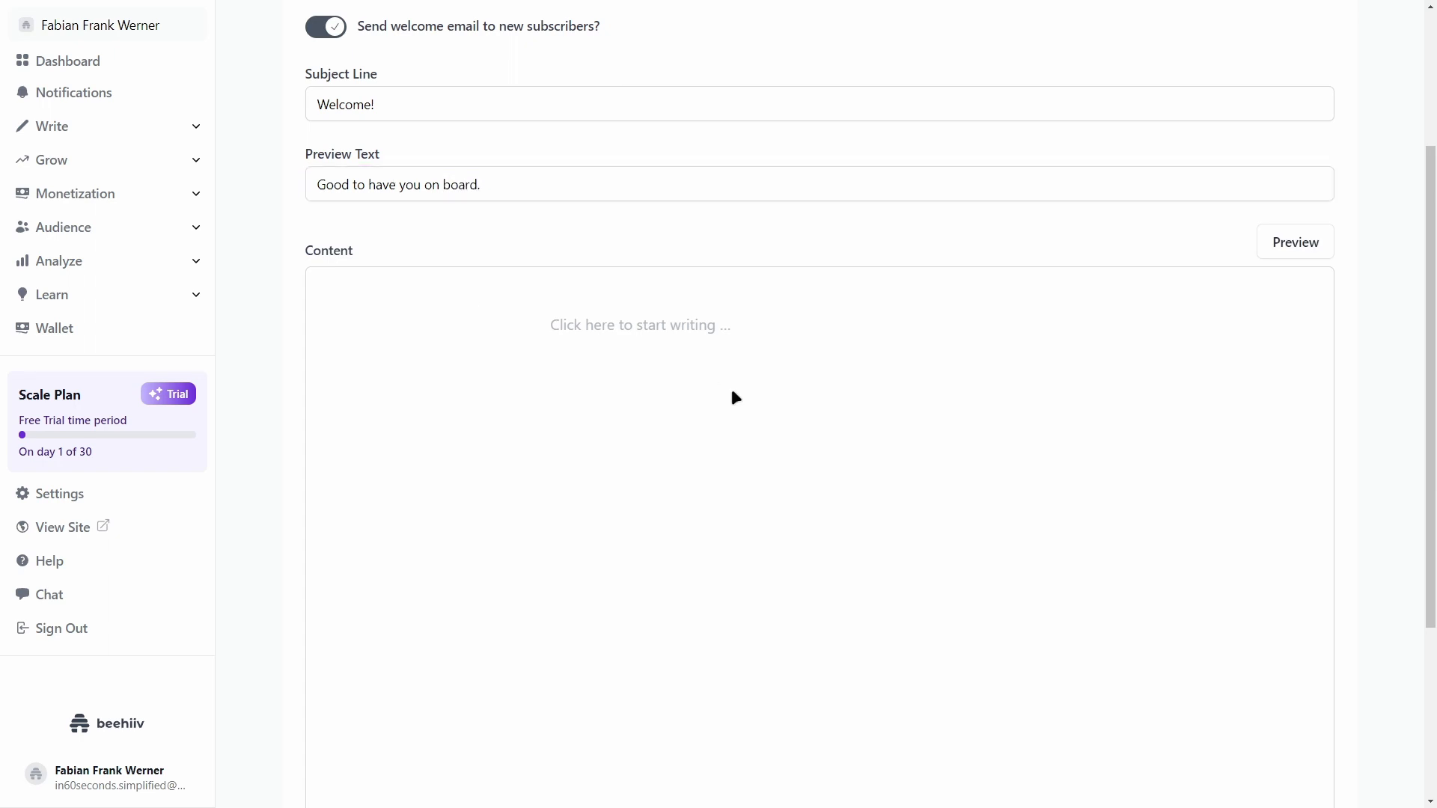
Step: Scroll the welcome email editor and place the cursor in its empty content area
{"action": "scroll", "coordinate": [712, 280], "scroll_direction": "down", "scroll_amount": 3}
{"action": "scroll", "coordinate": [715, 290], "scroll_direction": "up", "scroll_amount": 1}
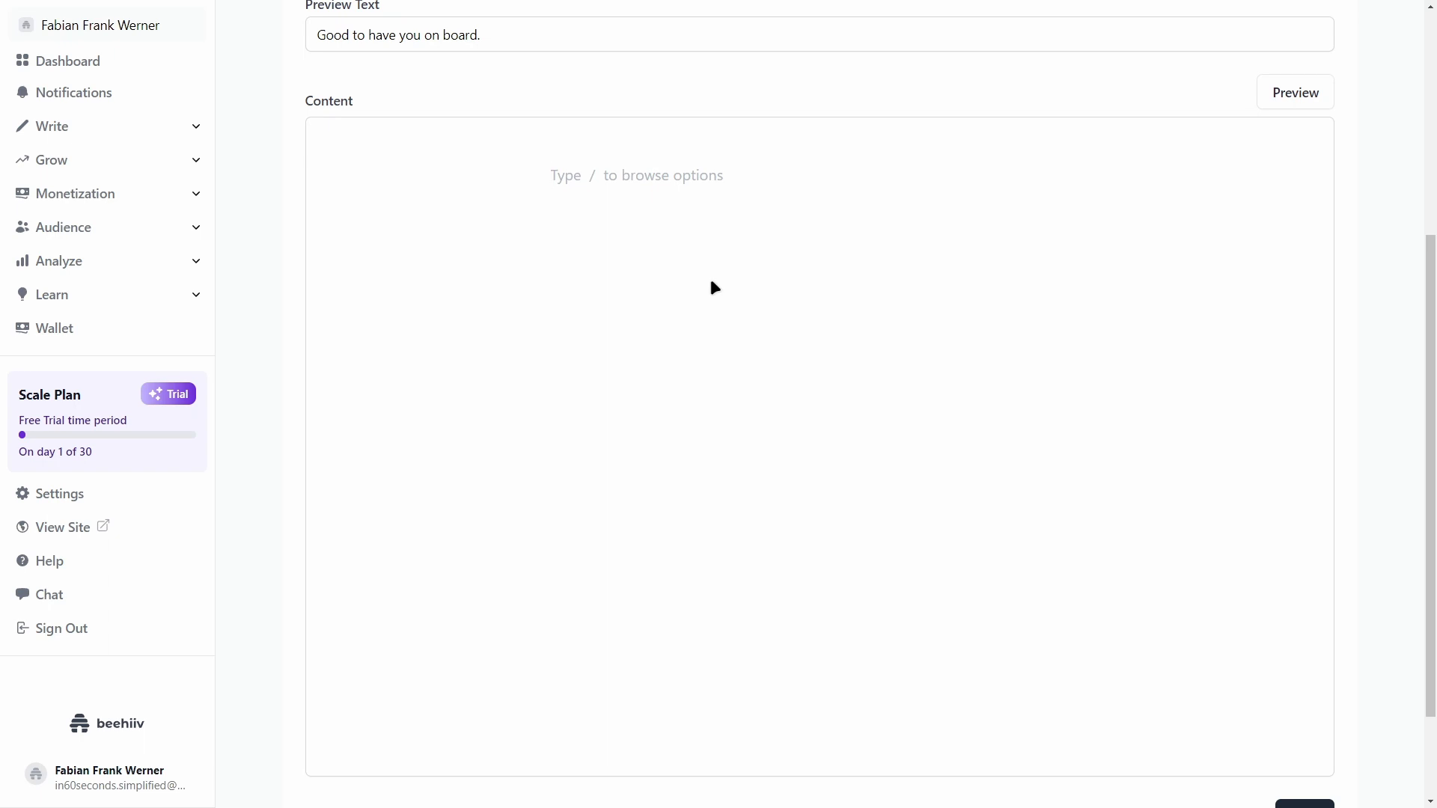
{"action": "scroll", "coordinate": [734, 292], "scroll_direction": "down", "scroll_amount": 1}
{"action": "scroll", "coordinate": [734, 291], "scroll_direction": "up", "scroll_amount": 1}
{"action": "scroll", "coordinate": [1165, 314], "scroll_direction": "down", "scroll_amount": 1}
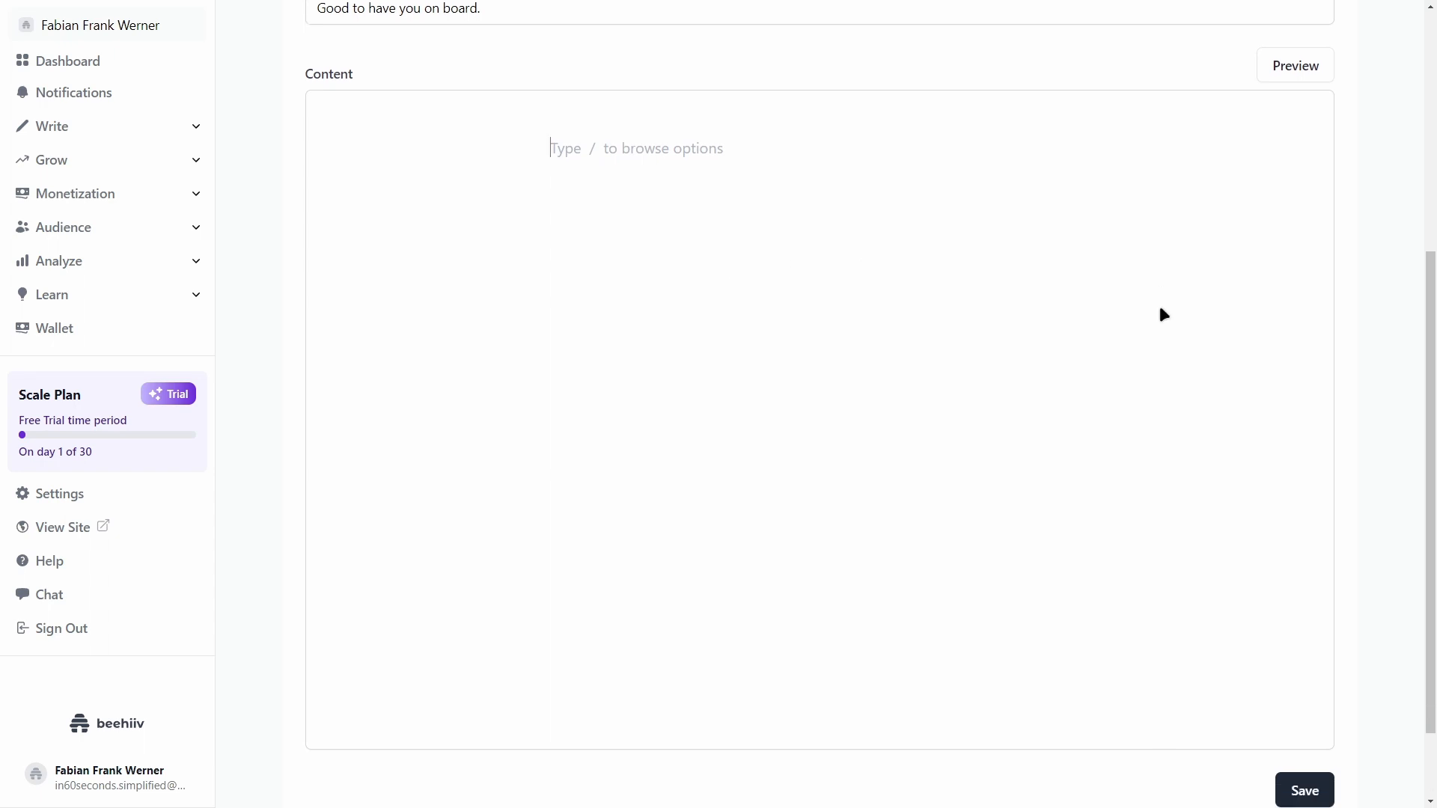
{"action": "scroll", "coordinate": [1205, 449], "scroll_direction": "up", "scroll_amount": 1}
{"action": "scroll", "coordinate": [1024, 331], "scroll_direction": "up", "scroll_amount": 1}
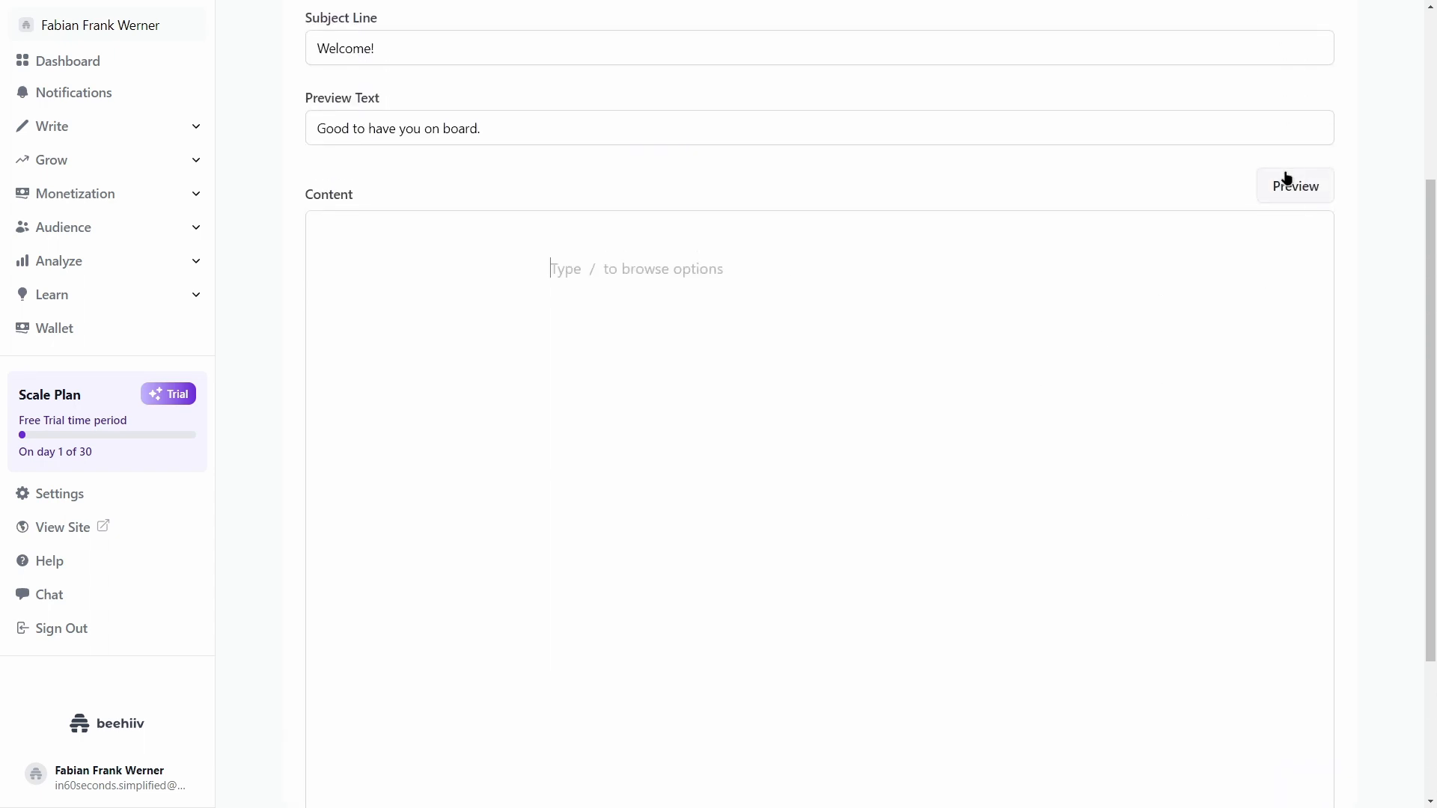
{"action": "left_click", "coordinate": [625, 273]}
Step: Save the welcome email and go to its page, now marked Active
{"action": "scroll", "coordinate": [883, 380], "scroll_direction": "down", "scroll_amount": 1}
{"action": "scroll", "coordinate": [883, 380], "scroll_direction": "up", "scroll_amount": 5}
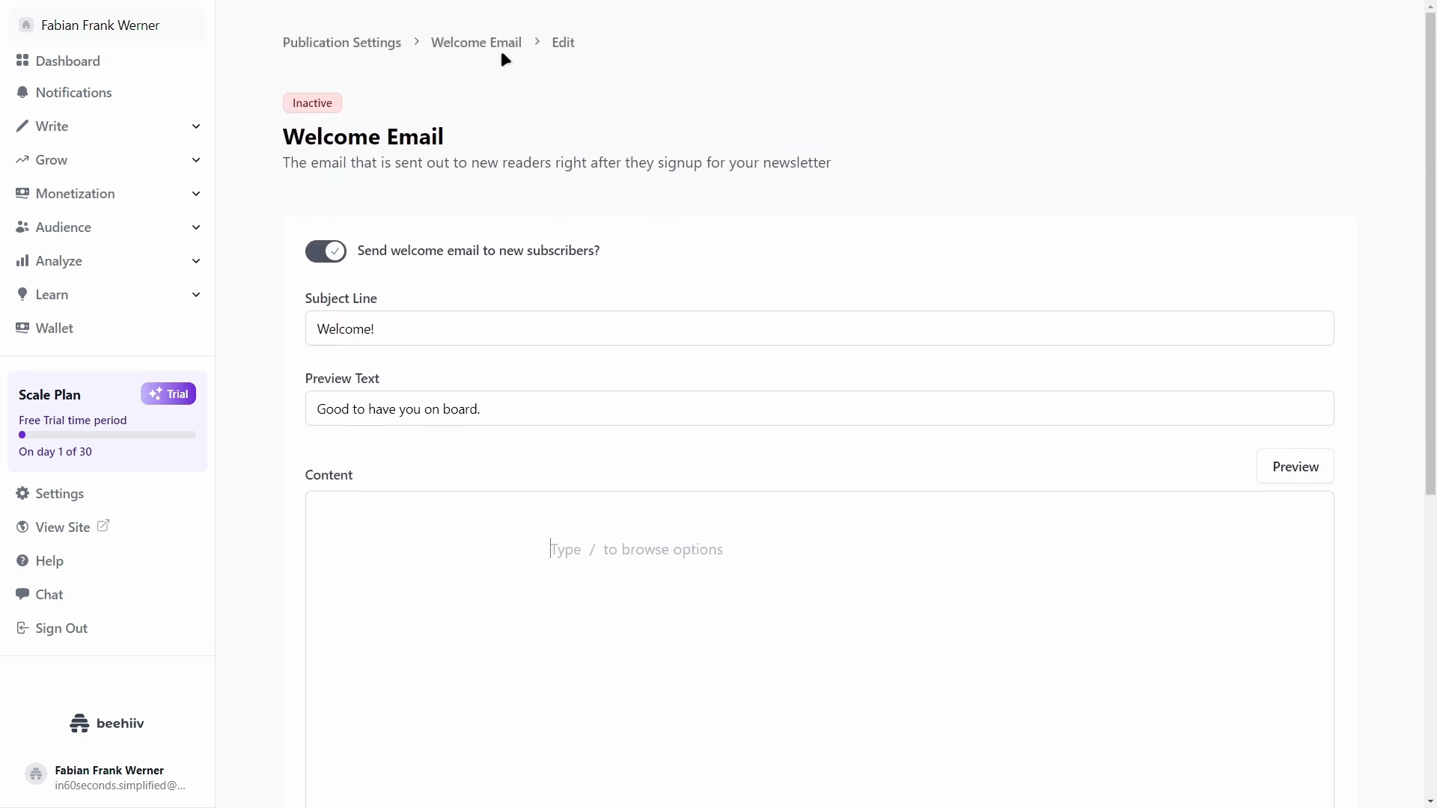
{"action": "scroll", "coordinate": [861, 299], "scroll_direction": "down", "scroll_amount": 5}
{"action": "left_click", "coordinate": [1313, 745]}
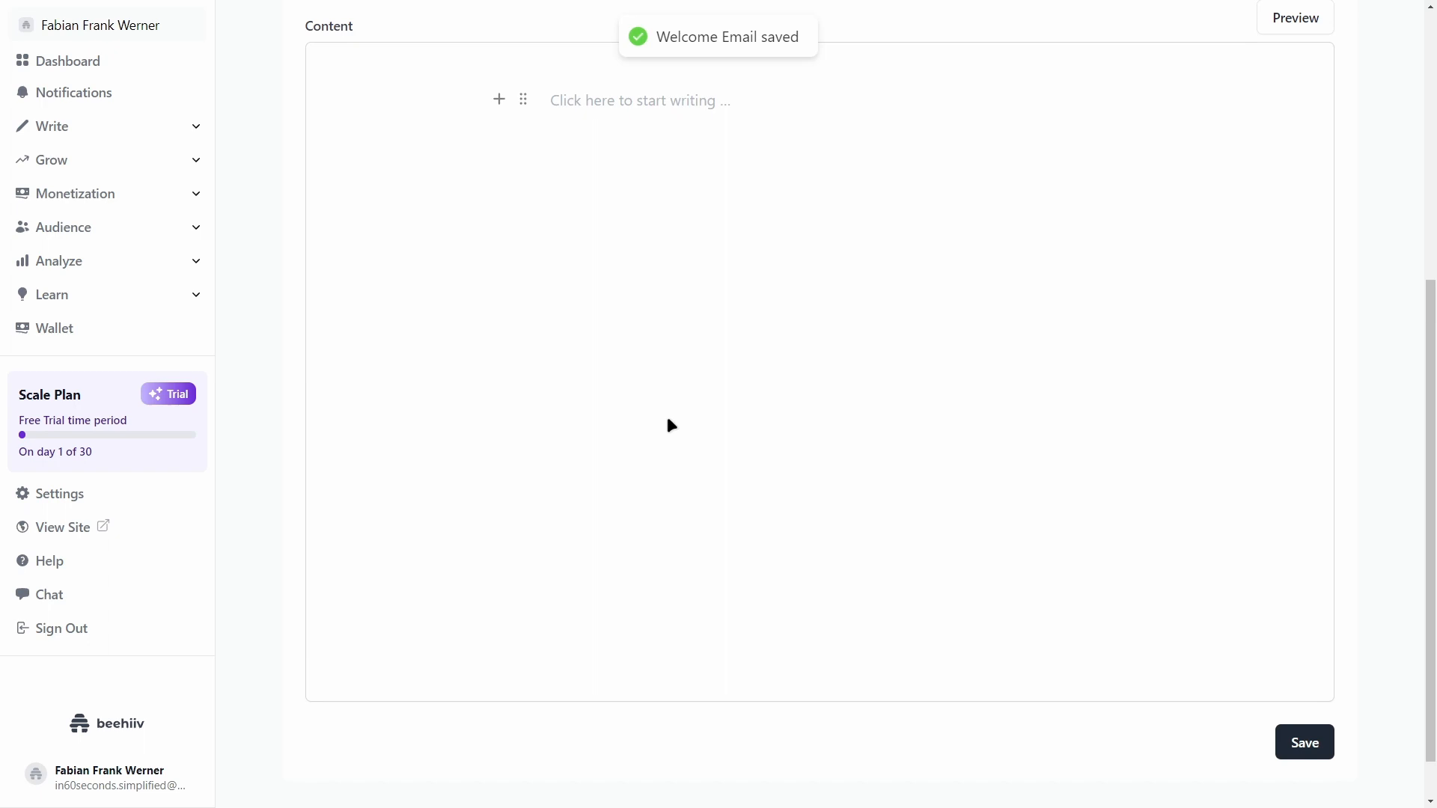
{"action": "scroll", "coordinate": [674, 408], "scroll_direction": "up", "scroll_amount": 5}
{"action": "left_click", "coordinate": [458, 46]}
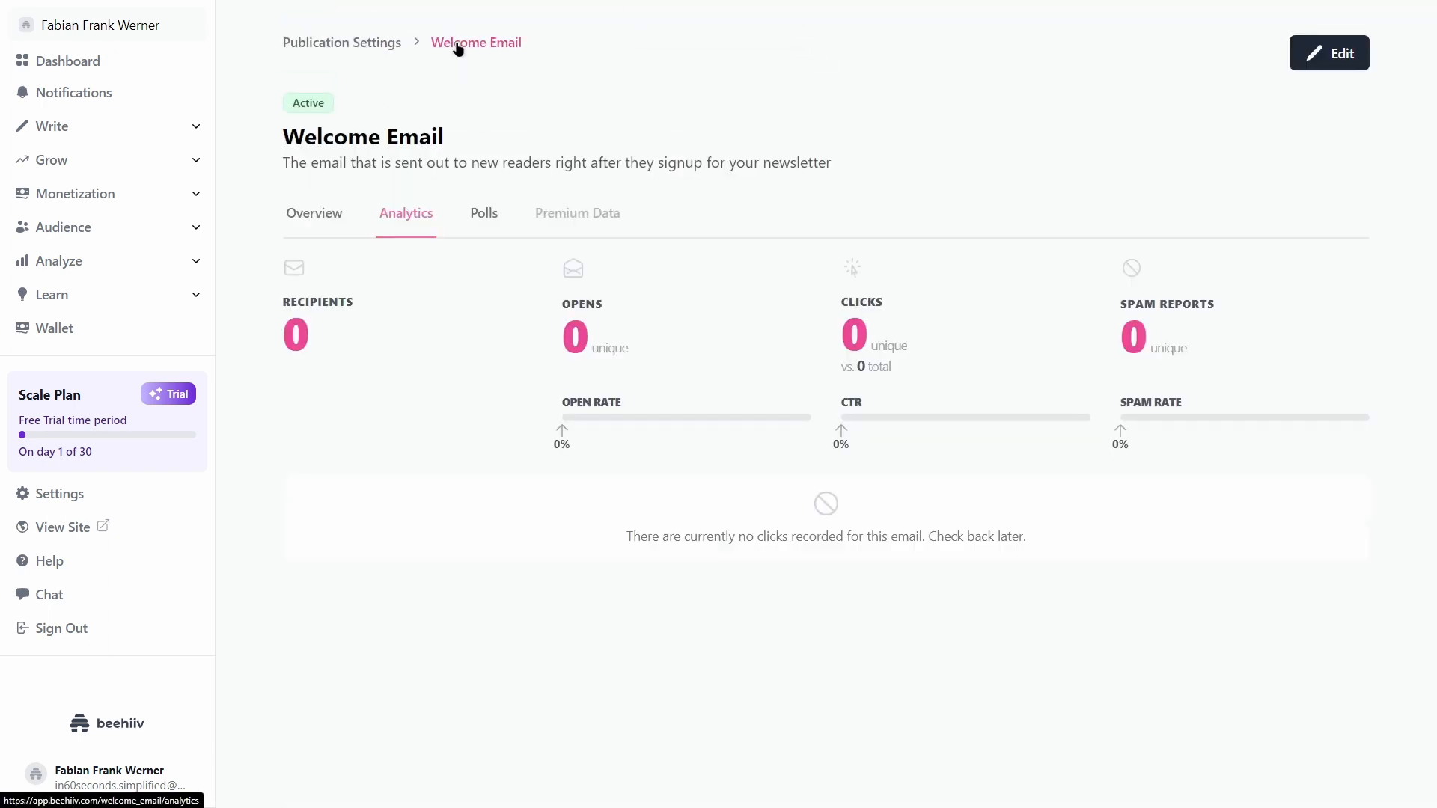
{"action": "left_click", "coordinate": [366, 47]}
{"action": "scroll", "coordinate": [622, 351], "scroll_direction": "down", "scroll_amount": 6}
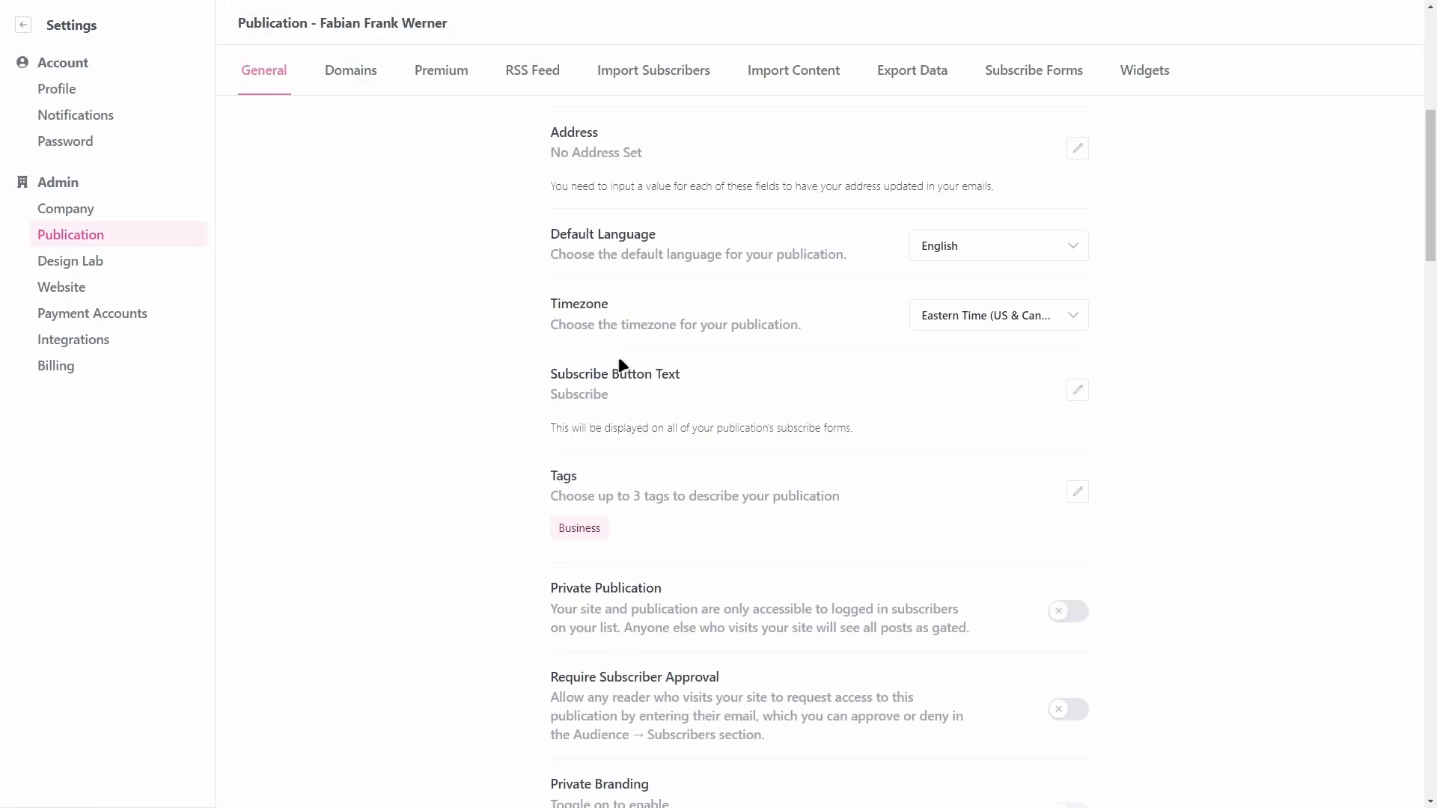
{"action": "scroll", "coordinate": [619, 364], "scroll_direction": "down", "scroll_amount": 15}
{"action": "scroll", "coordinate": [580, 365], "scroll_direction": "down", "scroll_amount": 2}
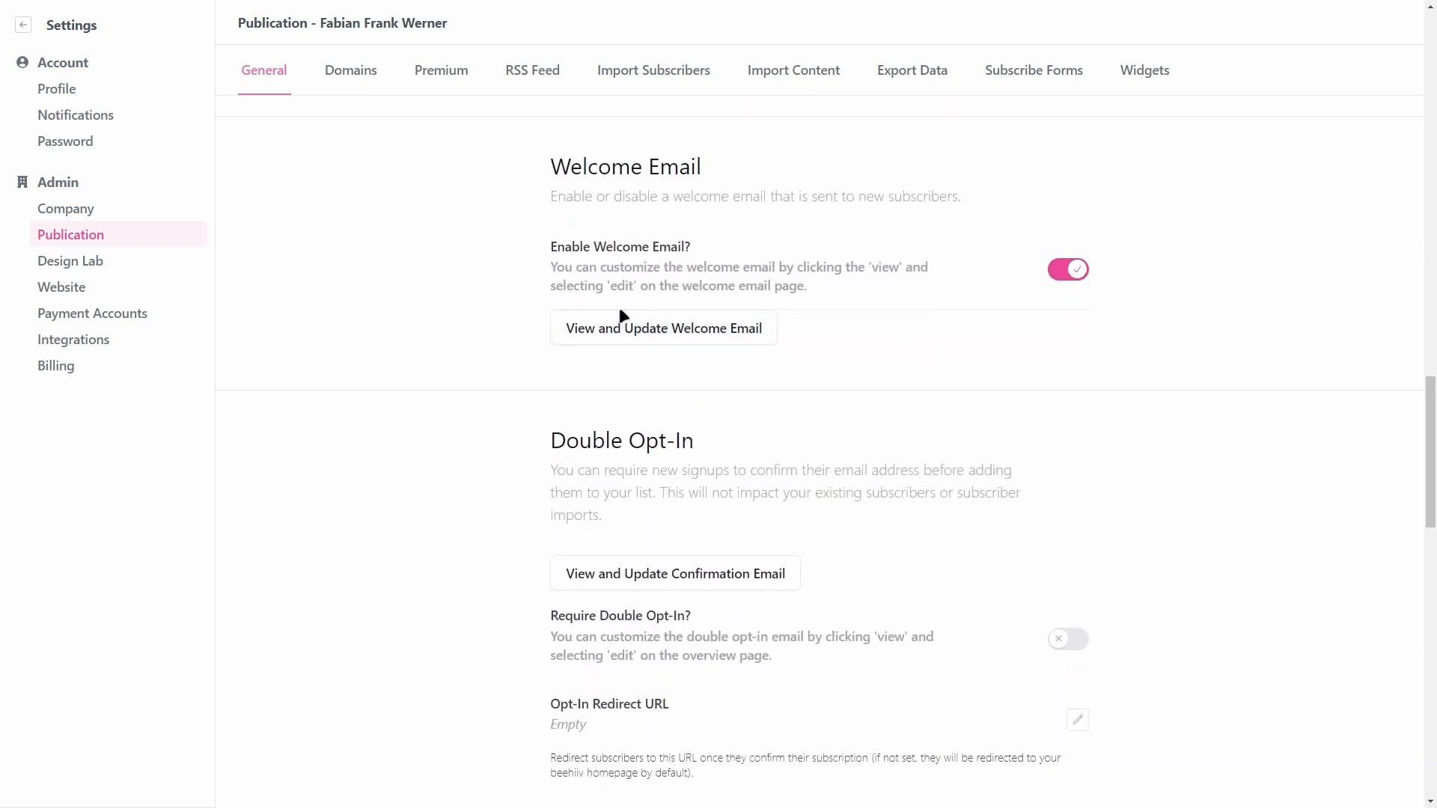
{"action": "scroll", "coordinate": [426, 362], "scroll_direction": "down", "scroll_amount": 4}
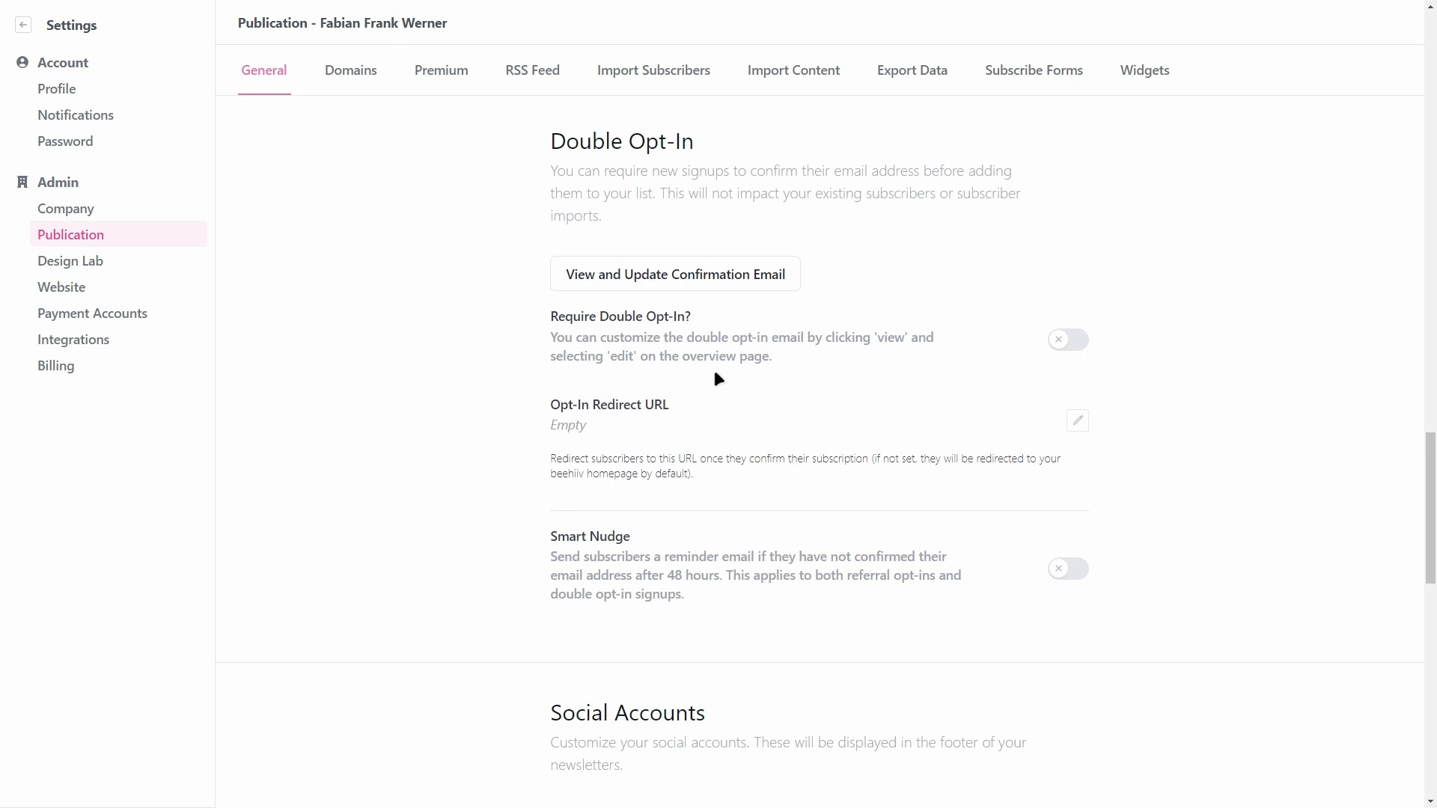
{"action": "scroll", "coordinate": [612, 359], "scroll_direction": "down", "scroll_amount": 1}
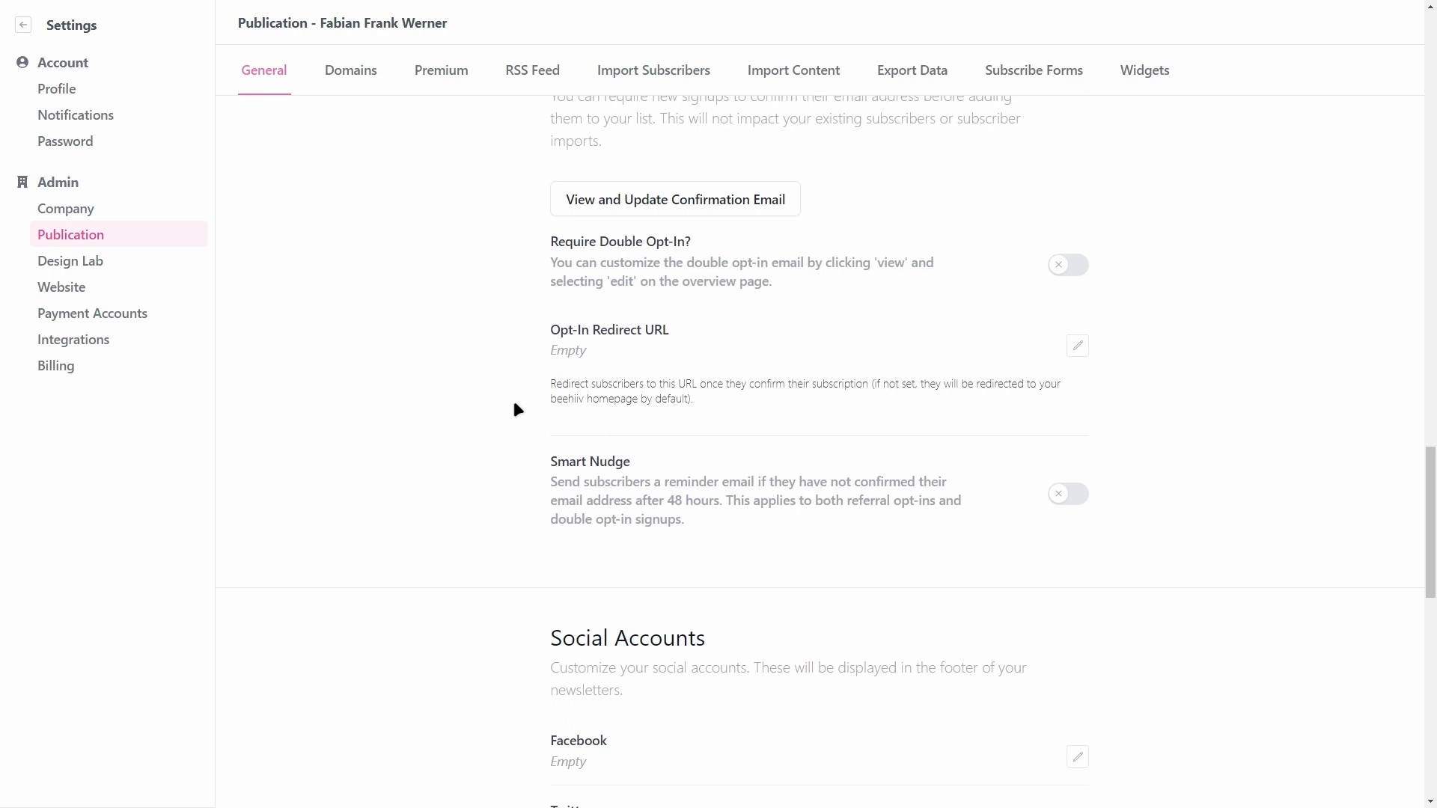
{"action": "scroll", "coordinate": [985, 419], "scroll_direction": "down", "scroll_amount": 2}
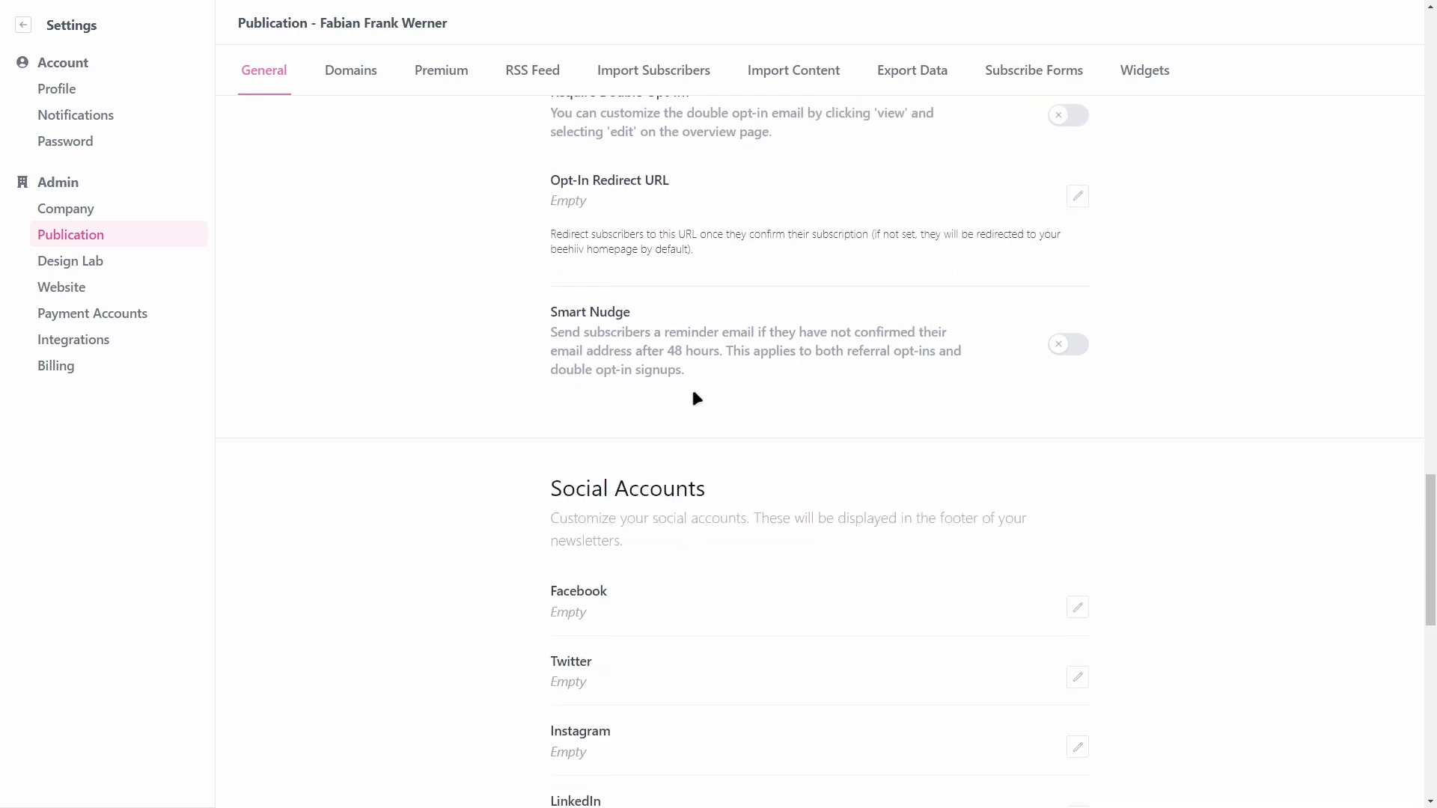
{"action": "left_click_drag", "start_coordinate": [547, 335], "coordinate": [751, 384]}
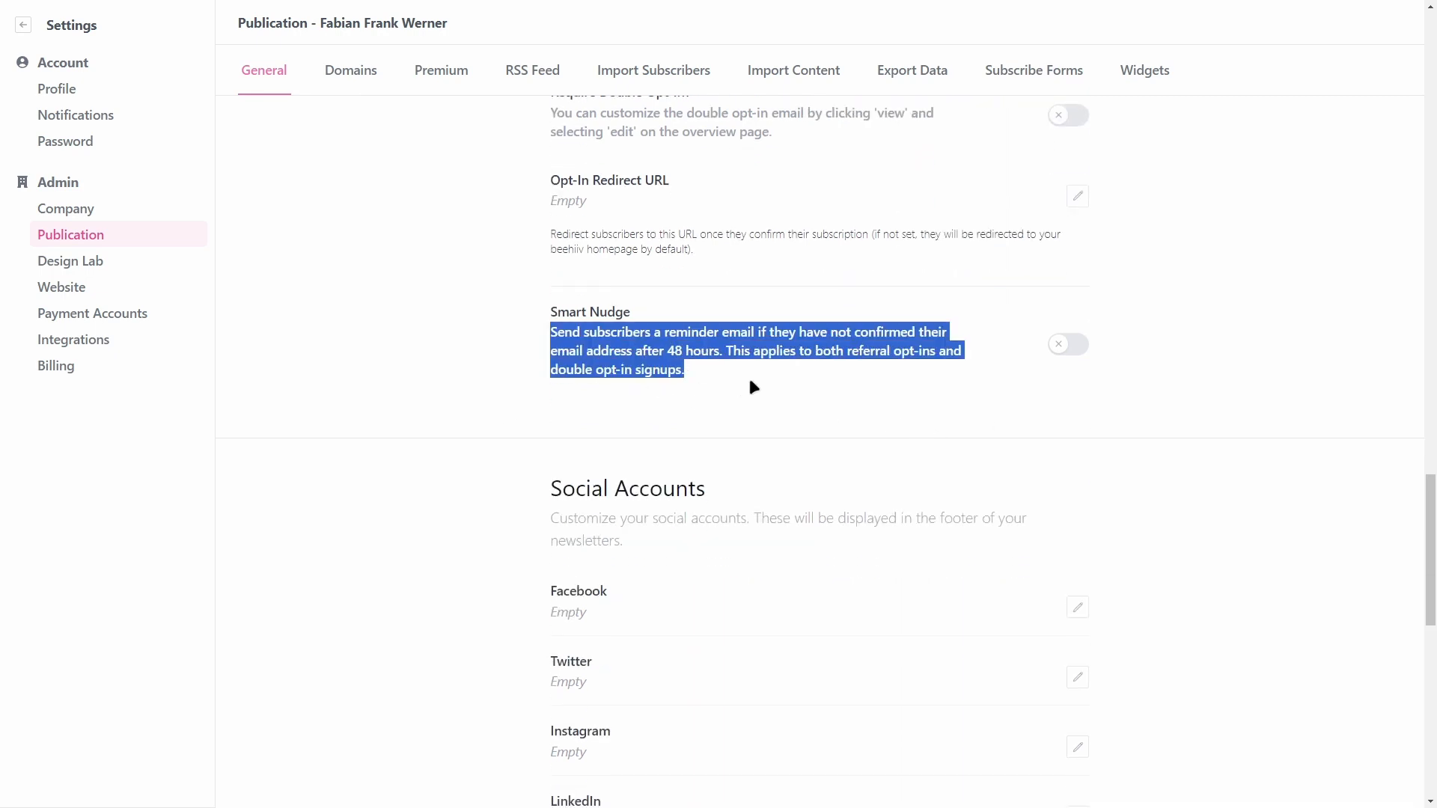
{"action": "scroll", "coordinate": [1007, 404], "scroll_direction": "up", "scroll_amount": 3}
{"action": "scroll", "coordinate": [958, 276], "scroll_direction": "down", "scroll_amount": 1}
Step: Switch on Require Double Opt-In and Smart Nudge reminder emails
{"action": "left_click", "coordinate": [1068, 271]}
{"action": "left_click", "coordinate": [970, 287]}
{"action": "scroll", "coordinate": [924, 311], "scroll_direction": "down", "scroll_amount": 1}
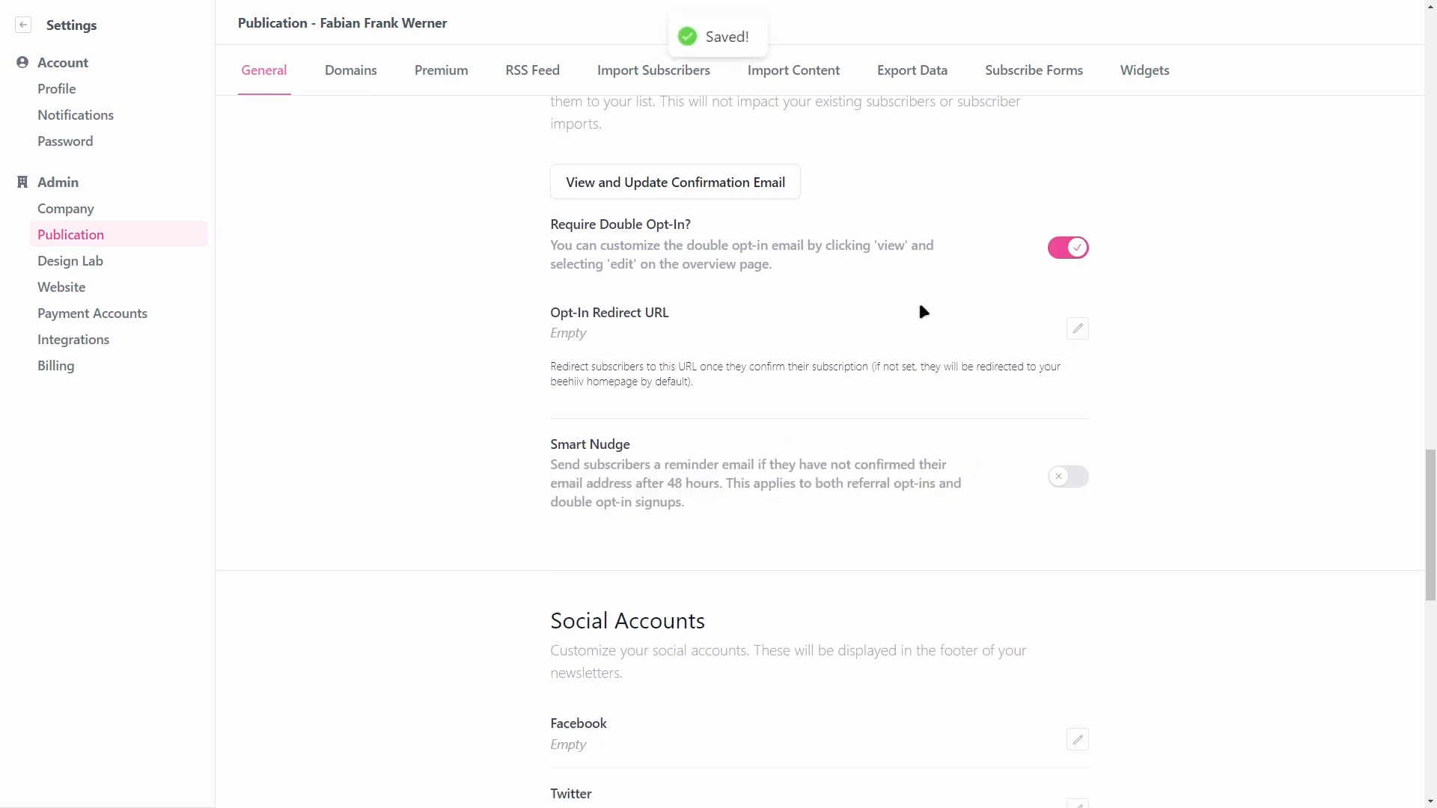
{"action": "left_click", "coordinate": [1075, 417]}
{"action": "left_click_drag", "start_coordinate": [554, 388], "coordinate": [653, 384]}
{"action": "left_click", "coordinate": [663, 397]}
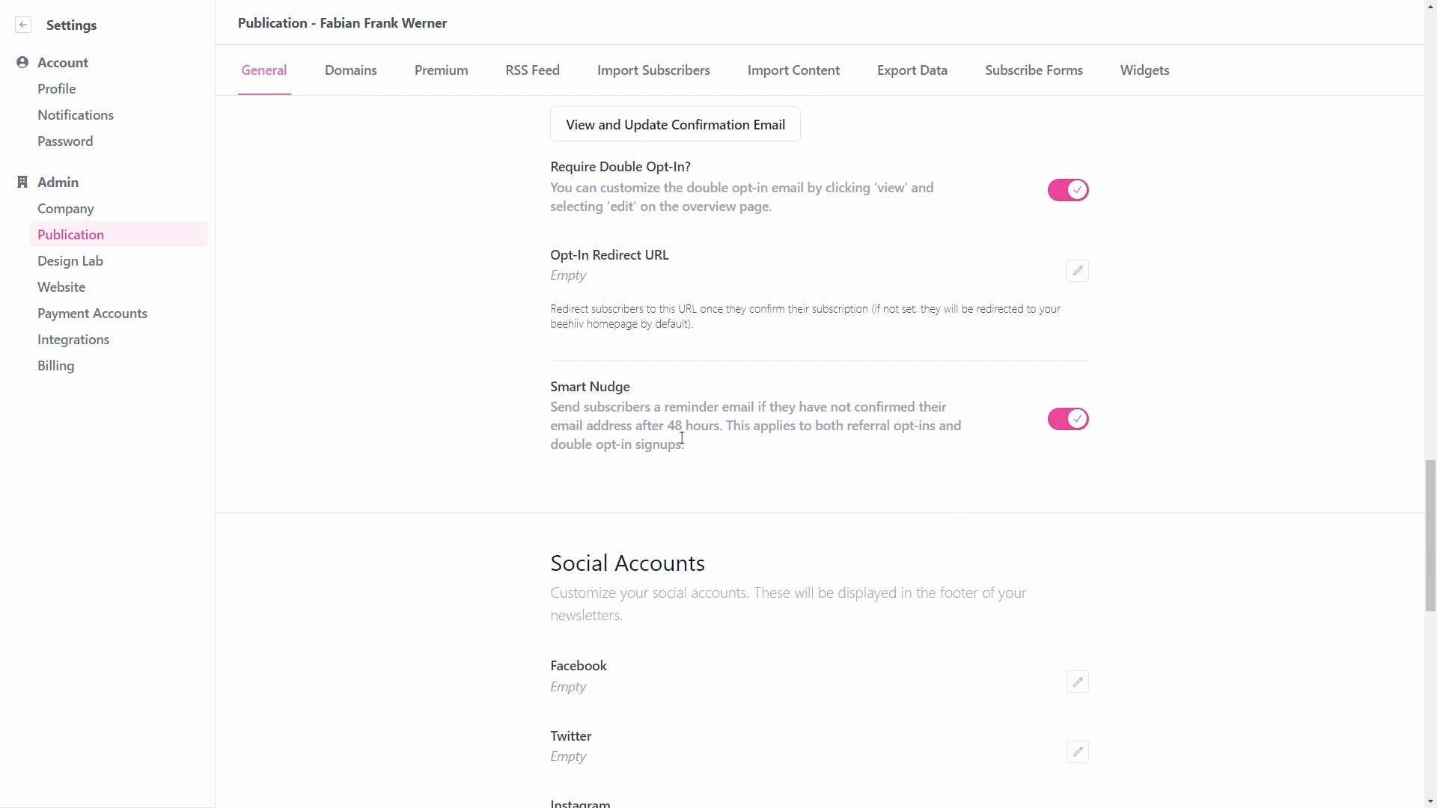
Step: Toggle Require Double Opt-In off and back on so it stays enabled
{"action": "scroll", "coordinate": [682, 438], "scroll_direction": "up", "scroll_amount": 1}
{"action": "left_click_drag", "start_coordinate": [599, 241], "coordinate": [762, 248]}
{"action": "left_click", "coordinate": [762, 247]}
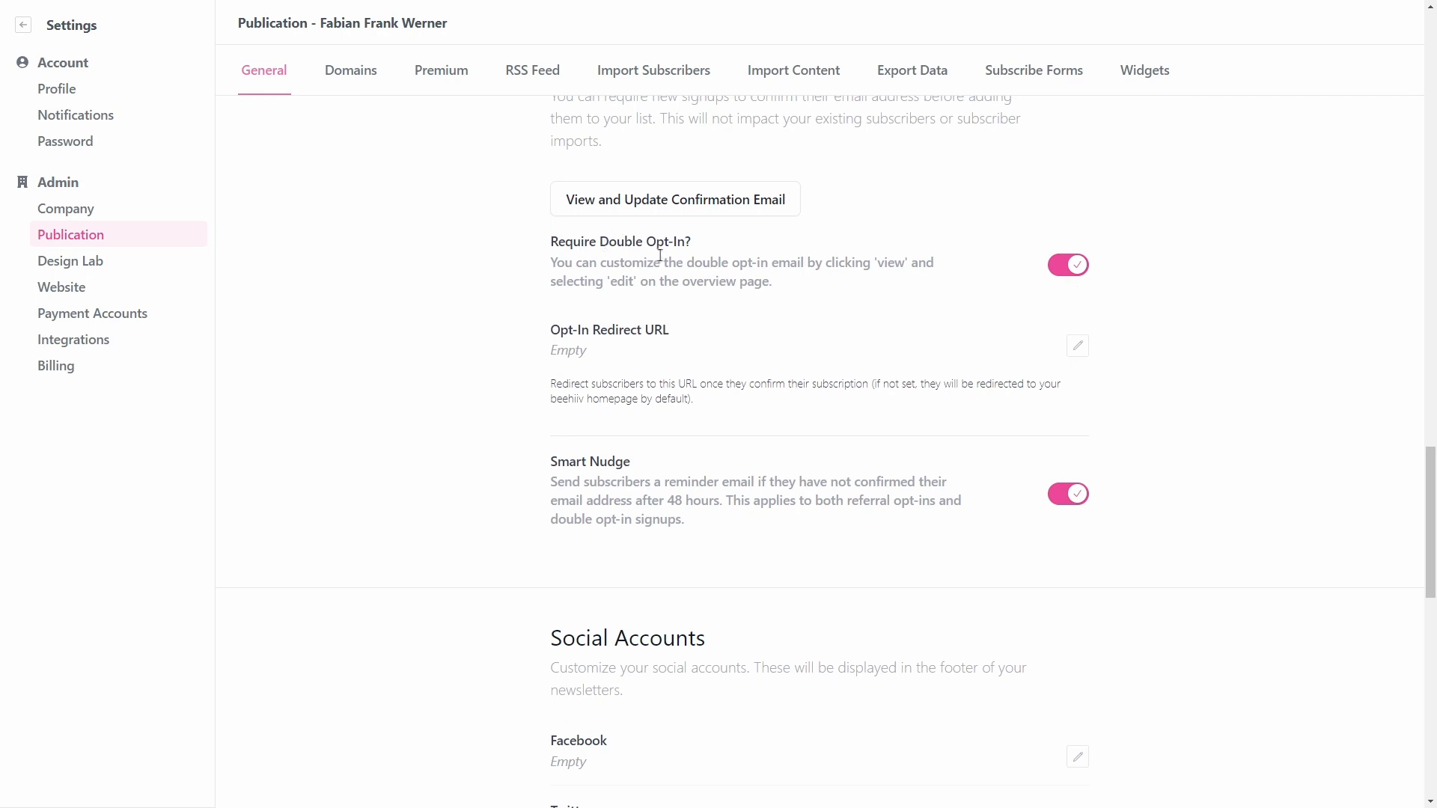
{"action": "left_click", "coordinate": [1070, 271]}
{"action": "left_click", "coordinate": [1068, 268]}
{"action": "scroll", "coordinate": [1179, 318], "scroll_direction": "down", "scroll_amount": 10}
{"action": "scroll", "coordinate": [924, 277], "scroll_direction": "down", "scroll_amount": 3}
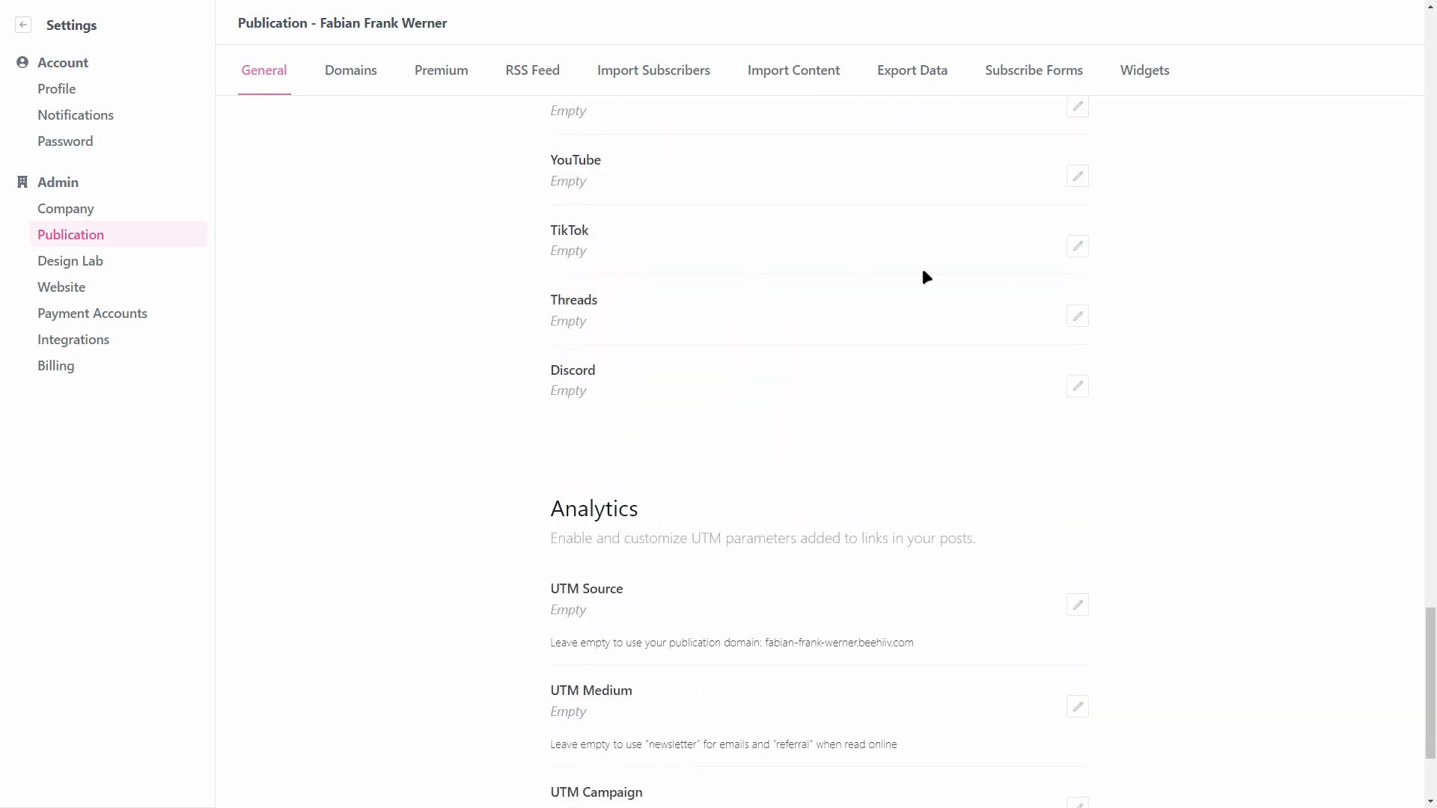
{"action": "scroll", "coordinate": [722, 558], "scroll_direction": "up", "scroll_amount": 5}
{"action": "scroll", "coordinate": [696, 524], "scroll_direction": "down", "scroll_amount": 5}
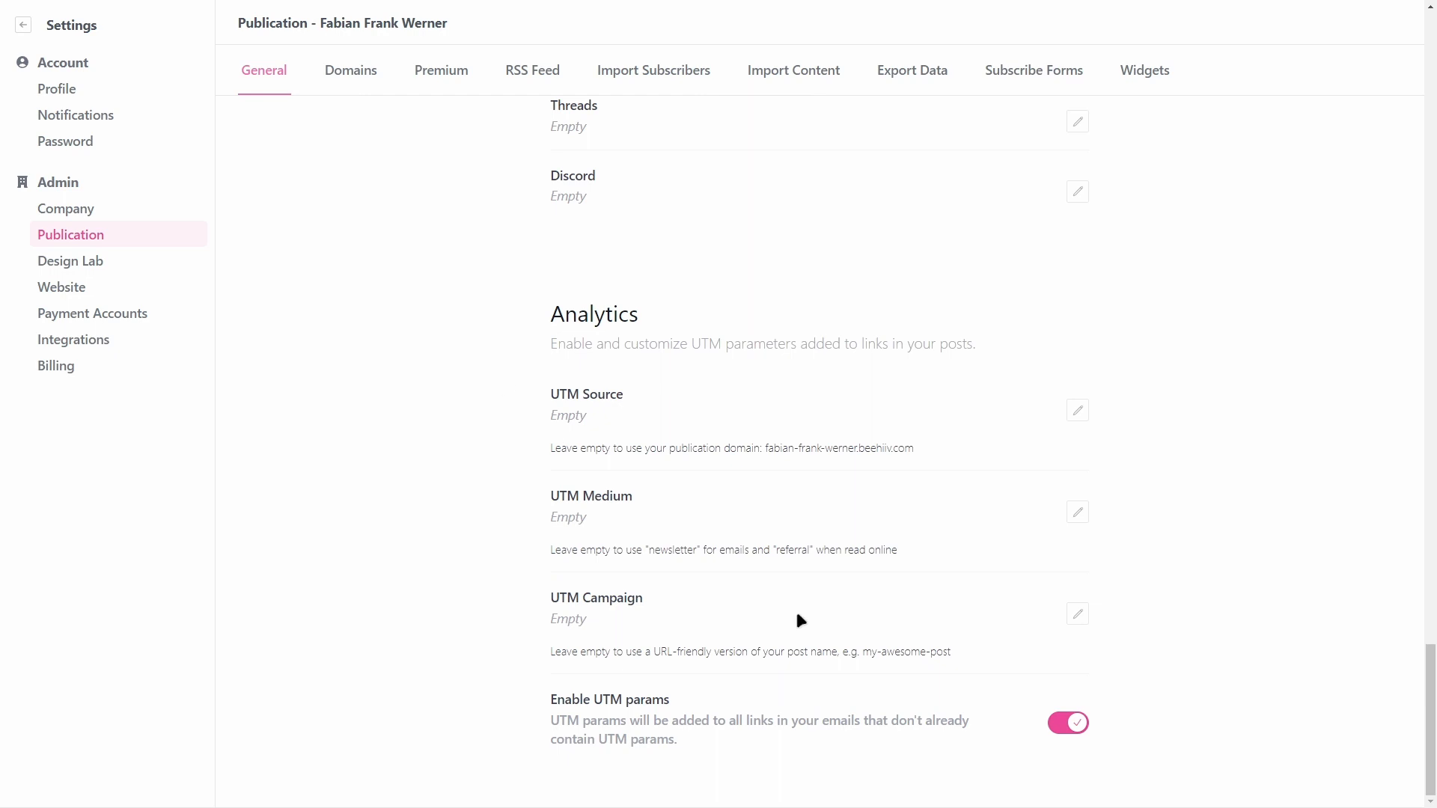
{"action": "scroll", "coordinate": [440, 498], "scroll_direction": "up", "scroll_amount": 7}
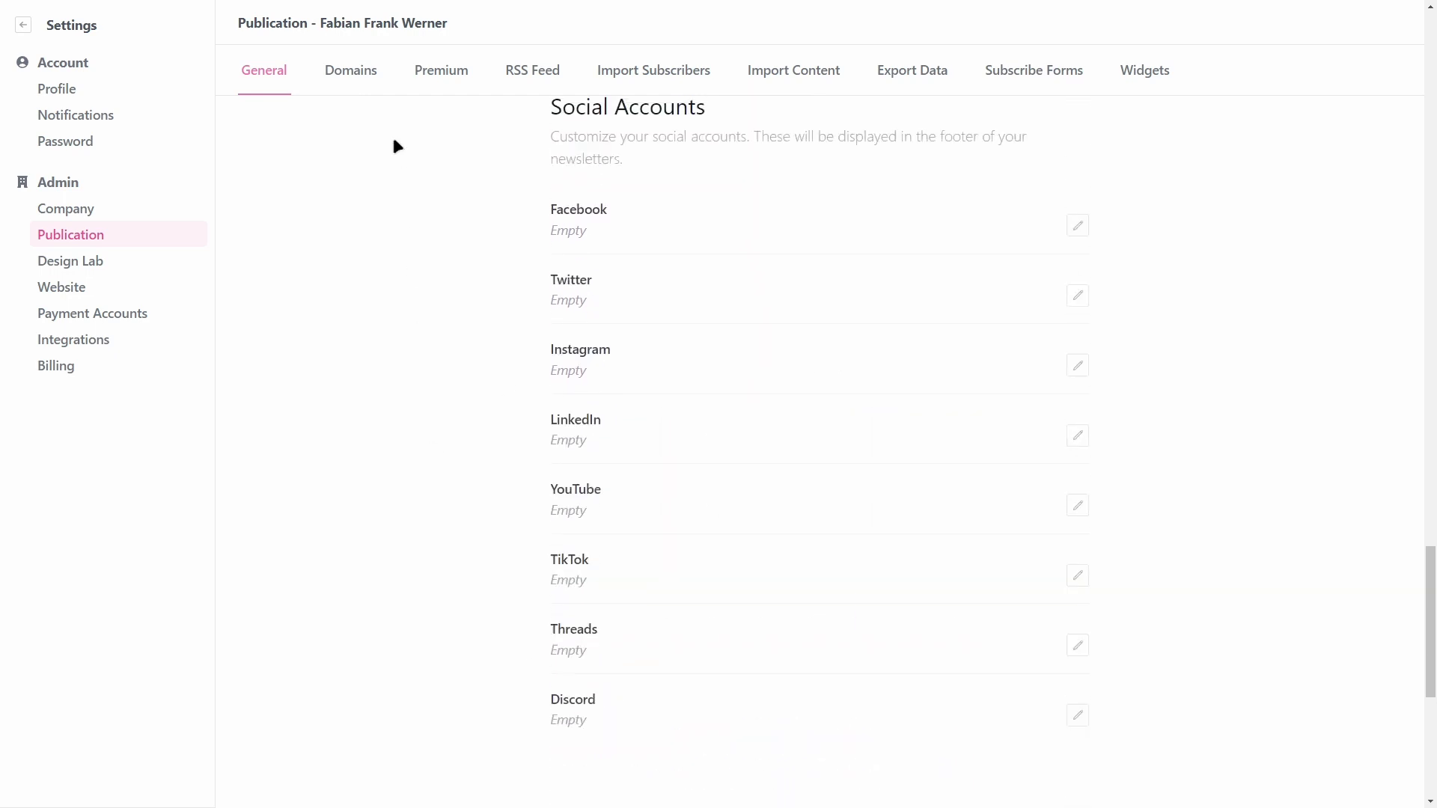
Step: Show the Domains tab and scroll through its domain sections
{"action": "left_click", "coordinate": [348, 73]}
{"action": "scroll", "coordinate": [636, 241], "scroll_direction": "up", "scroll_amount": 5}
{"action": "scroll", "coordinate": [585, 327], "scroll_direction": "down", "scroll_amount": 5}
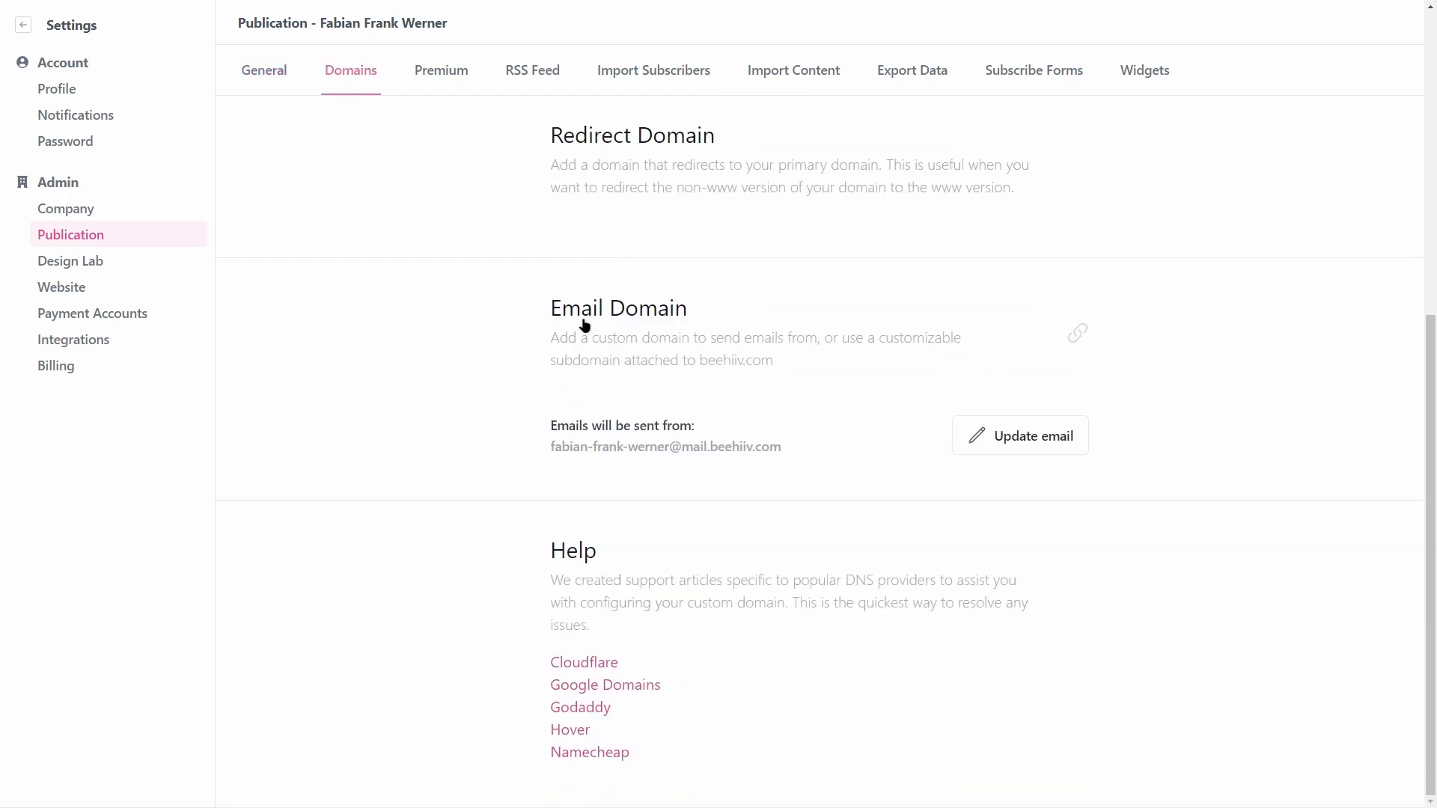
{"action": "scroll", "coordinate": [607, 594], "scroll_direction": "up", "scroll_amount": 7}
{"action": "scroll", "coordinate": [748, 314], "scroll_direction": "down", "scroll_amount": 1}
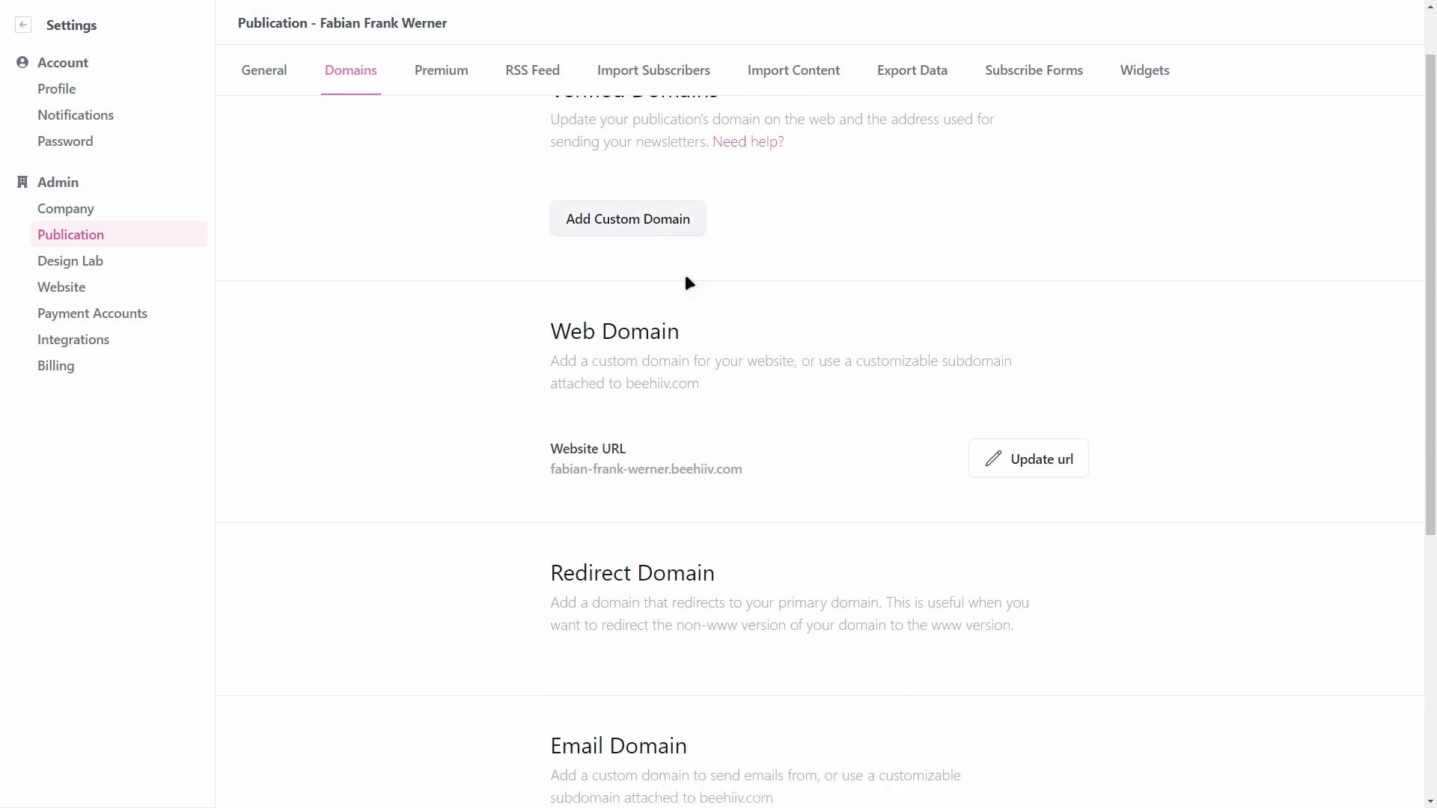
{"action": "scroll", "coordinate": [516, 270], "scroll_direction": "up", "scroll_amount": 1}
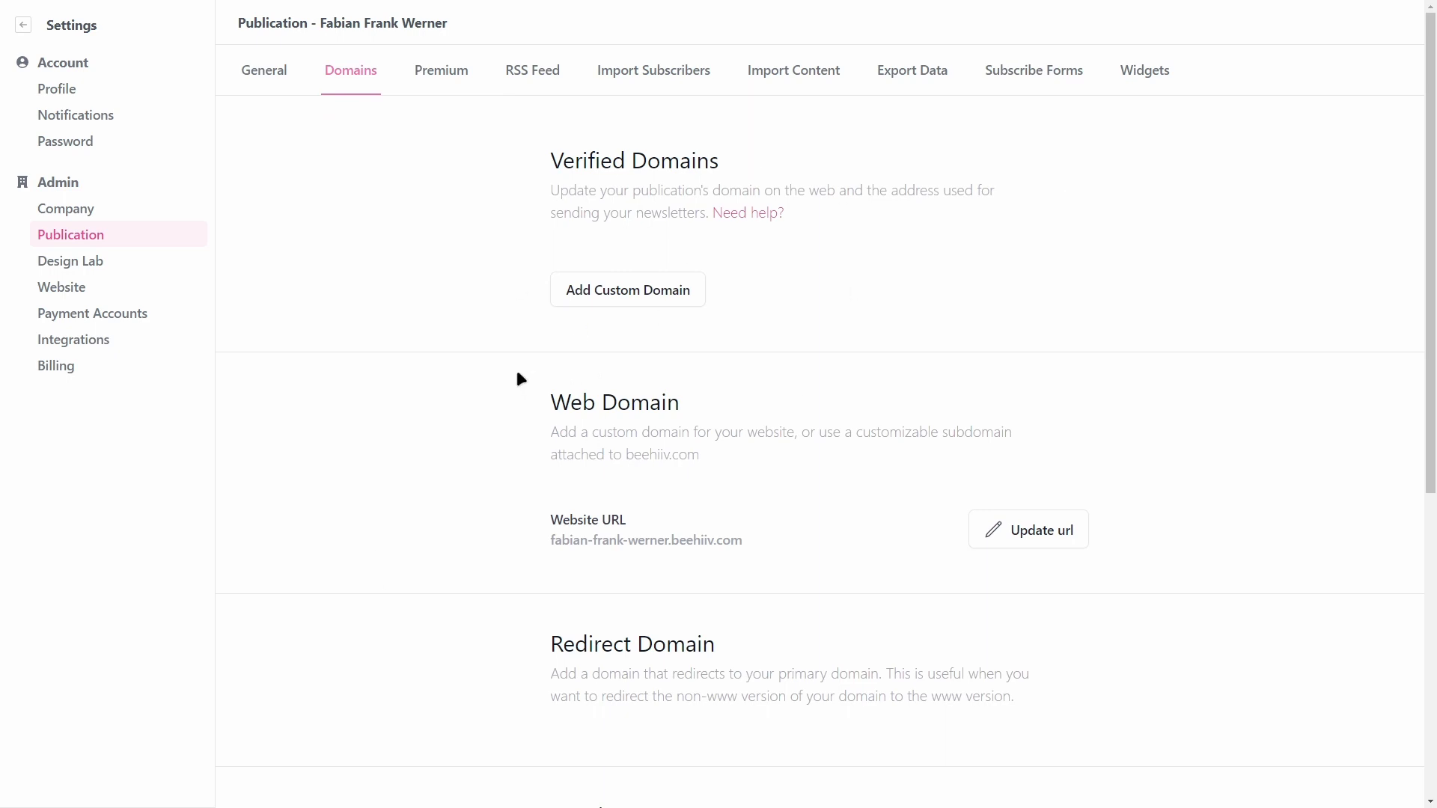
Step: Try Premium, return to Publication, then view the RSS Feed and Import Subscribers pages
{"action": "left_click", "coordinate": [441, 85]}
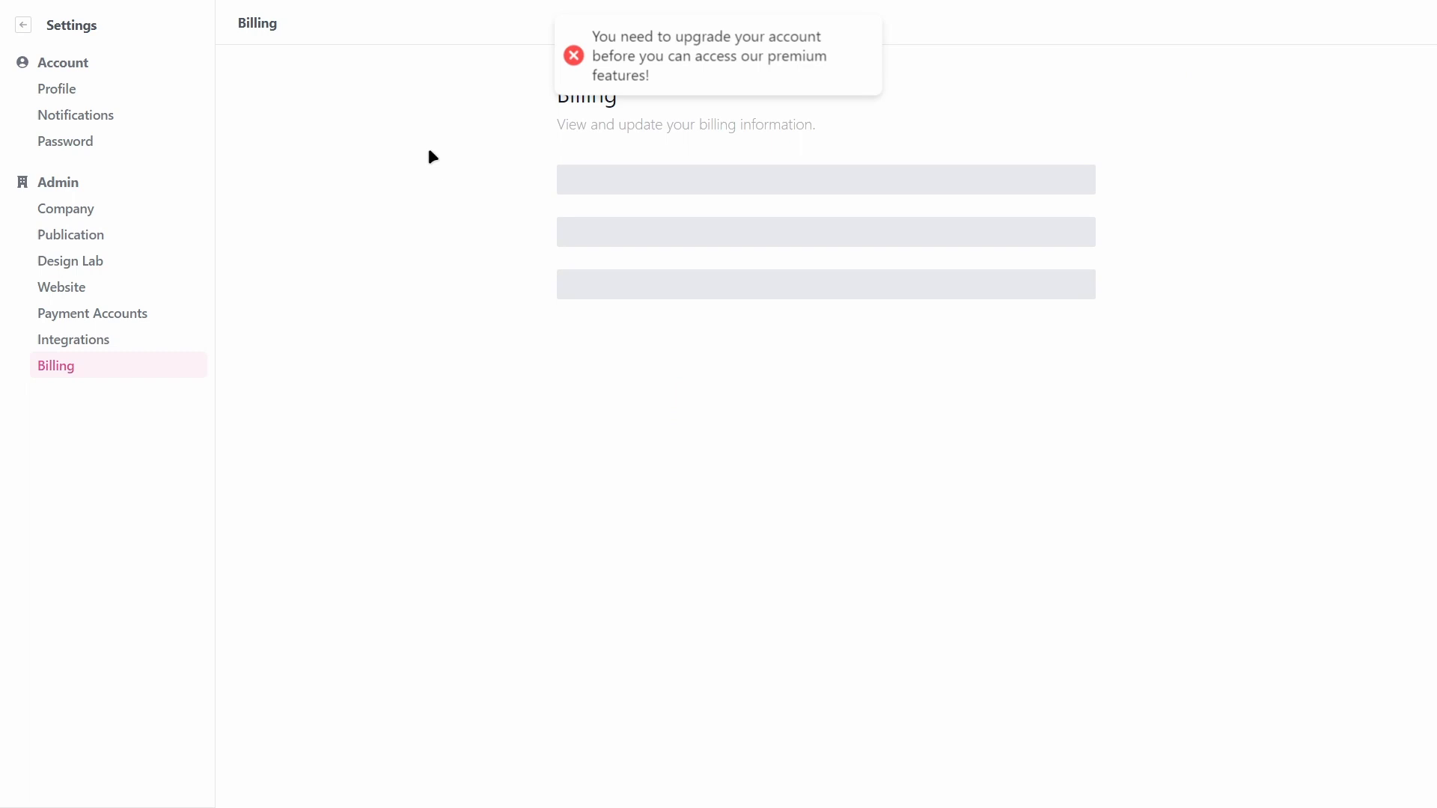
{"action": "left_click", "coordinate": [96, 234]}
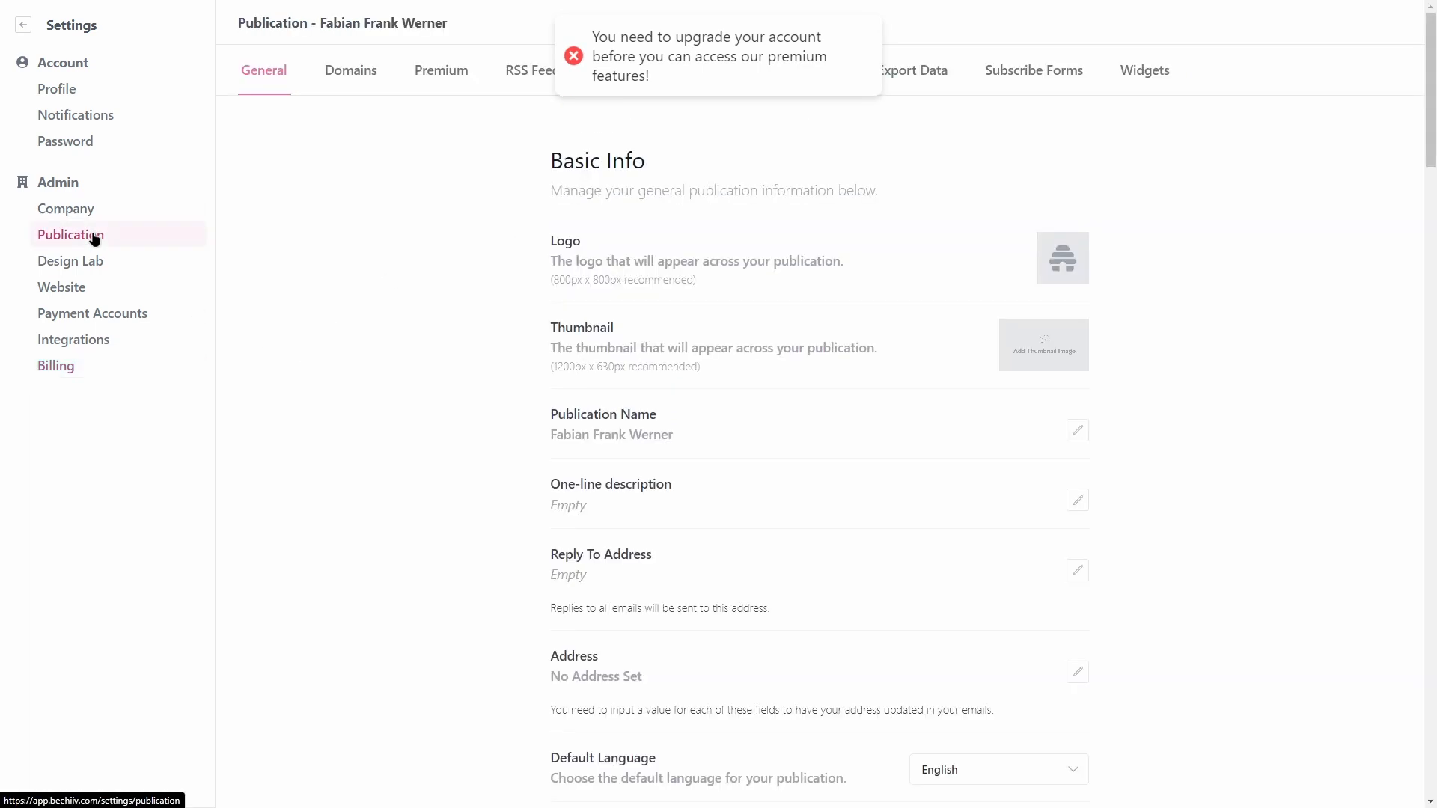
{"action": "left_click", "coordinate": [534, 75]}
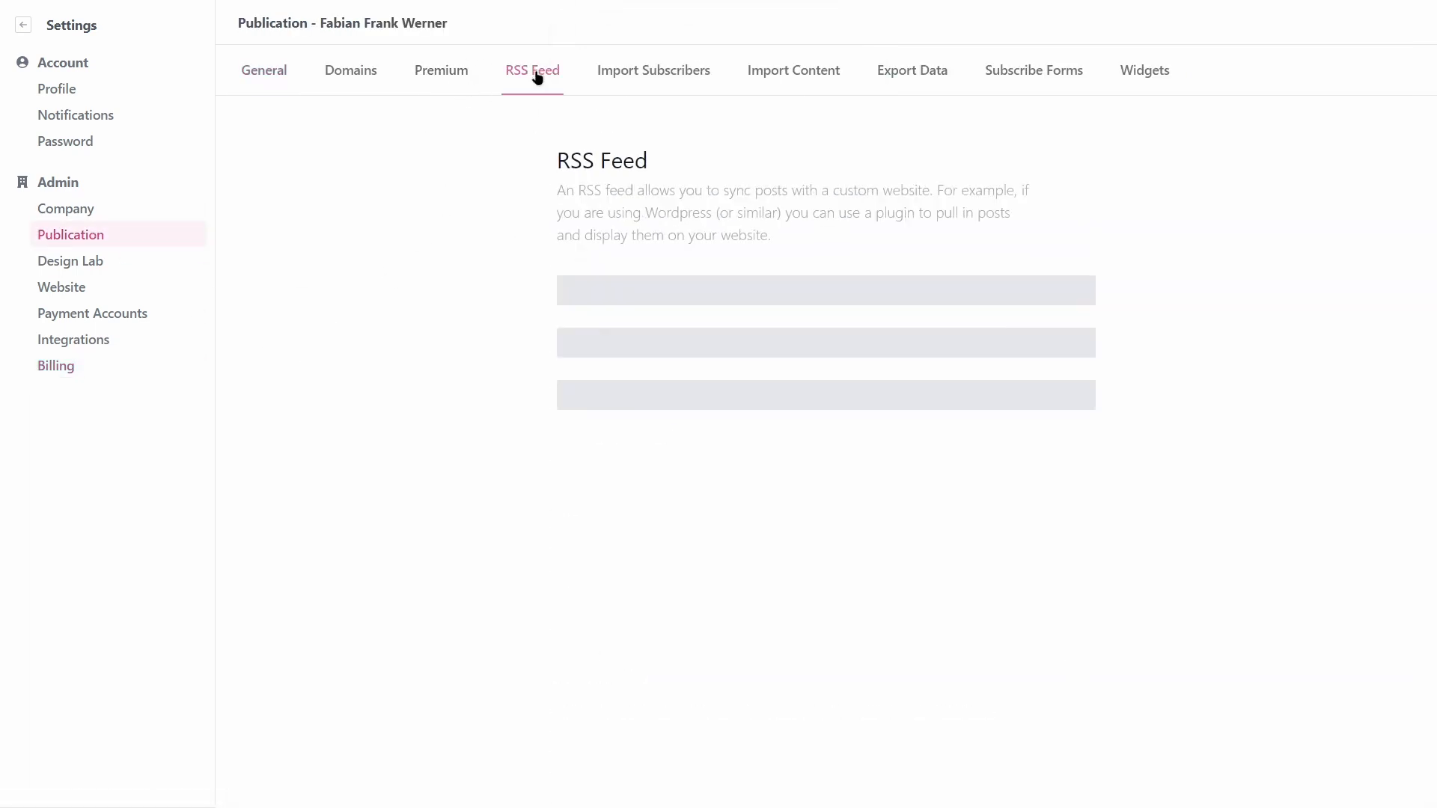
{"action": "left_click", "coordinate": [627, 95]}
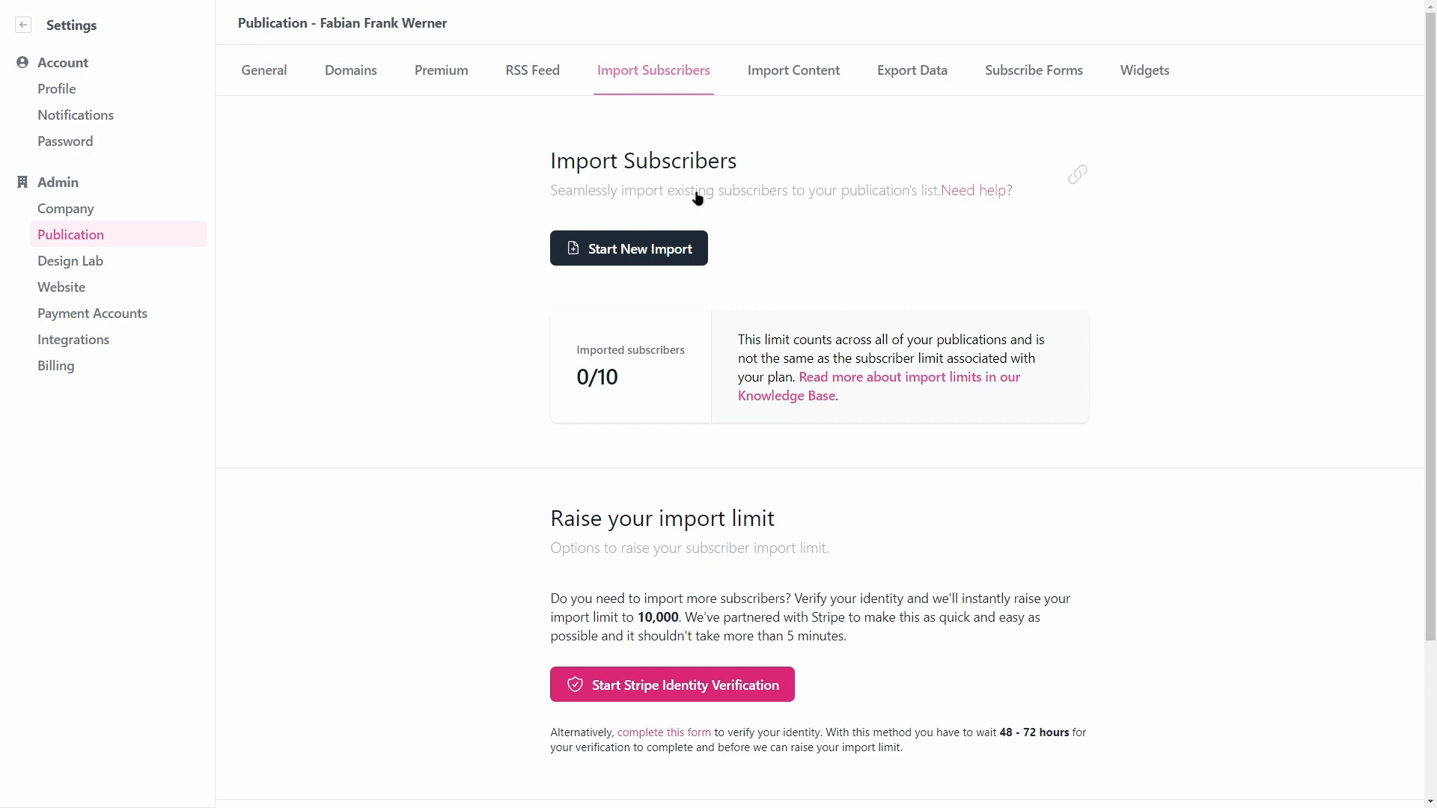
{"action": "left_click_drag", "start_coordinate": [579, 380], "coordinate": [597, 380]}
{"action": "left_click", "coordinate": [646, 373]}
Step: View the Import Content and Export Data pages, ending on Subscribe Forms
{"action": "left_click", "coordinate": [756, 75]}
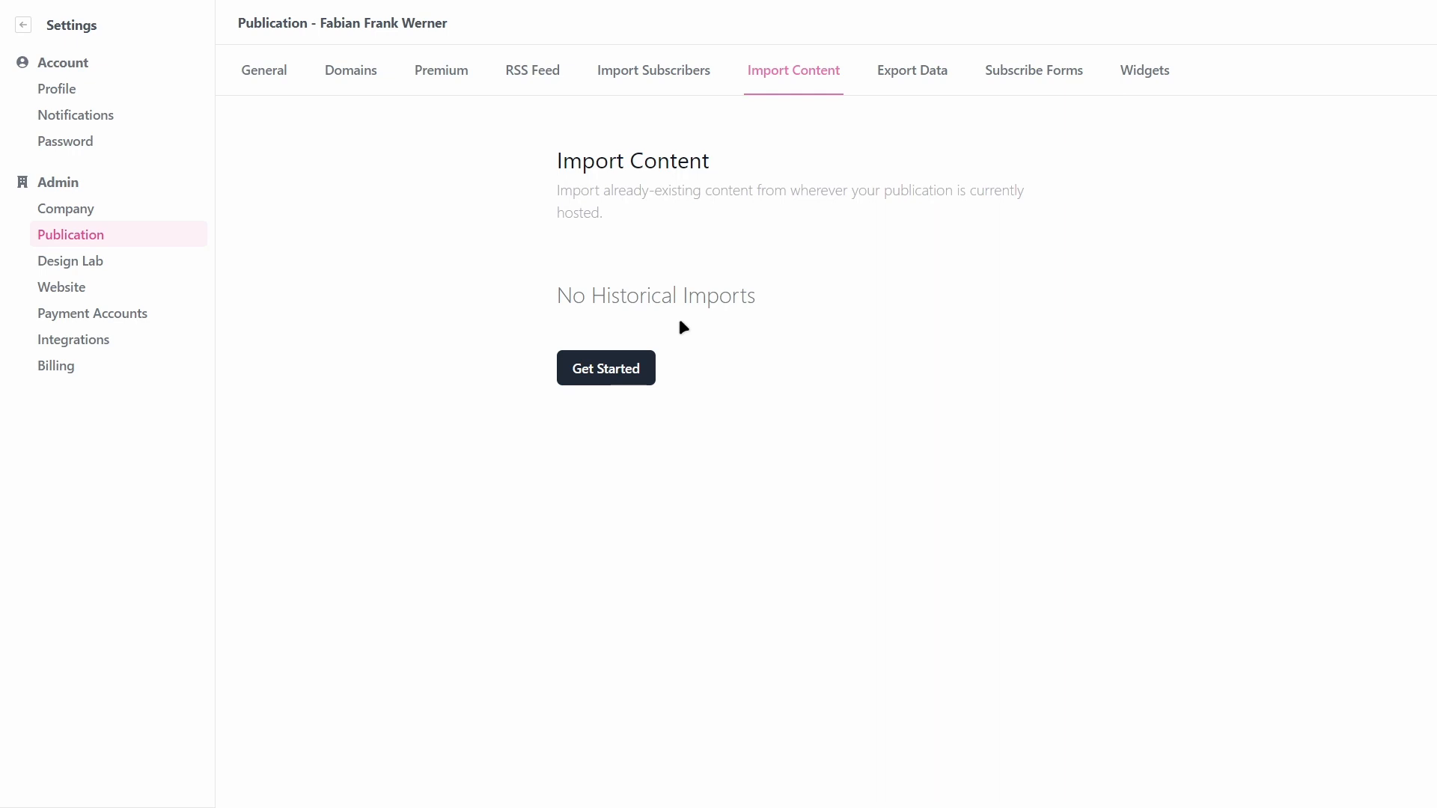
{"action": "left_click", "coordinate": [914, 75]}
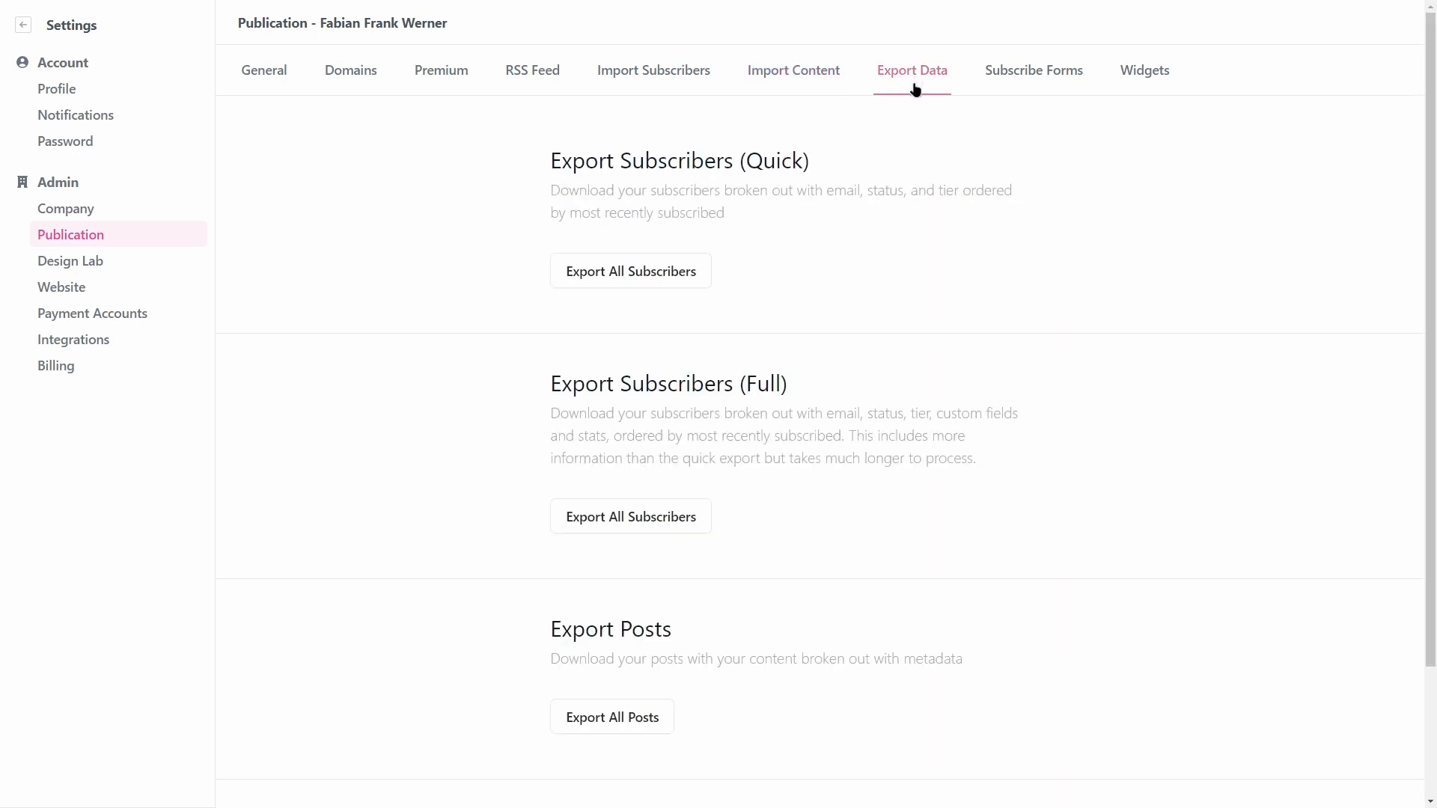
{"action": "scroll", "coordinate": [876, 404], "scroll_direction": "down", "scroll_amount": 3}
{"action": "scroll", "coordinate": [823, 539], "scroll_direction": "up", "scroll_amount": 3}
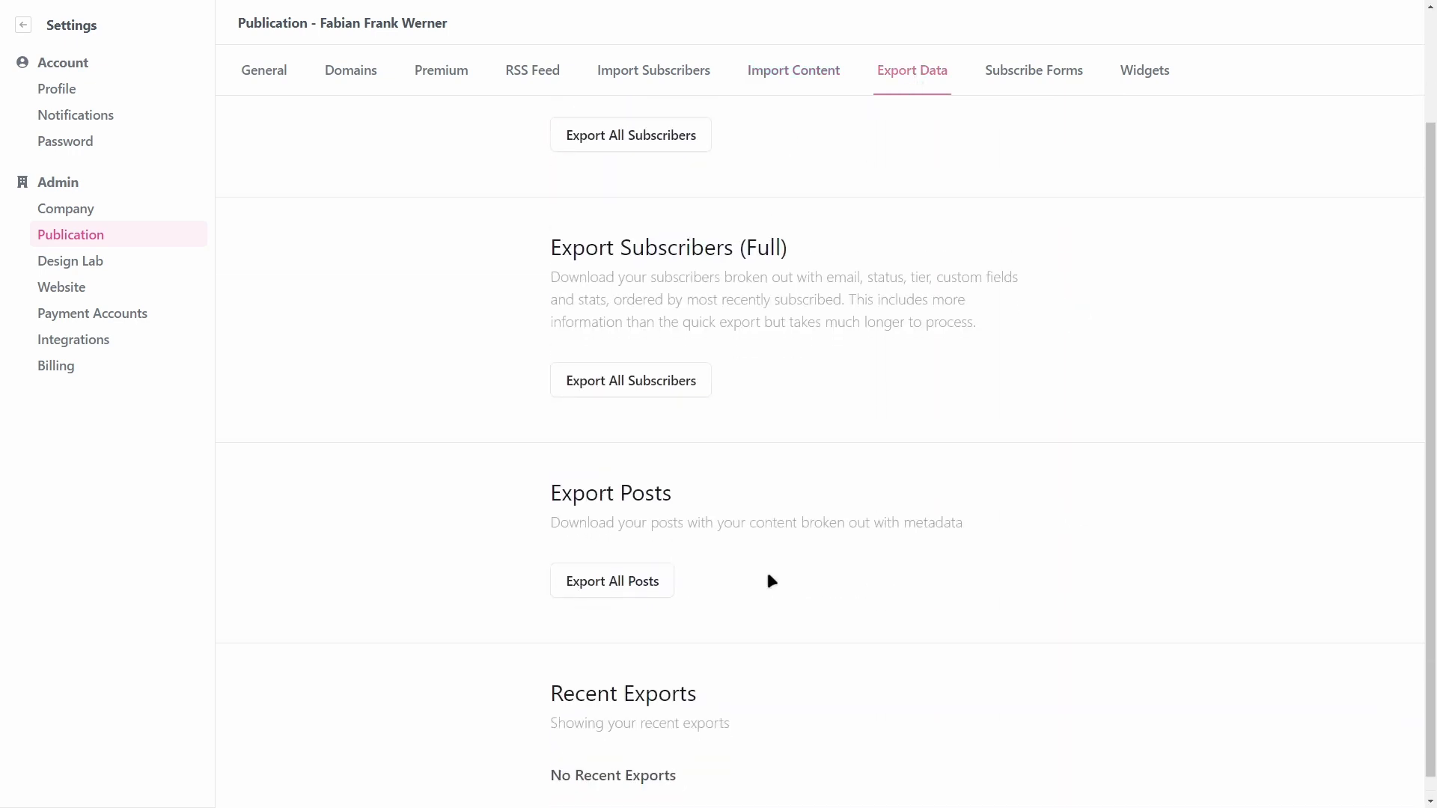
{"action": "scroll", "coordinate": [605, 522], "scroll_direction": "down", "scroll_amount": 2}
{"action": "scroll", "coordinate": [606, 521], "scroll_direction": "up", "scroll_amount": 2}
{"action": "left_click", "coordinate": [1040, 69]}
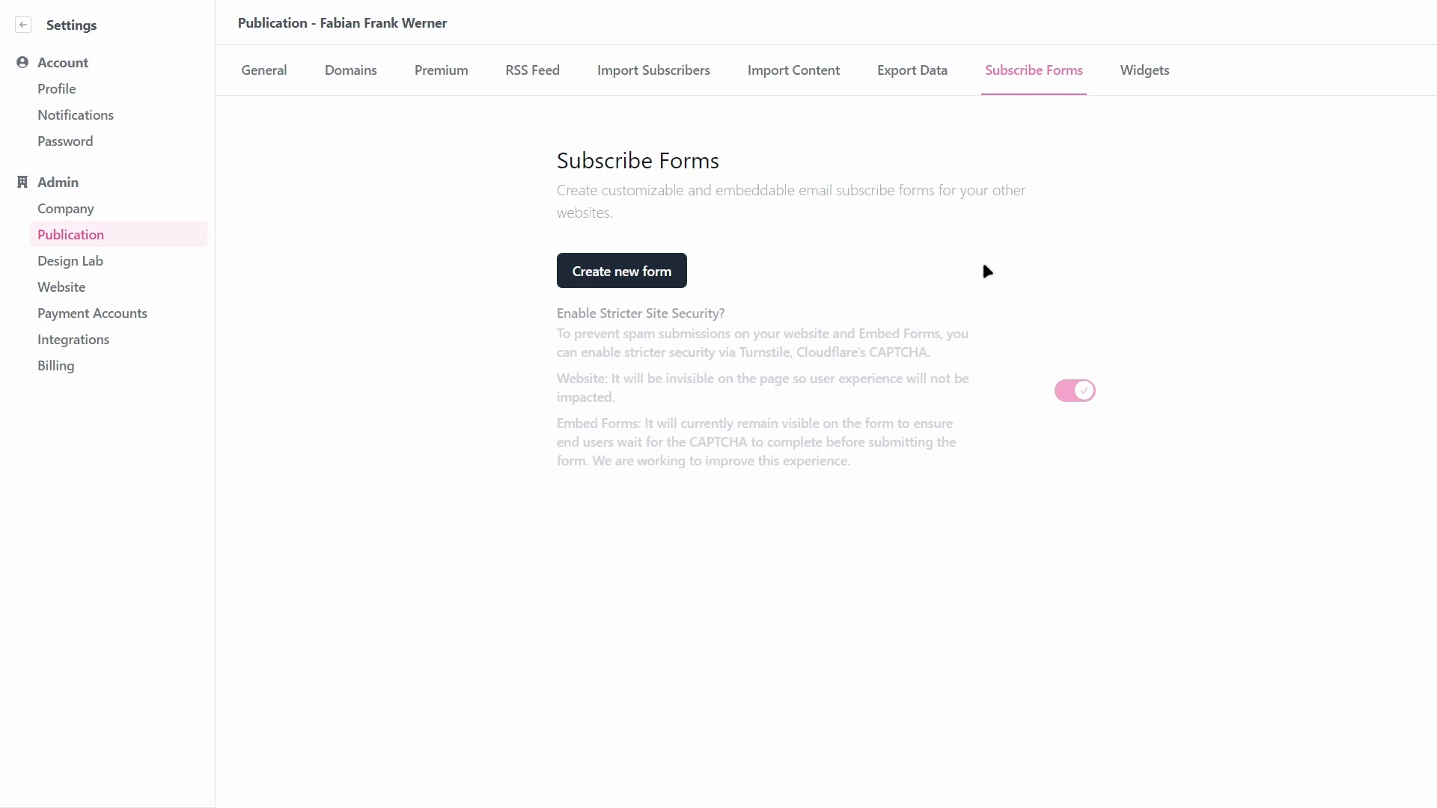
Step: Start a new subscribe form and name it 'test'
{"action": "left_click", "coordinate": [621, 271]}
{"action": "scroll", "coordinate": [1080, 312], "scroll_direction": "down", "scroll_amount": 5}
{"action": "scroll", "coordinate": [1080, 312], "scroll_direction": "down", "scroll_amount": 5}
{"action": "left_click", "coordinate": [1346, 752]}
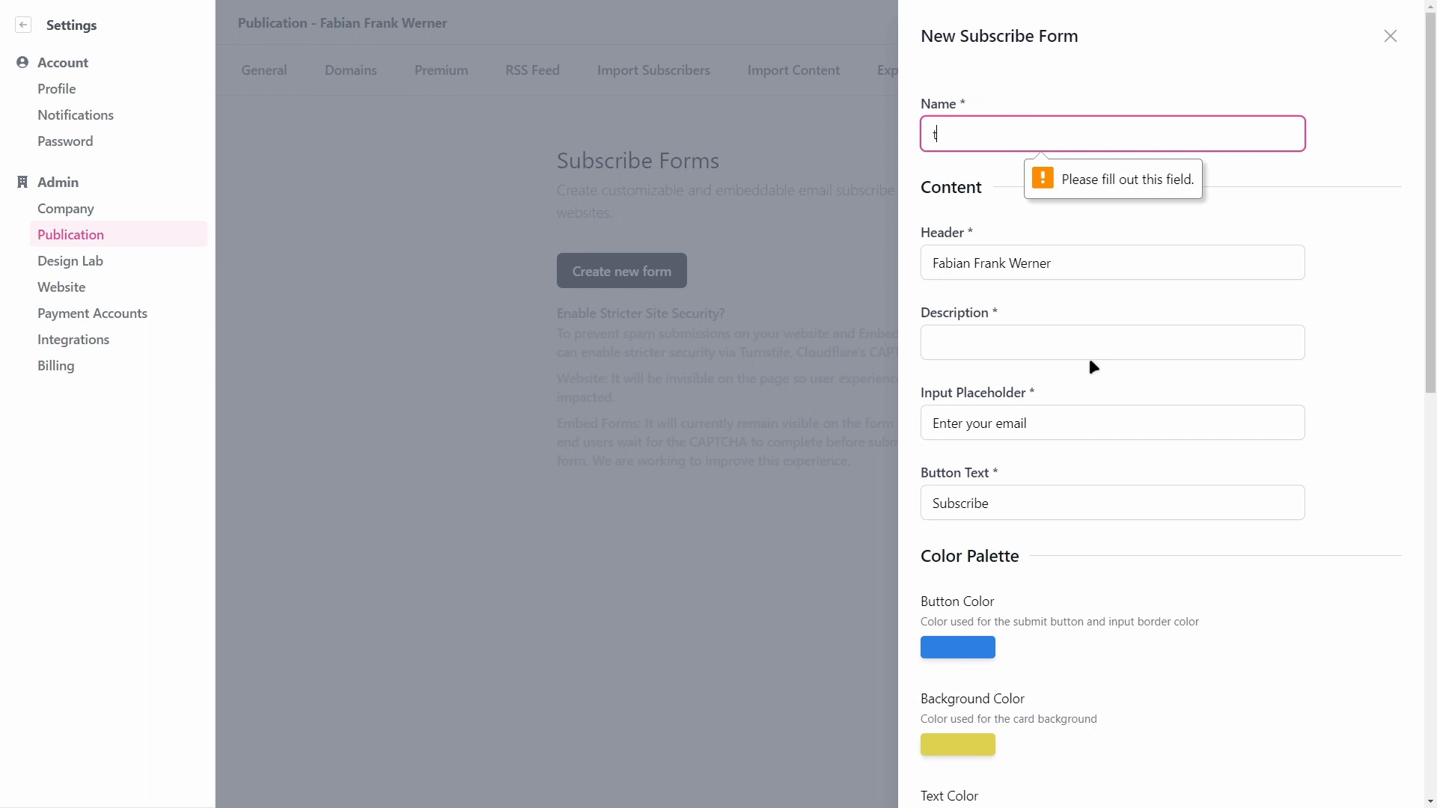
{"action": "type", "text": "test"}
{"action": "key", "text": "ctrl+a"}
{"action": "key", "text": "BackSpace"}
{"action": "type", "text": "test"}
{"action": "left_click", "coordinate": [1114, 204]}
Step: Enter 'test' as the form description and save the form
{"action": "scroll", "coordinate": [1123, 180], "scroll_direction": "down", "scroll_amount": 10}
{"action": "scroll", "coordinate": [1238, 596], "scroll_direction": "down", "scroll_amount": 2}
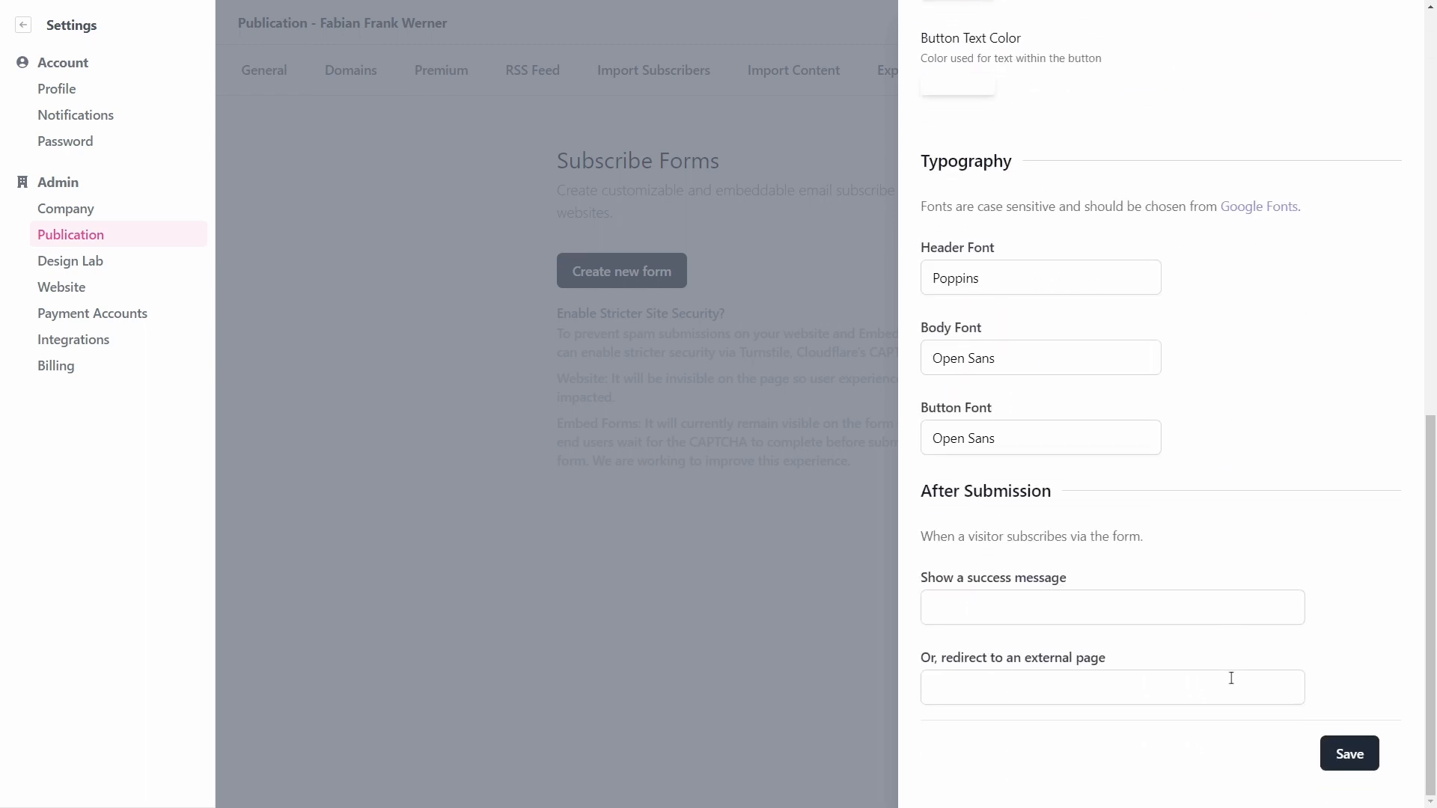
{"action": "left_click", "coordinate": [1357, 751]}
{"action": "scroll", "coordinate": [1250, 524], "scroll_direction": "up", "scroll_amount": 4}
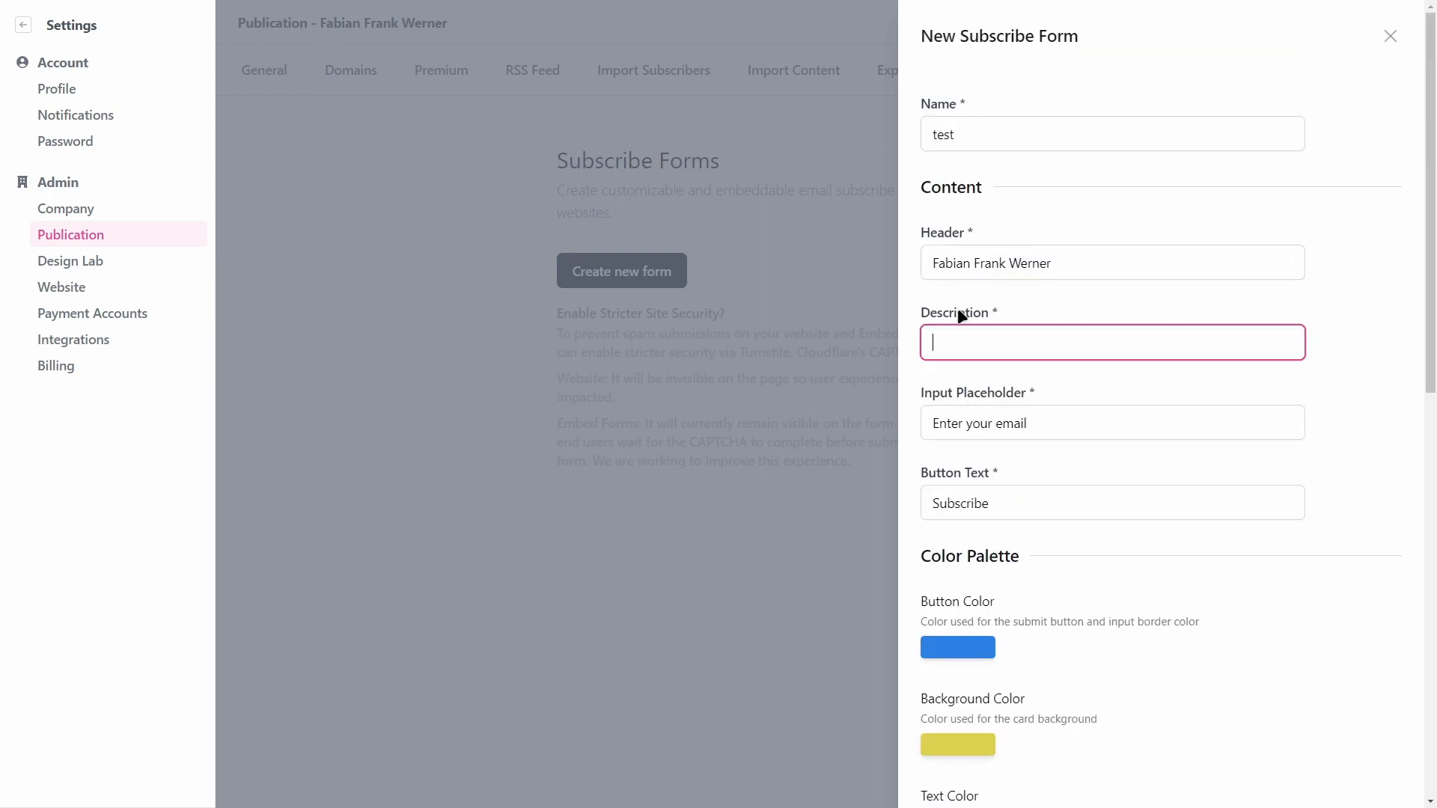
{"action": "type", "text": "tes"}
{"action": "key", "text": "BackSpace"}
{"action": "key", "text": "BackSpace"}
{"action": "key", "text": "BackSpace"}
{"action": "type", "text": "test"}
{"action": "left_click", "coordinate": [1065, 306]}
{"action": "scroll", "coordinate": [1211, 459], "scroll_direction": "down", "scroll_amount": 10}
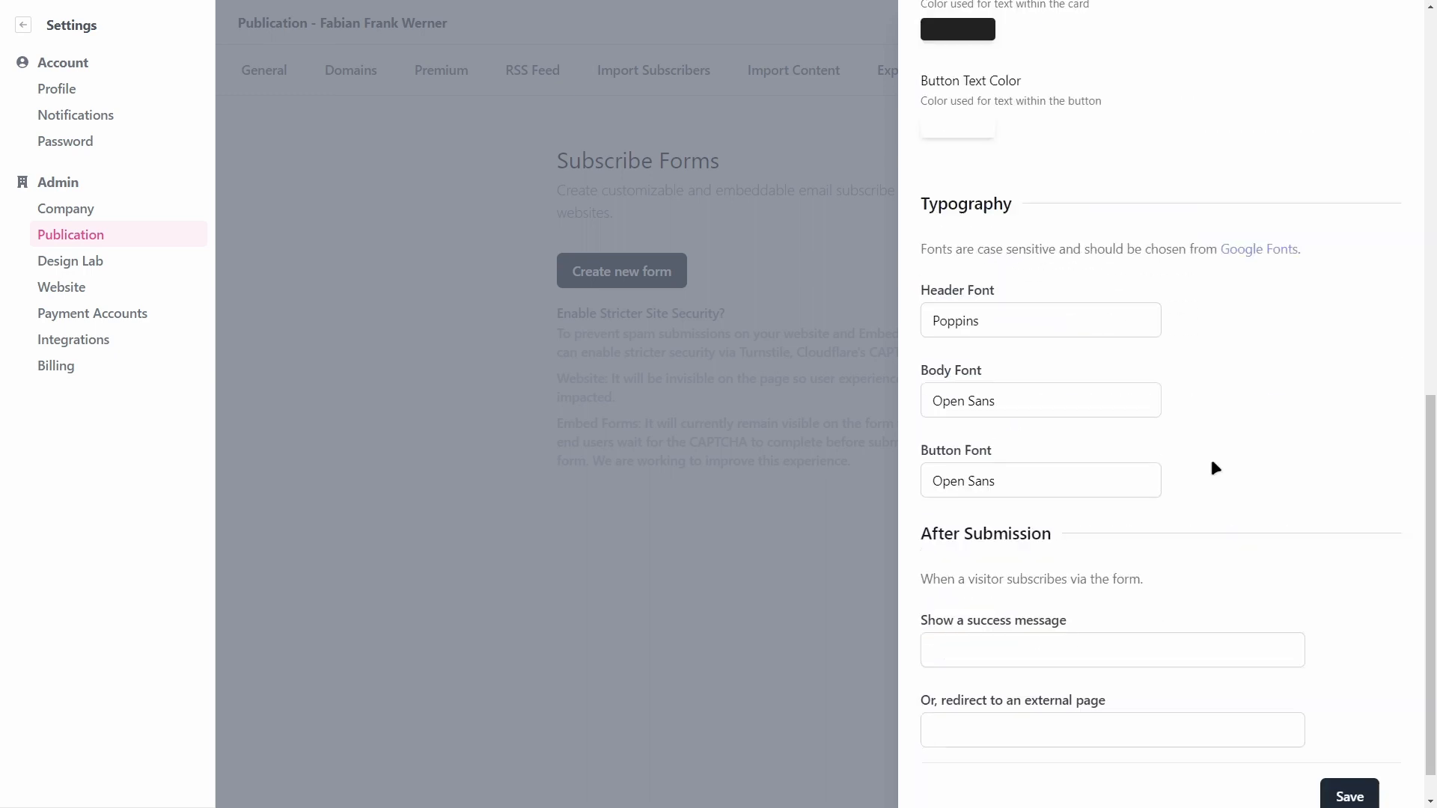
{"action": "scroll", "coordinate": [1354, 720], "scroll_direction": "up", "scroll_amount": 1}
{"action": "scroll", "coordinate": [1355, 714], "scroll_direction": "down", "scroll_amount": 1}
{"action": "left_click", "coordinate": [1355, 753]}
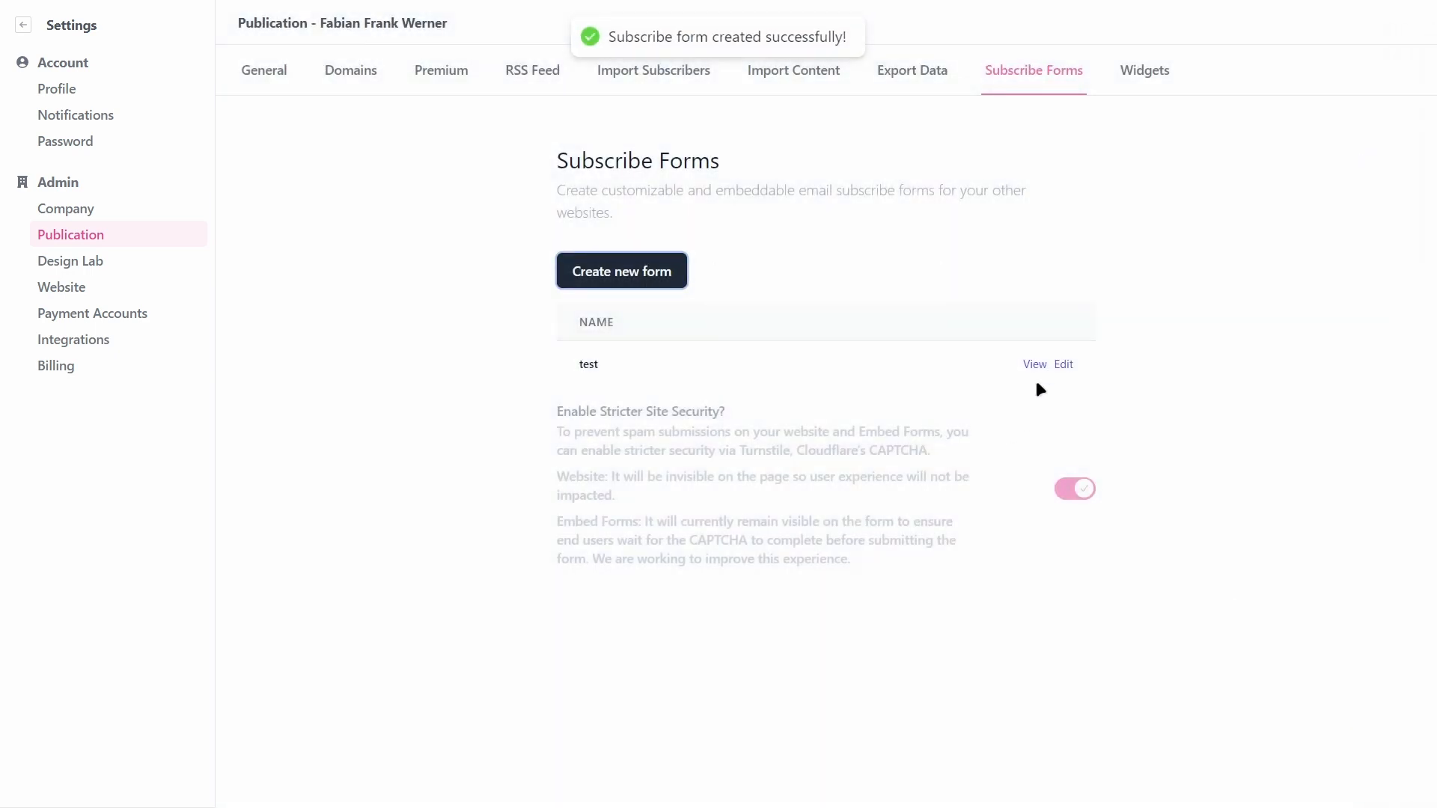
Step: Inspect the test form's embed code and slim embed URL
{"action": "left_click", "coordinate": [1034, 367]}
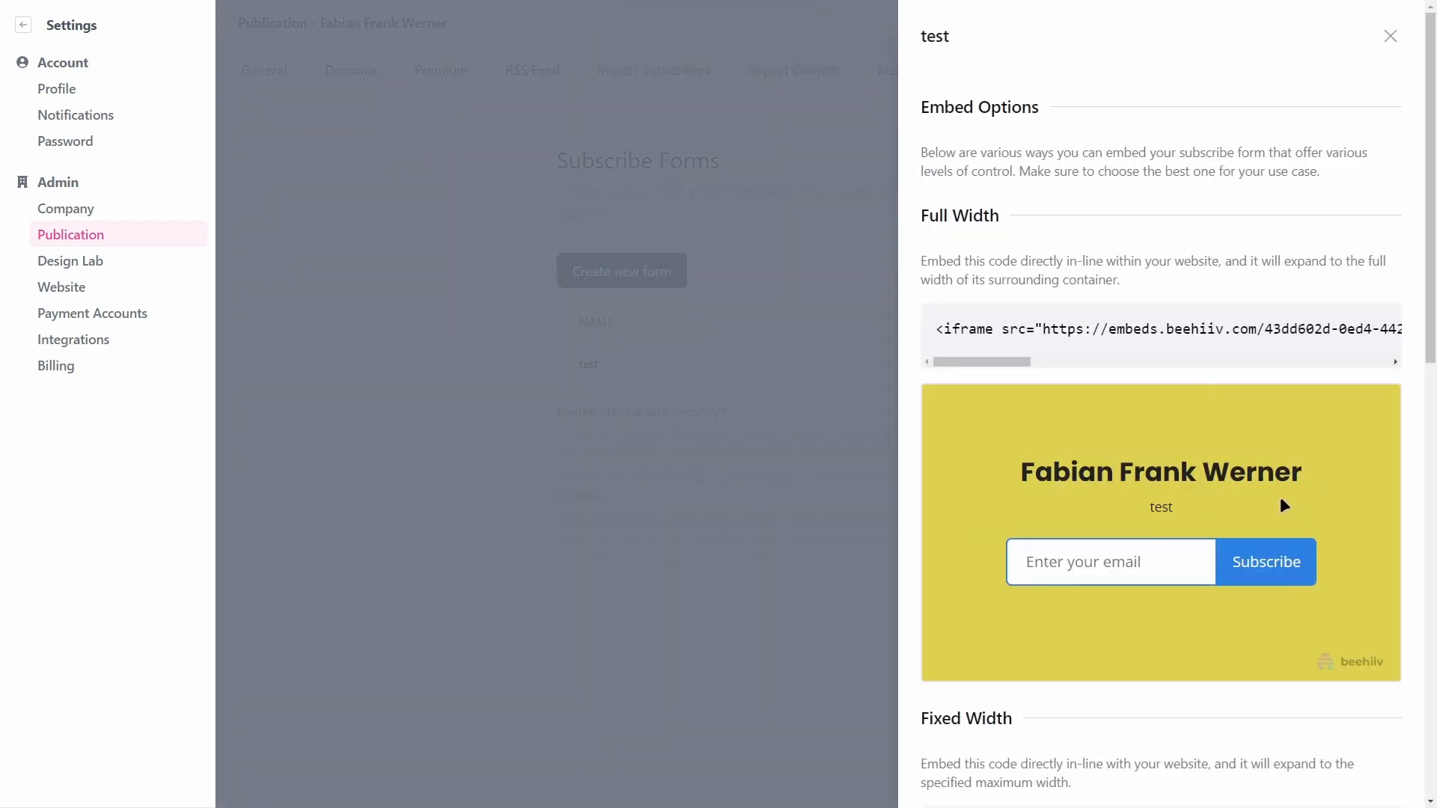
{"action": "left_click_drag", "start_coordinate": [998, 362], "coordinate": [1306, 345]}
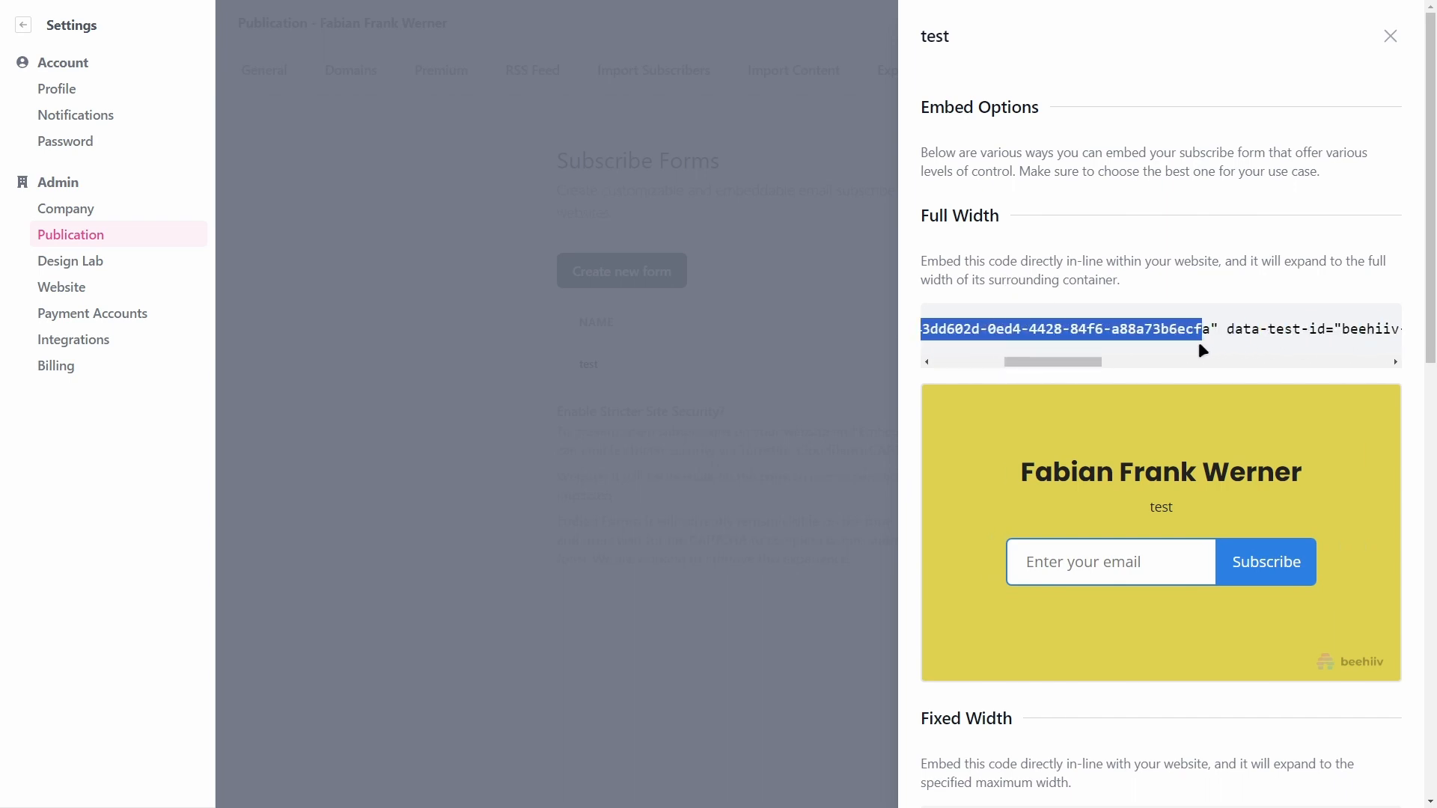
{"action": "left_click_drag", "start_coordinate": [1058, 362], "coordinate": [1327, 370]}
{"action": "left_click", "coordinate": [948, 330]}
{"action": "scroll", "coordinate": [1189, 350], "scroll_direction": "down", "scroll_amount": 5}
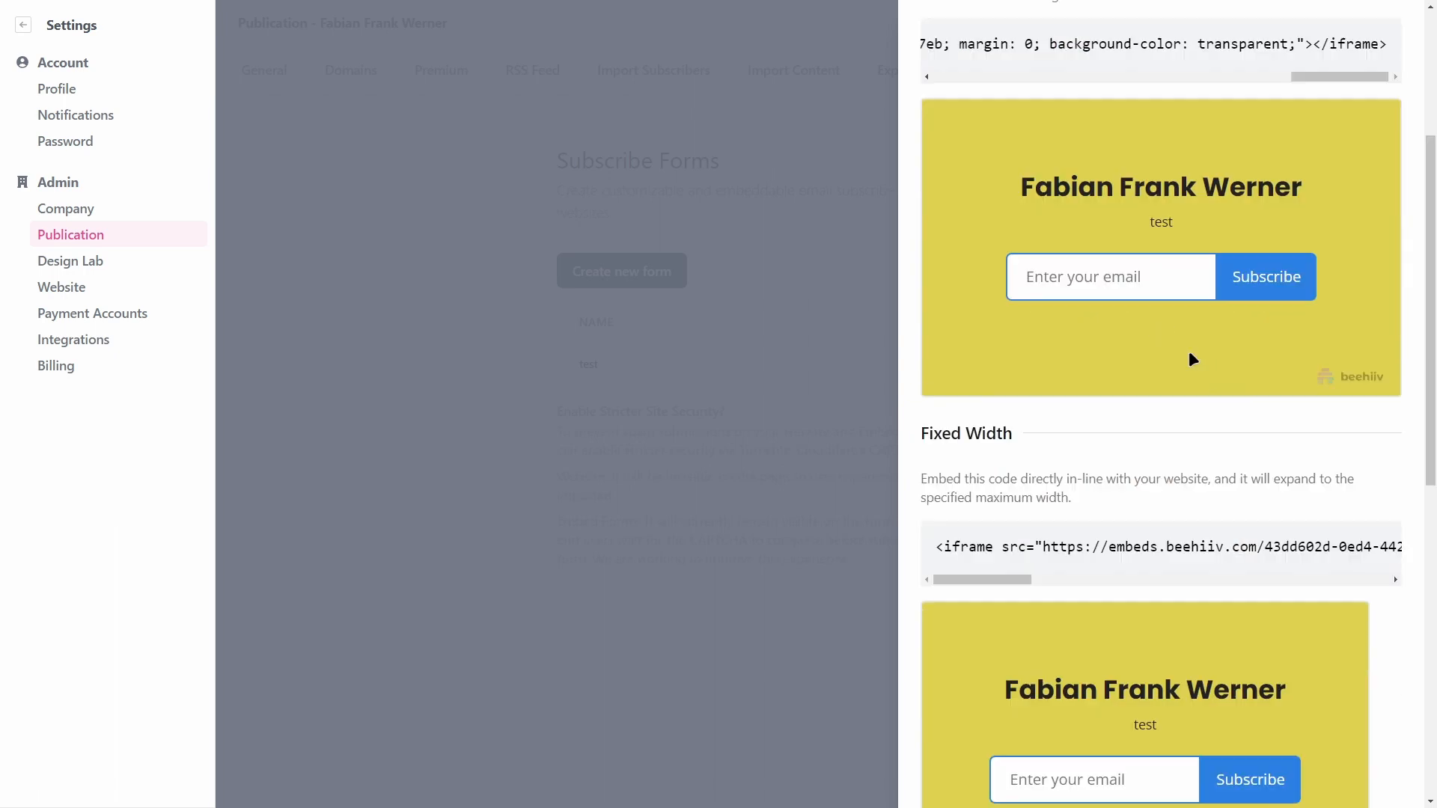
{"action": "scroll", "coordinate": [1169, 376], "scroll_direction": "down", "scroll_amount": 7}
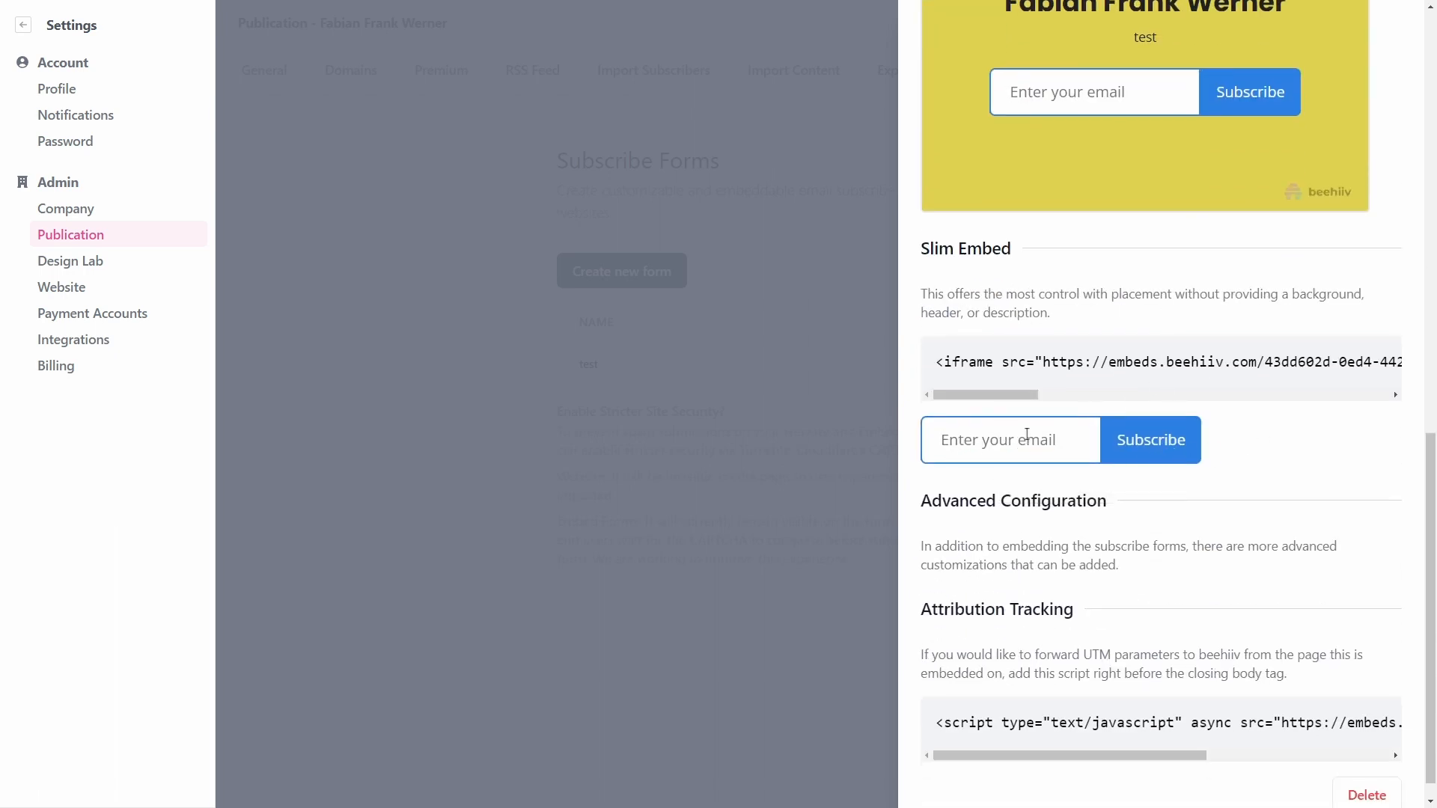
{"action": "left_click_drag", "start_coordinate": [1049, 366], "coordinate": [1272, 366]}
{"action": "left_click", "coordinate": [1004, 378]}
Step: Scroll the embed panel back to the top and close it
{"action": "scroll", "coordinate": [982, 346], "scroll_direction": "down", "scroll_amount": 1}
{"action": "scroll", "coordinate": [1075, 418], "scroll_direction": "up", "scroll_amount": 7}
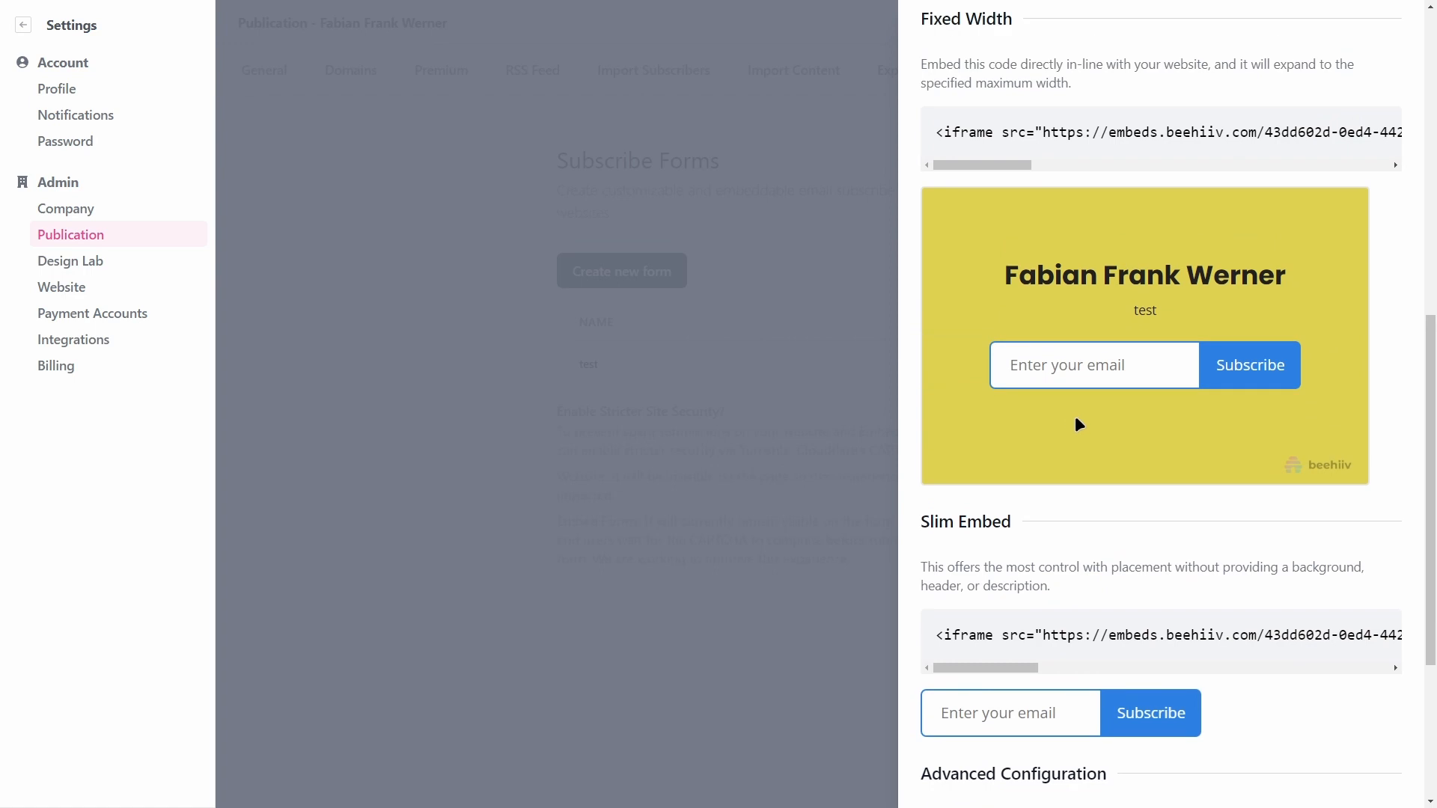
{"action": "left_click", "coordinate": [1286, 479]}
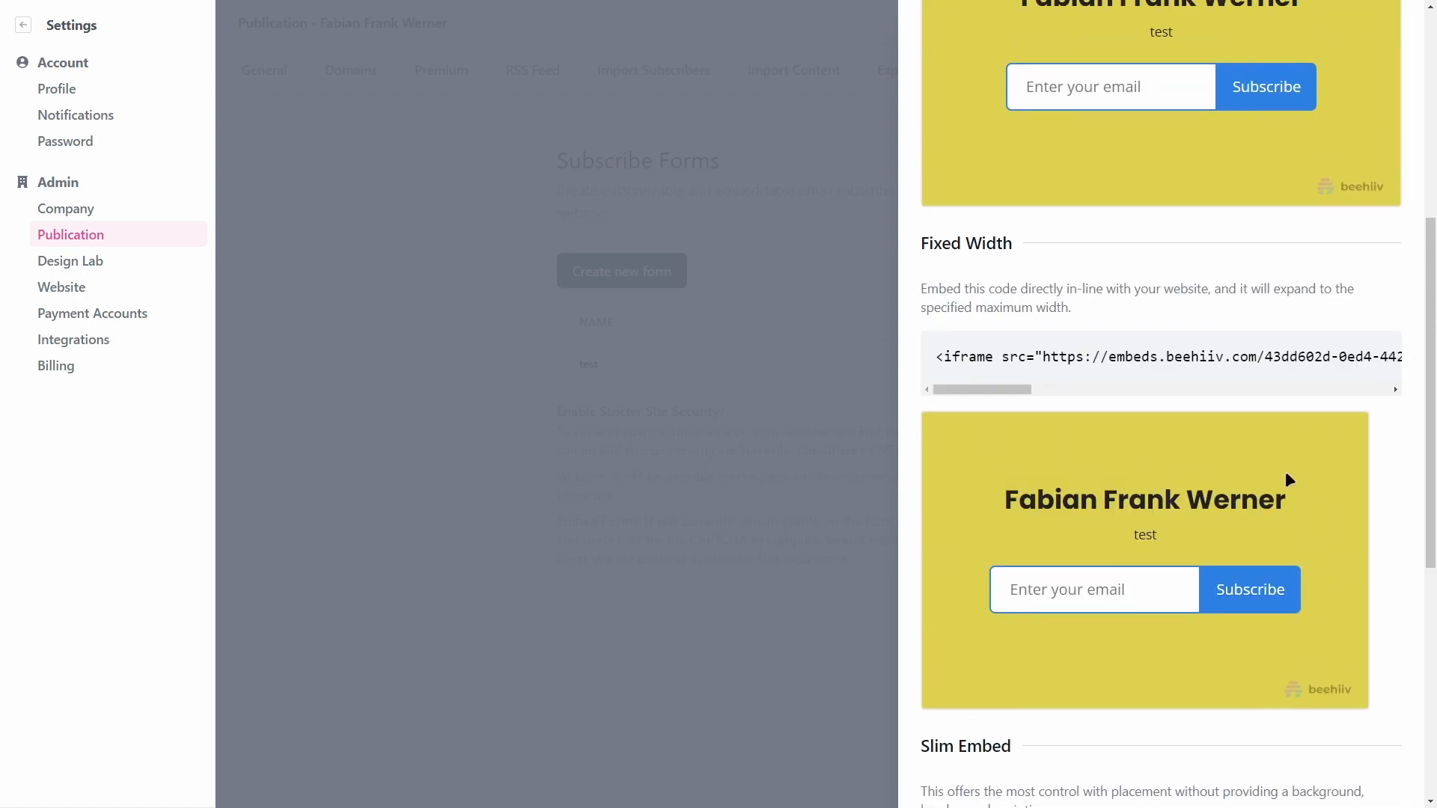
{"action": "scroll", "coordinate": [1067, 449], "scroll_direction": "up", "scroll_amount": 10}
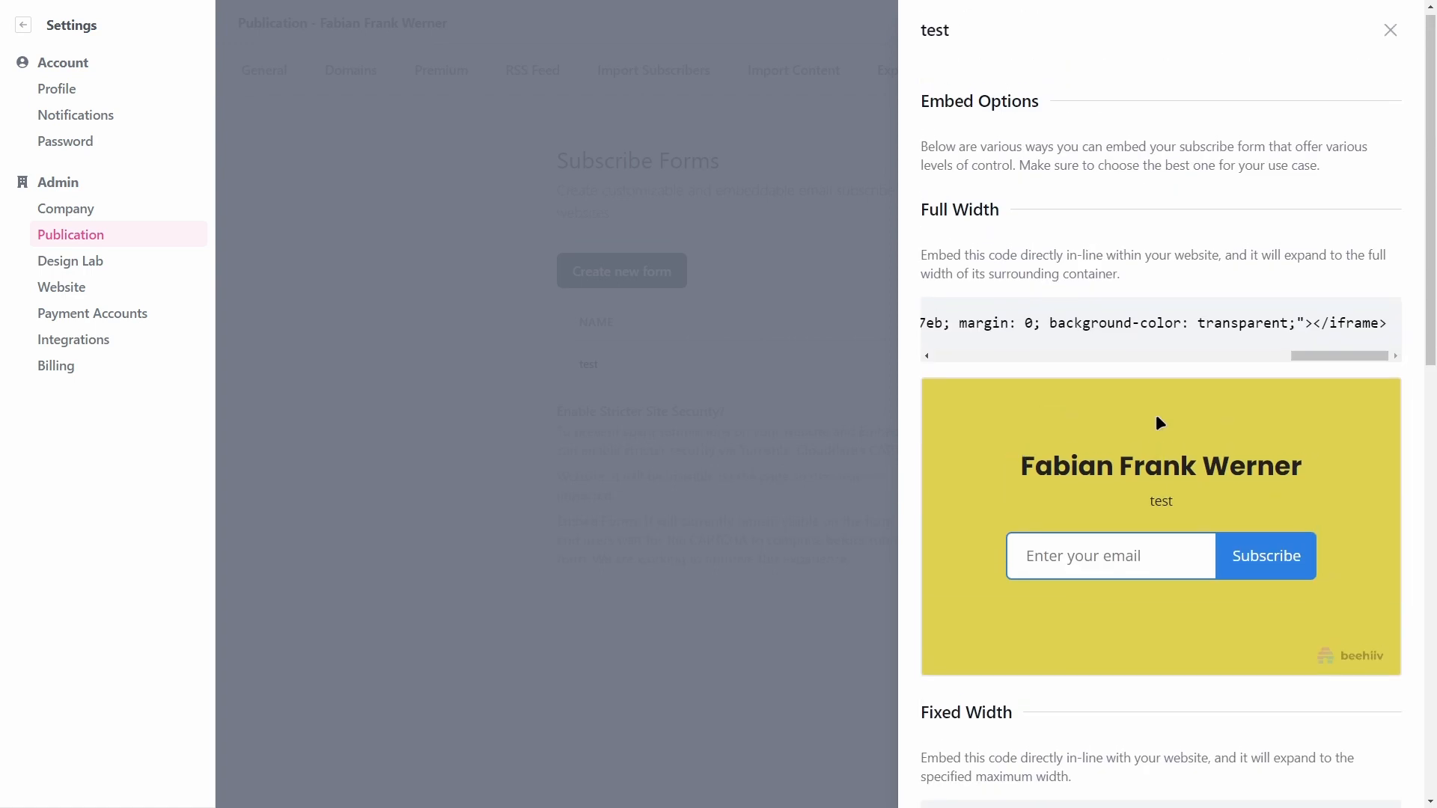
{"action": "left_click", "coordinate": [718, 48]}
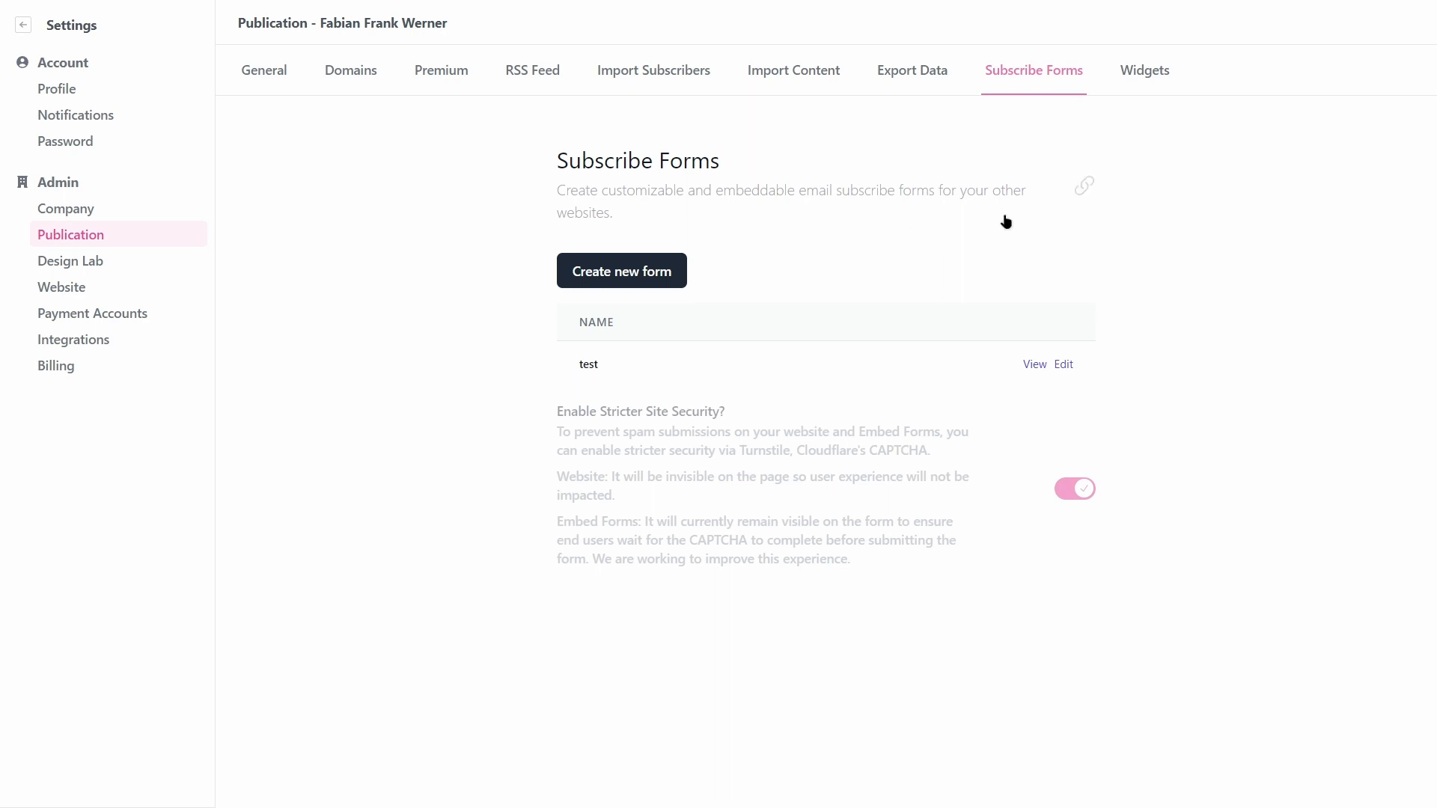
Step: Go to the Widgets tab and enter Design Lab's post design editor
{"action": "left_click", "coordinate": [1146, 78]}
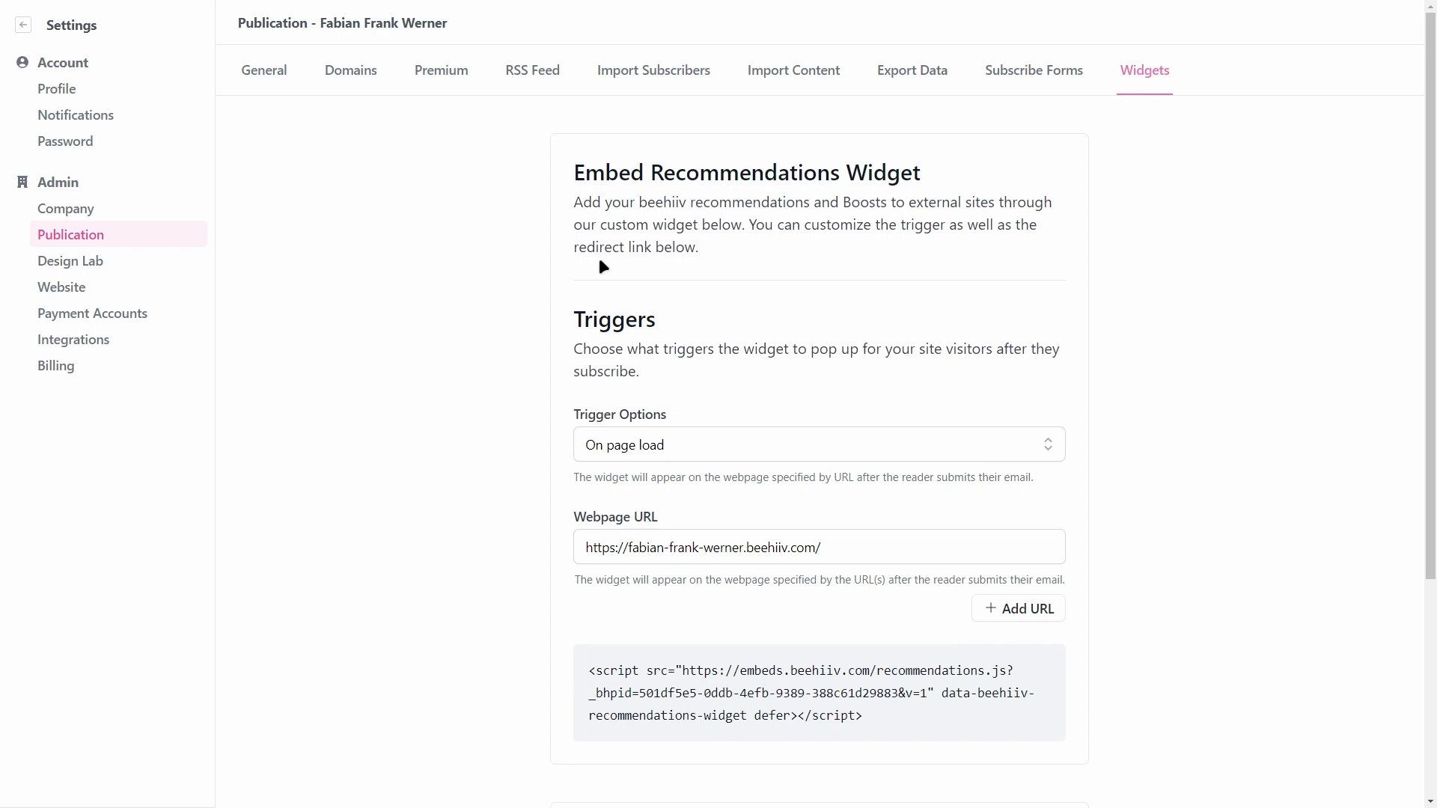
{"action": "scroll", "coordinate": [603, 266], "scroll_direction": "down", "scroll_amount": 4}
{"action": "scroll", "coordinate": [514, 475], "scroll_direction": "up", "scroll_amount": 4}
{"action": "left_click", "coordinate": [180, 260]}
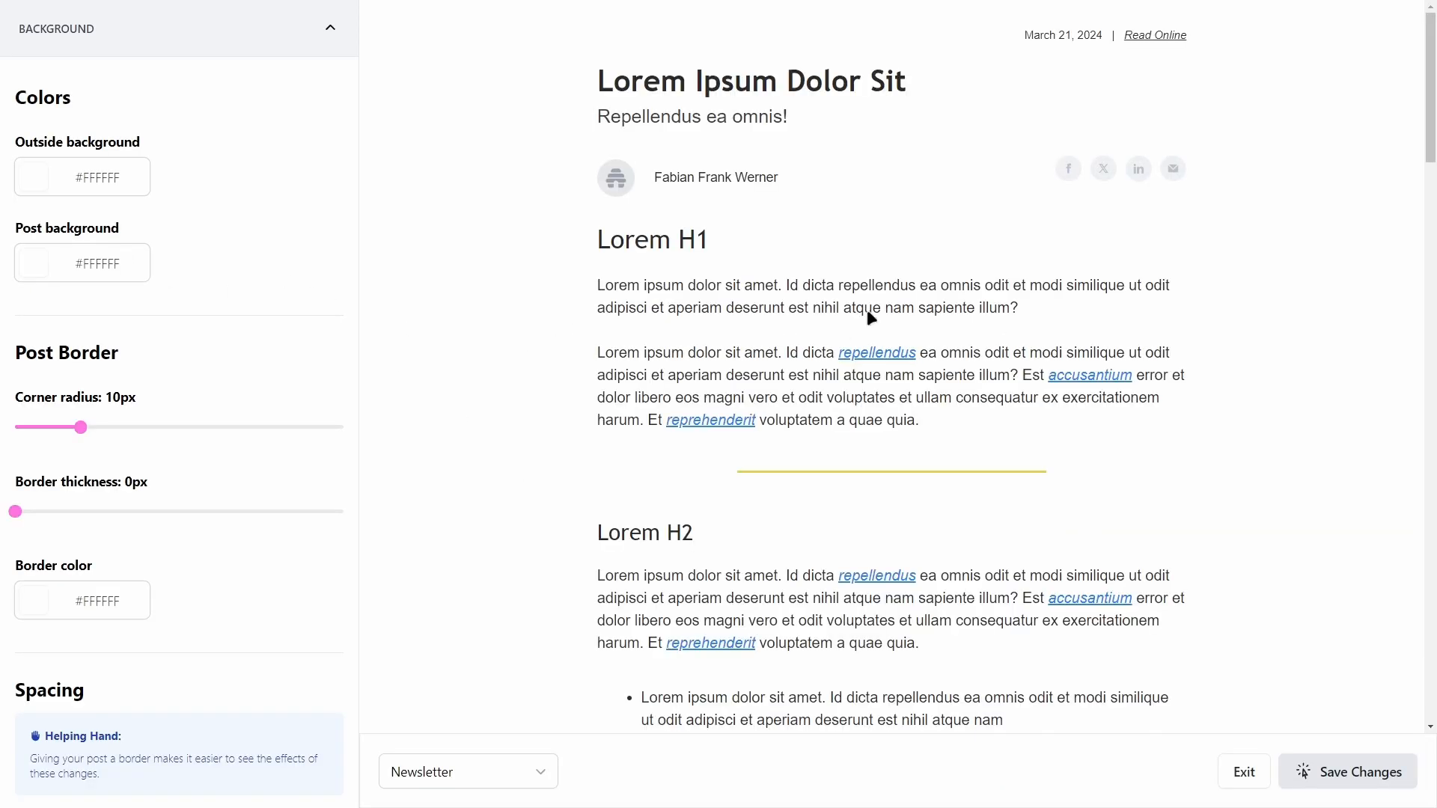
{"action": "scroll", "coordinate": [860, 375], "scroll_direction": "down", "scroll_amount": 6}
{"action": "scroll", "coordinate": [851, 430], "scroll_direction": "up", "scroll_amount": 6}
Step: Scroll through the newsletter template preview, then leave and reenter the post design editor
{"action": "left_click_drag", "start_coordinate": [697, 286], "coordinate": [902, 308]}
{"action": "scroll", "coordinate": [863, 358], "scroll_direction": "down", "scroll_amount": 2}
{"action": "left_click", "coordinate": [818, 322]}
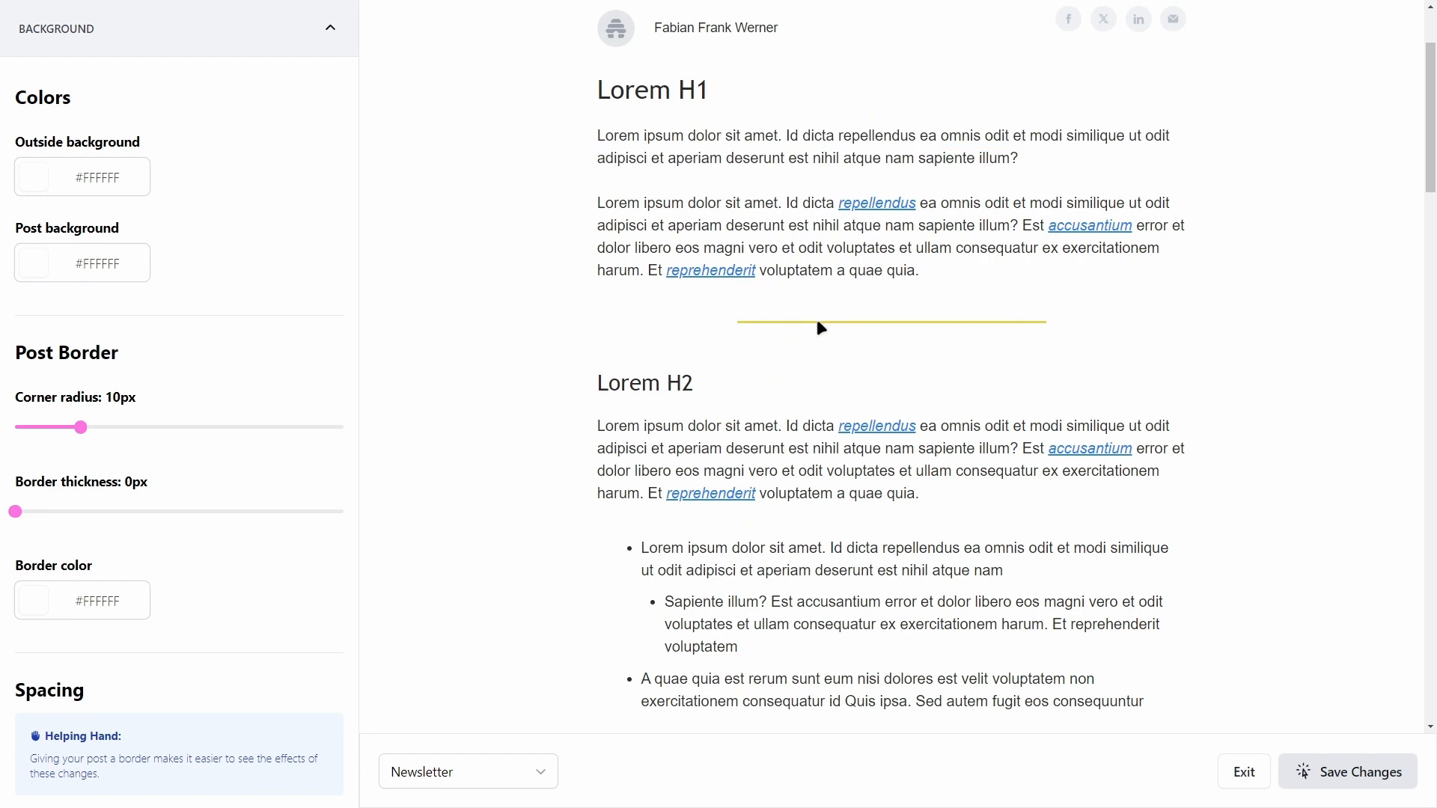
{"action": "left_click_drag", "start_coordinate": [1433, 58], "coordinate": [1436, 522]}
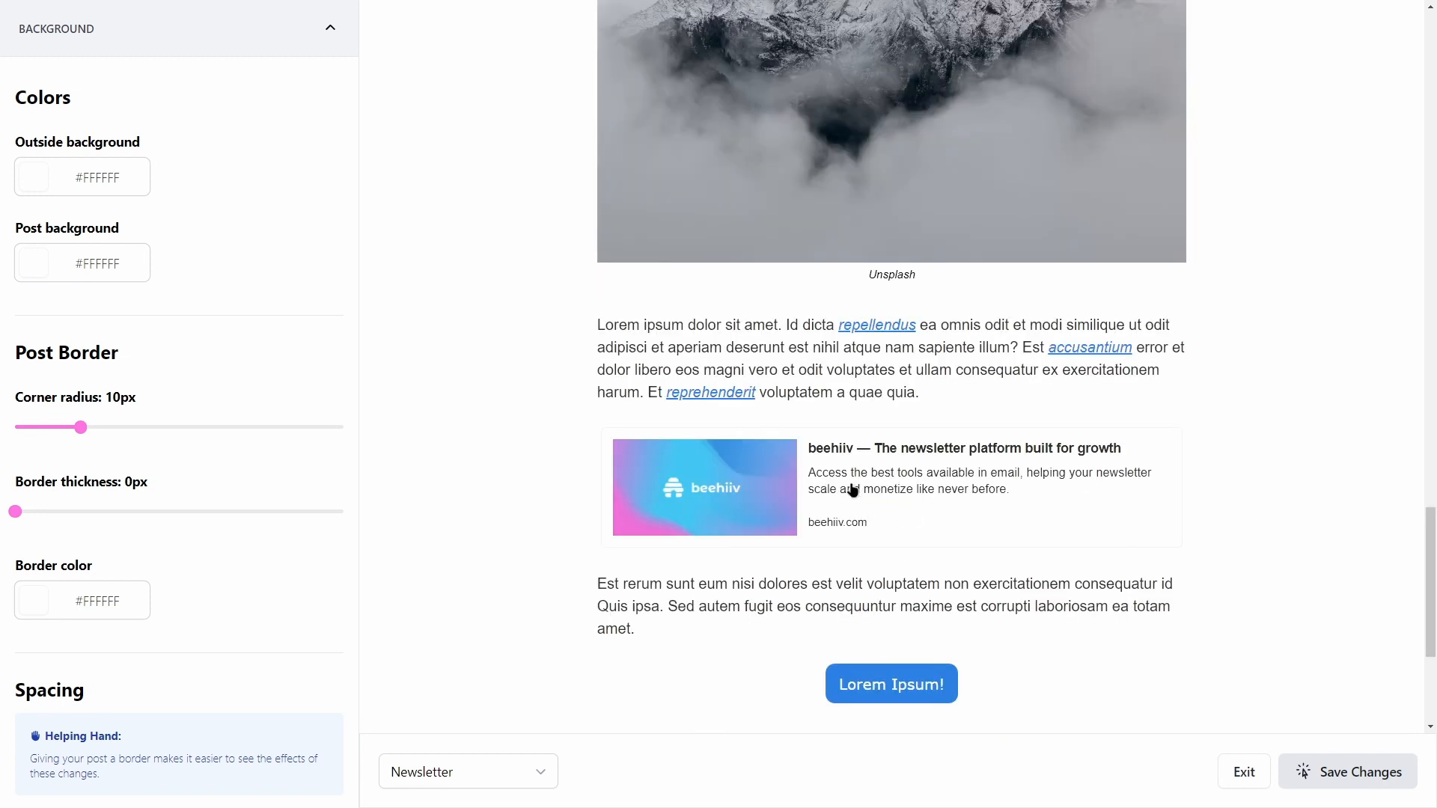
{"action": "scroll", "coordinate": [981, 532], "scroll_direction": "down", "scroll_amount": 2}
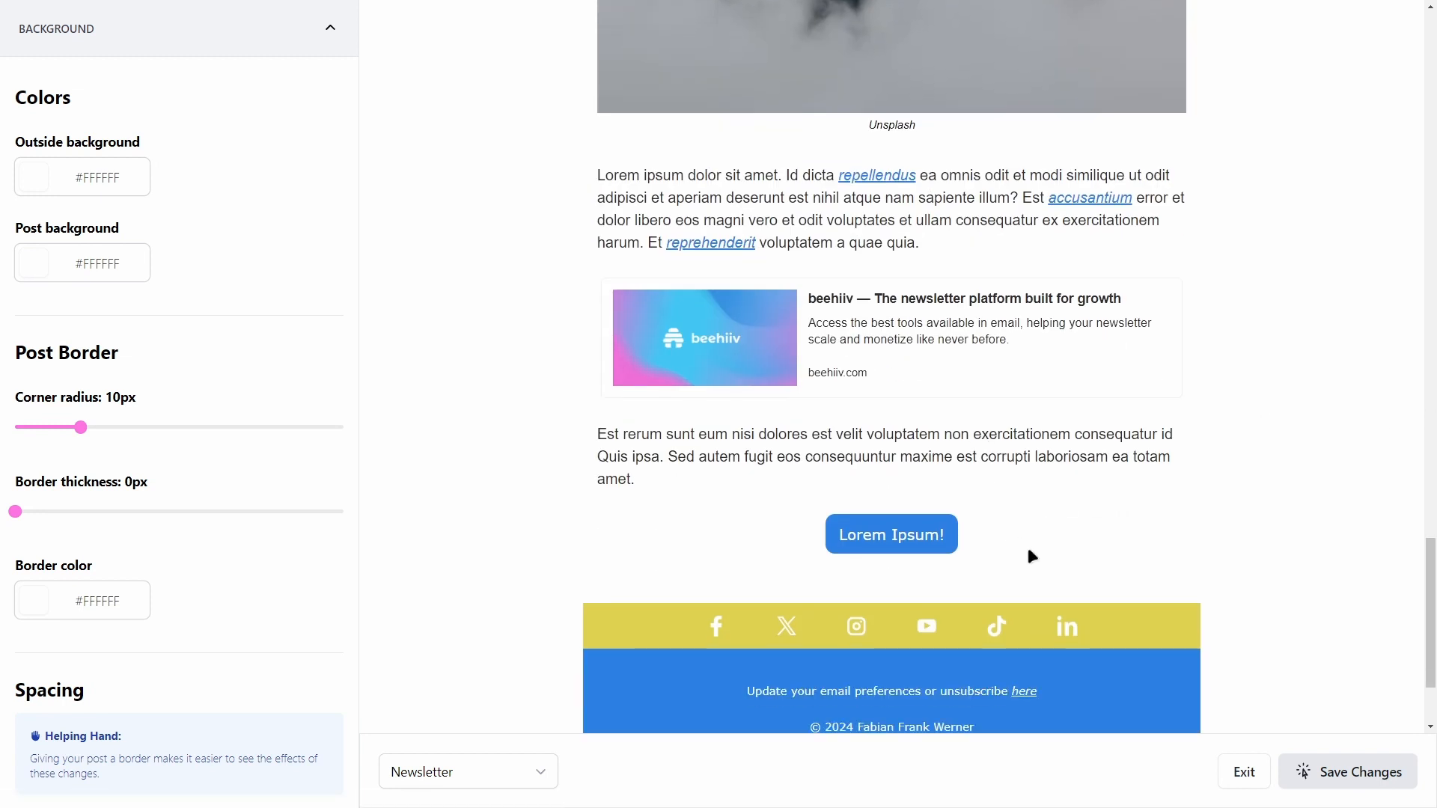
{"action": "scroll", "coordinate": [1048, 524], "scroll_direction": "down", "scroll_amount": 2}
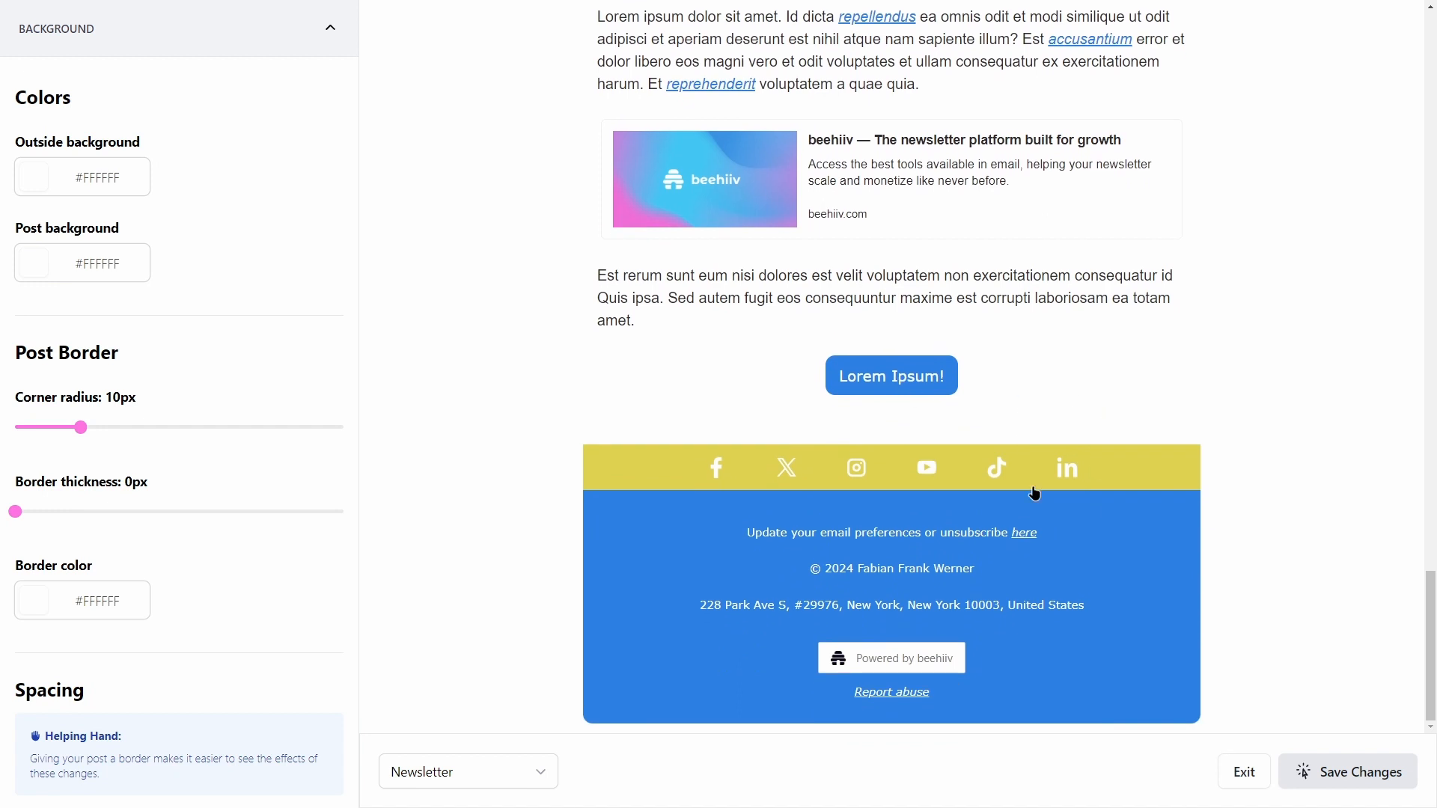
{"action": "scroll", "coordinate": [745, 127], "scroll_direction": "up", "scroll_amount": 6}
{"action": "scroll", "coordinate": [745, 127], "scroll_direction": "up", "scroll_amount": 12}
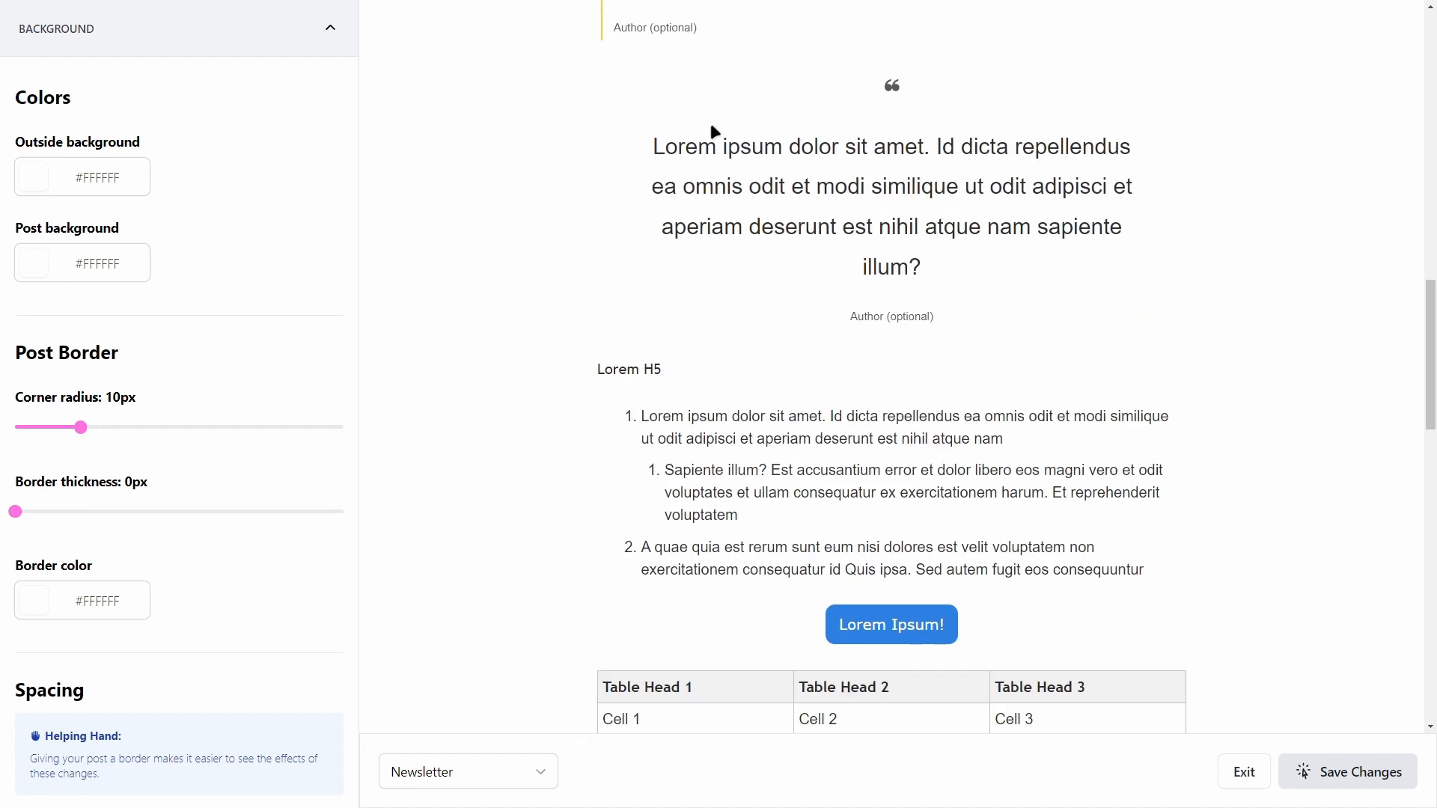
{"action": "scroll", "coordinate": [761, 519], "scroll_direction": "down", "scroll_amount": 3}
{"action": "scroll", "coordinate": [855, 370], "scroll_direction": "up", "scroll_amount": 5}
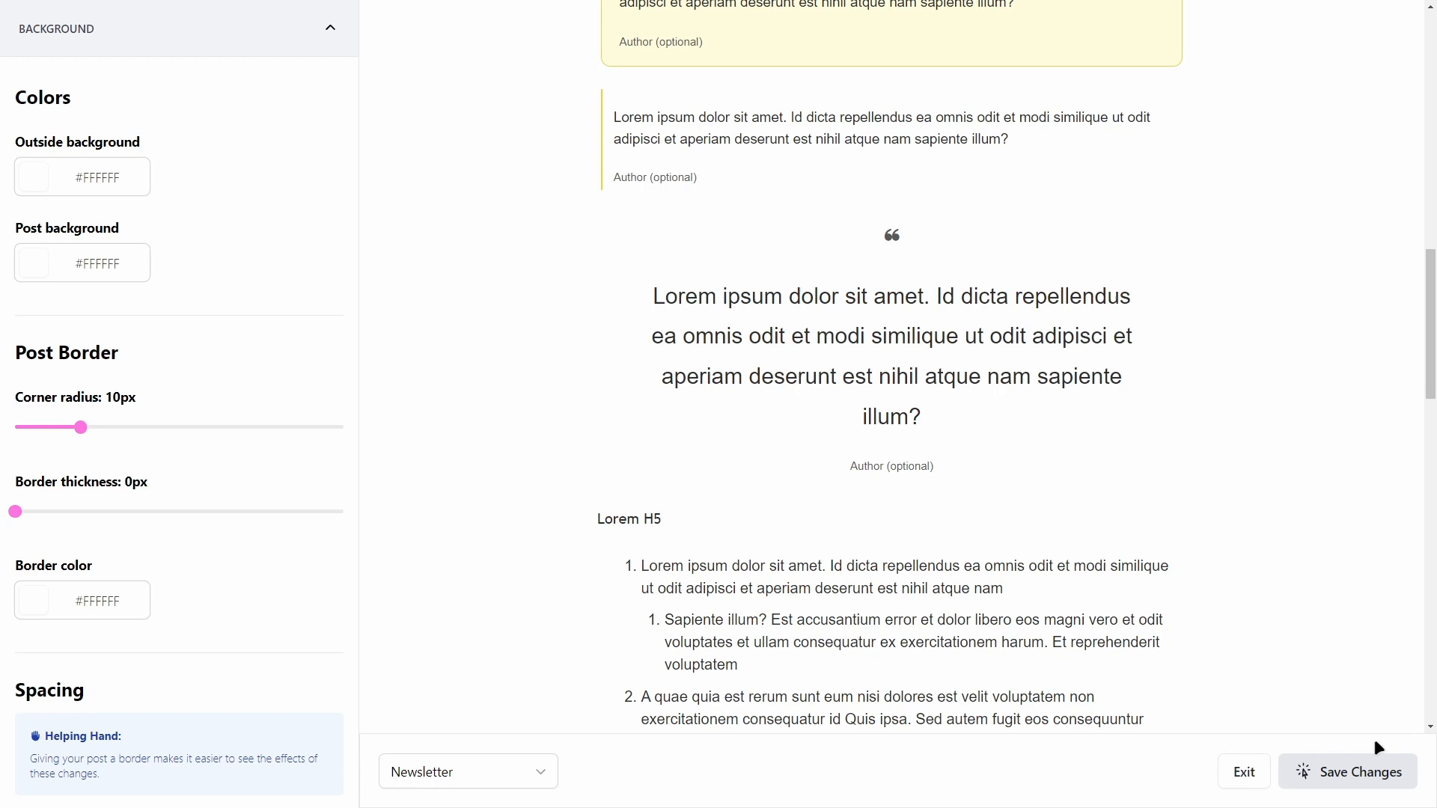
{"action": "left_click", "coordinate": [1252, 771]}
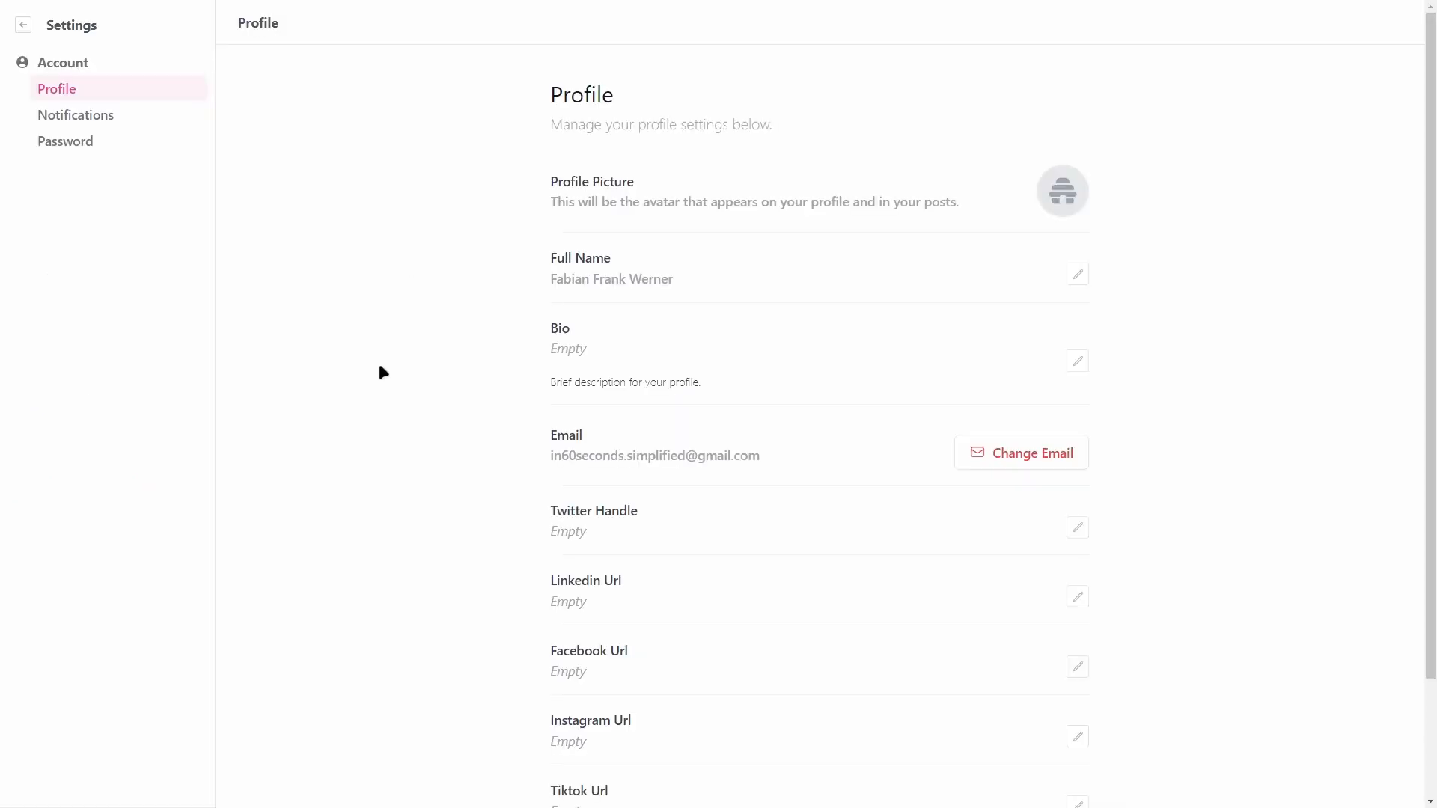
{"action": "left_click", "coordinate": [103, 260]}
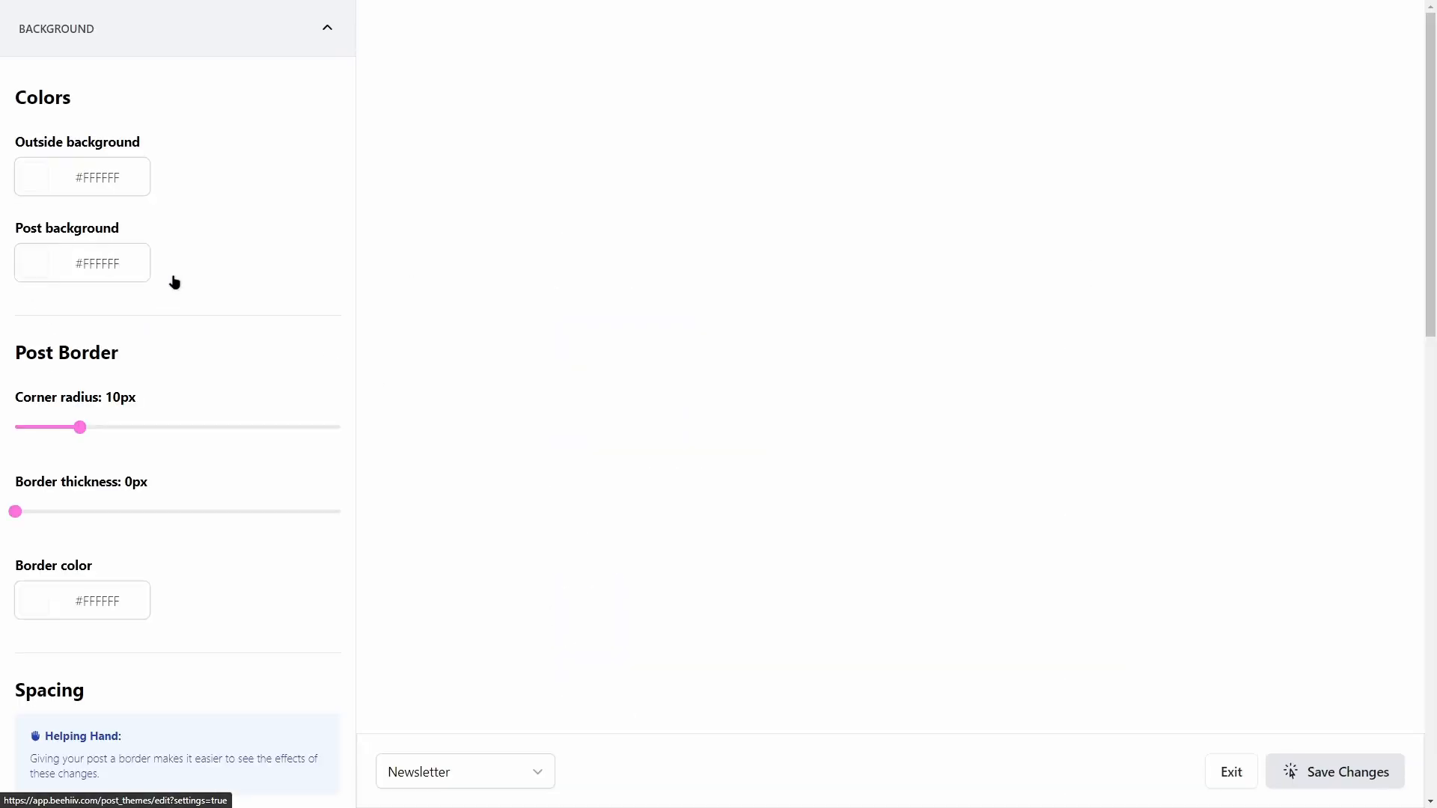
Step: Leave the design editor and open the Website settings
{"action": "left_click", "coordinate": [1234, 778]}
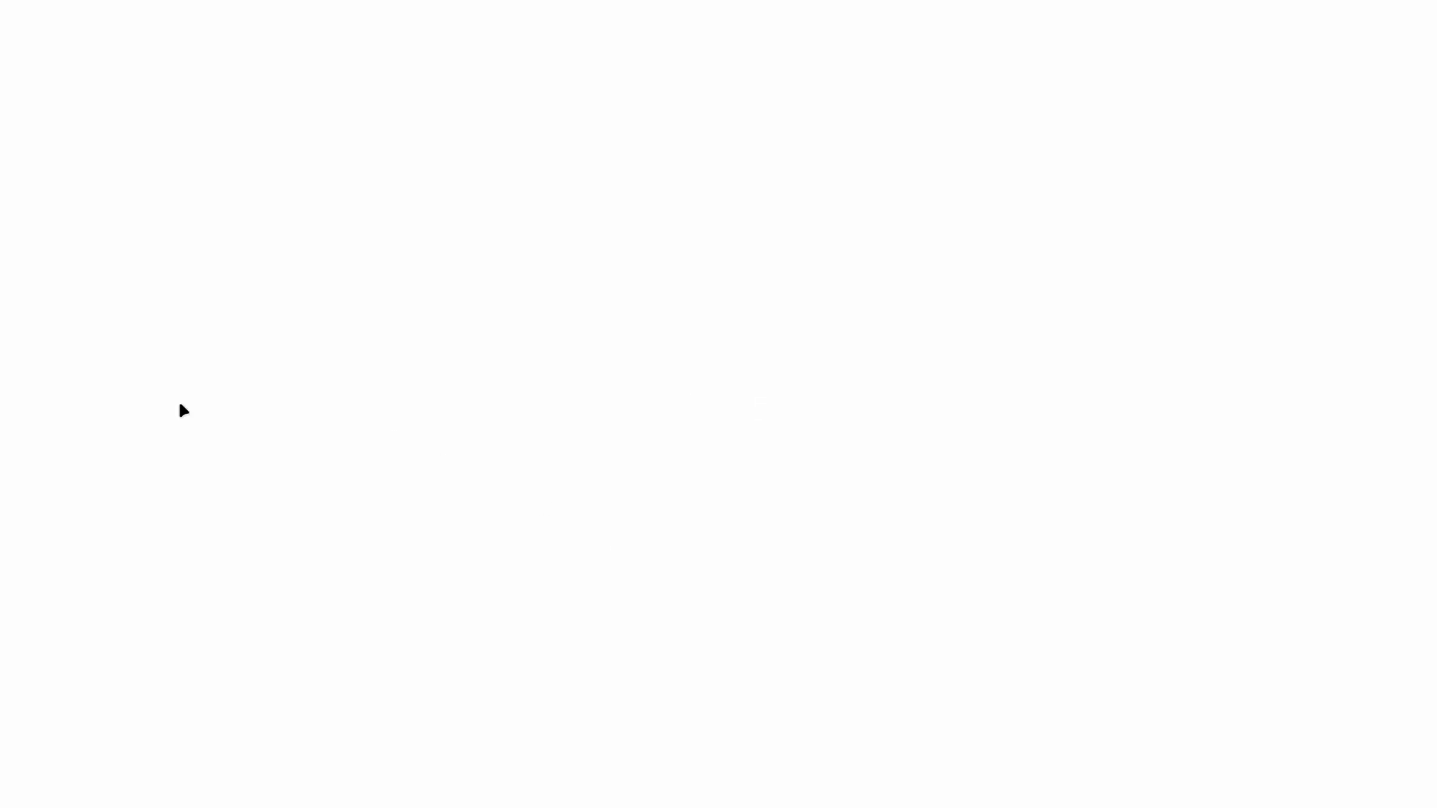
{"action": "left_click", "coordinate": [100, 288]}
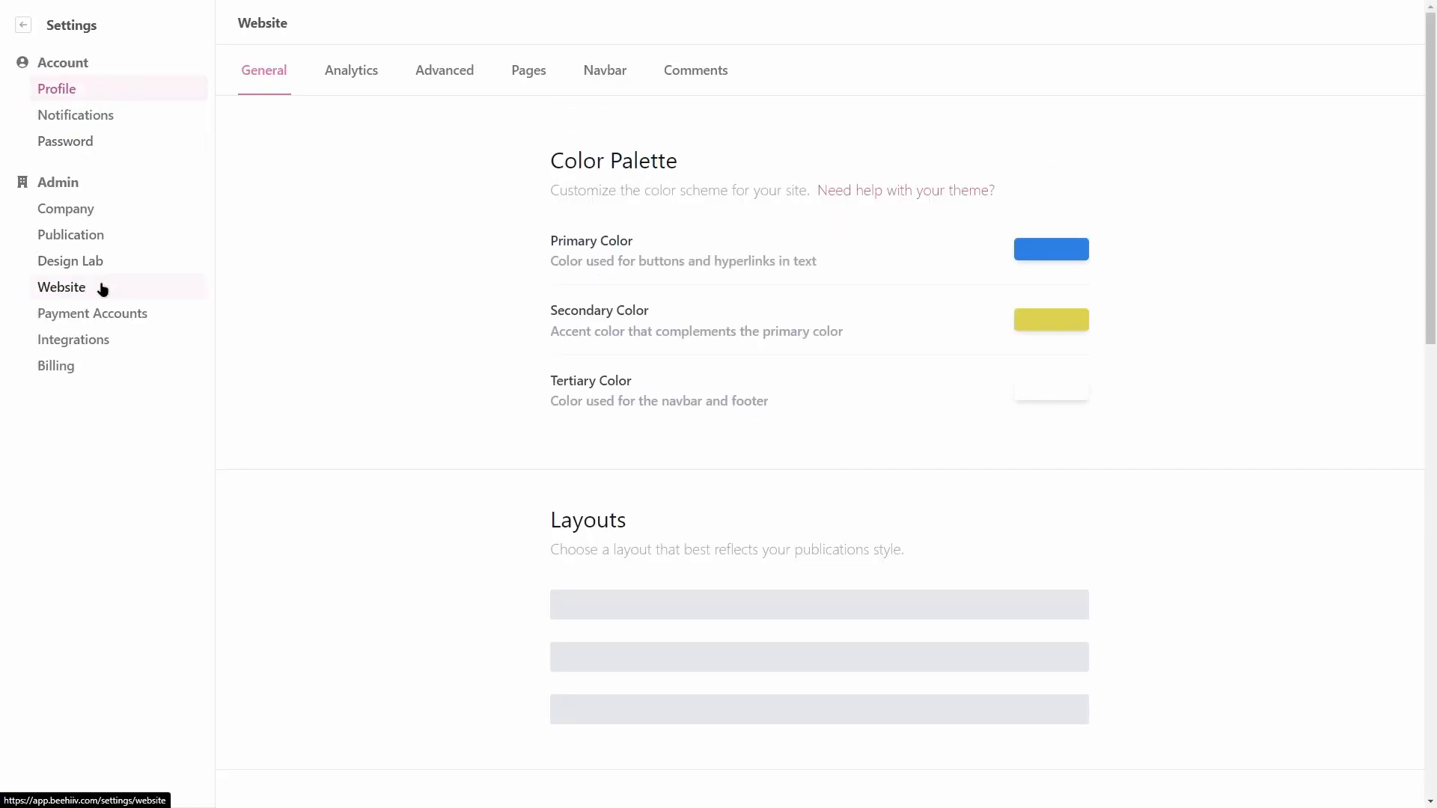
{"action": "scroll", "coordinate": [840, 263], "scroll_direction": "down", "scroll_amount": 1}
{"action": "scroll", "coordinate": [844, 268], "scroll_direction": "up", "scroll_amount": 1}
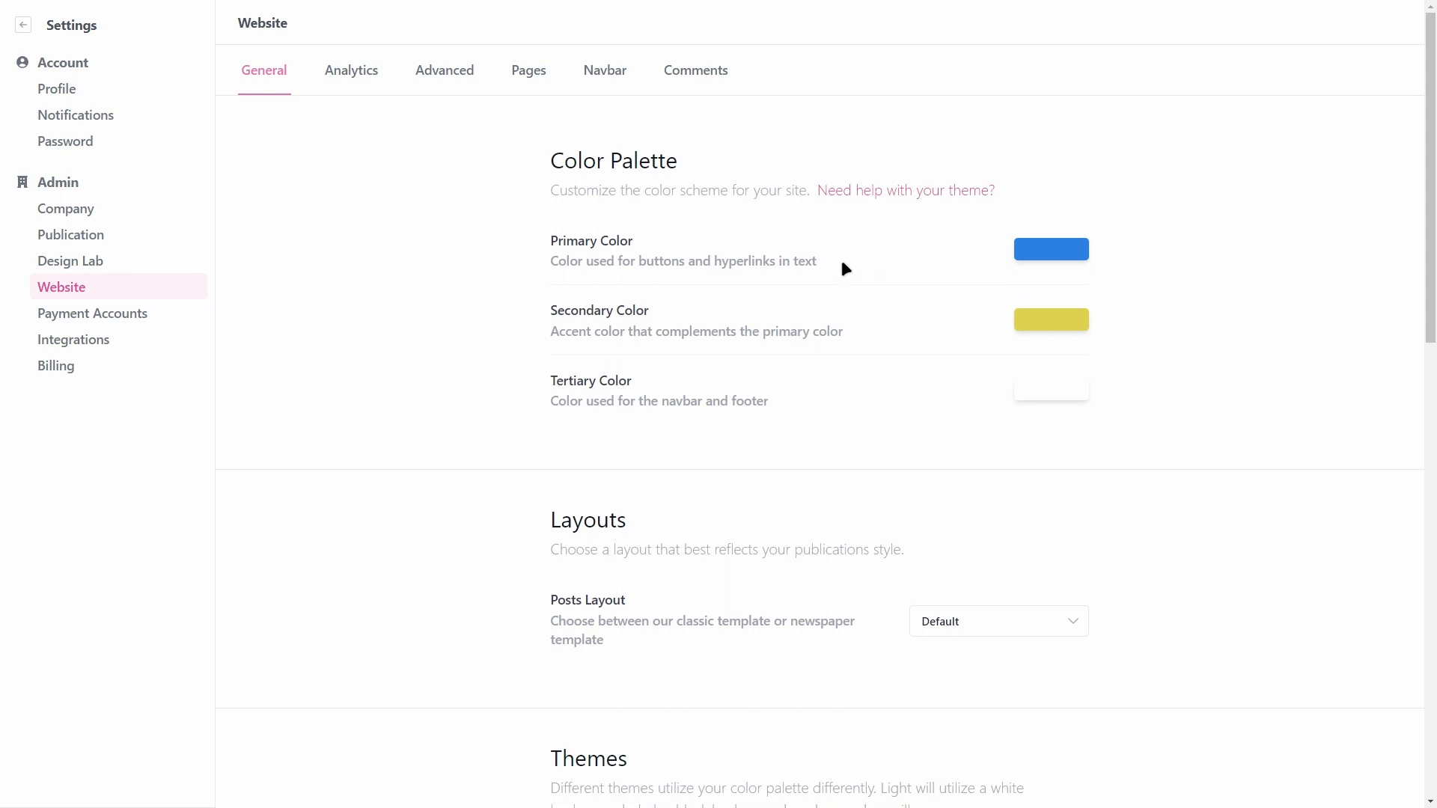
{"action": "scroll", "coordinate": [845, 268], "scroll_direction": "down", "scroll_amount": 3}
Step: Check the posts layout options, leaving the layout on Default
{"action": "left_click", "coordinate": [941, 408]}
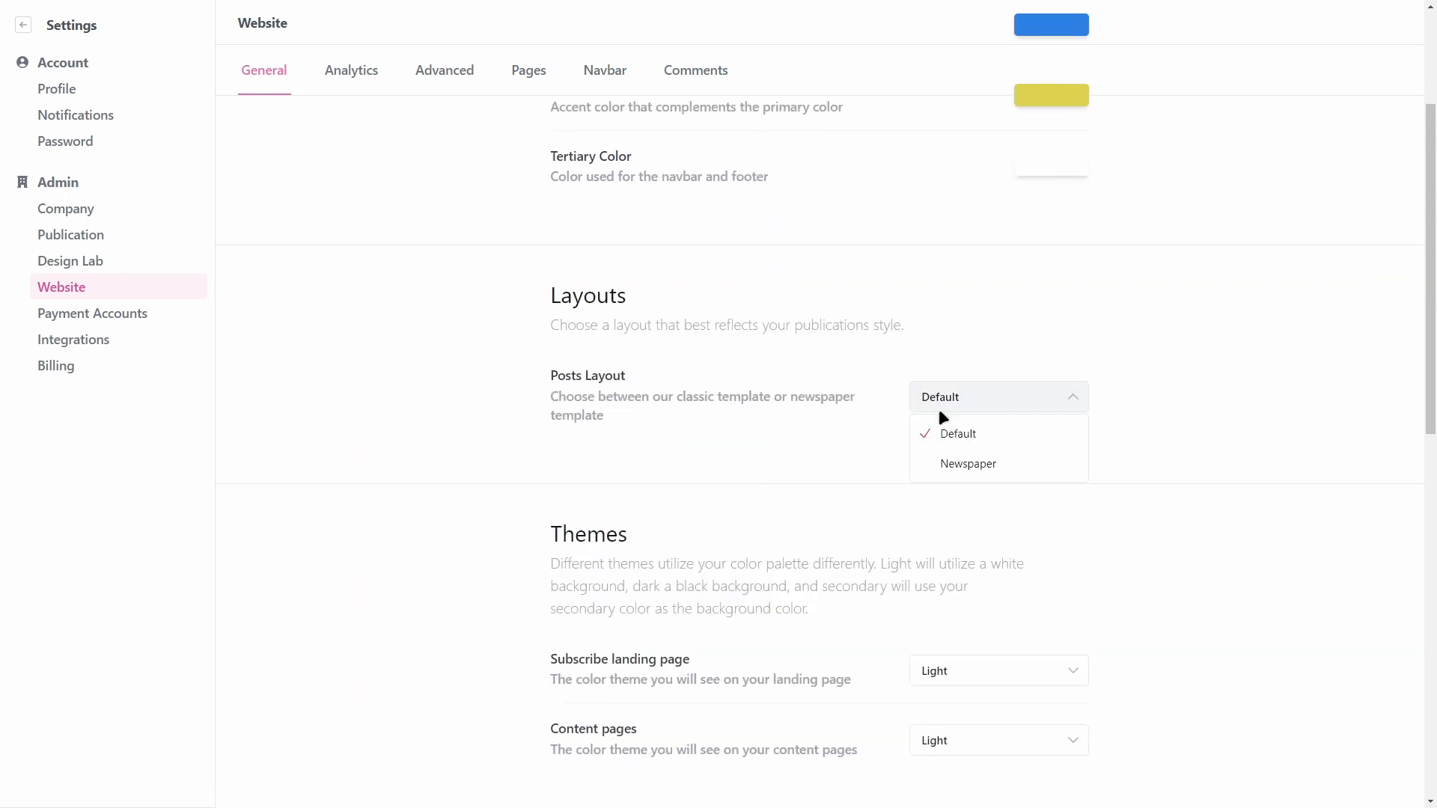
{"action": "left_click", "coordinate": [960, 433]}
{"action": "scroll", "coordinate": [1138, 411], "scroll_direction": "down", "scroll_amount": 1}
{"action": "left_click", "coordinate": [1012, 323]}
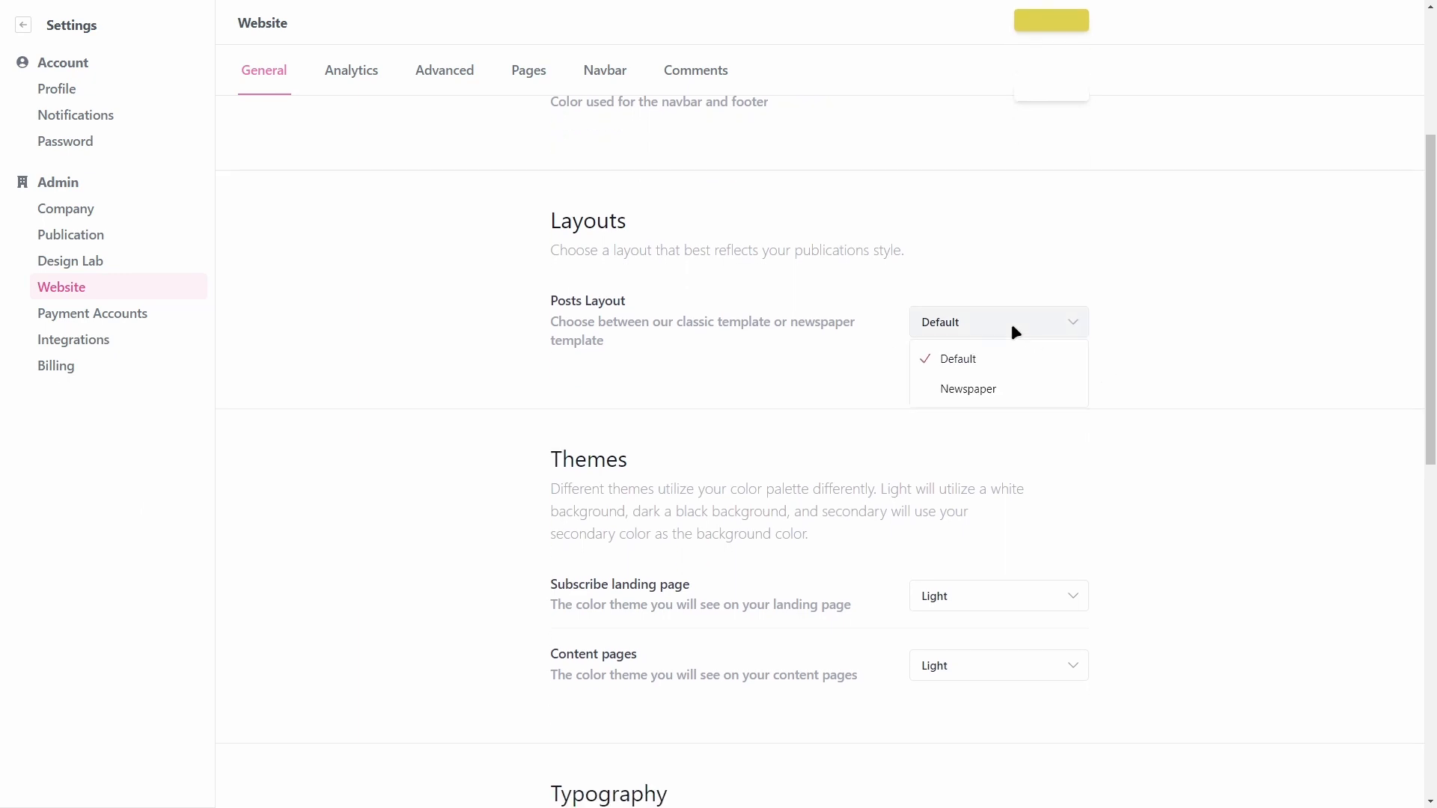
{"action": "left_click", "coordinate": [1130, 363]}
{"action": "scroll", "coordinate": [1077, 351], "scroll_direction": "down", "scroll_amount": 1}
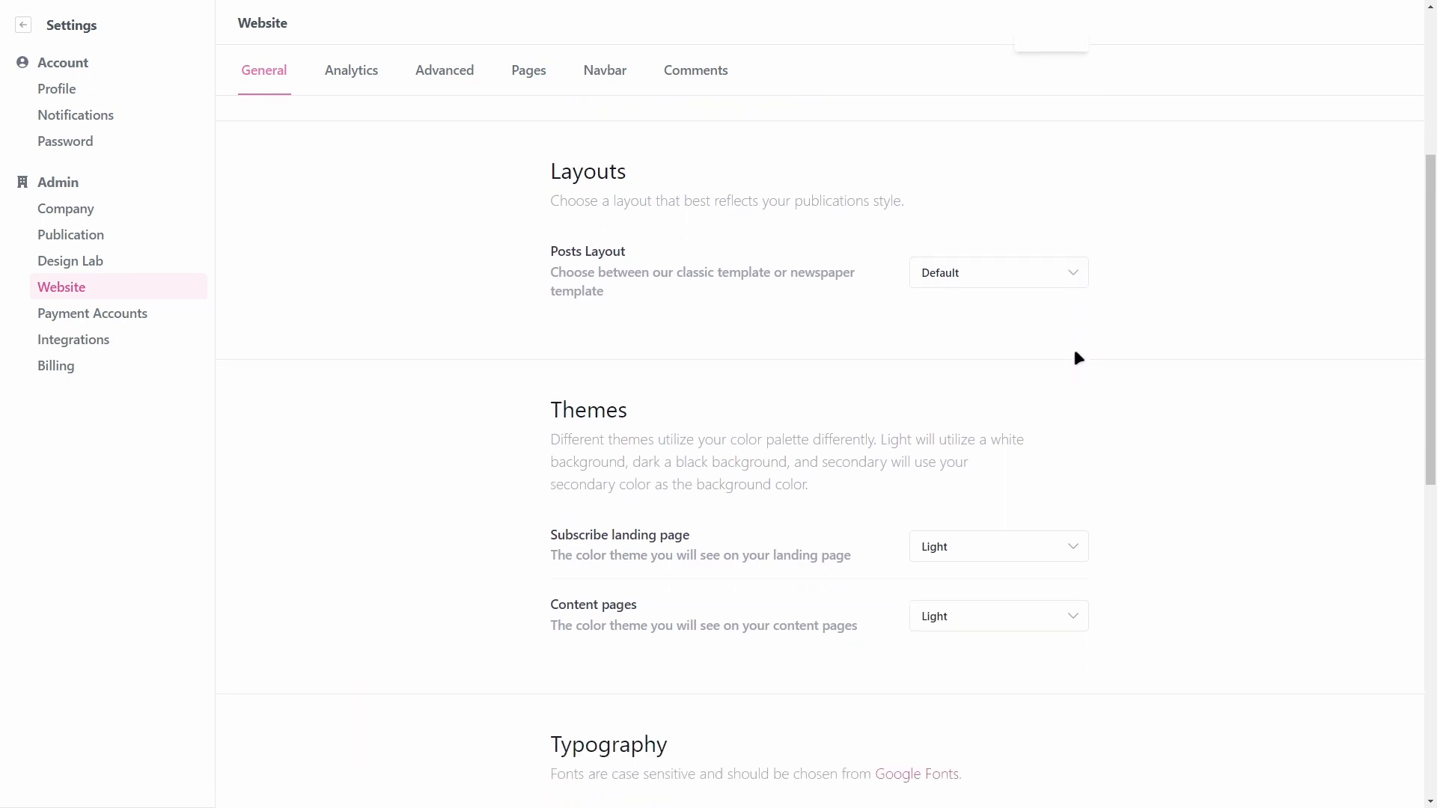
{"action": "scroll", "coordinate": [1078, 357], "scroll_direction": "down", "scroll_amount": 3}
Step: Check the subscribe landing page theme options, keeping the theme on Light
{"action": "left_click", "coordinate": [956, 372]}
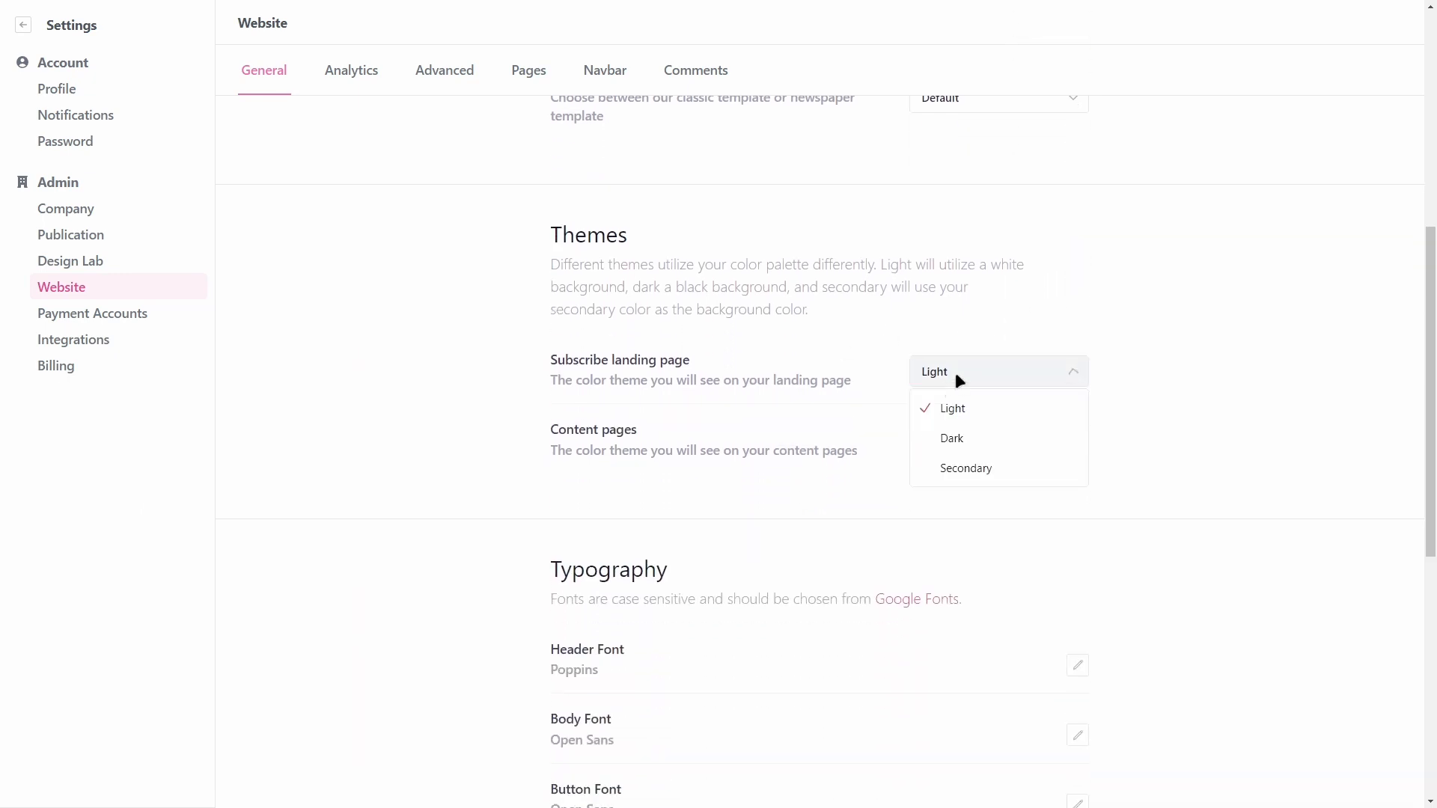
{"action": "left_click", "coordinate": [1129, 338]}
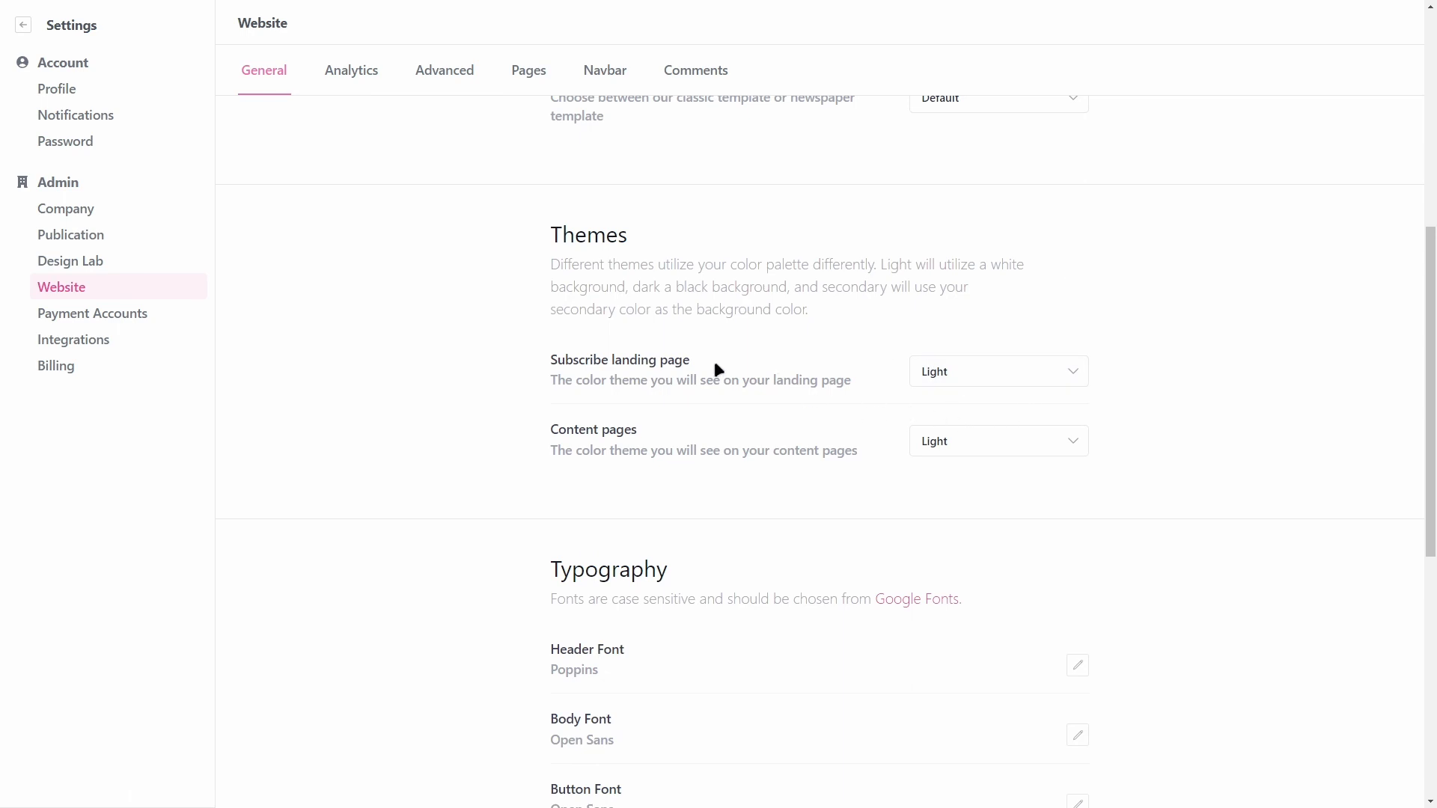
{"action": "scroll", "coordinate": [671, 382], "scroll_direction": "down", "scroll_amount": 1}
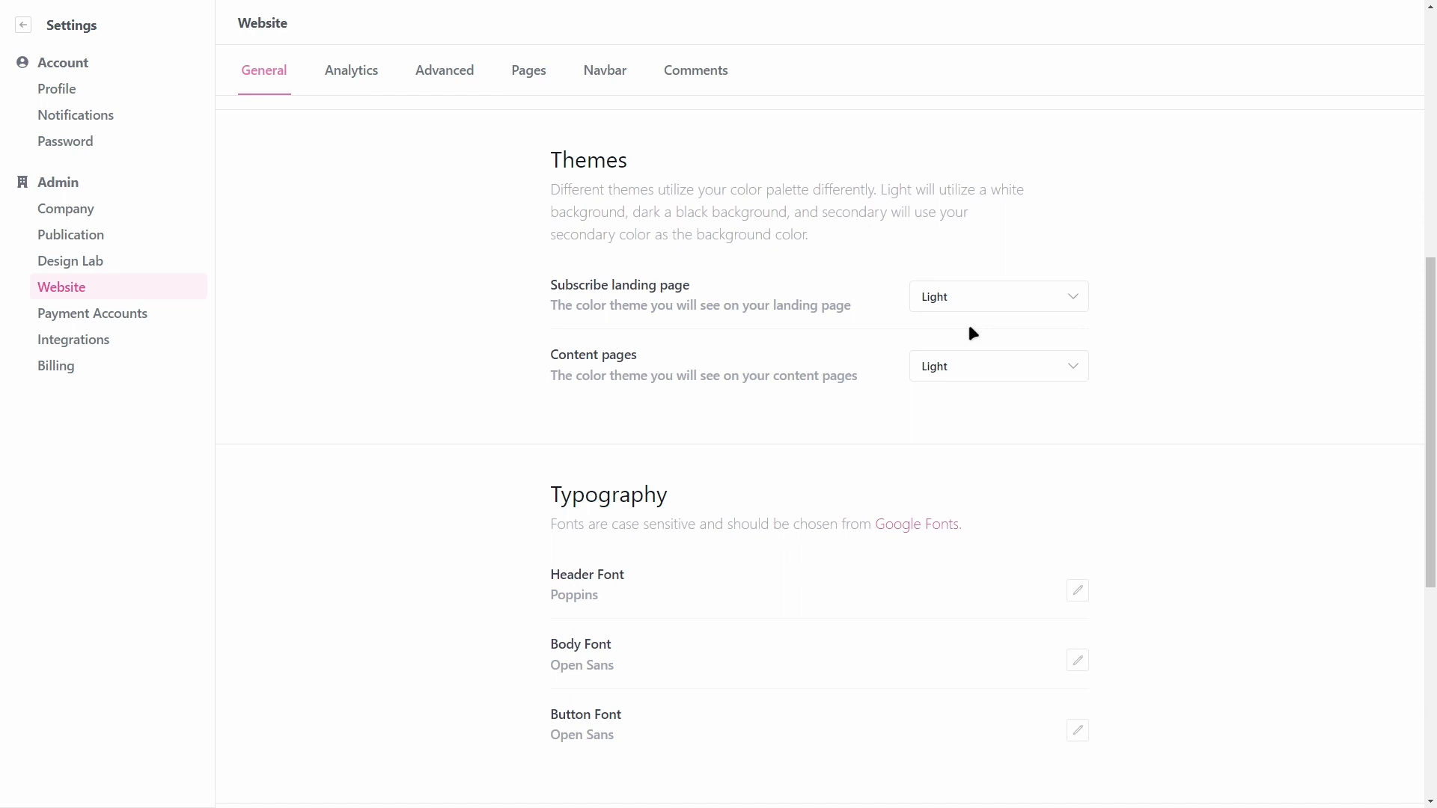
{"action": "left_click", "coordinate": [982, 300]}
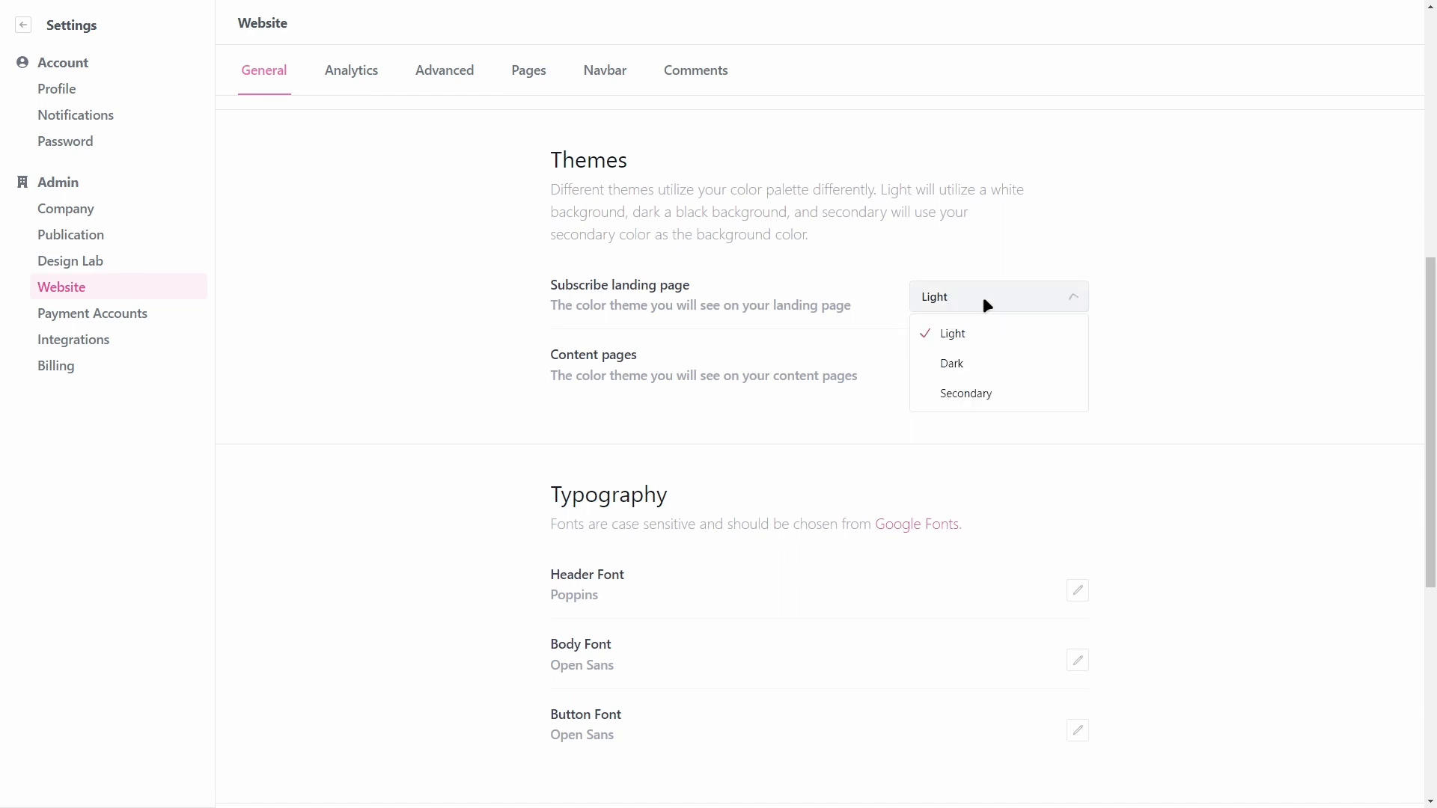
{"action": "left_click", "coordinate": [1154, 360]}
{"action": "scroll", "coordinate": [1136, 339], "scroll_direction": "down", "scroll_amount": 4}
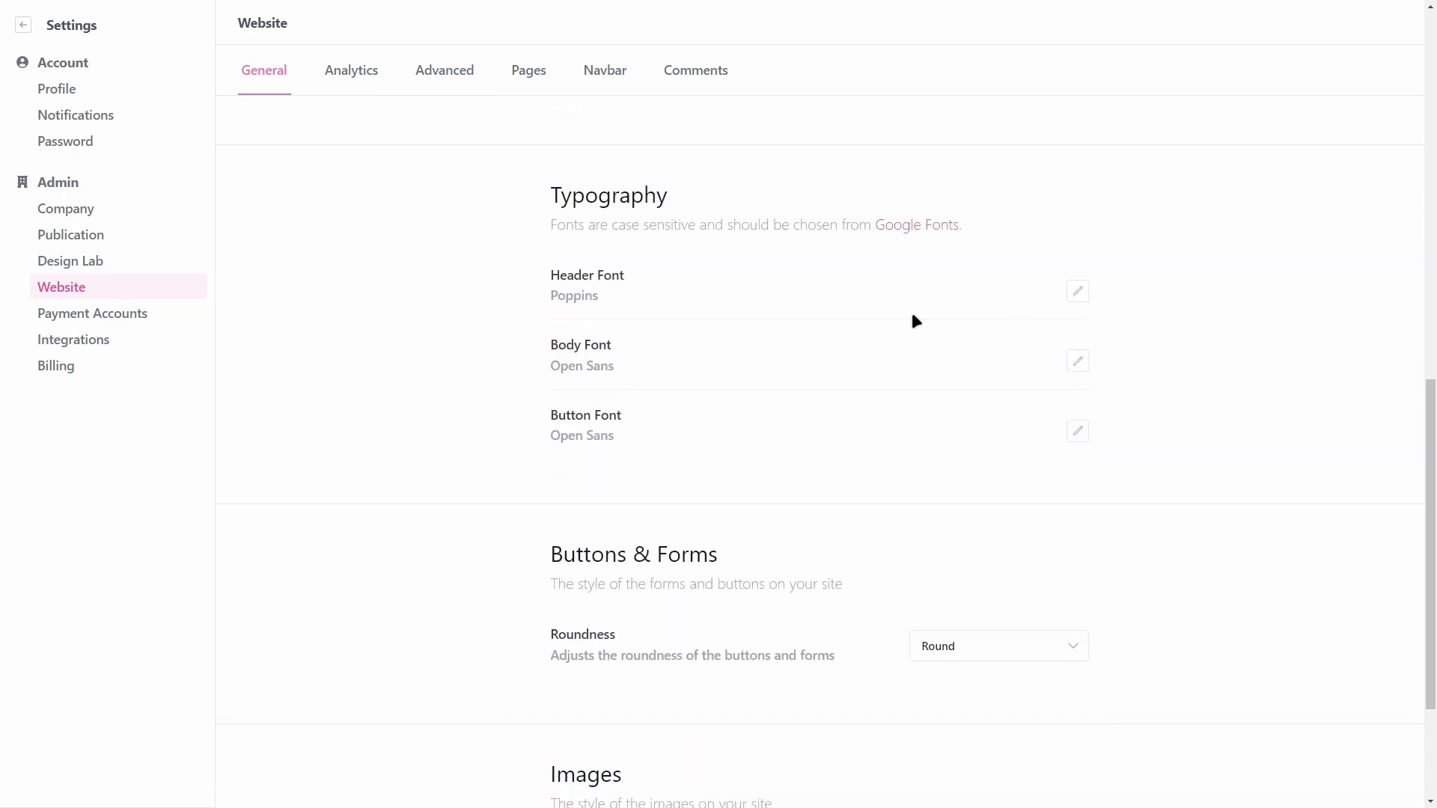
Step: Edit the Header Font field and select its Poppins value, then return to the page top
{"action": "left_click", "coordinate": [1078, 291]}
{"action": "left_click_drag", "start_coordinate": [651, 300], "coordinate": [388, 304]}
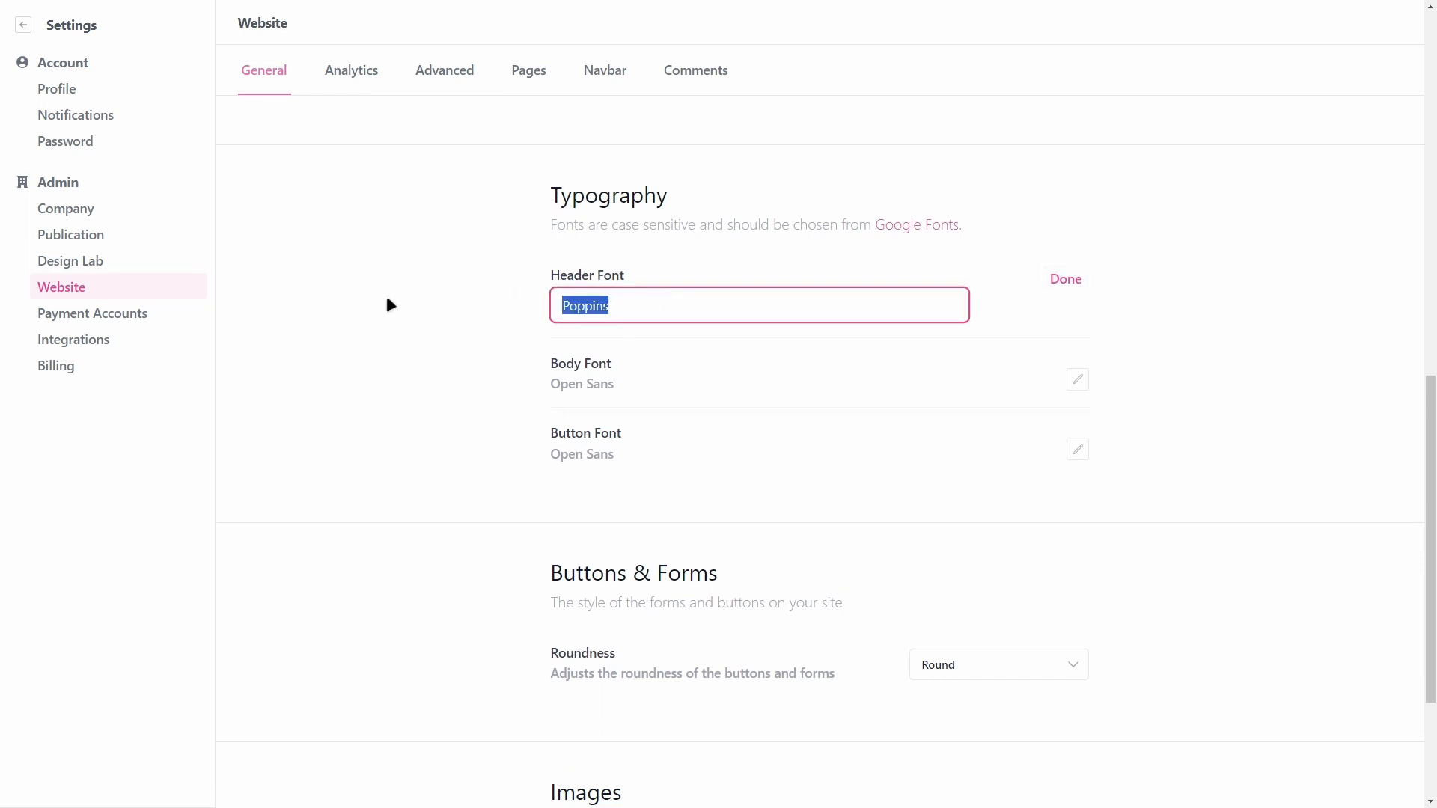
{"action": "left_click_drag", "start_coordinate": [879, 228], "coordinate": [886, 249]}
{"action": "left_click_drag", "start_coordinate": [614, 310], "coordinate": [466, 315]}
{"action": "left_click", "coordinate": [426, 257]}
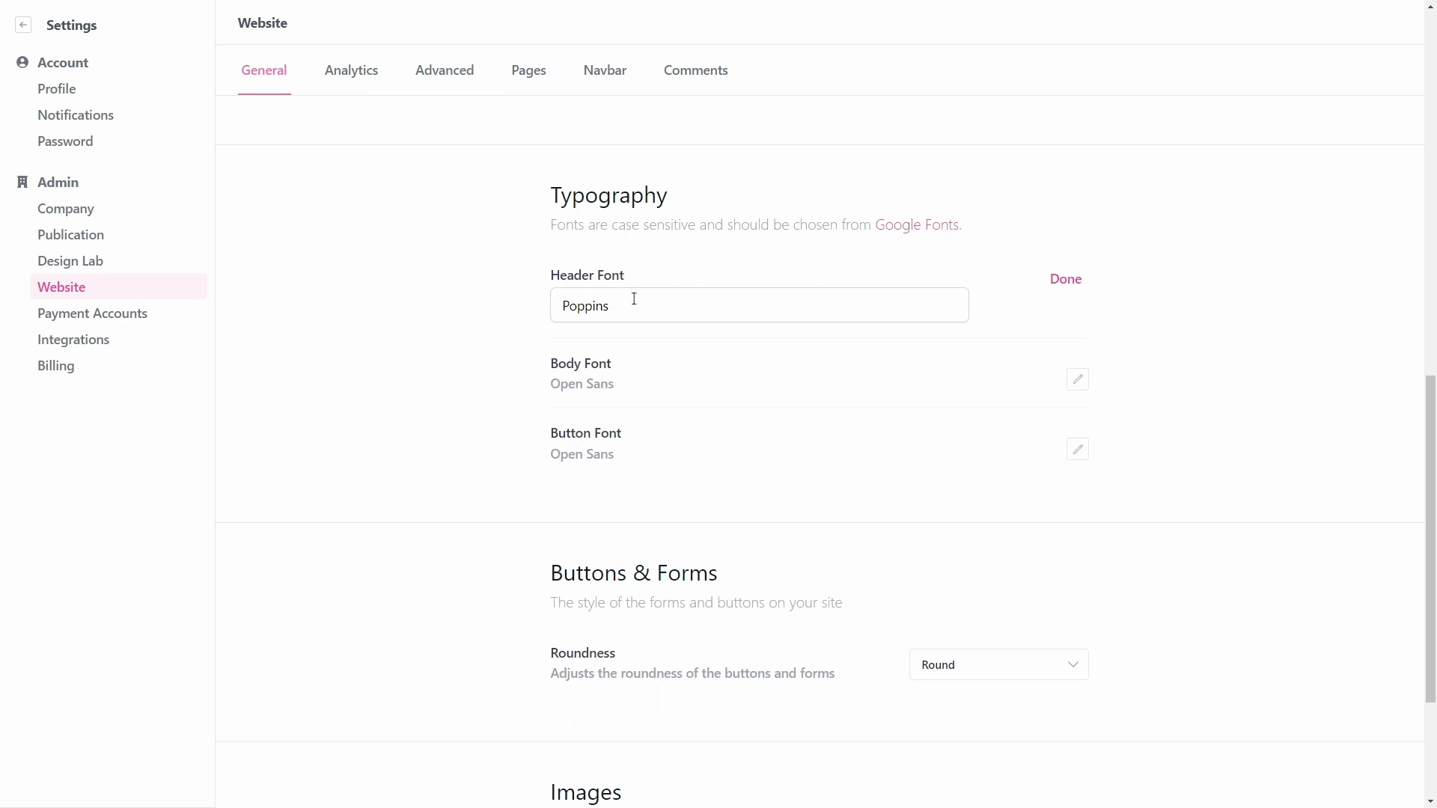
{"action": "left_click_drag", "start_coordinate": [634, 299], "coordinate": [494, 295]}
{"action": "left_click", "coordinate": [1093, 297]}
{"action": "scroll", "coordinate": [465, 372], "scroll_direction": "down", "scroll_amount": 3}
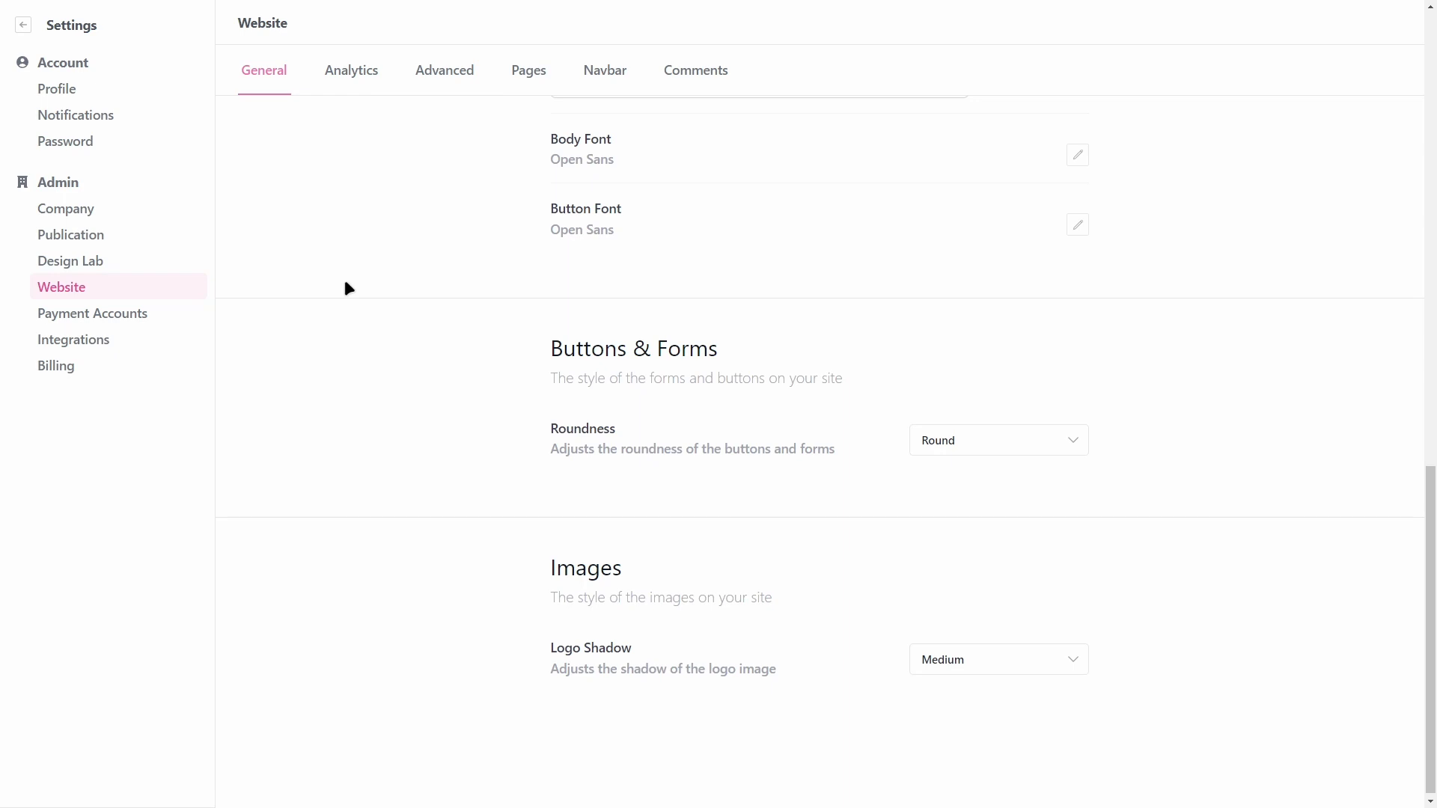
{"action": "scroll", "coordinate": [348, 288], "scroll_direction": "up", "scroll_amount": 1}
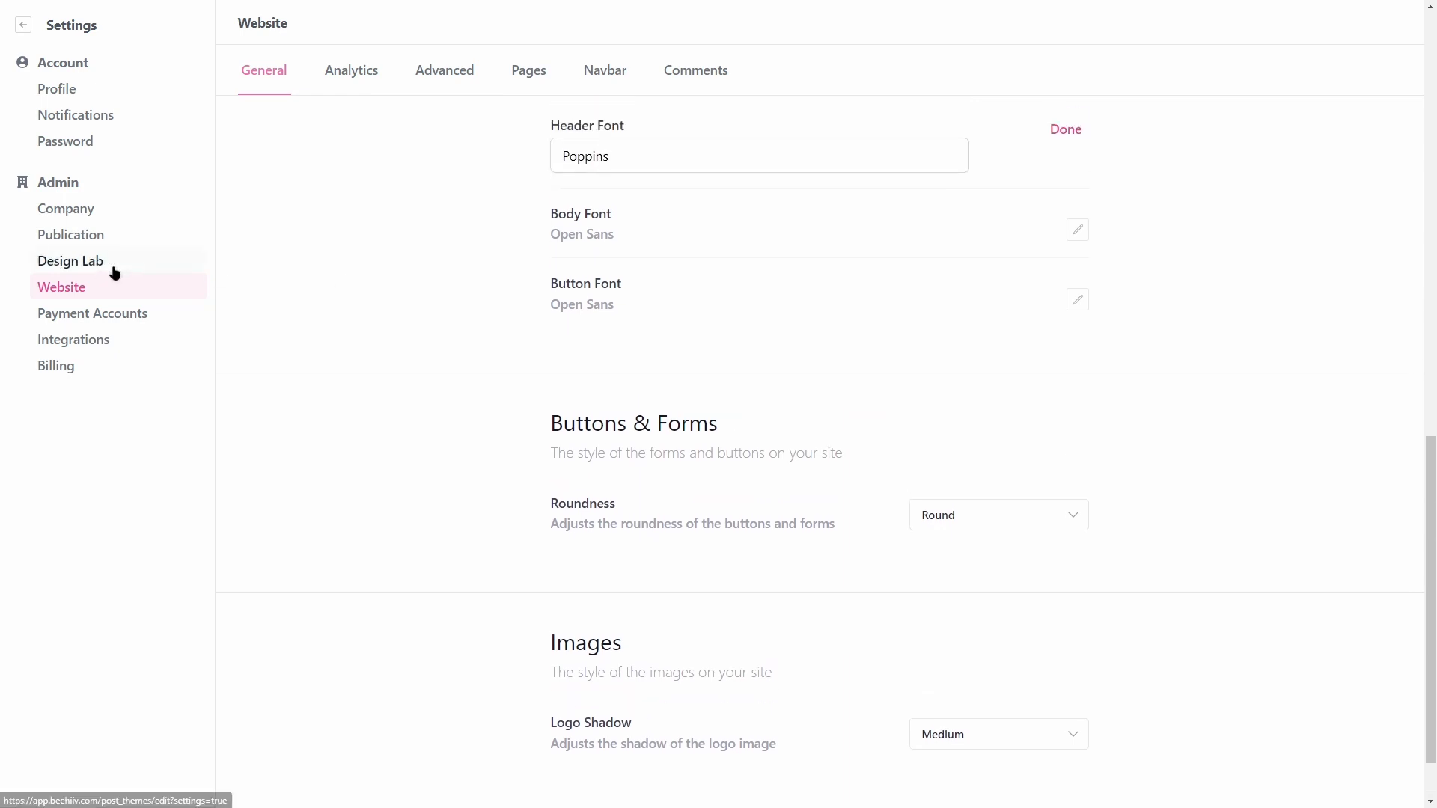
{"action": "scroll", "coordinate": [644, 517], "scroll_direction": "up", "scroll_amount": 2}
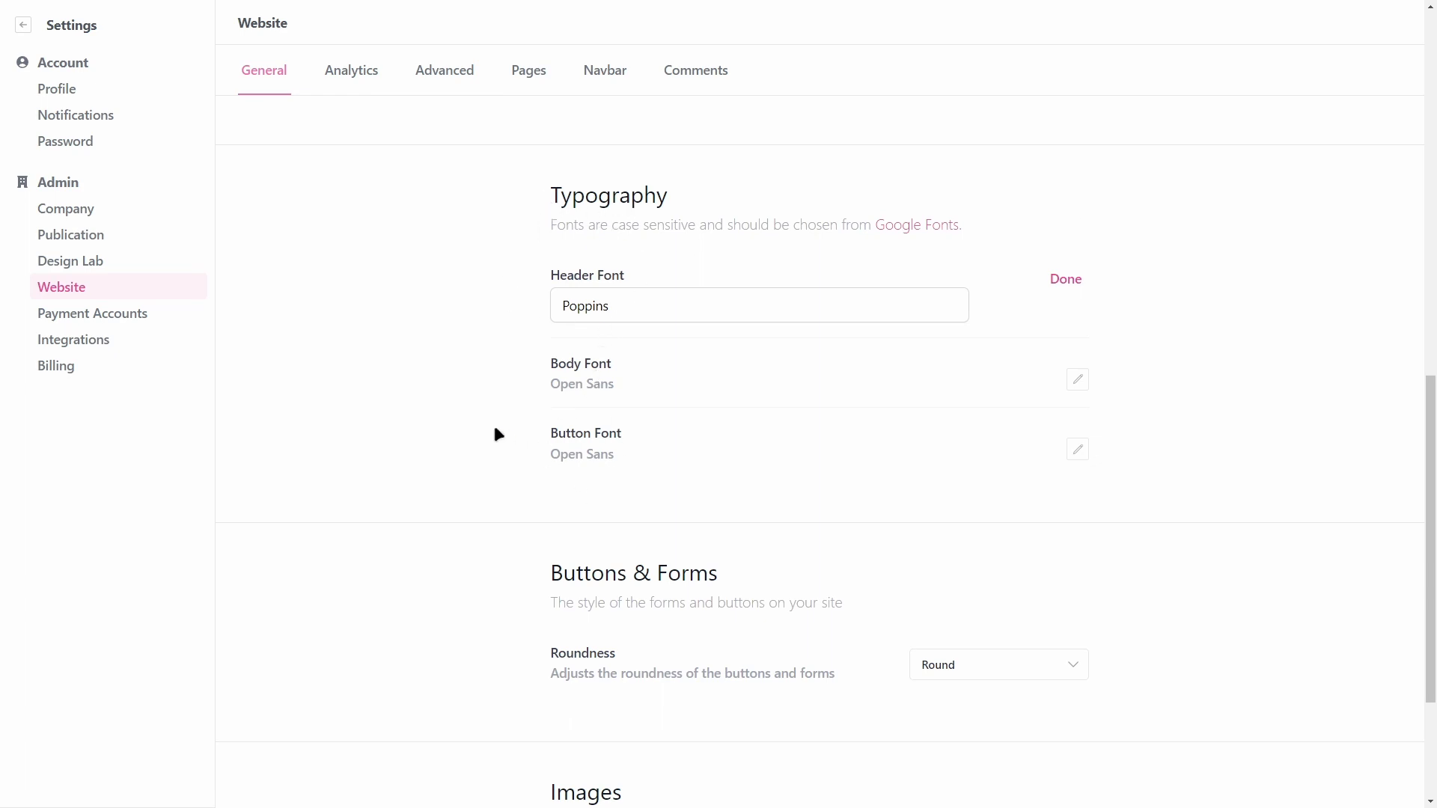
{"action": "scroll", "coordinate": [494, 429], "scroll_direction": "up", "scroll_amount": 2}
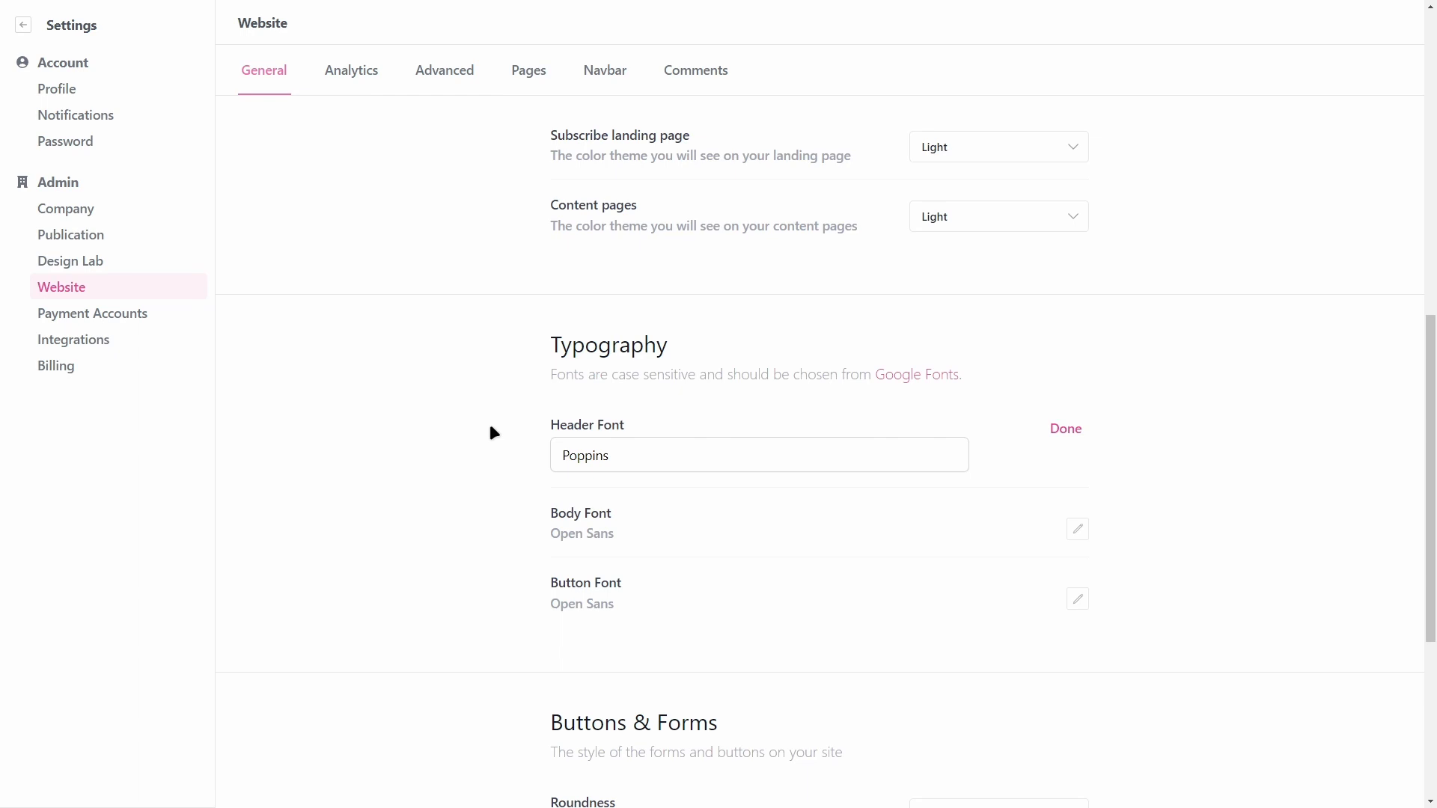
{"action": "scroll", "coordinate": [518, 428], "scroll_direction": "up", "scroll_amount": 10}
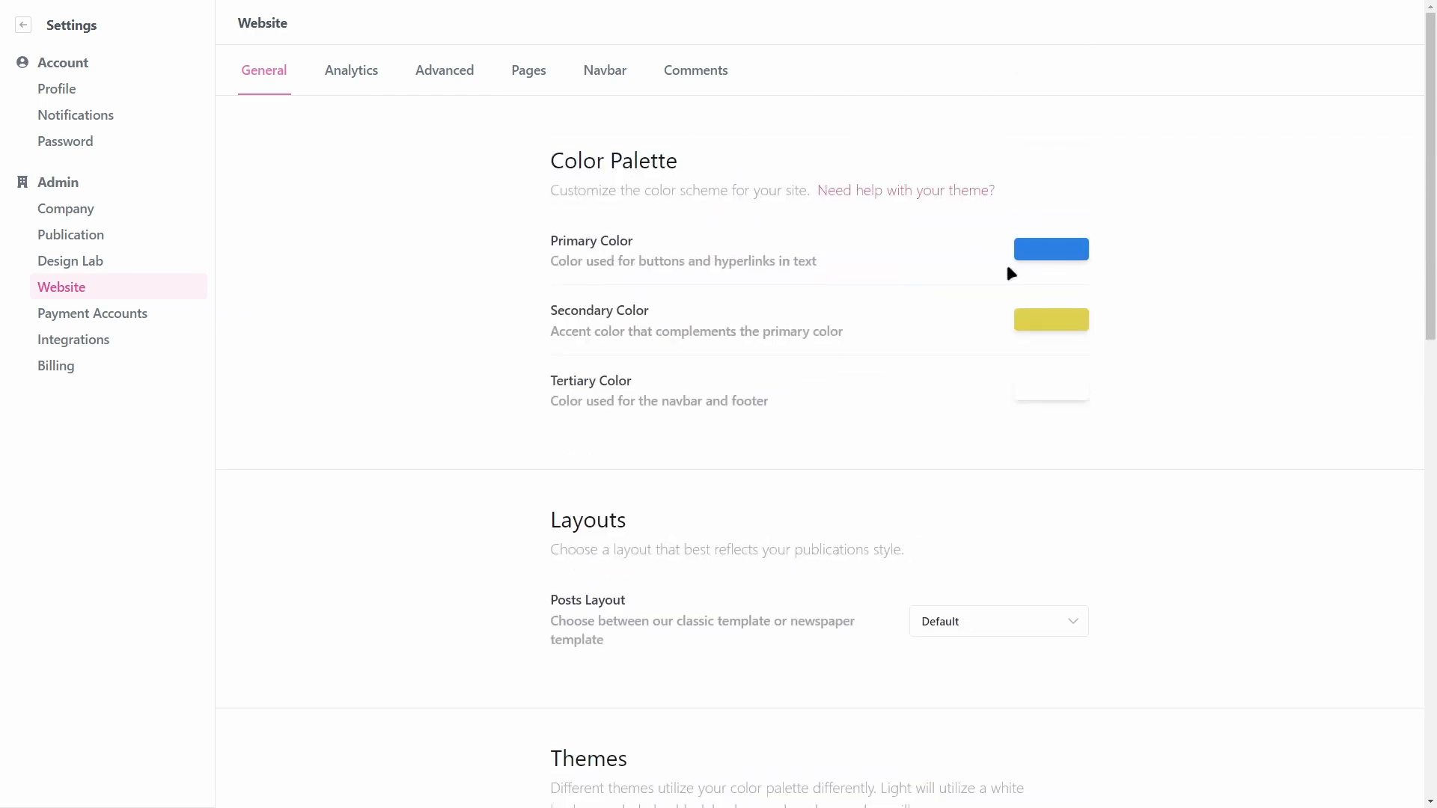
Step: Confirm Poppins as the header font and review the button Roundness options
{"action": "scroll", "coordinate": [1011, 274], "scroll_direction": "down", "scroll_amount": 12}
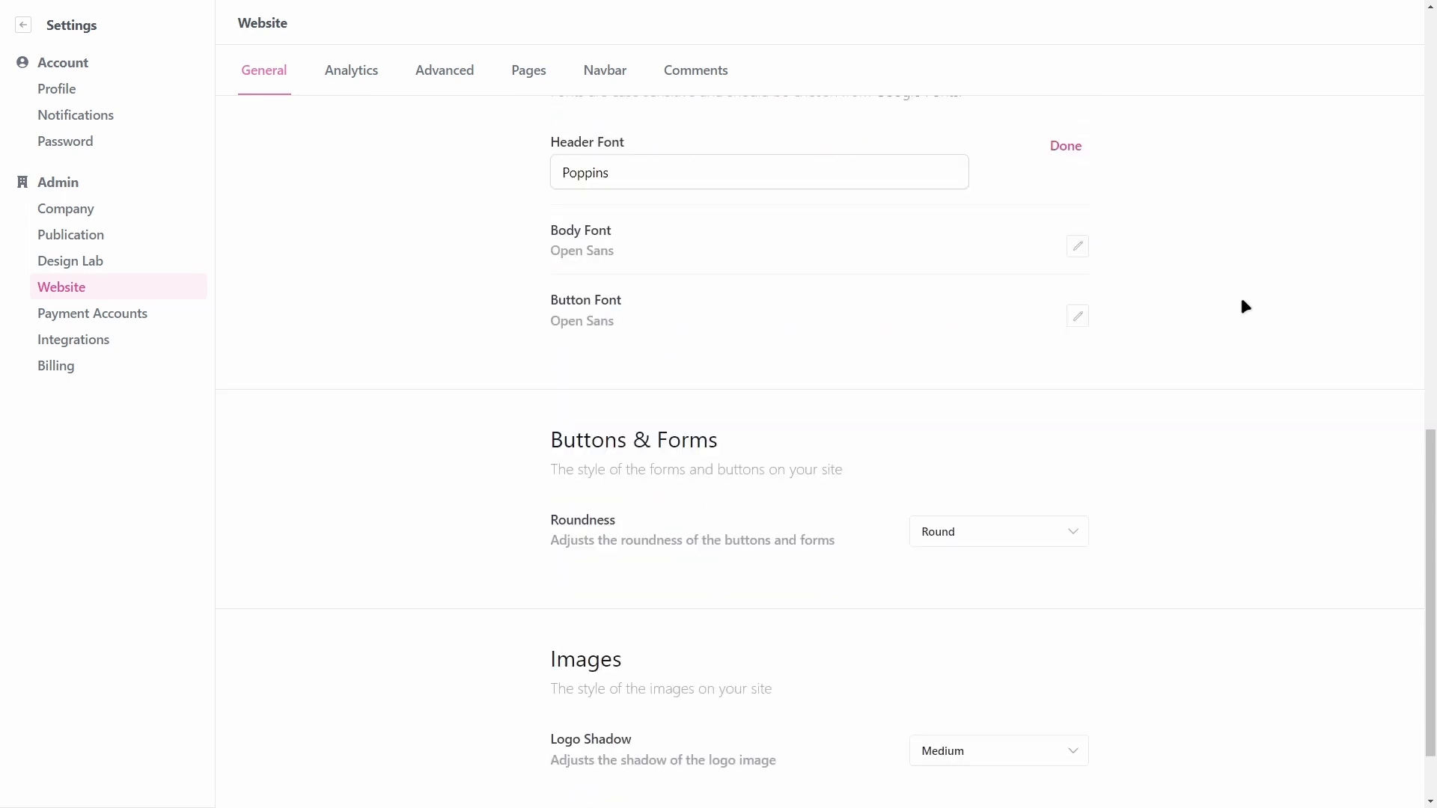
{"action": "left_click", "coordinate": [1066, 146]}
{"action": "scroll", "coordinate": [1232, 260], "scroll_direction": "down", "scroll_amount": 1}
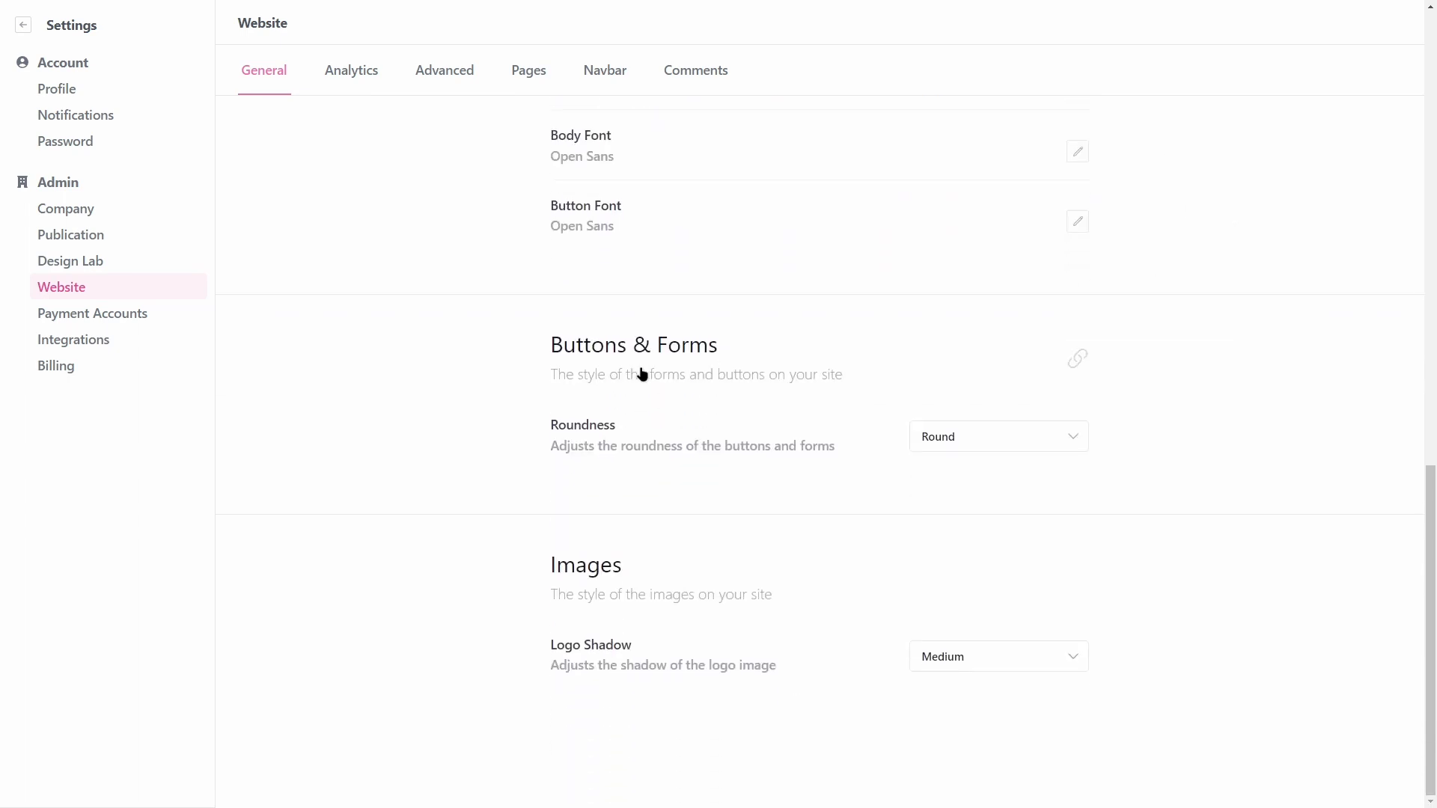
{"action": "left_click", "coordinate": [921, 440]}
{"action": "left_click", "coordinate": [723, 574]}
Step: Check the Logo Shadow options, then show the Analytics tracking pixel settings
{"action": "left_click", "coordinate": [968, 658]}
{"action": "scroll", "coordinate": [572, 281], "scroll_direction": "up", "scroll_amount": 5}
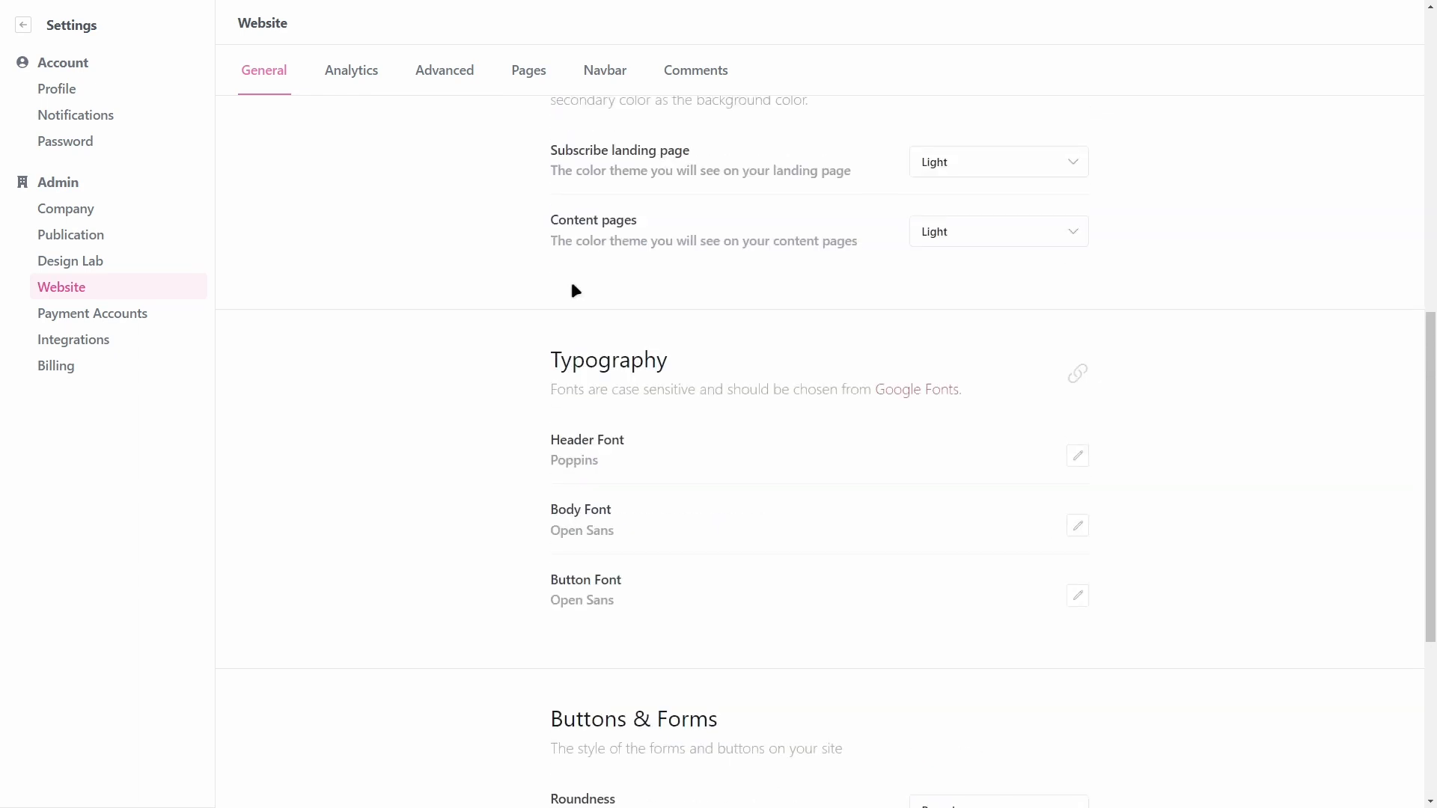
{"action": "left_click", "coordinate": [356, 75]}
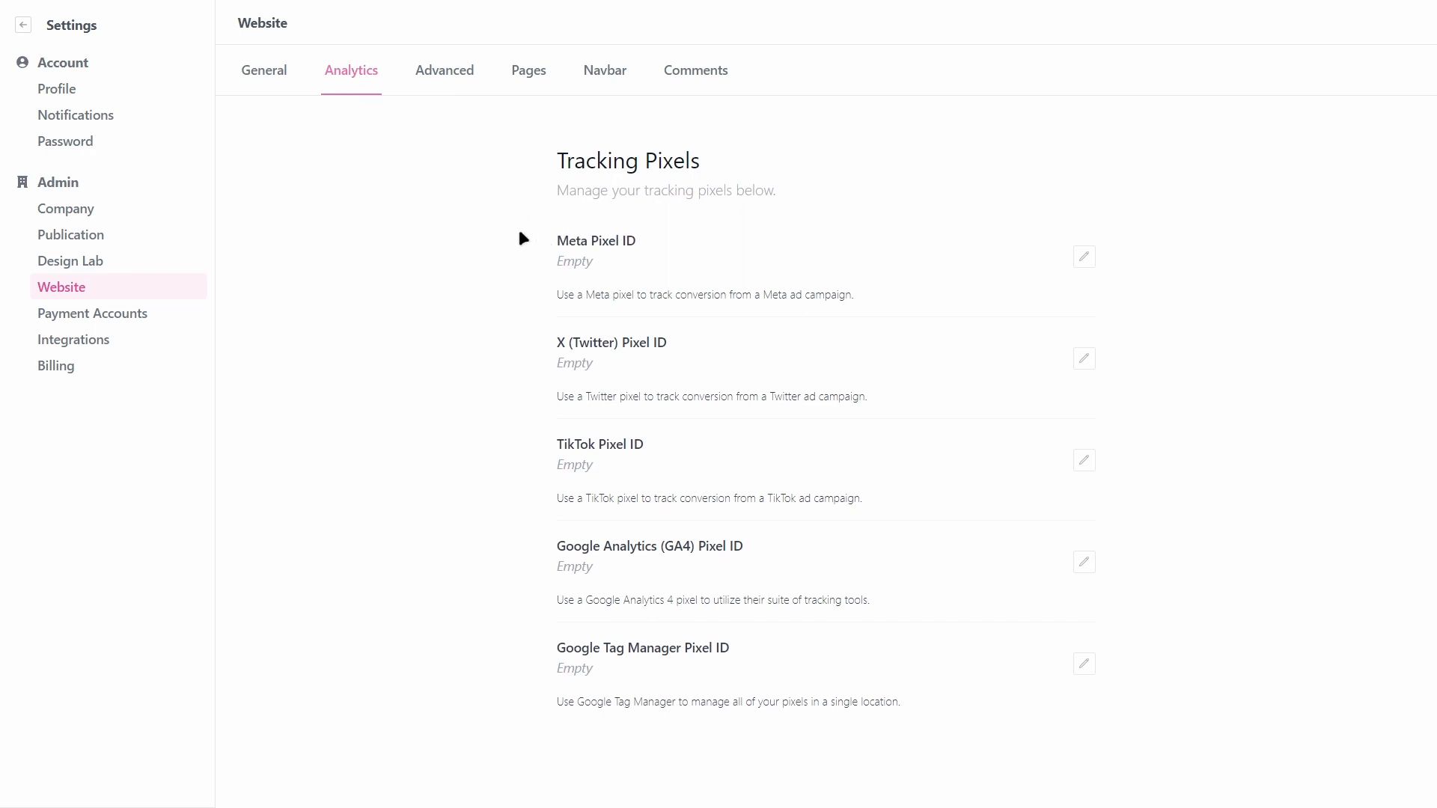
Step: Review the Advanced tab's Subscribe Flow settings, then switch to the Pages tab
{"action": "left_click", "coordinate": [453, 74]}
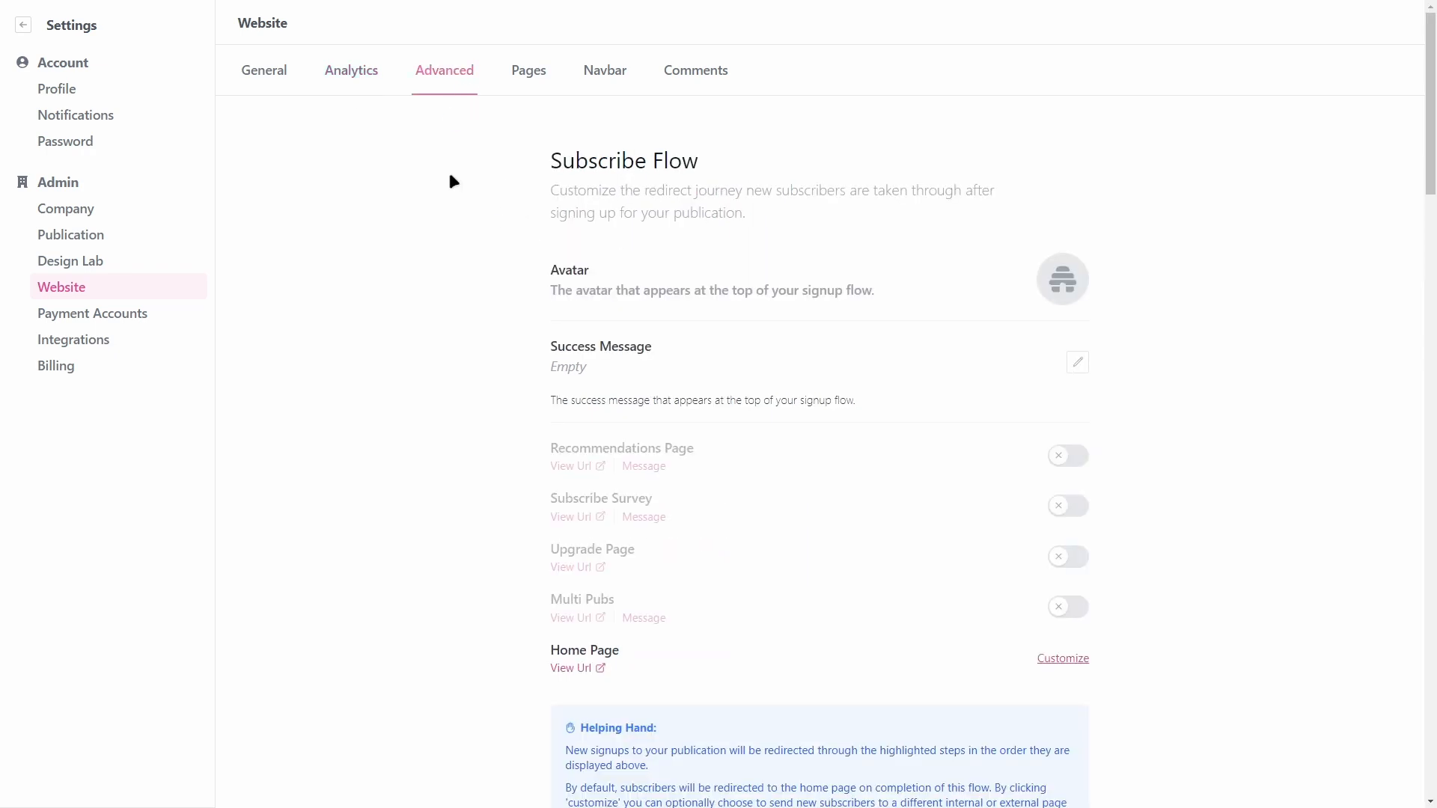
{"action": "scroll", "coordinate": [575, 273], "scroll_direction": "down", "scroll_amount": 1}
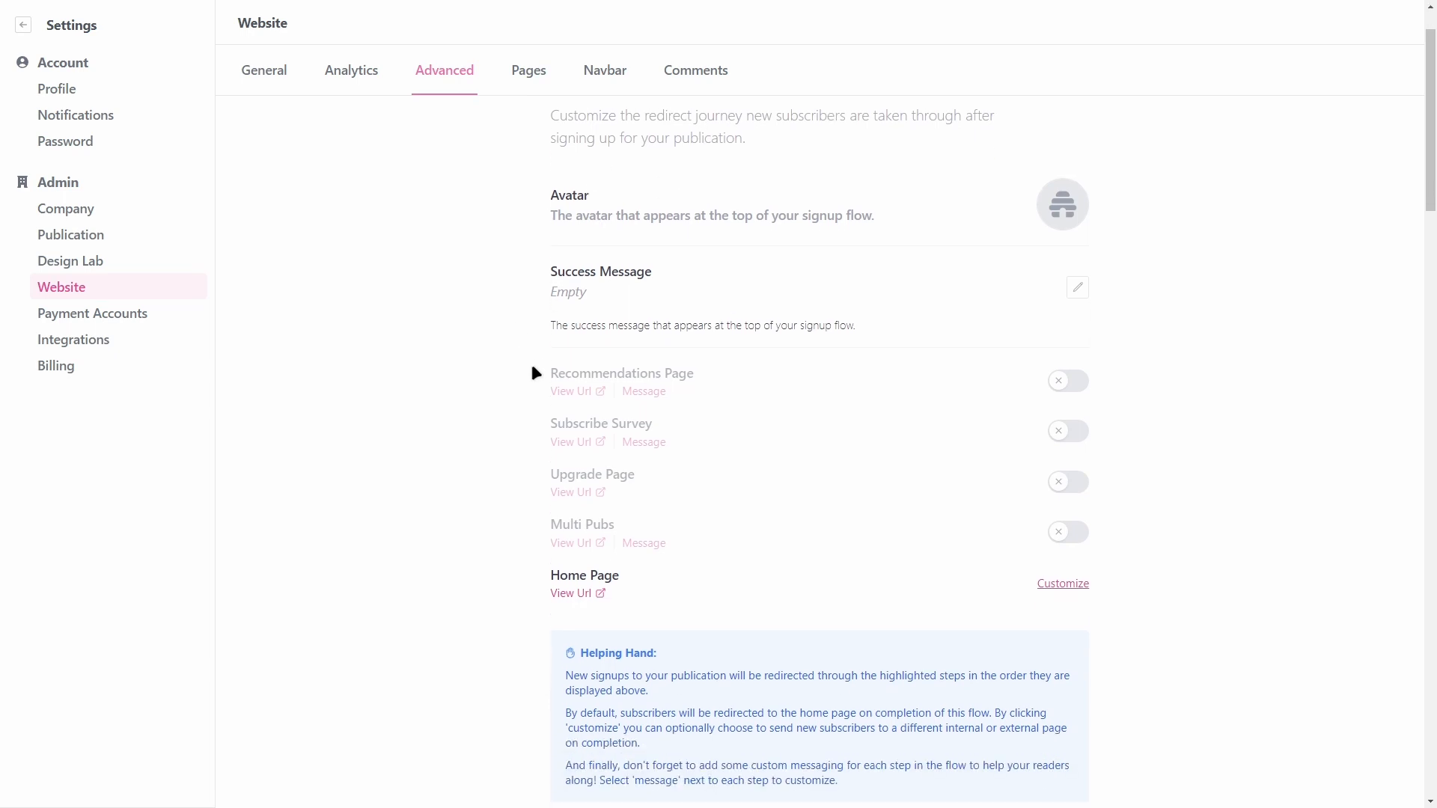
{"action": "scroll", "coordinate": [509, 397], "scroll_direction": "down", "scroll_amount": 1}
{"action": "scroll", "coordinate": [486, 408], "scroll_direction": "up", "scroll_amount": 2}
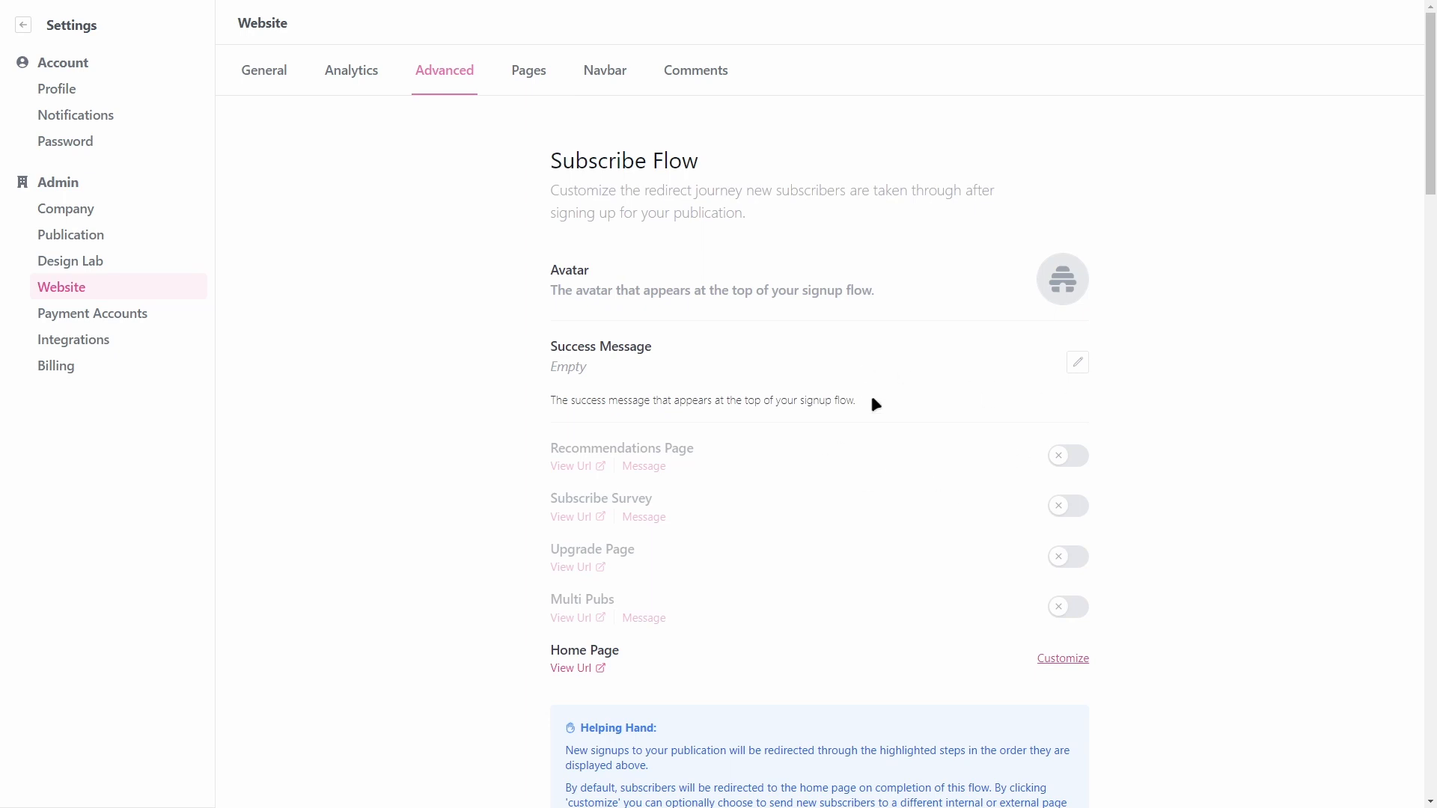
{"action": "left_click", "coordinate": [523, 67]}
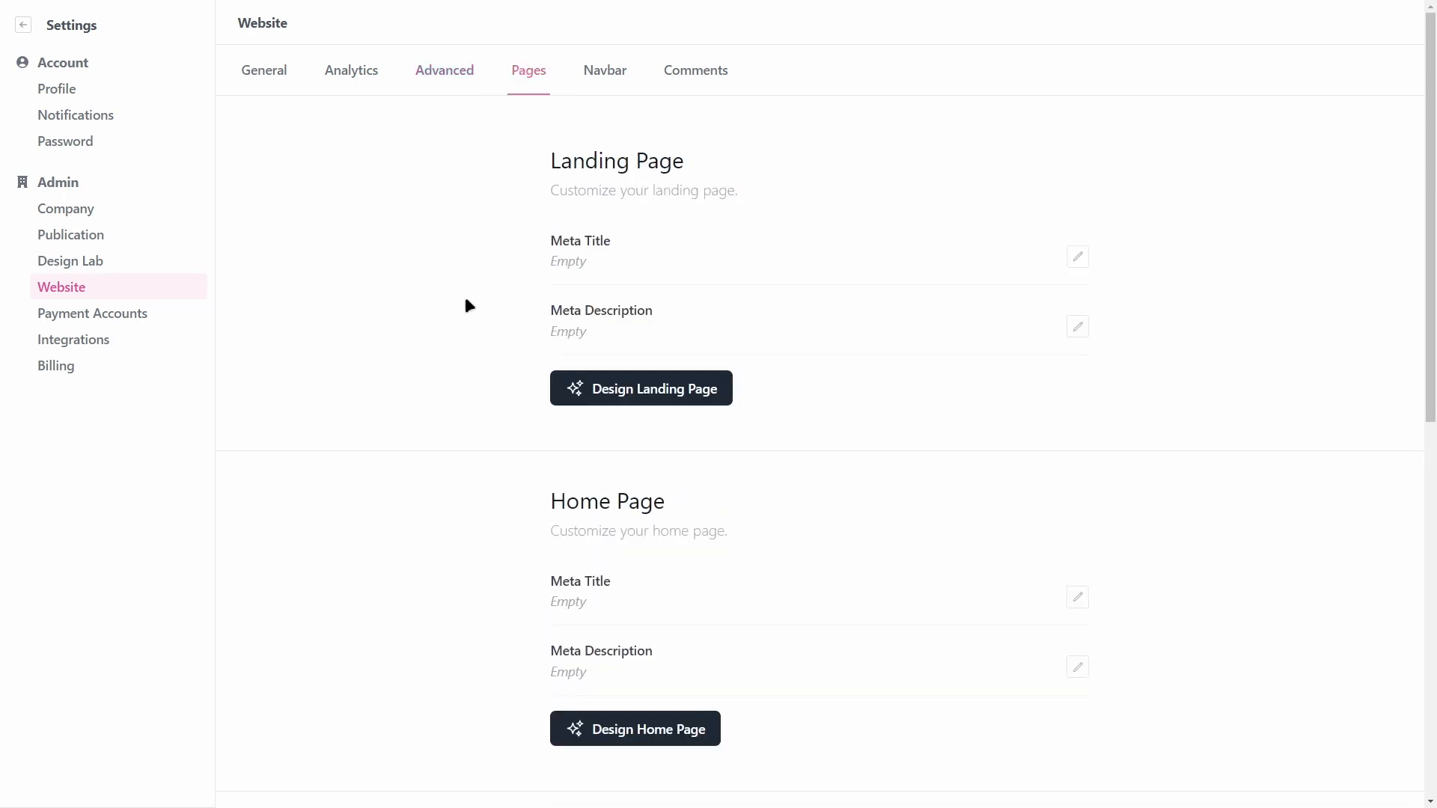
Step: Look over the Pages and Navbar tabs of the Website settings
{"action": "scroll", "coordinate": [700, 487], "scroll_direction": "down", "scroll_amount": 10}
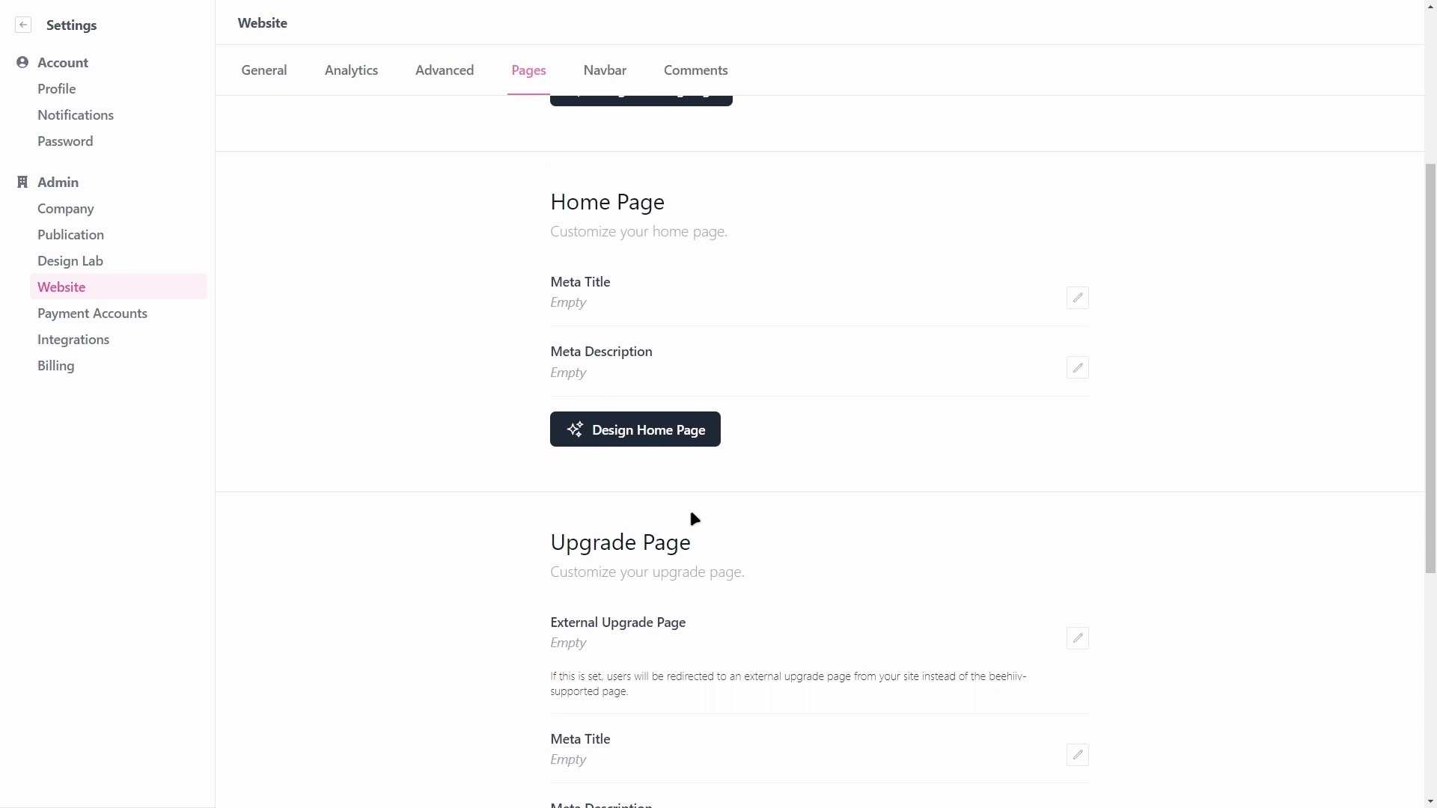
{"action": "scroll", "coordinate": [644, 507], "scroll_direction": "up", "scroll_amount": 10}
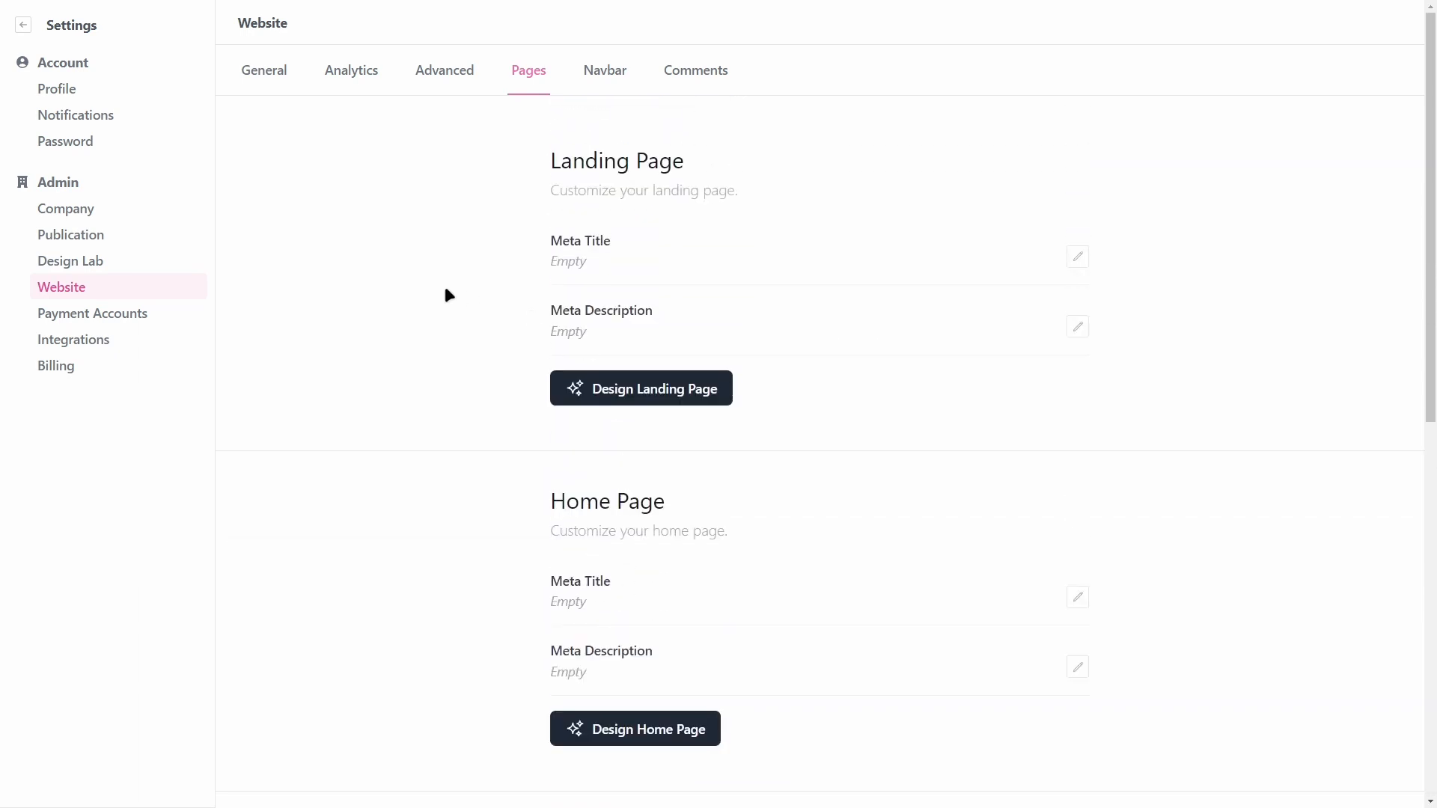
{"action": "left_click", "coordinate": [599, 70]}
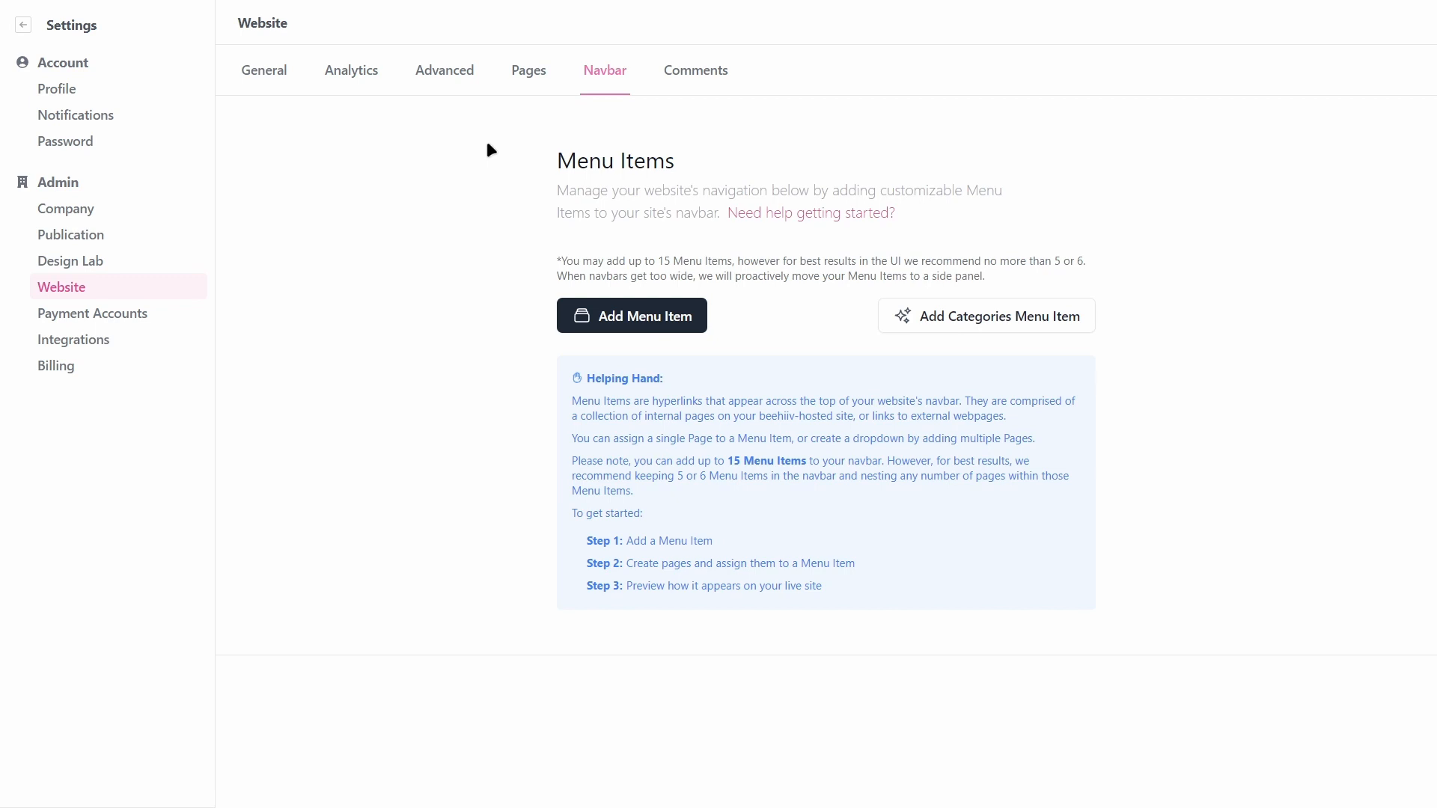
{"action": "left_click", "coordinate": [526, 72]}
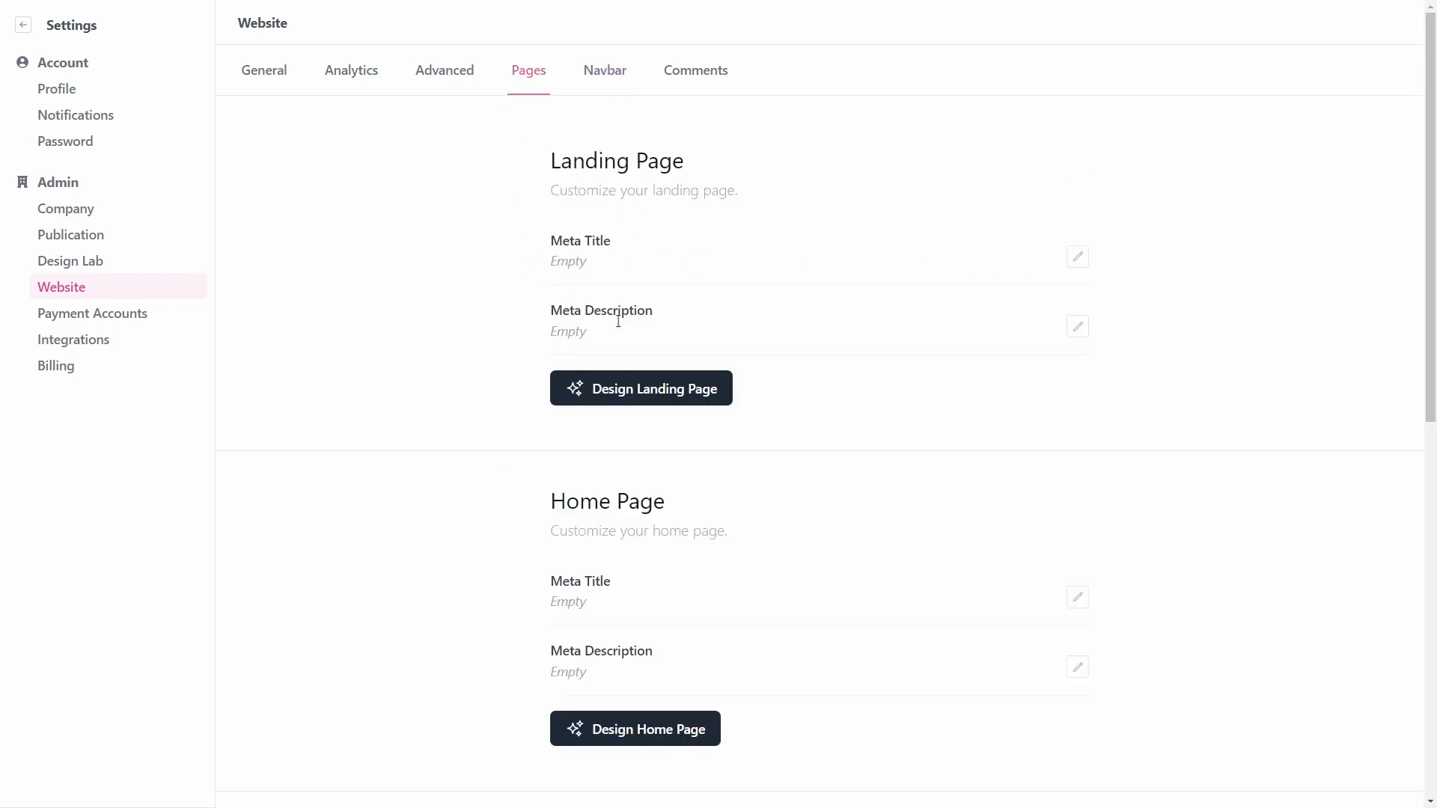
Step: Switch on Enable comments for website posts, then go to Payment Accounts
{"action": "left_click", "coordinate": [695, 69]}
{"action": "scroll", "coordinate": [642, 300], "scroll_direction": "down", "scroll_amount": 2}
{"action": "scroll", "coordinate": [645, 313], "scroll_direction": "up", "scroll_amount": 1}
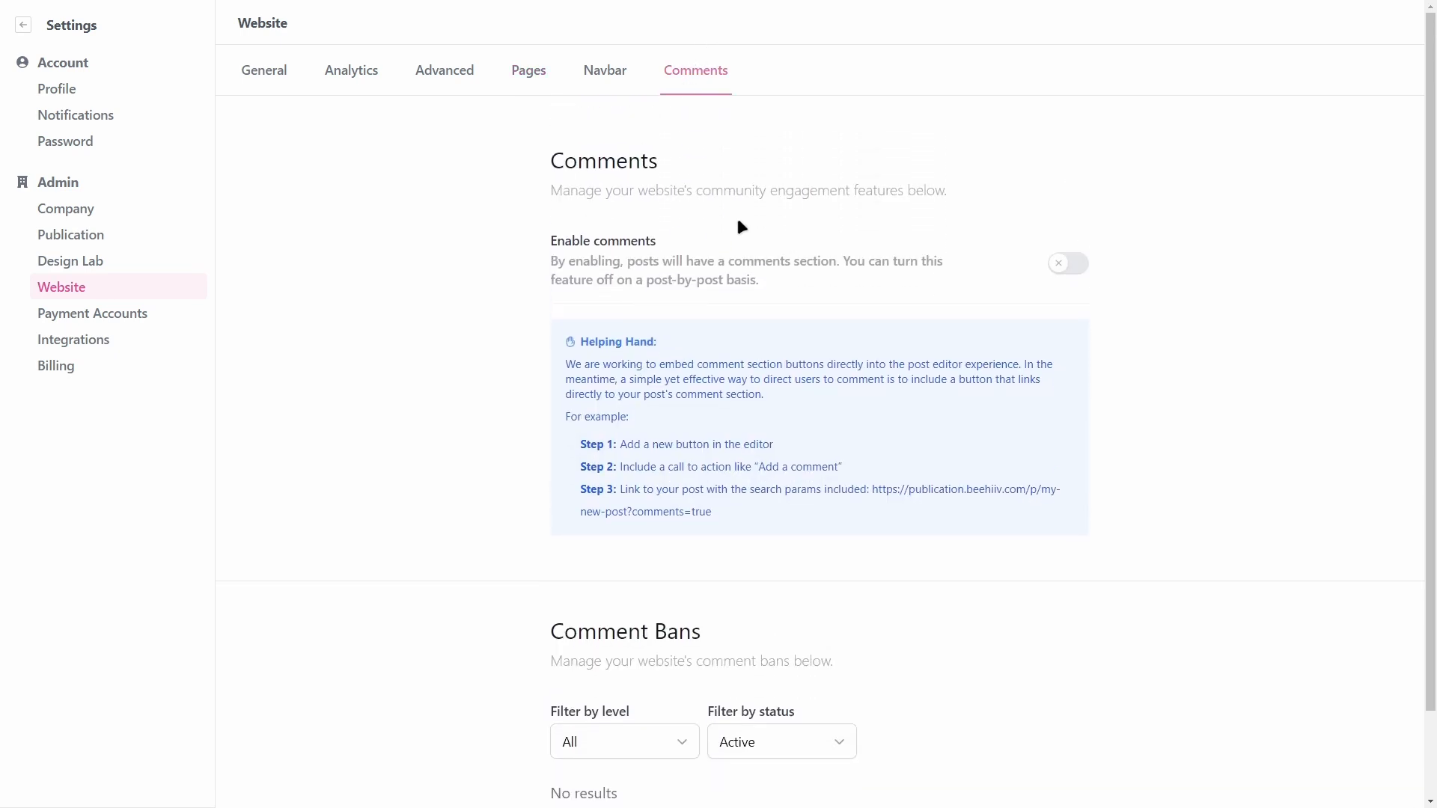
{"action": "scroll", "coordinate": [887, 240], "scroll_direction": "down", "scroll_amount": 3}
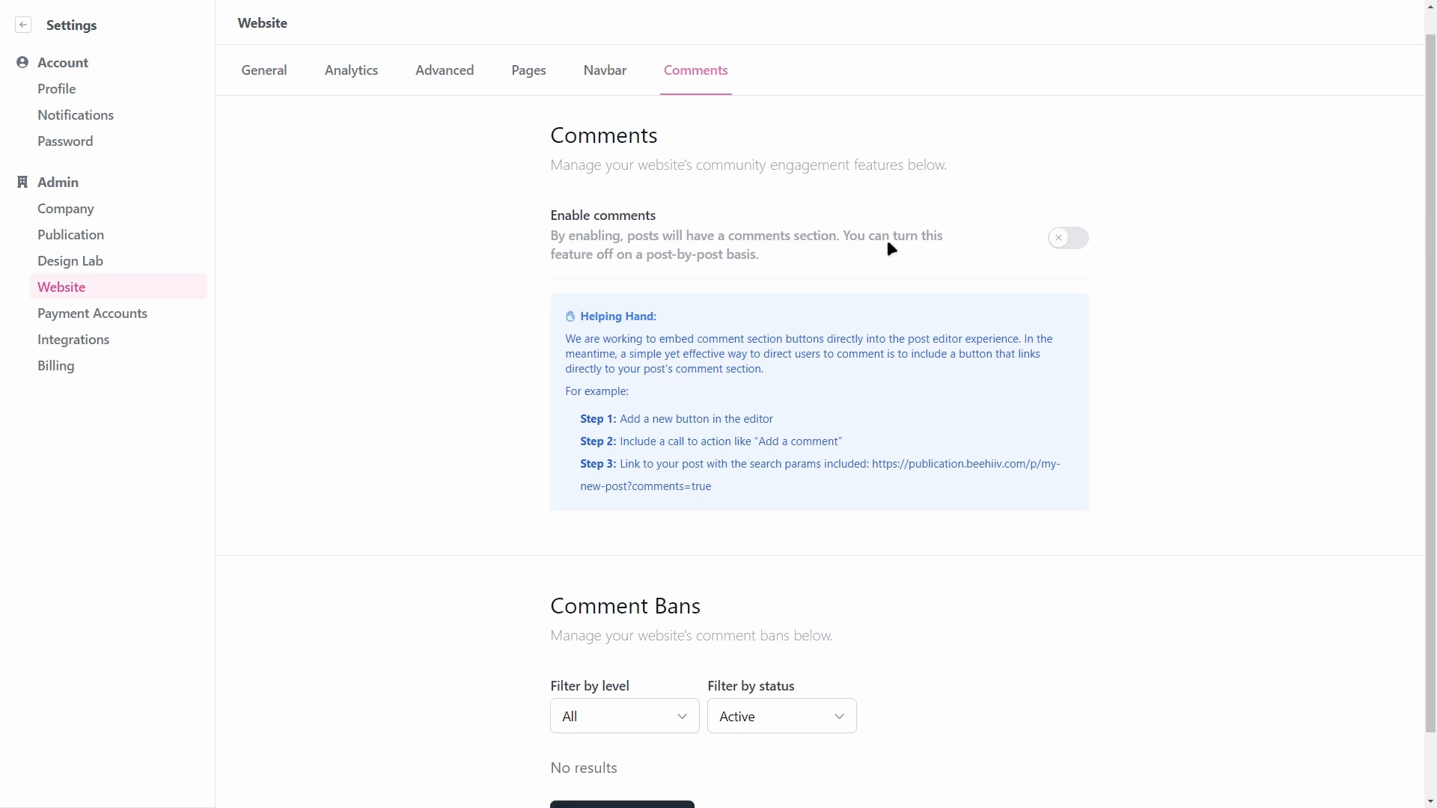
{"action": "scroll", "coordinate": [858, 578], "scroll_direction": "up", "scroll_amount": 3}
{"action": "left_click", "coordinate": [1063, 274]}
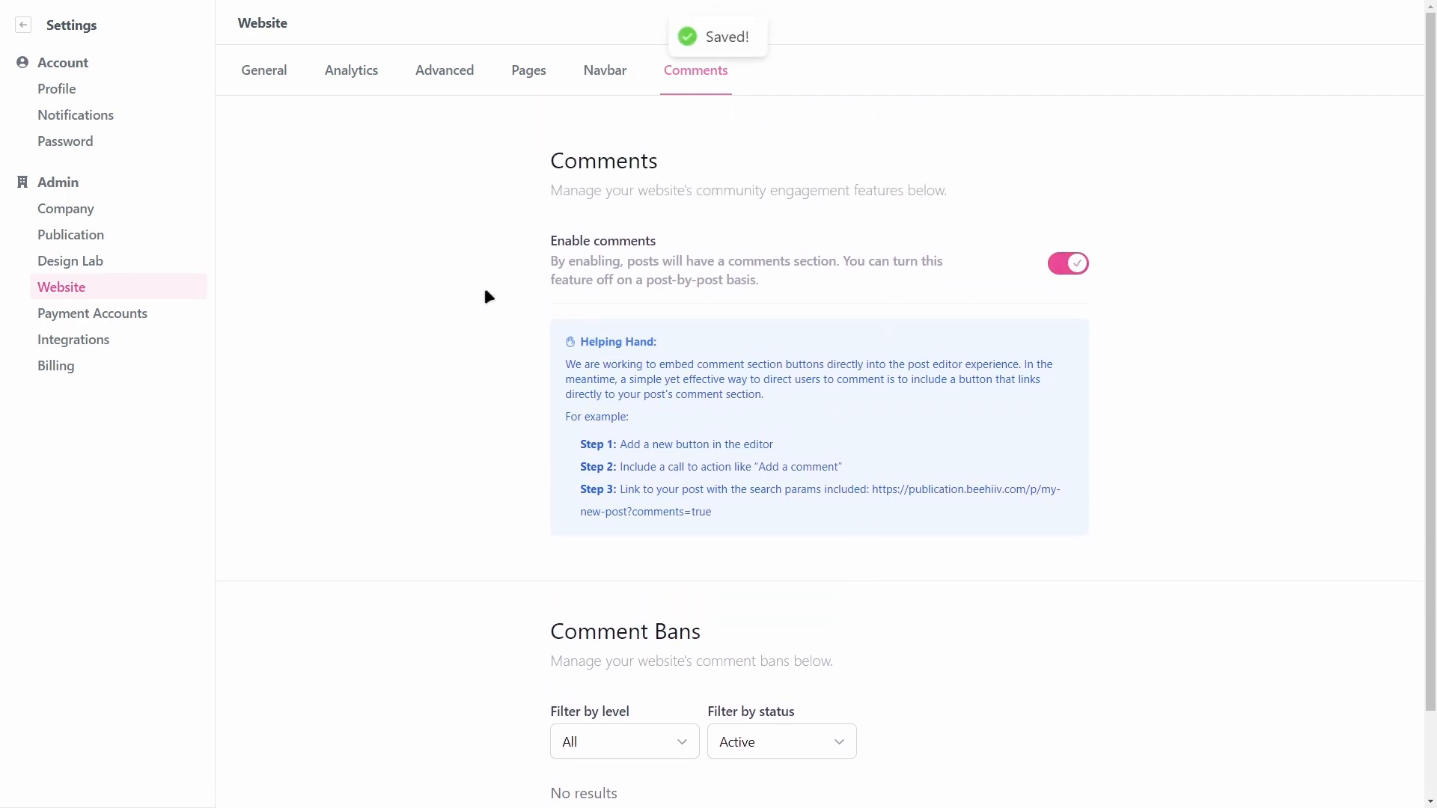
{"action": "left_click", "coordinate": [150, 315]}
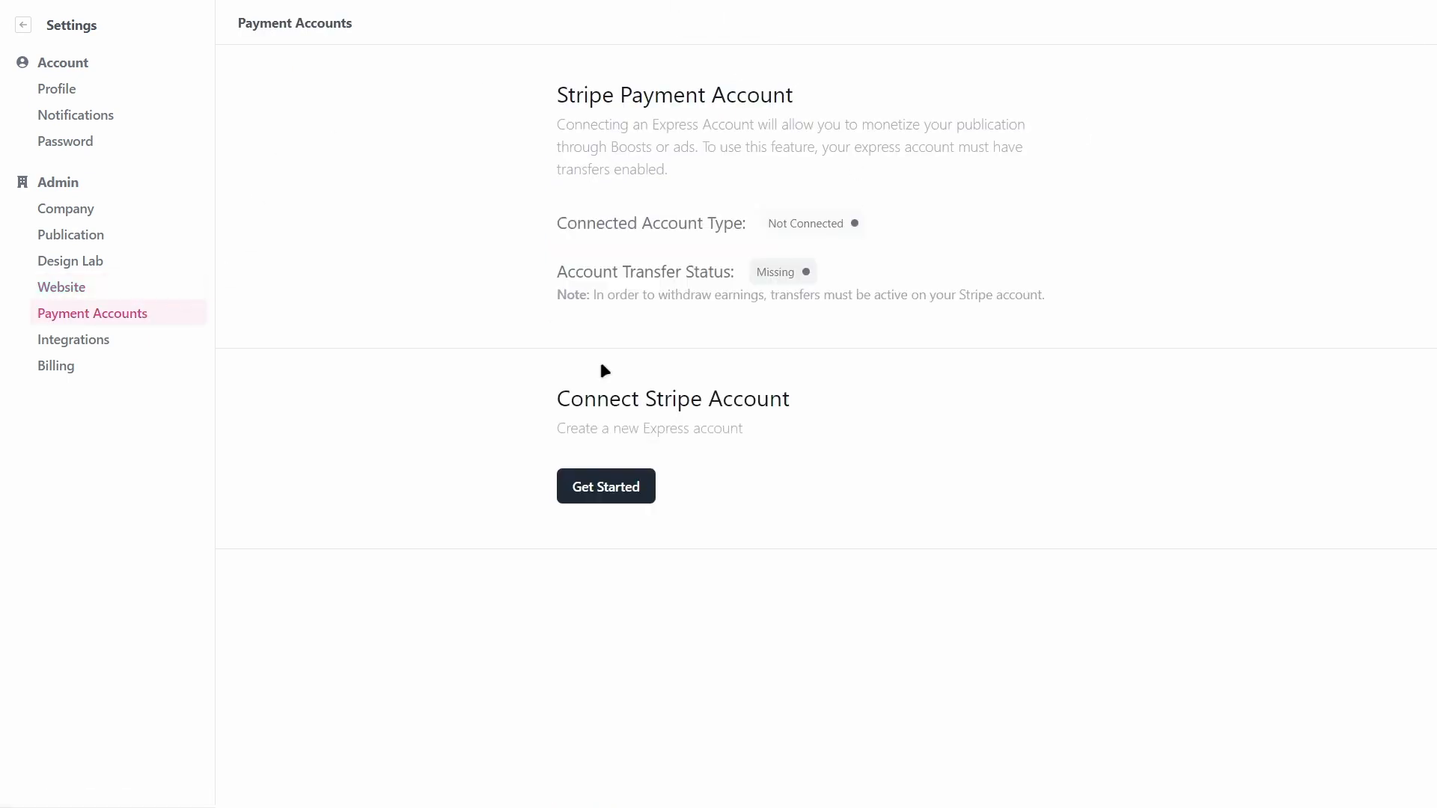
Step: Go to Integrations to see the publication ID and API key sections
{"action": "left_click", "coordinate": [72, 339]}
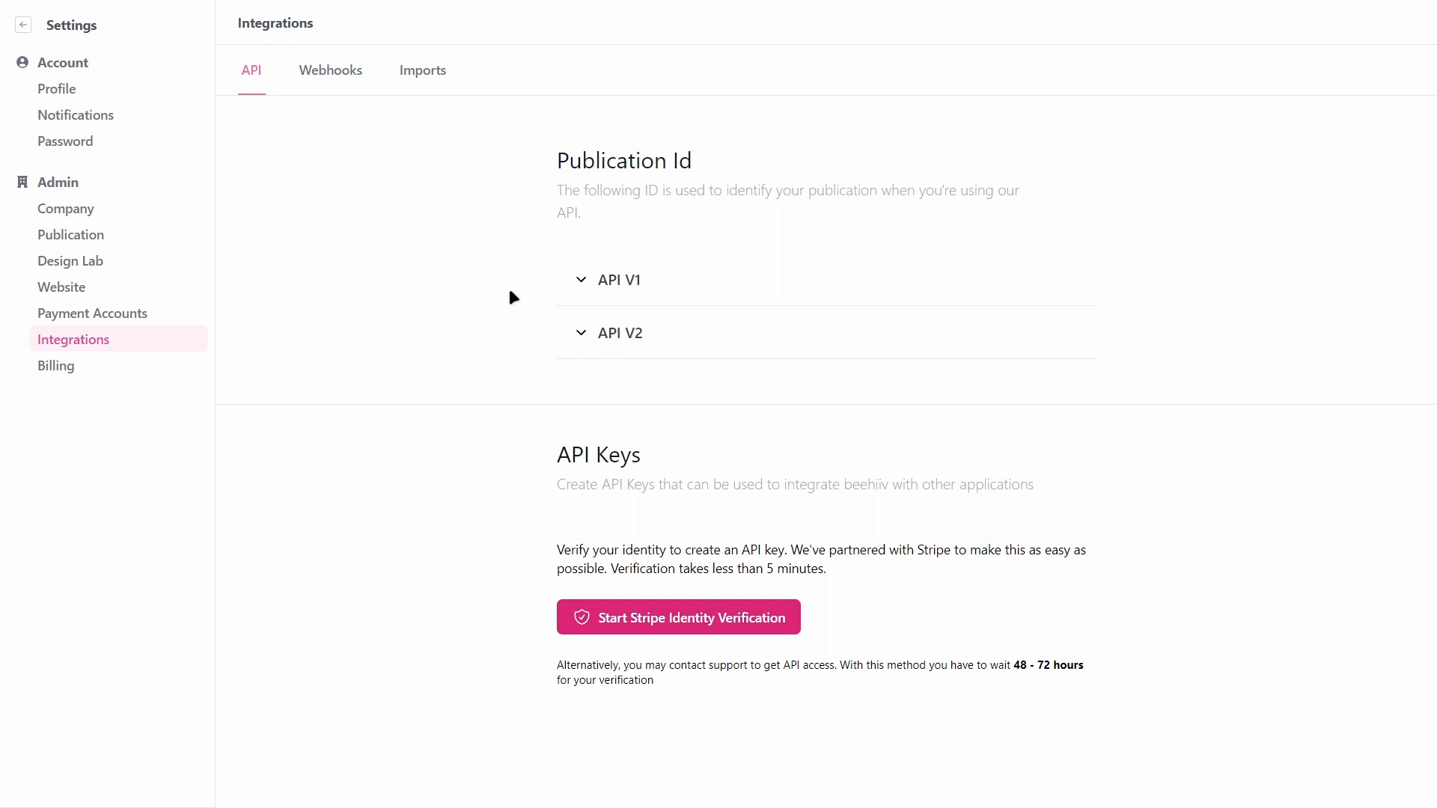
Step: Browse the Webhooks and Imports tabs, ending on the Mailchimp import option
{"action": "left_click", "coordinate": [333, 82]}
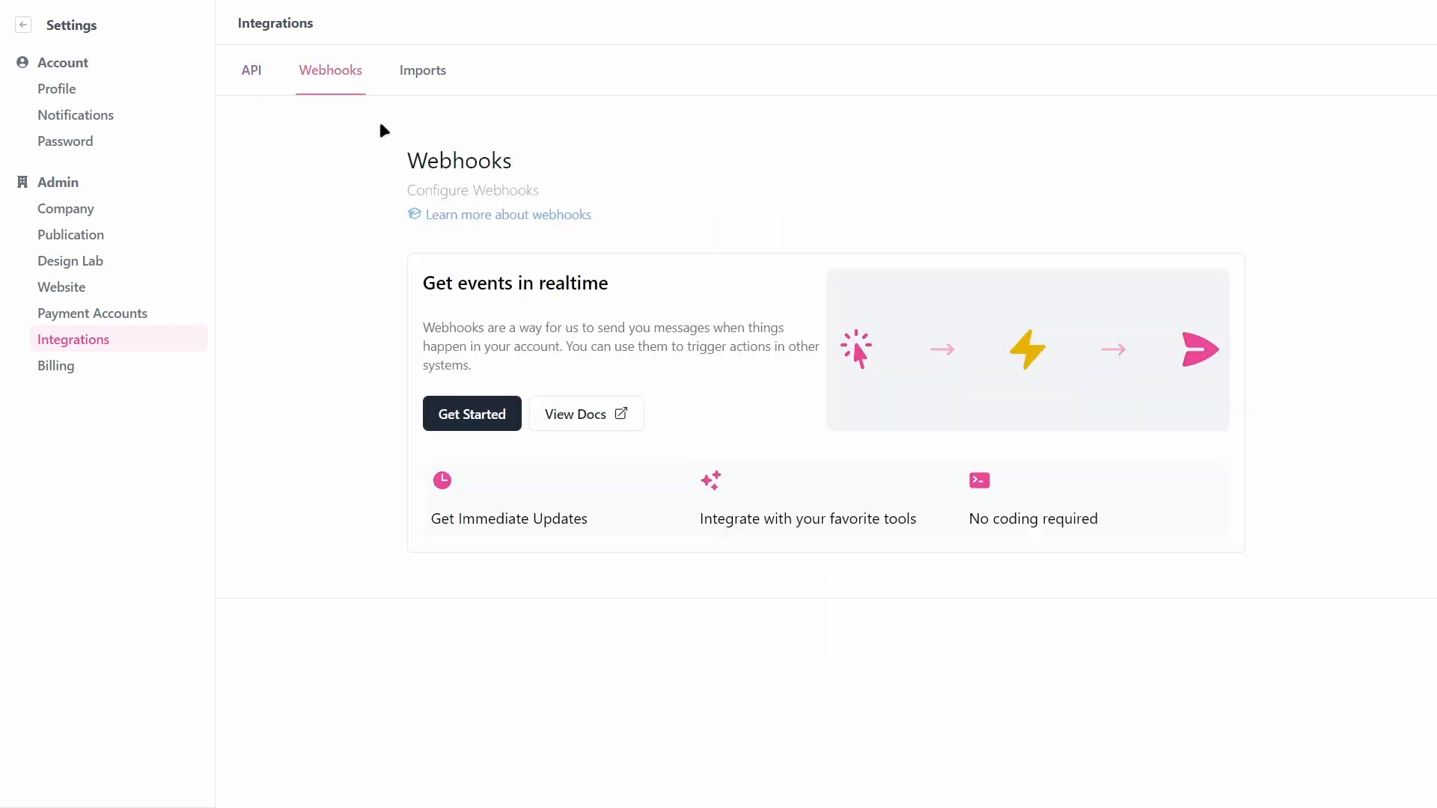
{"action": "left_click", "coordinate": [420, 87]}
{"action": "left_click", "coordinate": [352, 83]}
{"action": "left_click", "coordinate": [404, 88]}
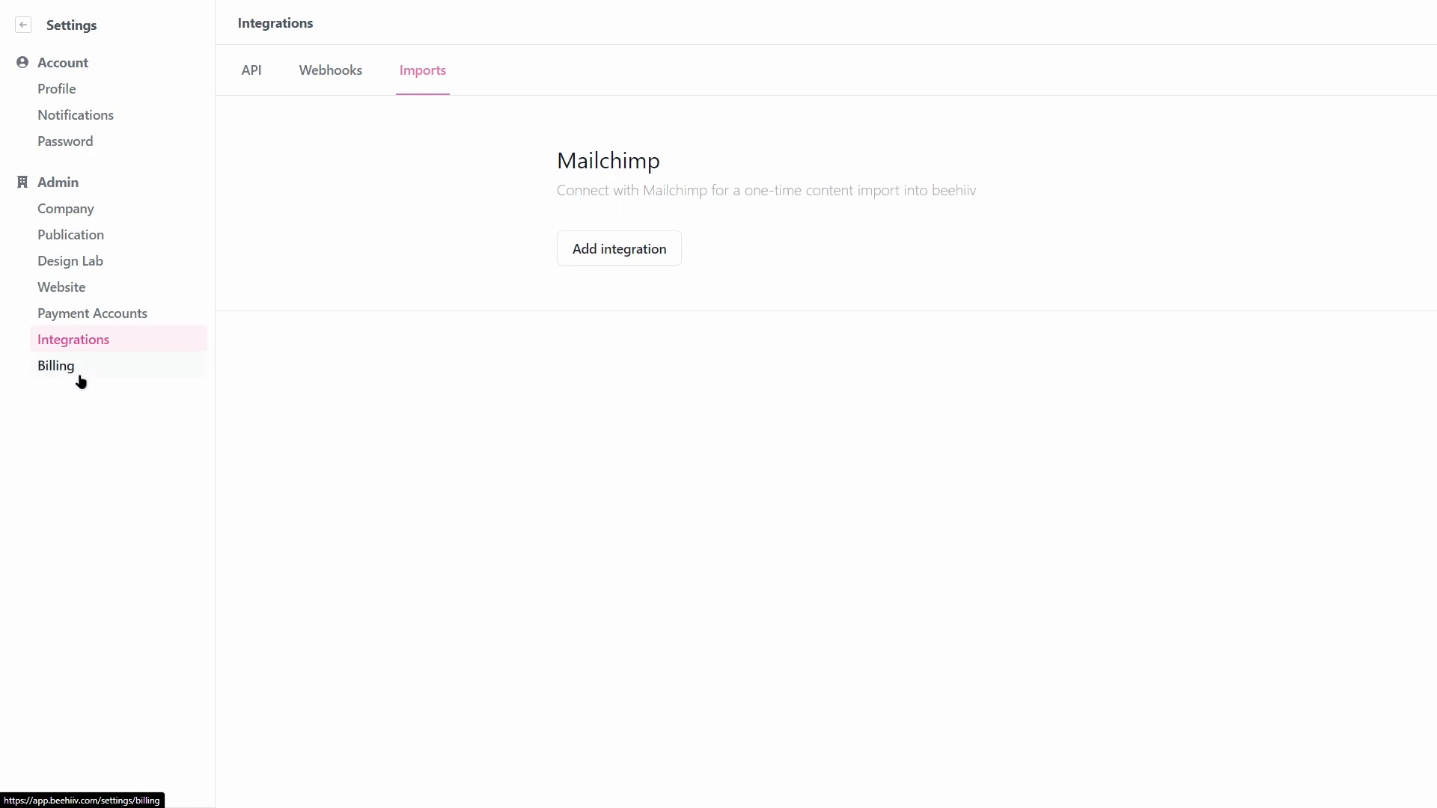
Step: Return to the dashboard, glance at notifications, and open the empty Posts list under Write
{"action": "left_click", "coordinate": [23, 25]}
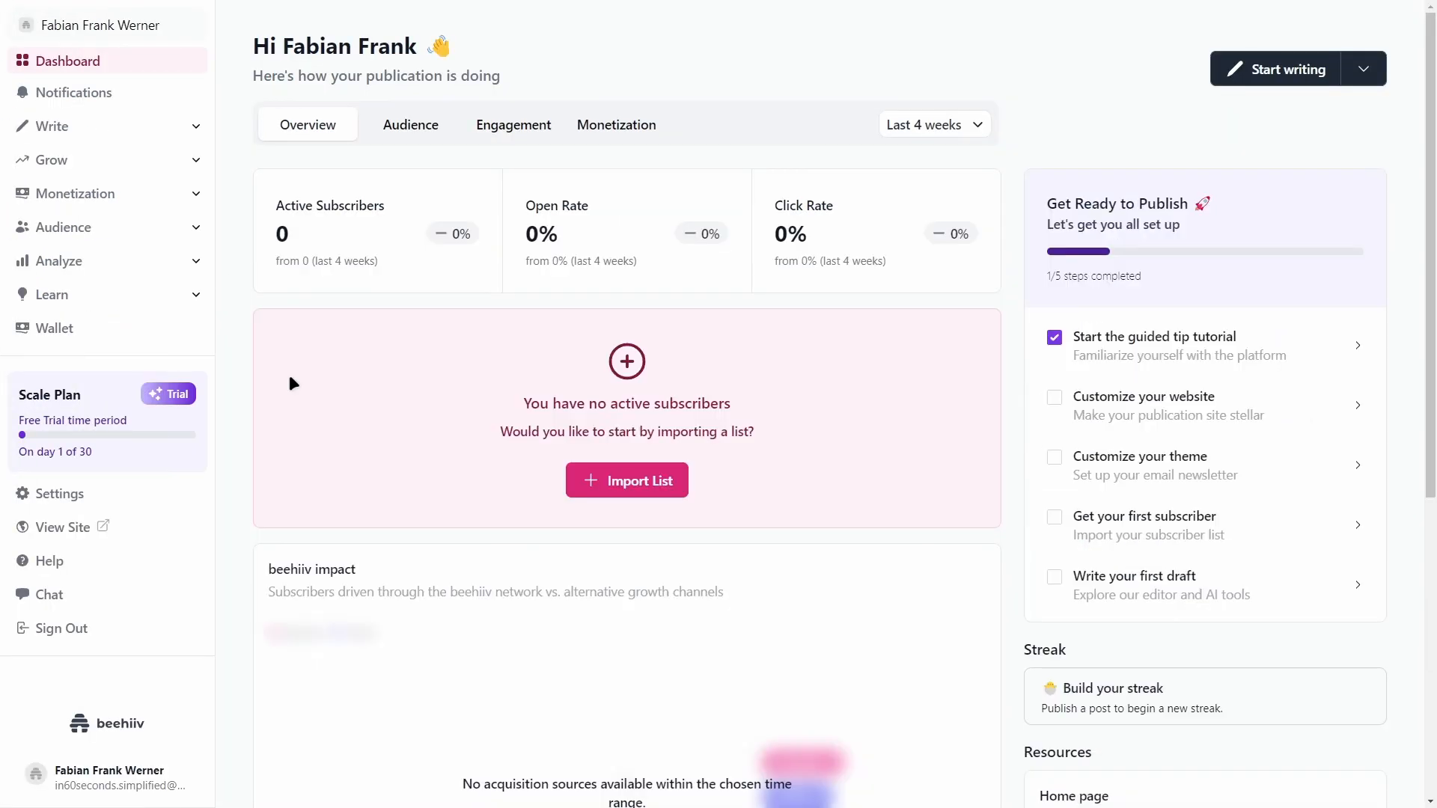
{"action": "left_click", "coordinate": [79, 88]}
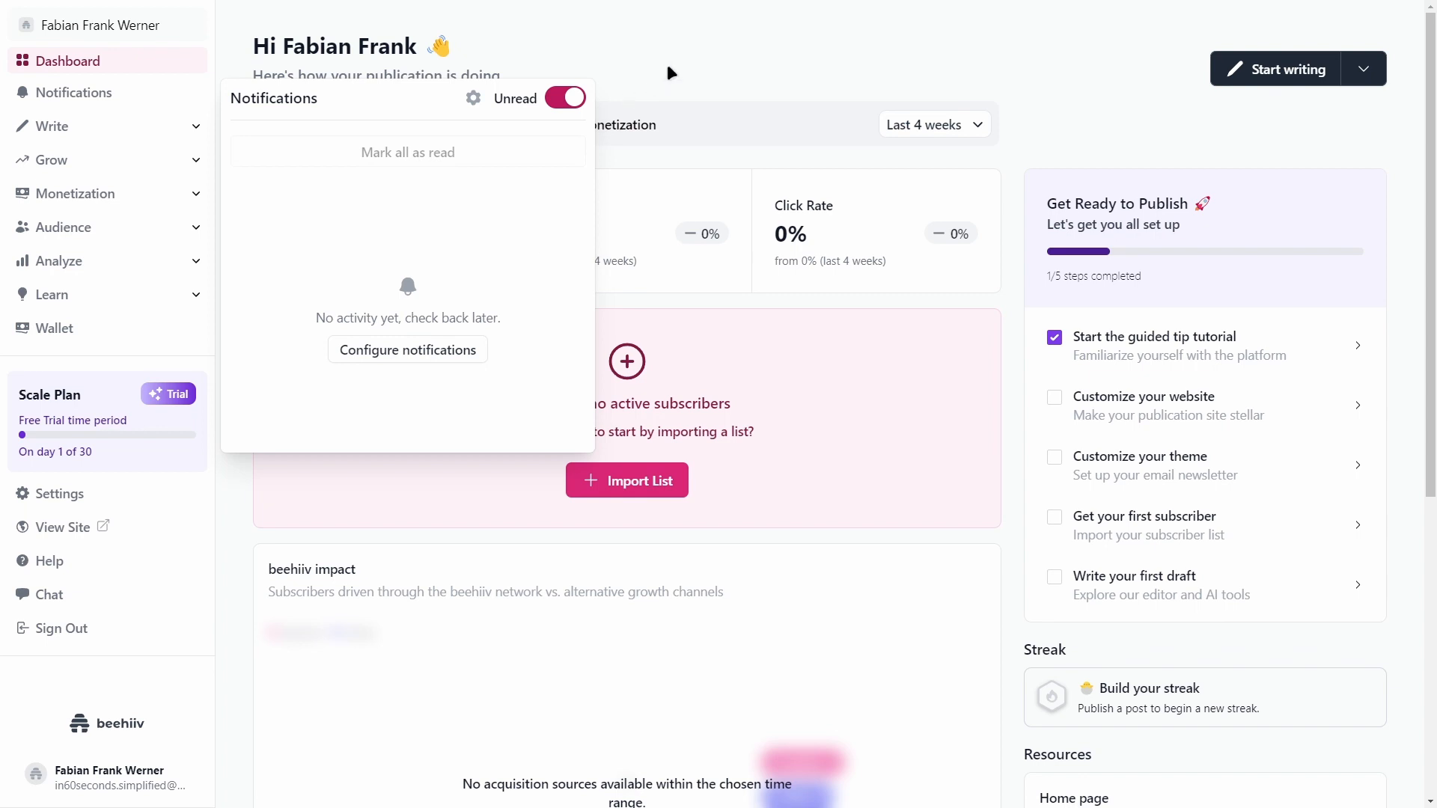
{"action": "left_click", "coordinate": [649, 86]}
{"action": "left_click", "coordinate": [115, 127]}
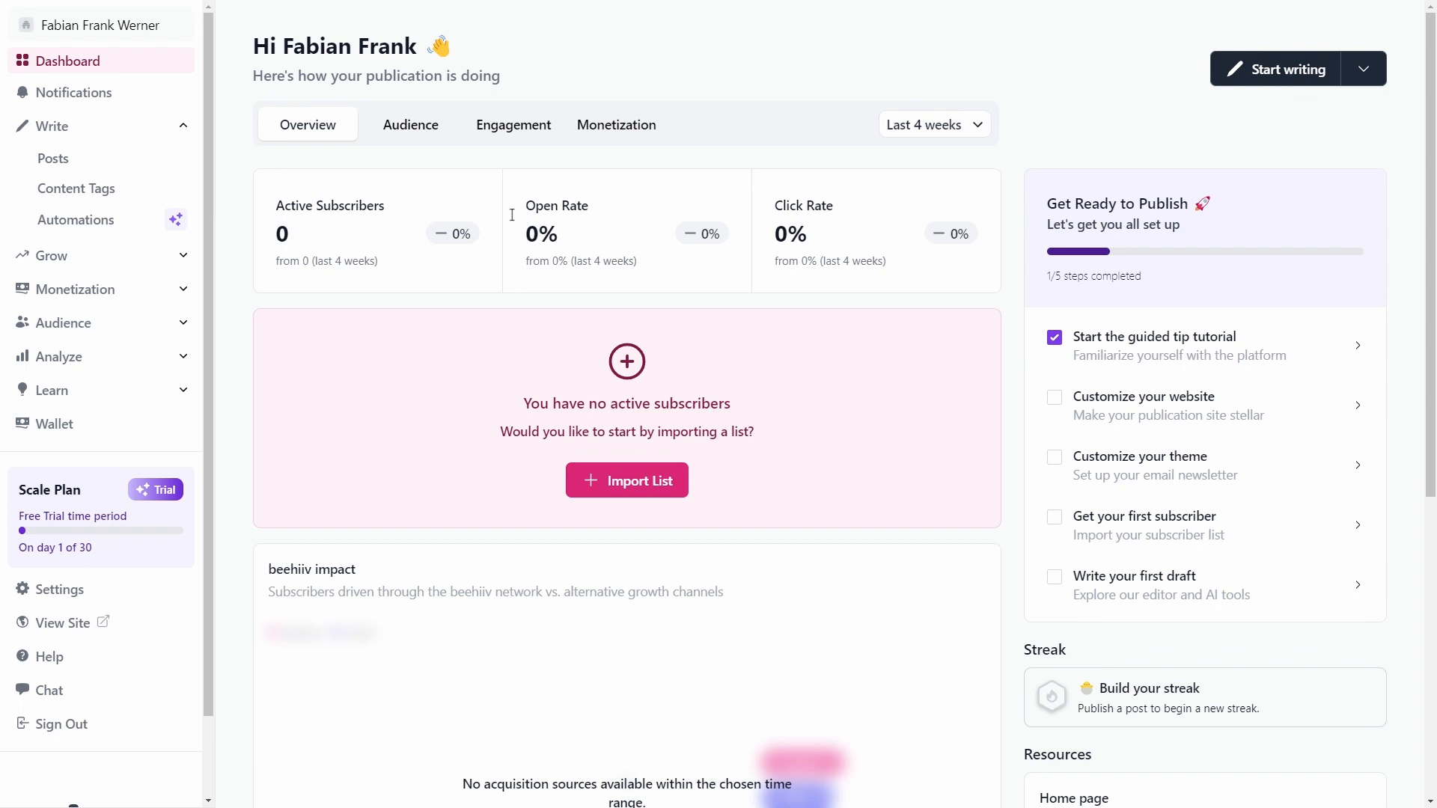
{"action": "left_click", "coordinate": [67, 157]}
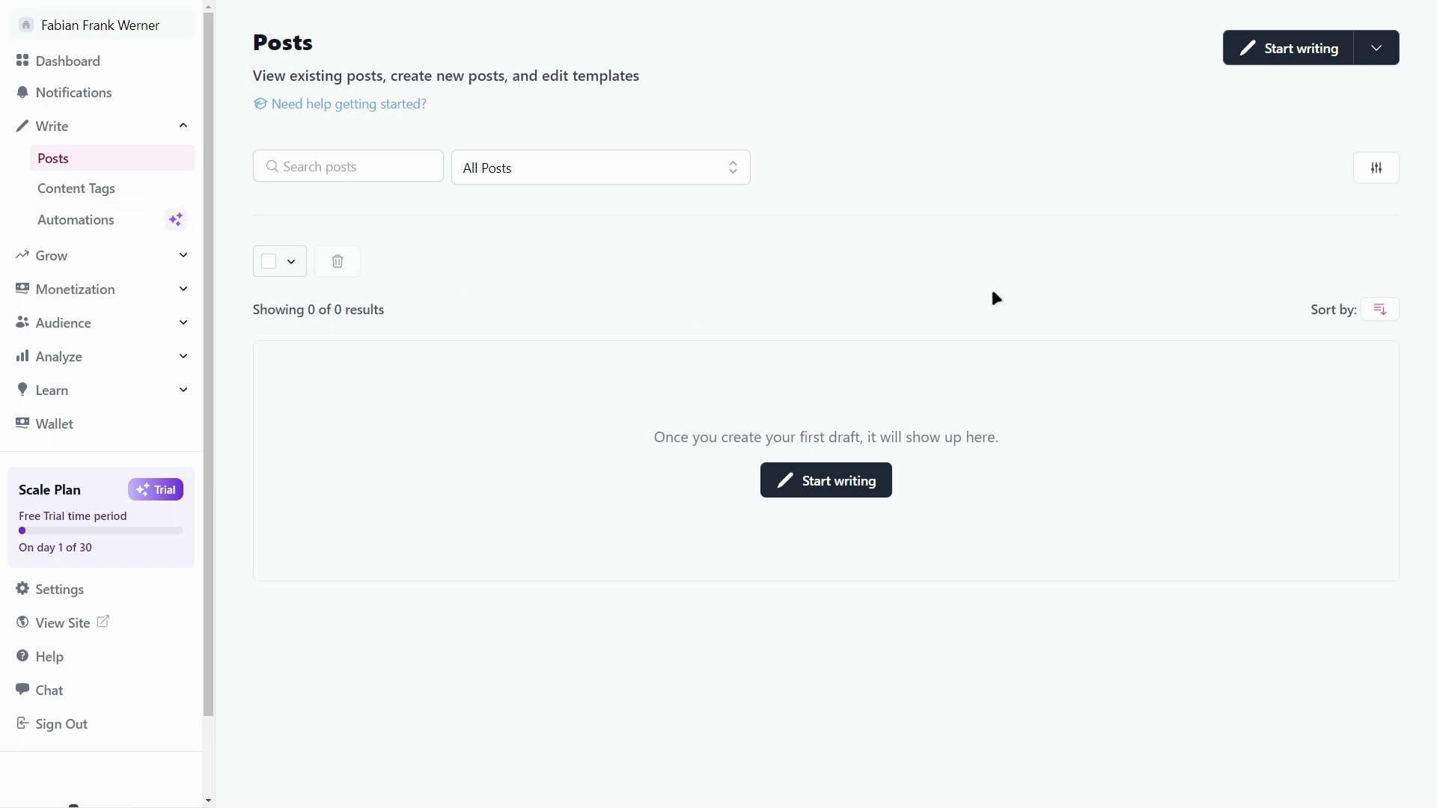
Step: Start a blank draft containing 'test' and go back to all posts
{"action": "left_click", "coordinate": [174, 127]}
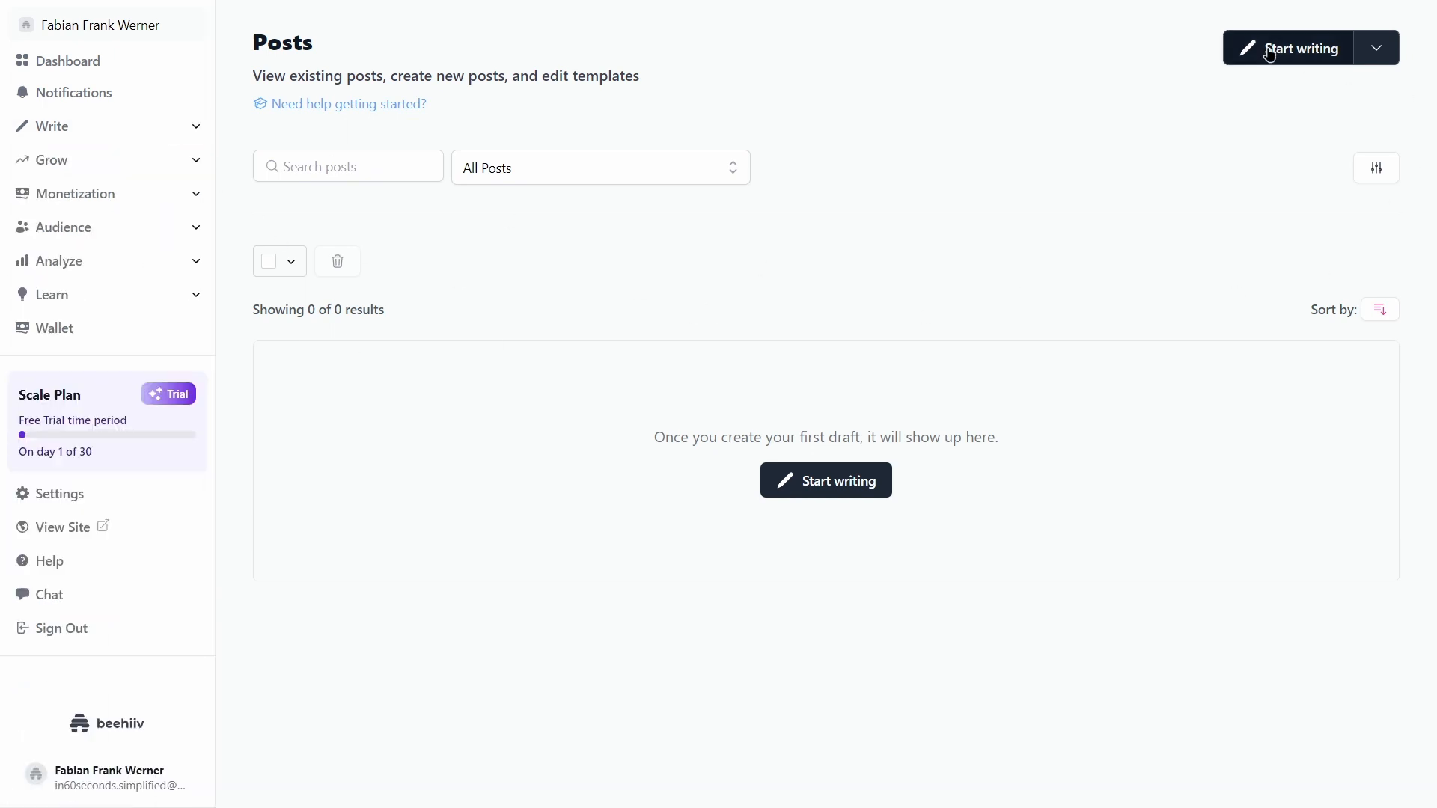
{"action": "left_click", "coordinate": [1377, 49]}
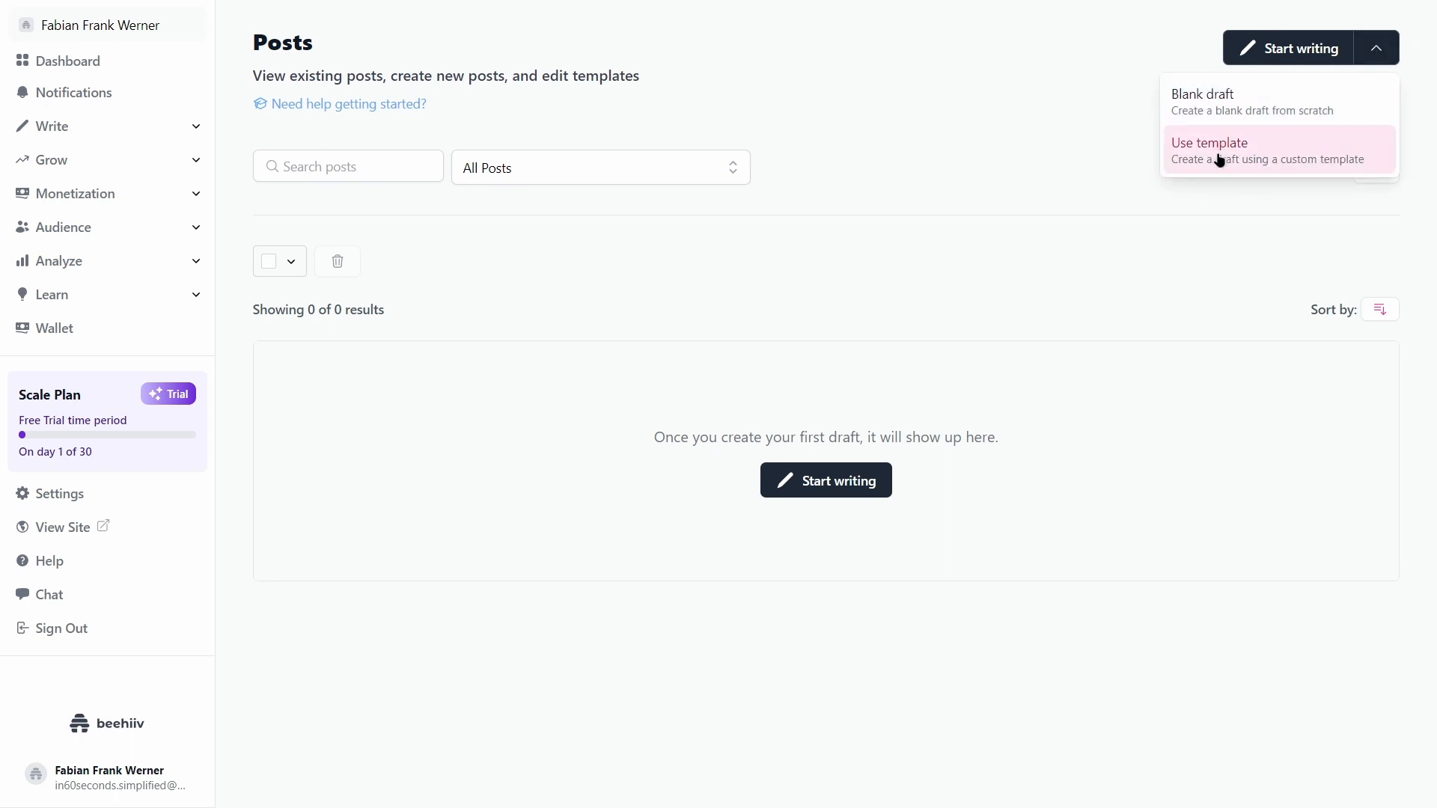
{"action": "left_click", "coordinate": [1203, 113]}
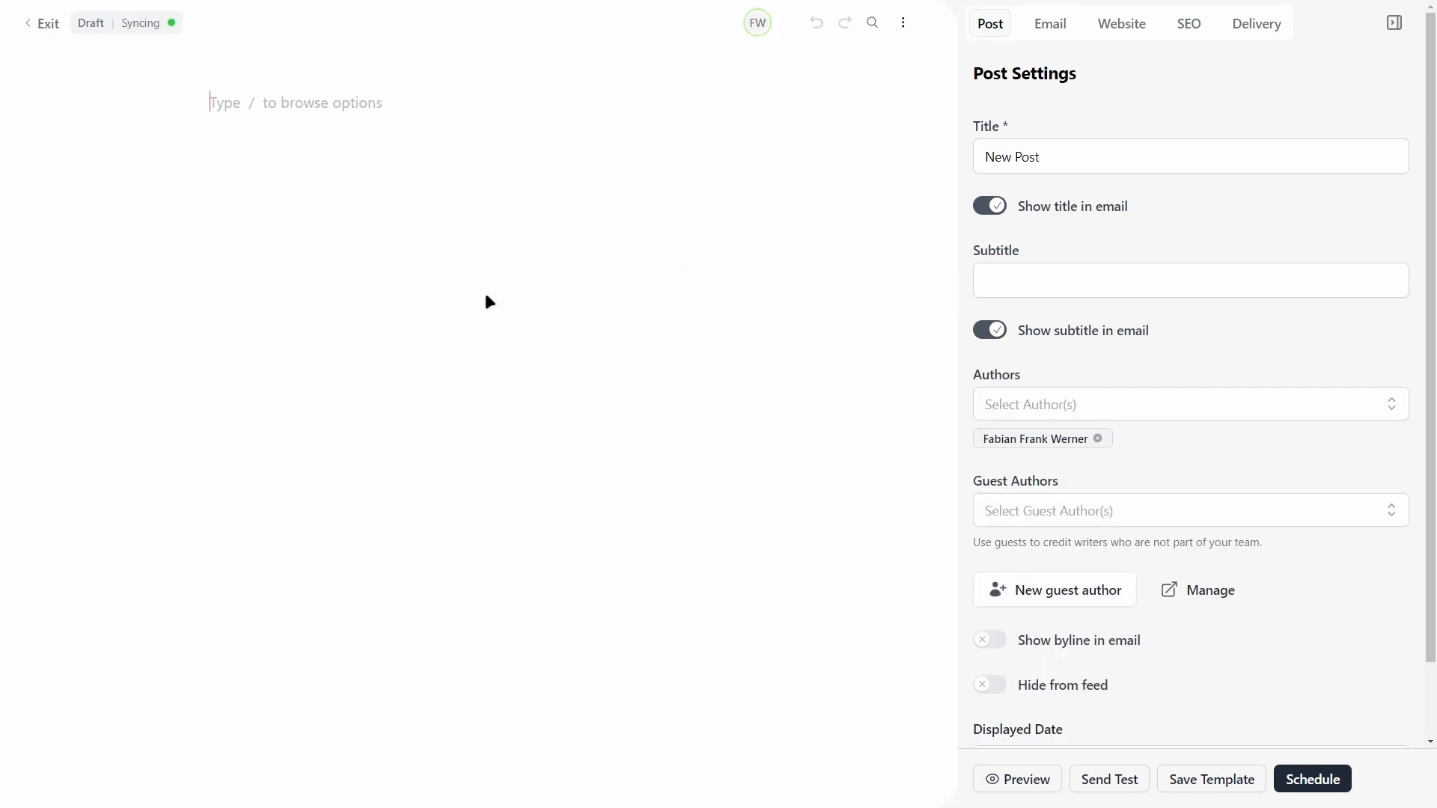
{"action": "type", "text": "test"}
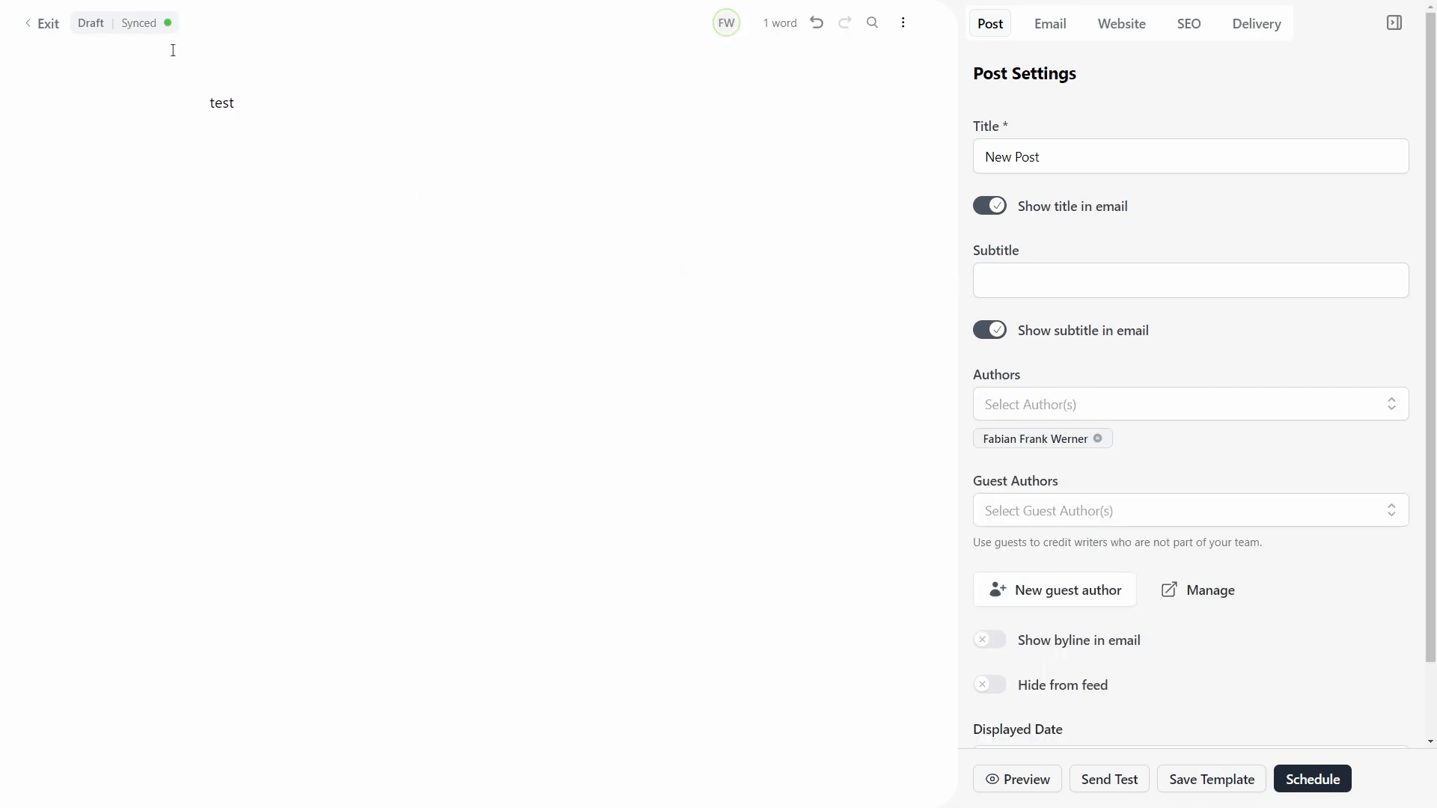
{"action": "left_click", "coordinate": [46, 25]}
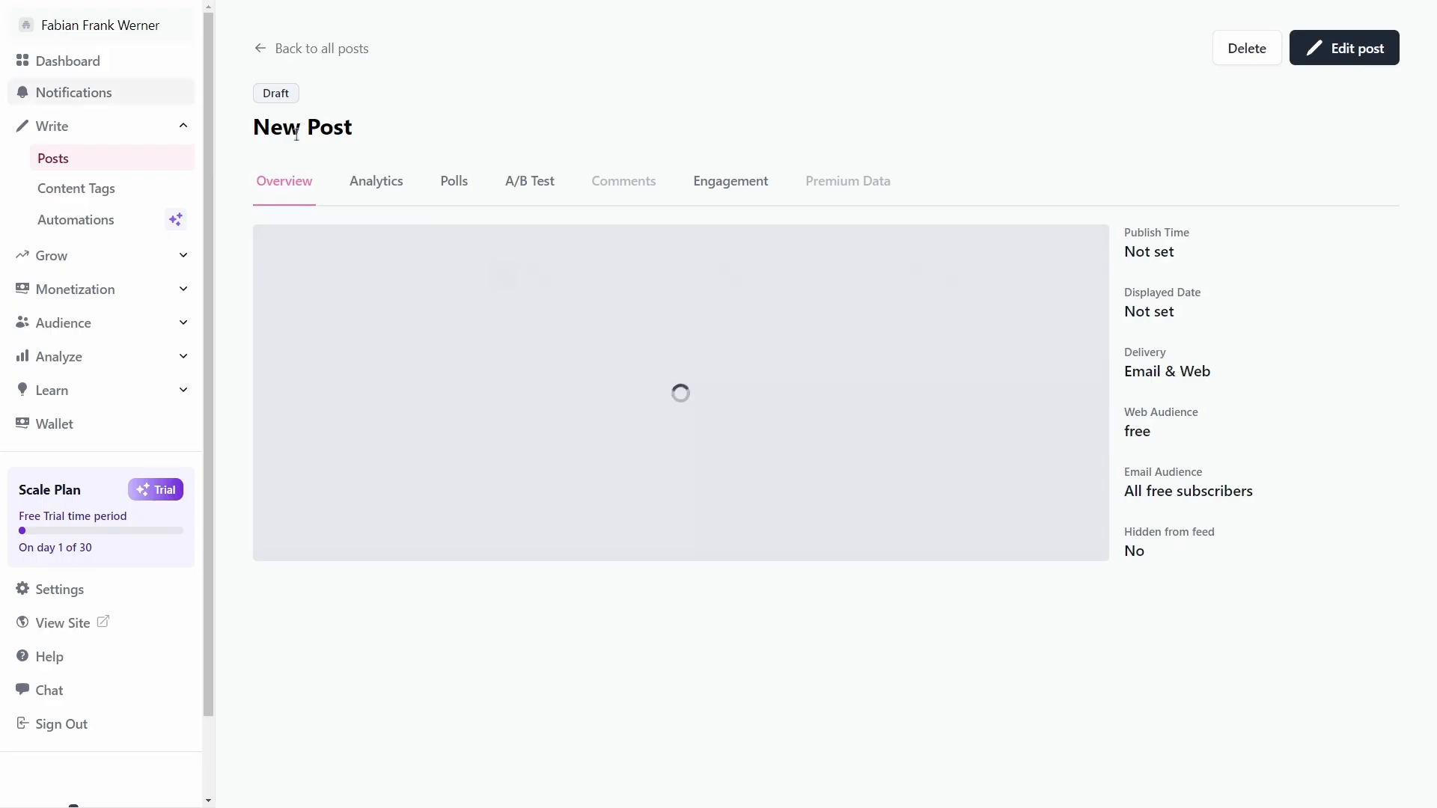
{"action": "left_click", "coordinate": [258, 49]}
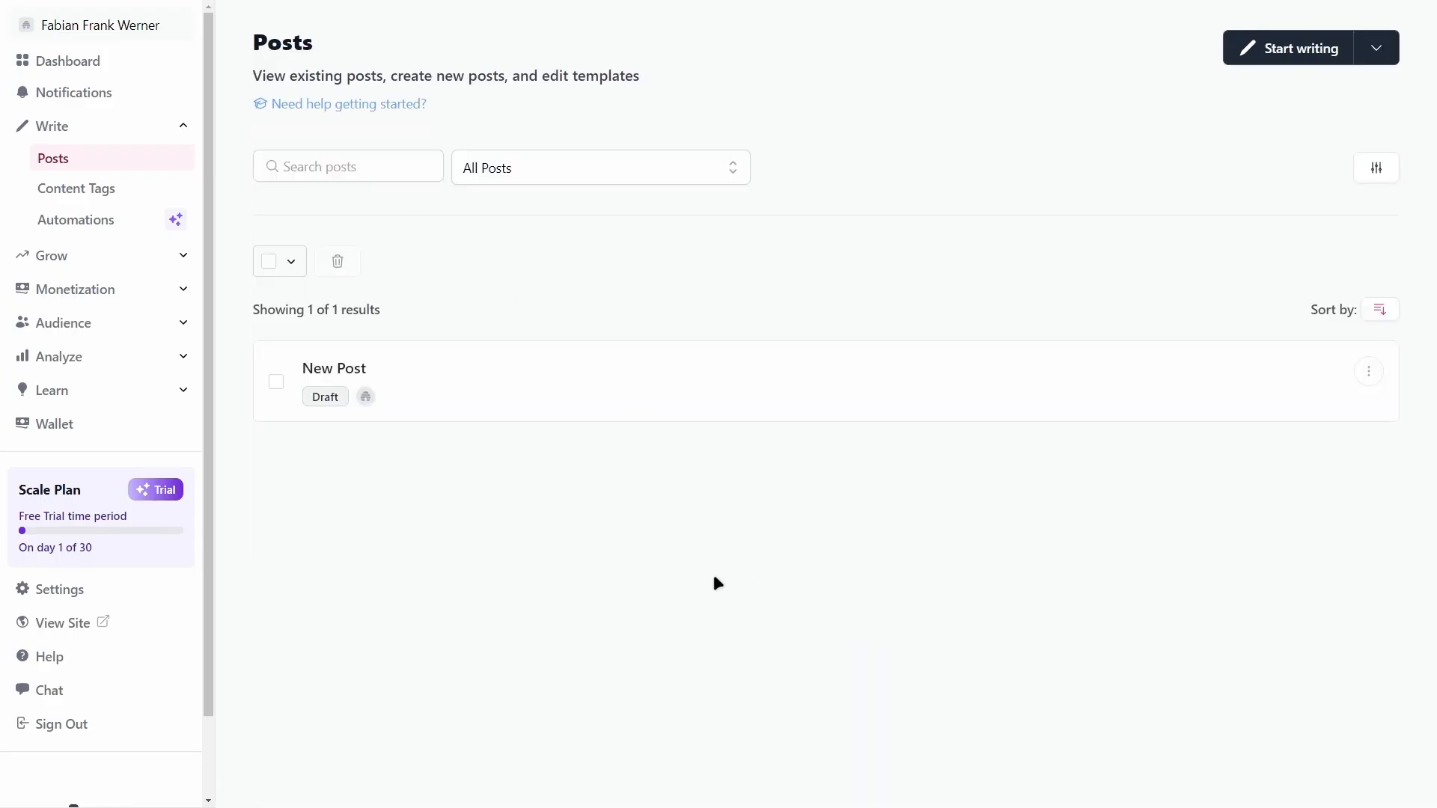
Step: Start a new template from the post options and name it 'Tutorial Template'
{"action": "left_click", "coordinate": [1380, 50]}
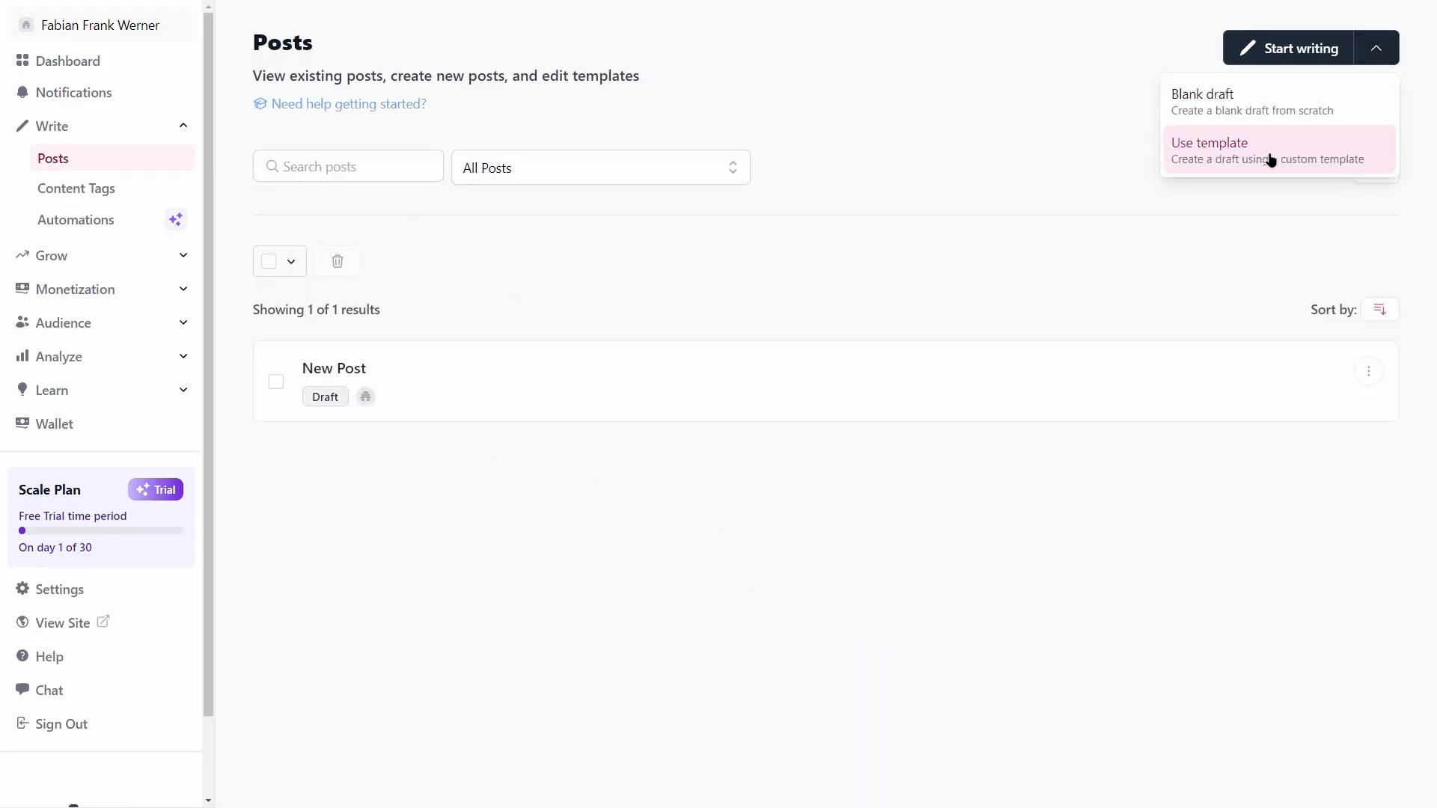
{"action": "left_click", "coordinate": [1265, 155]}
{"action": "left_click", "coordinate": [877, 279]}
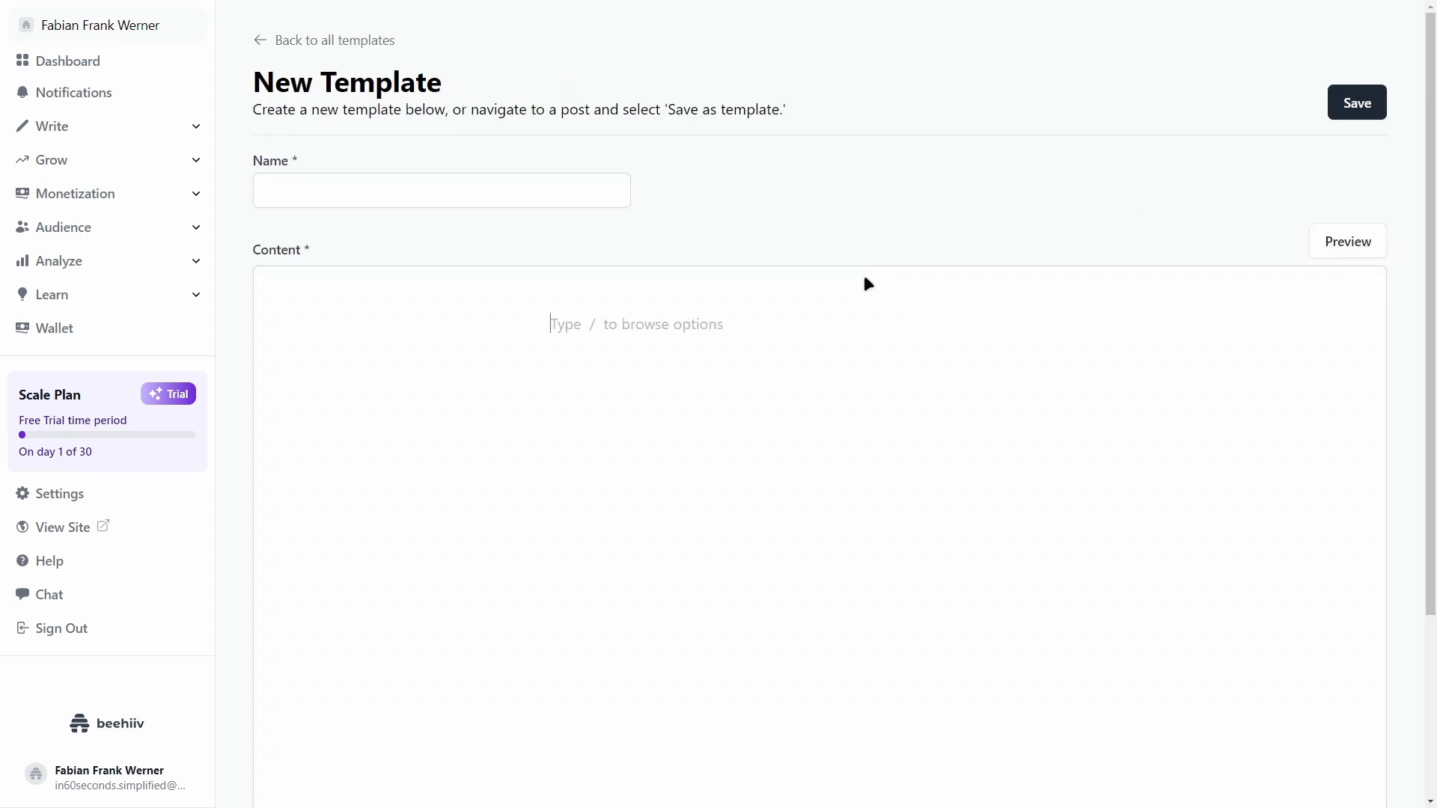
{"action": "left_click", "coordinate": [454, 194]}
{"action": "type", "text": "Tur"}
{"action": "key", "text": "BackSpace"}
{"action": "key", "text": "BackSpace"}
{"action": "type", "text": "urtor"}
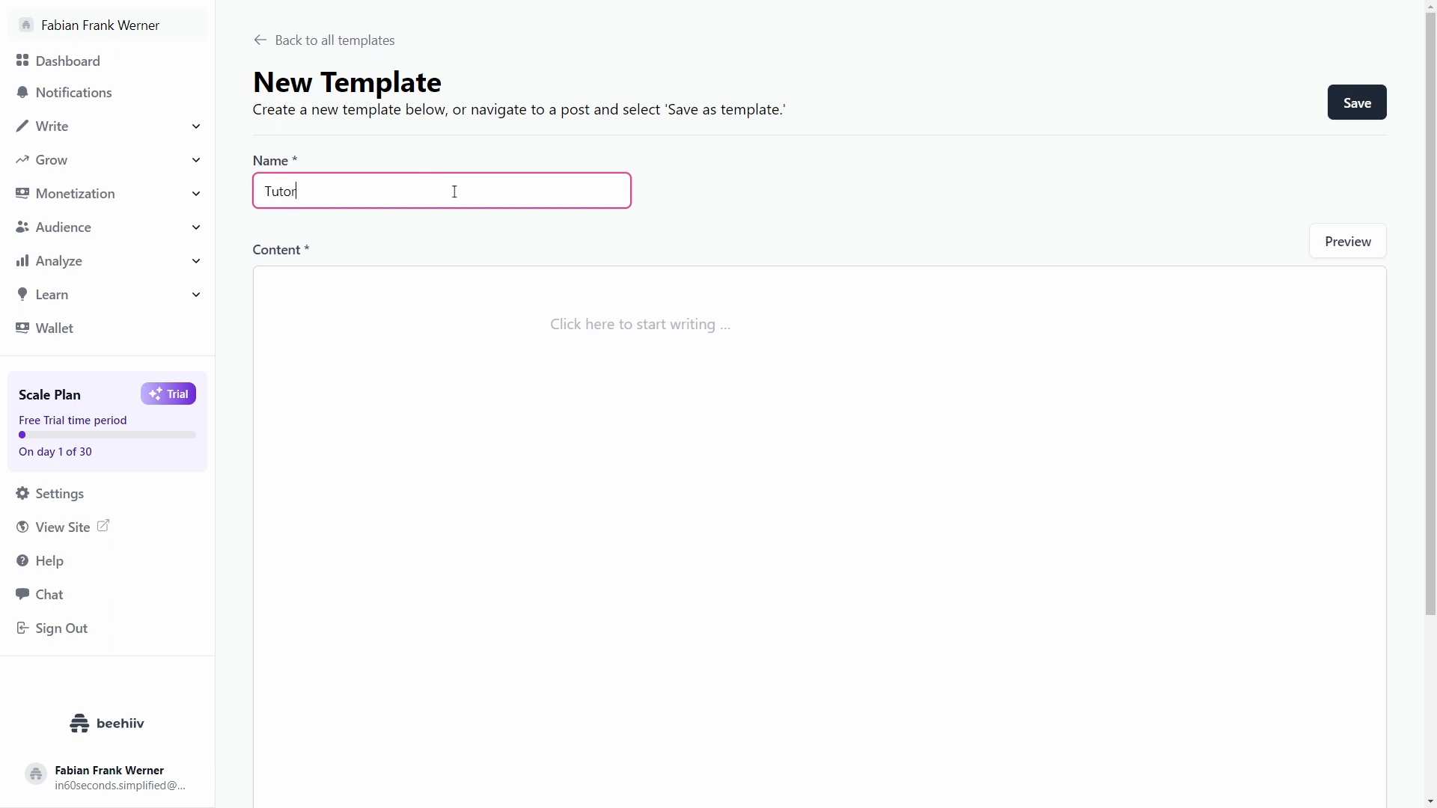
{"action": "type", "text": "ial Template"}
Step: Add a Heading 1 'Welcome Back!', save the template, and return to the templates list
{"action": "left_click", "coordinate": [663, 330]}
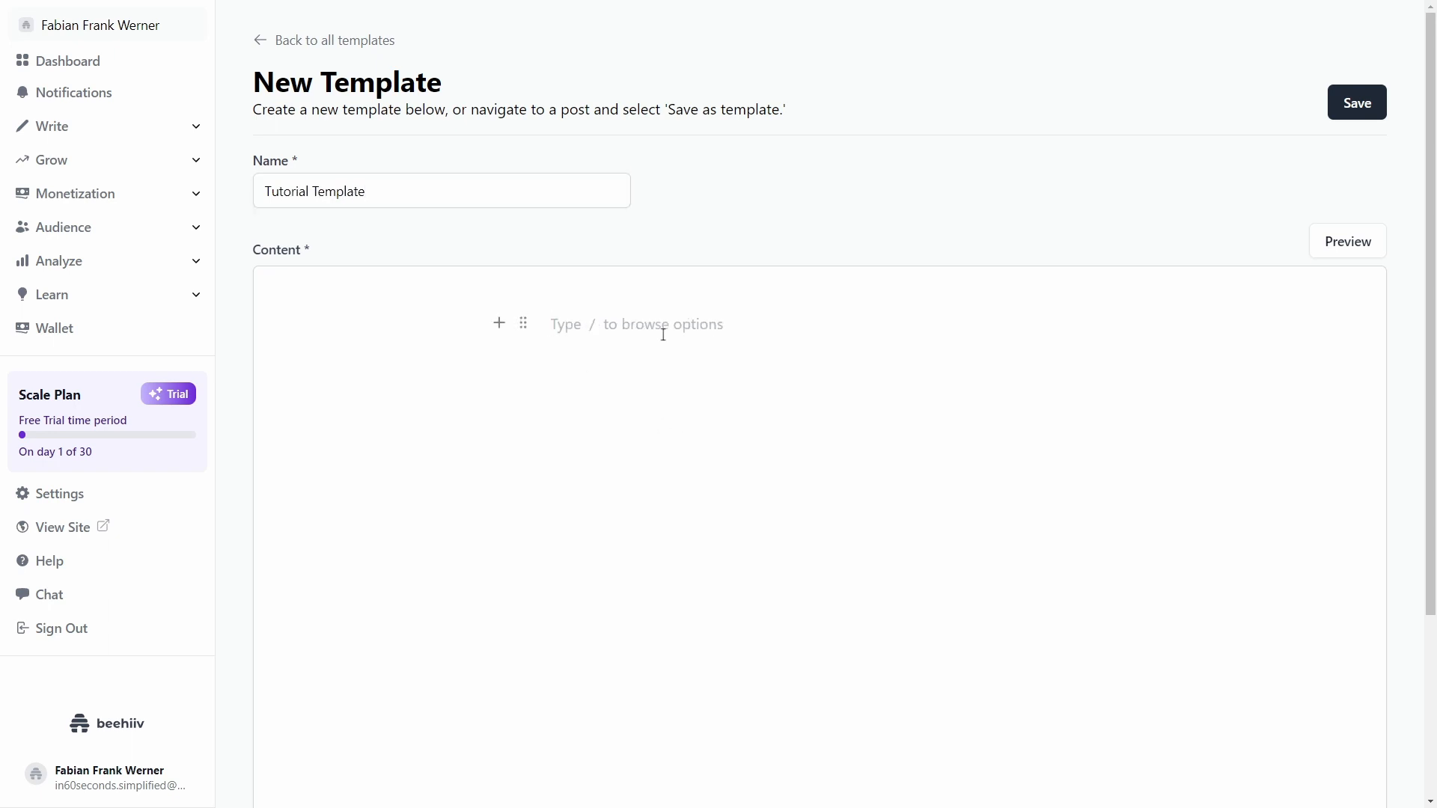
{"action": "type", "text": "/"}
{"action": "key", "text": "BackSpace"}
{"action": "type", "text": "/gh"}
{"action": "key", "text": "BackSpace"}
{"action": "key", "text": "BackSpace"}
{"action": "type", "text": "h"}
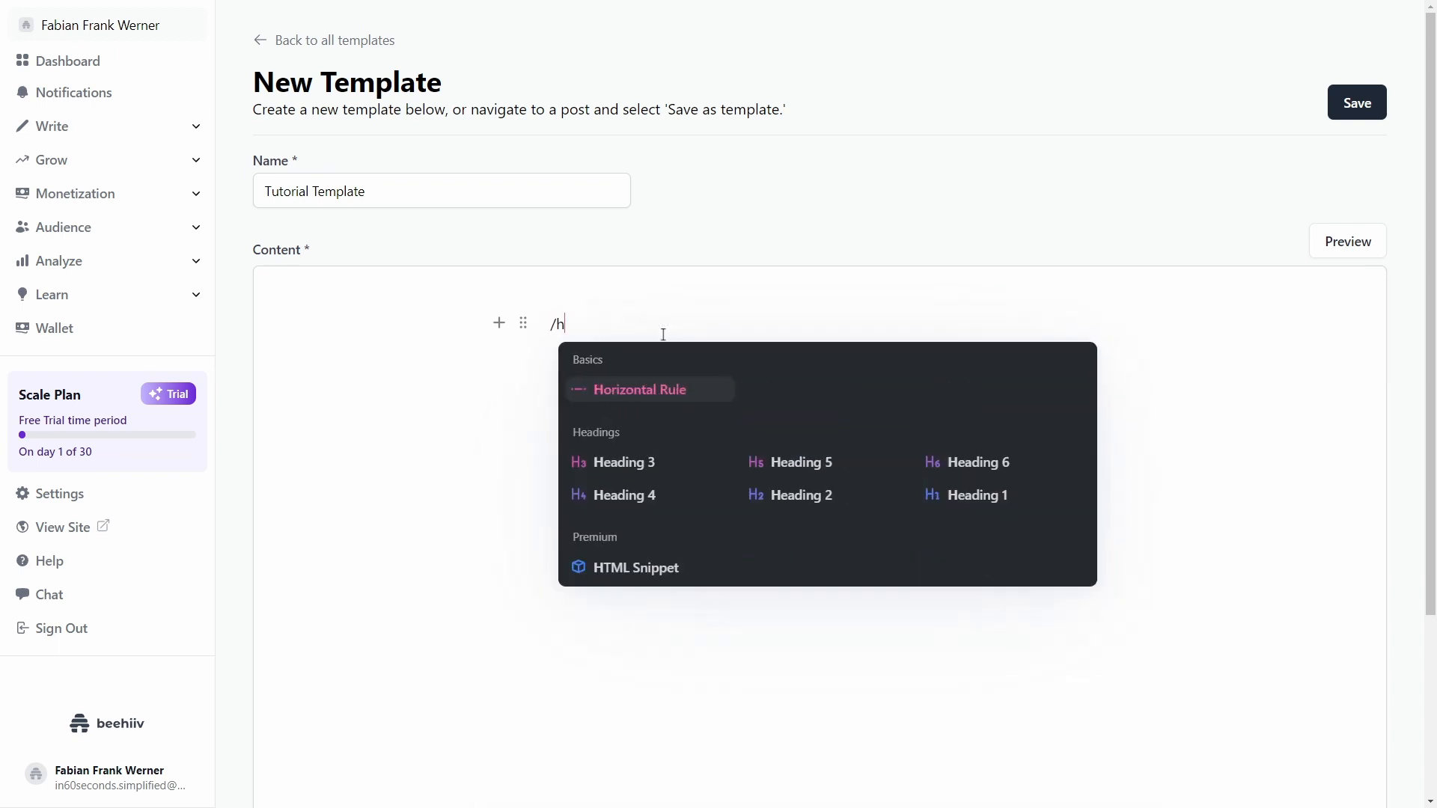
{"action": "type", "text": "1"}
{"action": "key", "text": "Return"}
{"action": "type", "text": "W"}
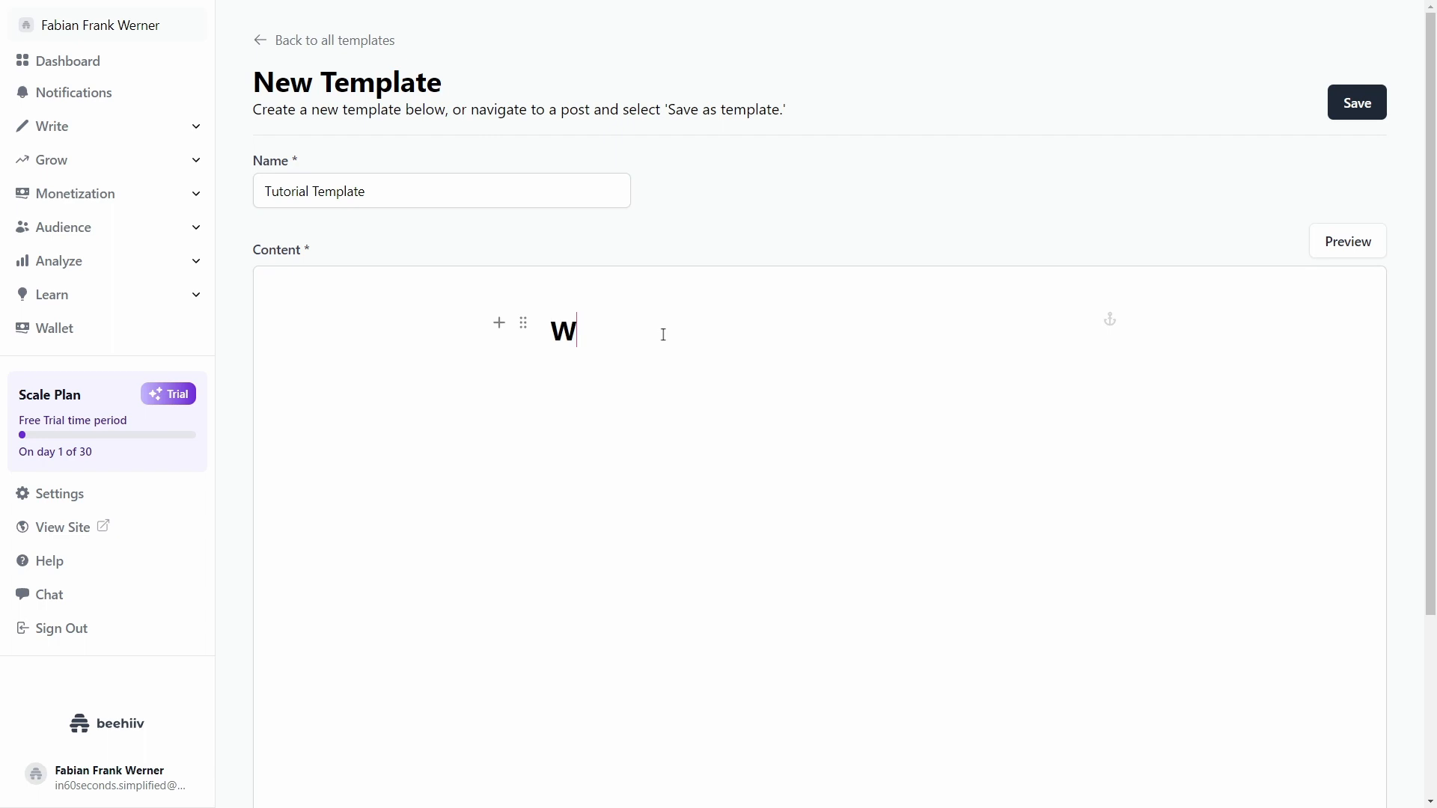
{"action": "type", "text": "elcome Back!"}
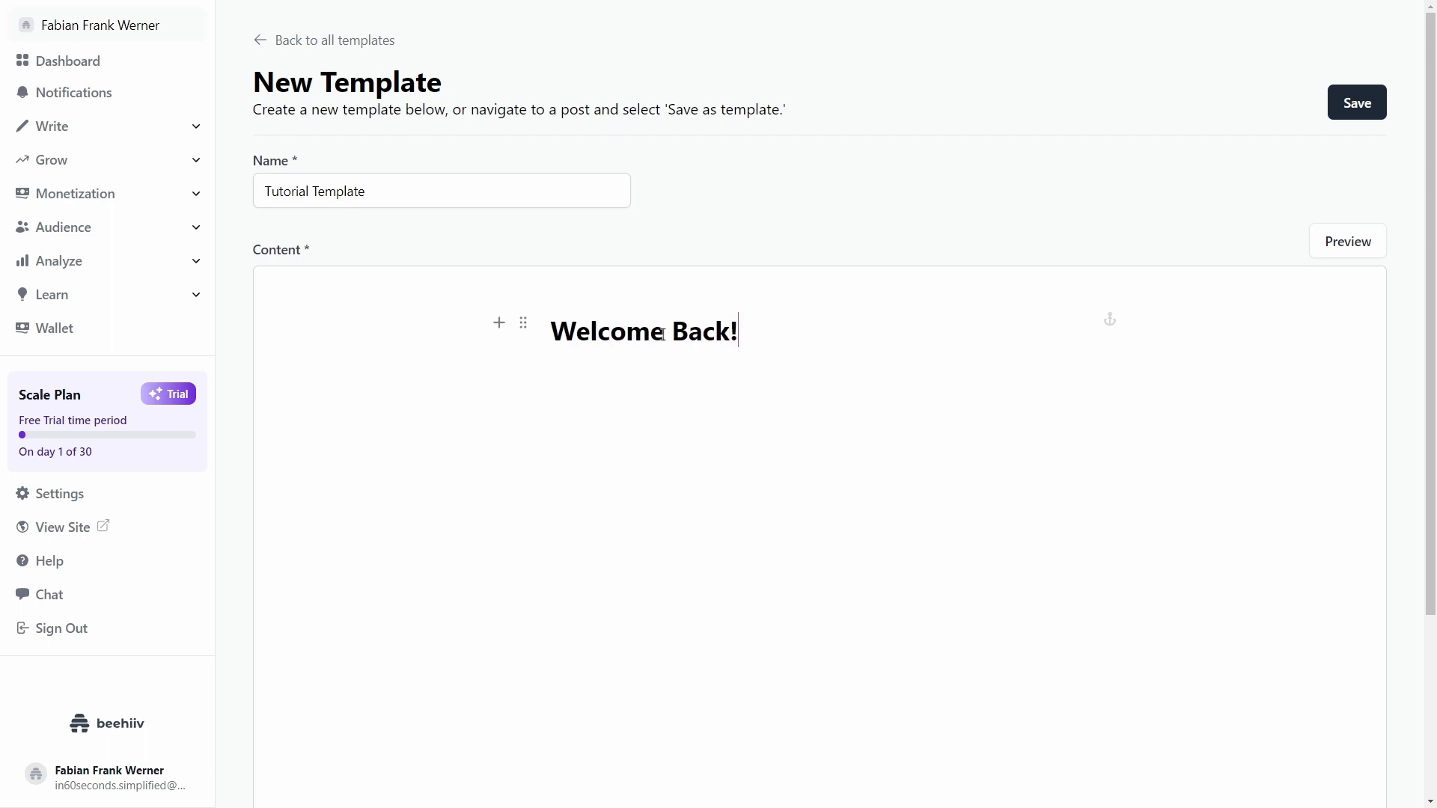
{"action": "key", "text": "Return"}
{"action": "type", "text": "test"}
{"action": "key", "text": "BackSpace"}
{"action": "key", "text": "BackSpace"}
{"action": "key", "text": "BackSpace"}
{"action": "key", "text": "BackSpace"}
{"action": "left_click", "coordinate": [1362, 99]}
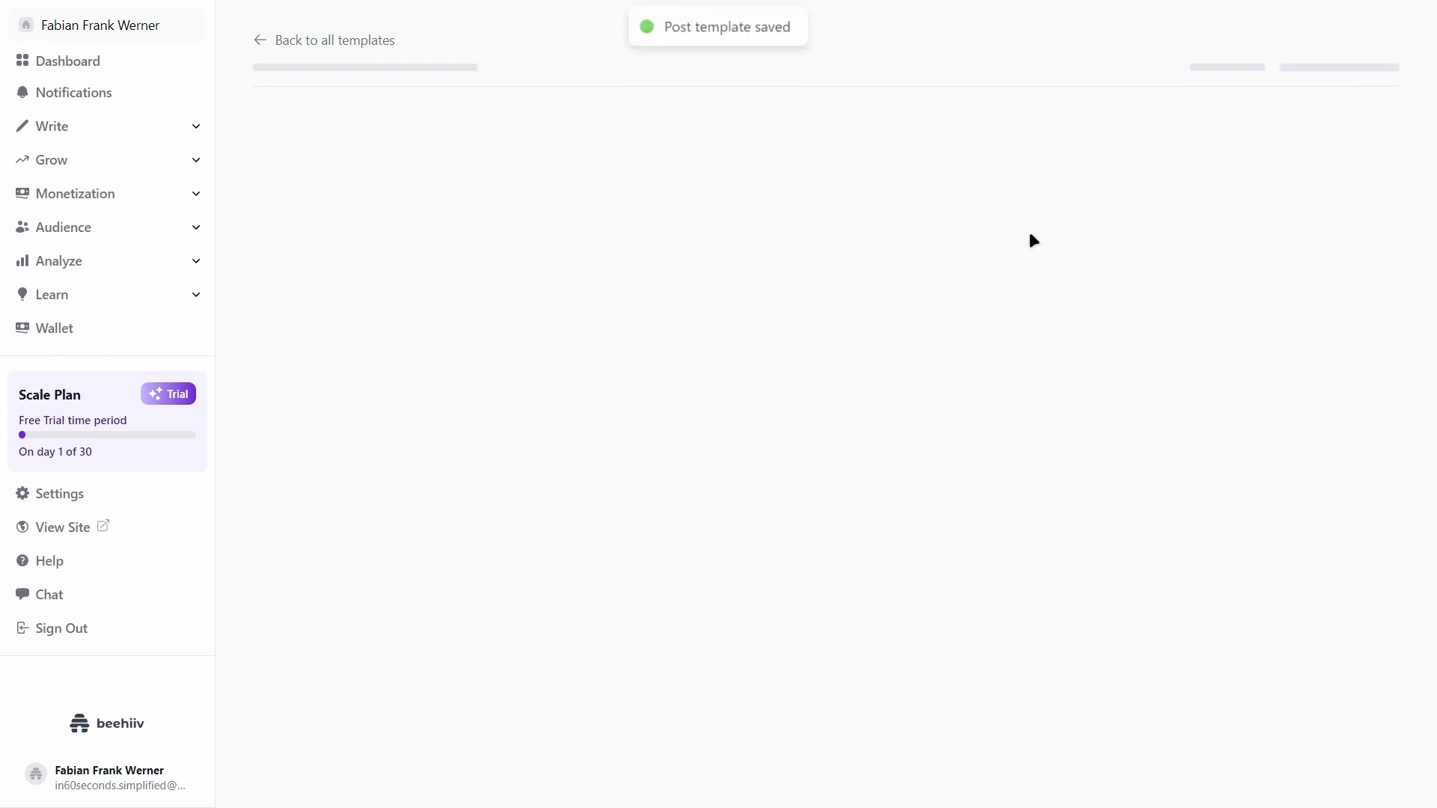
{"action": "left_click", "coordinate": [281, 39]}
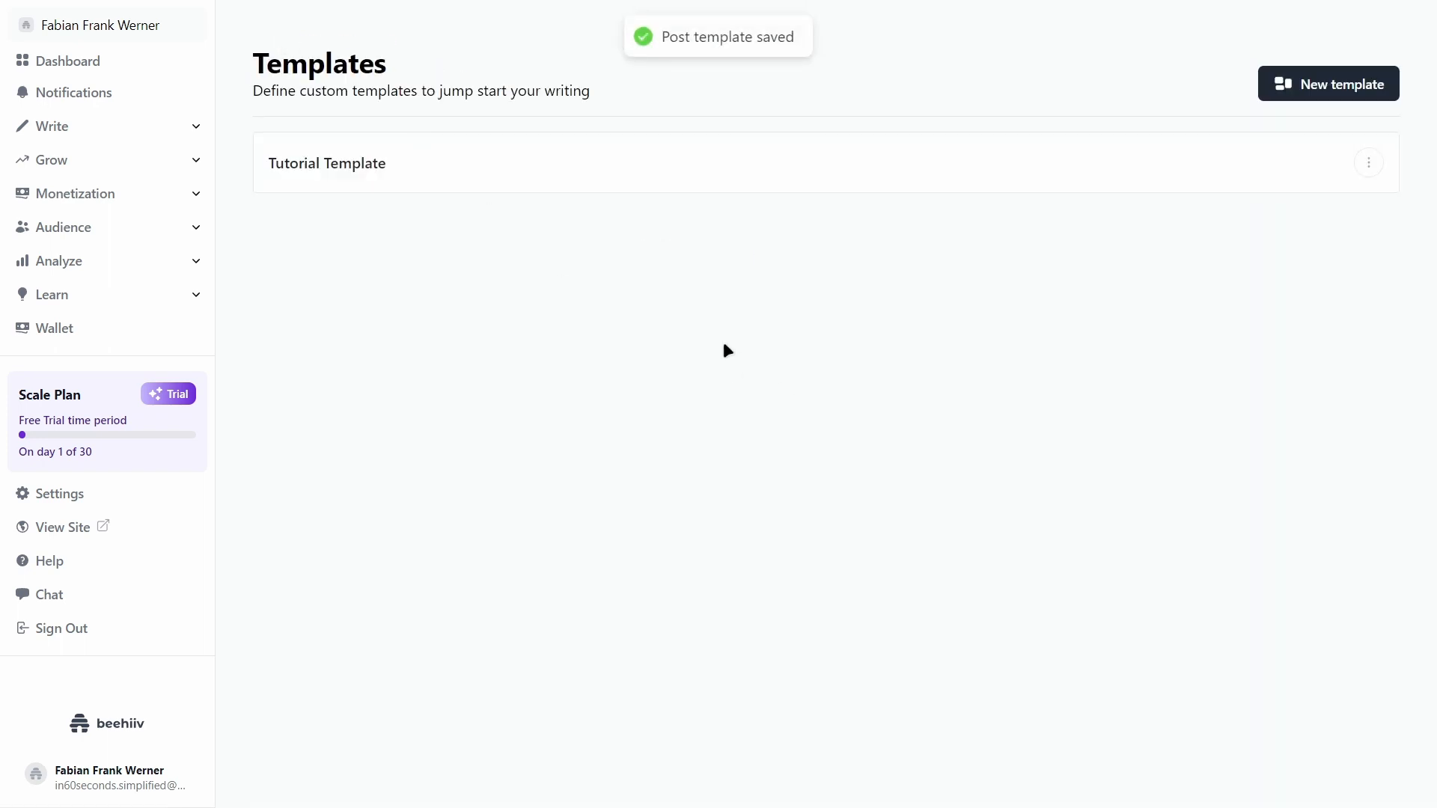
Step: Create a New Post draft from Tutorial Template, then go back to the all-posts list
{"action": "left_click", "coordinate": [104, 129]}
{"action": "left_click", "coordinate": [90, 157]}
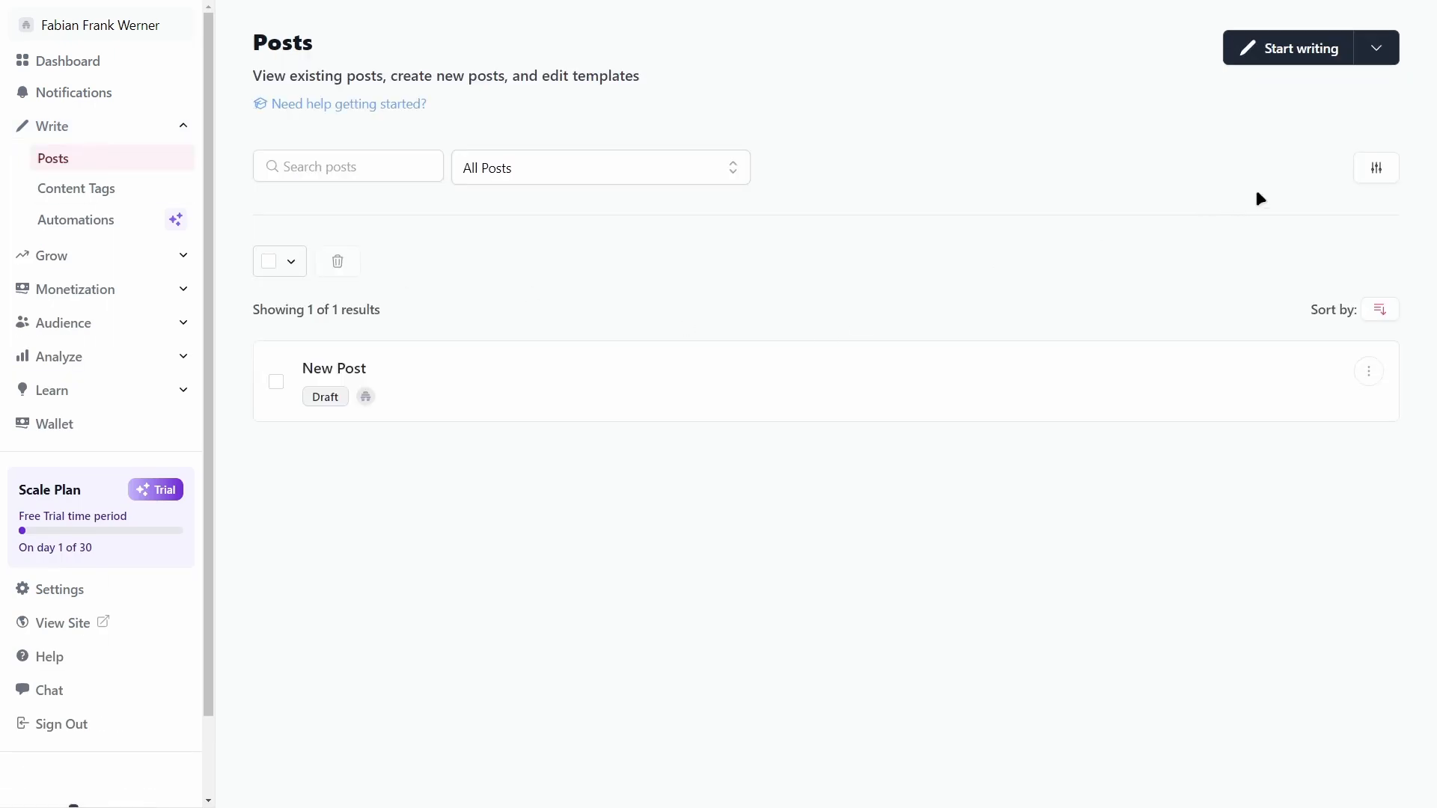
{"action": "left_click", "coordinate": [1375, 50]}
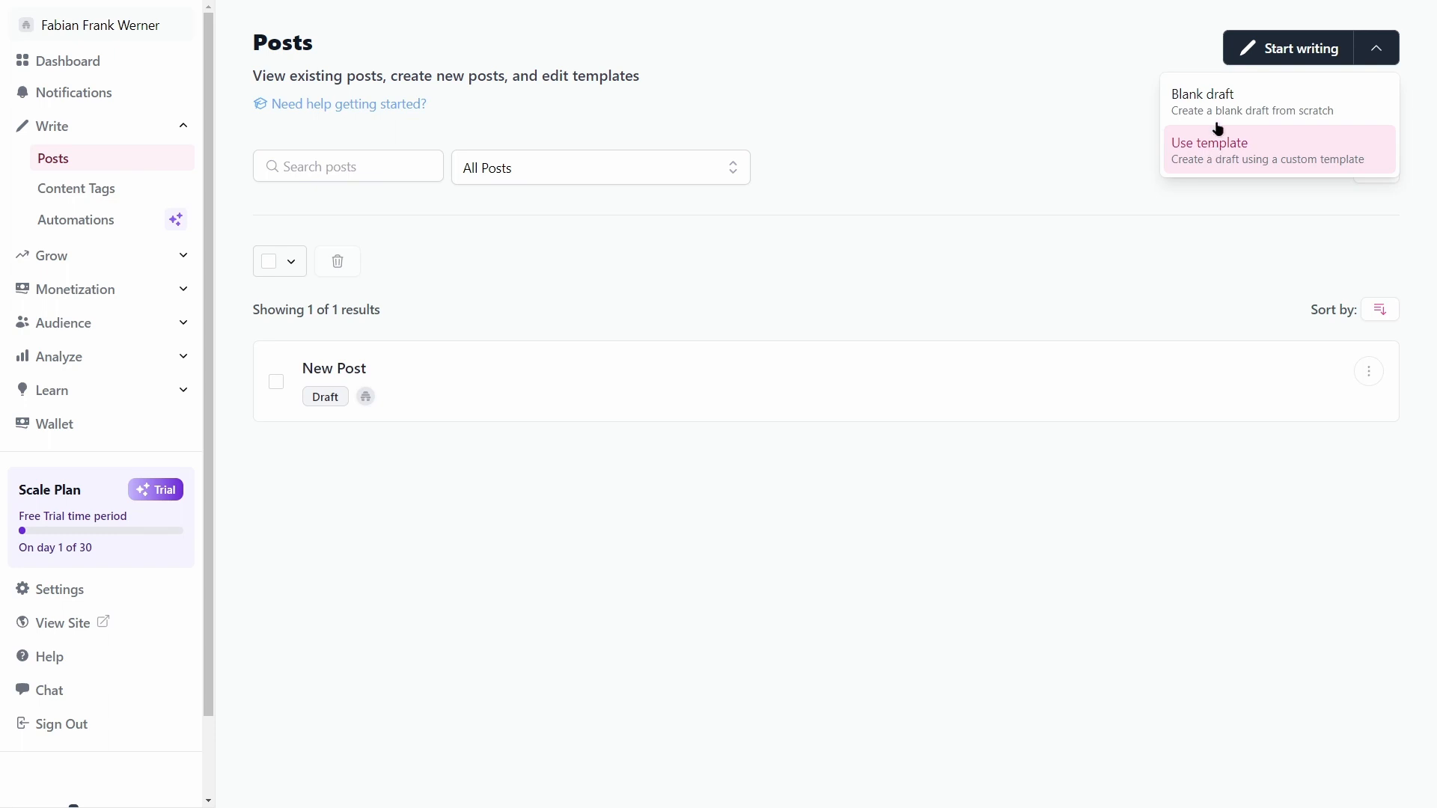
{"action": "left_click", "coordinate": [1216, 147]}
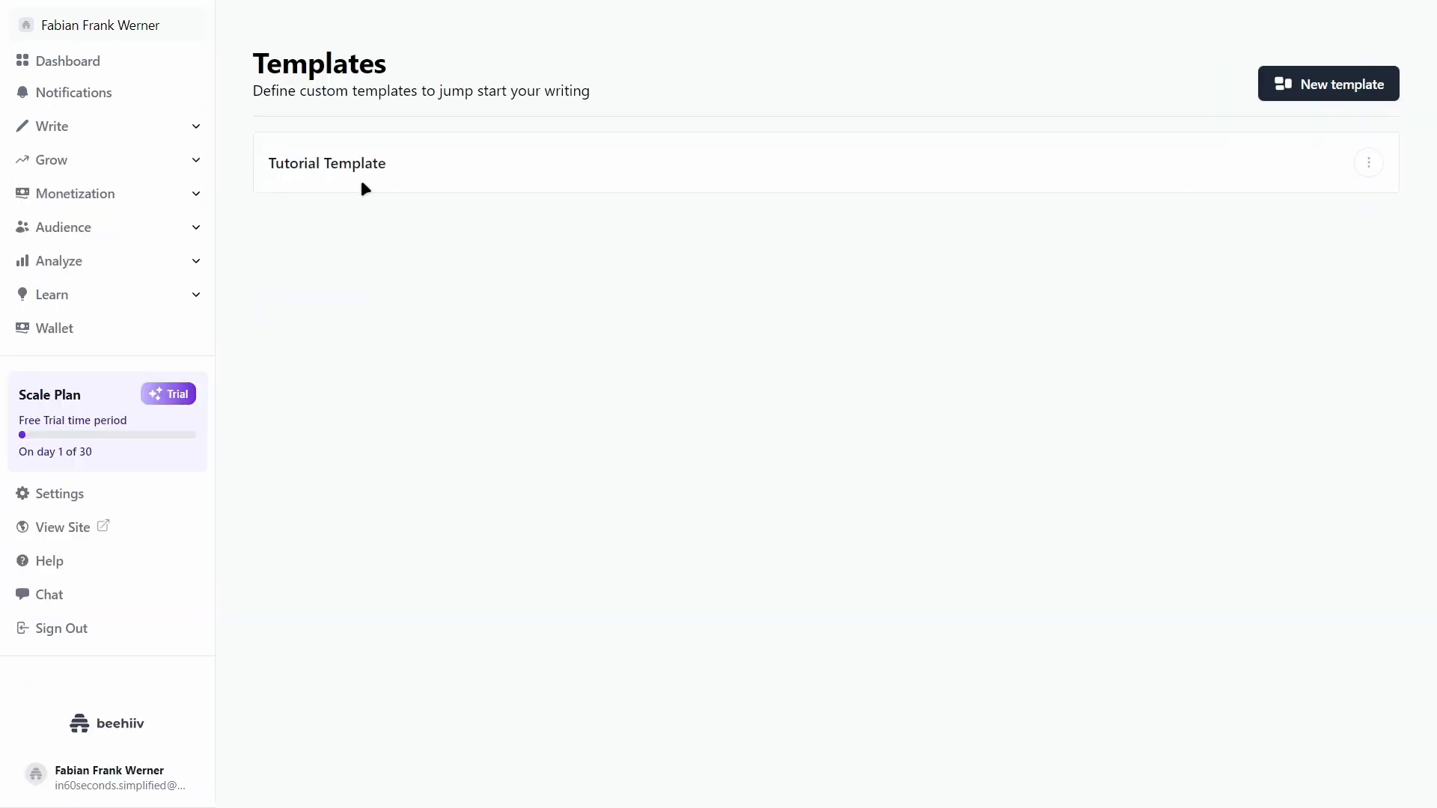
{"action": "left_click", "coordinate": [1367, 162]}
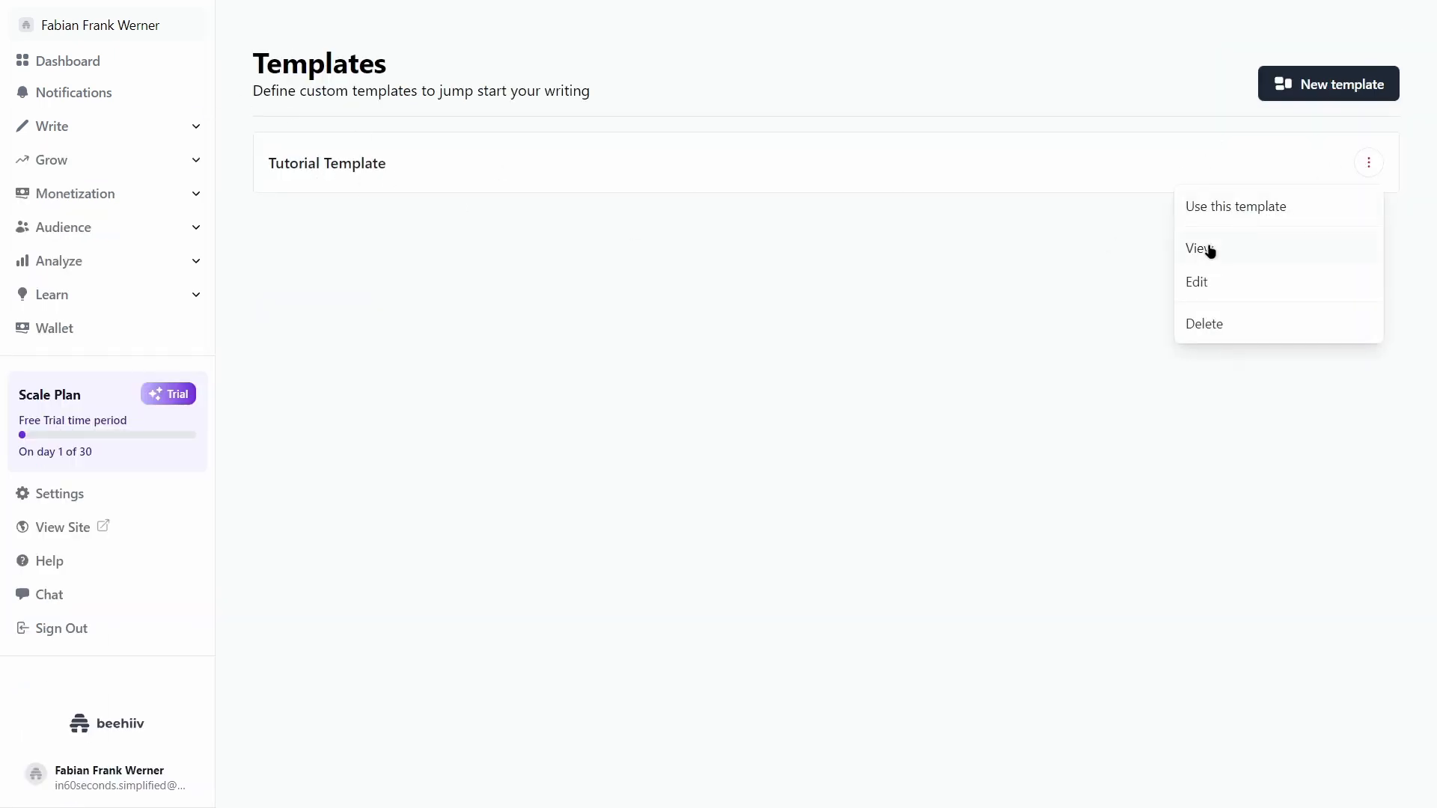
{"action": "left_click", "coordinate": [1214, 215]}
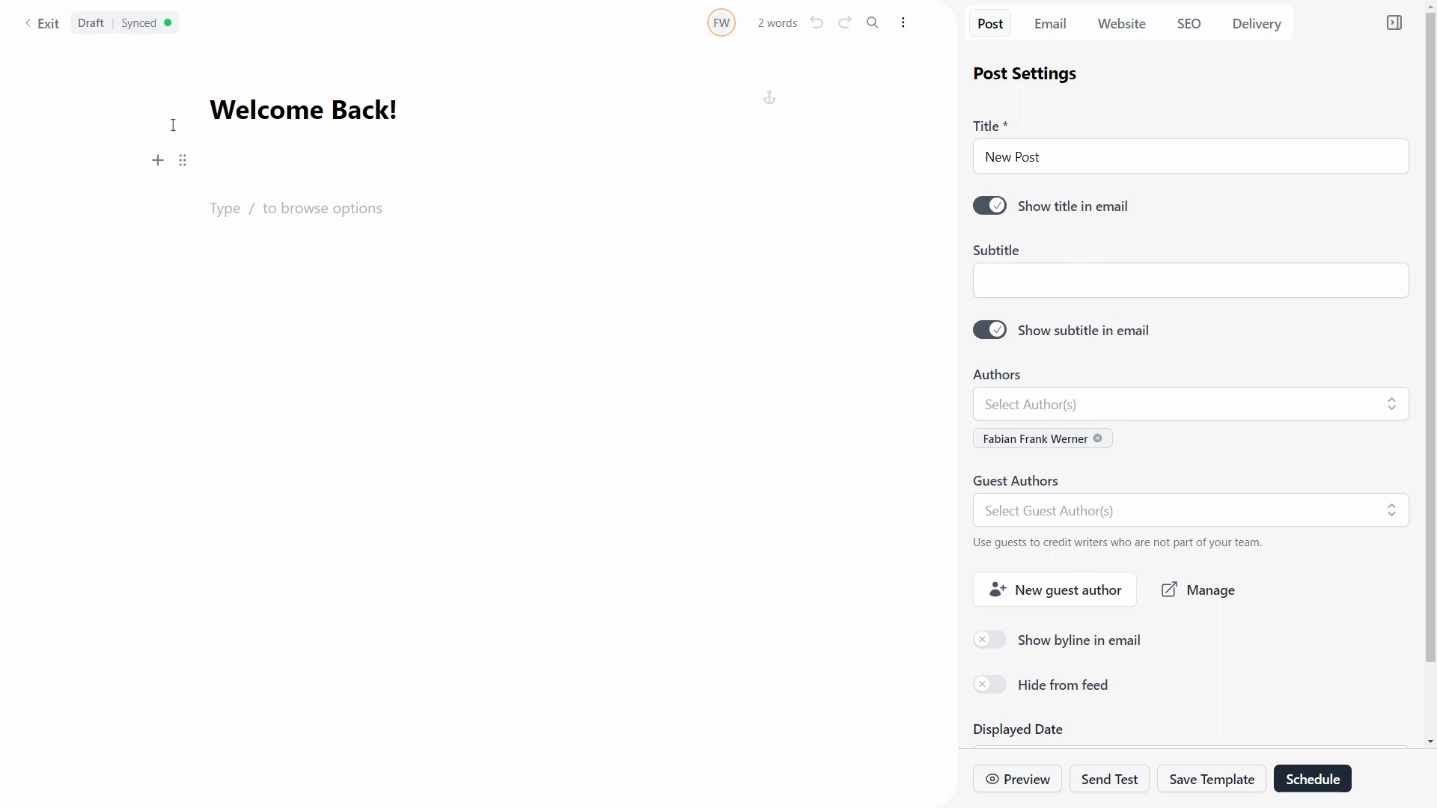
{"action": "left_click", "coordinate": [42, 22]}
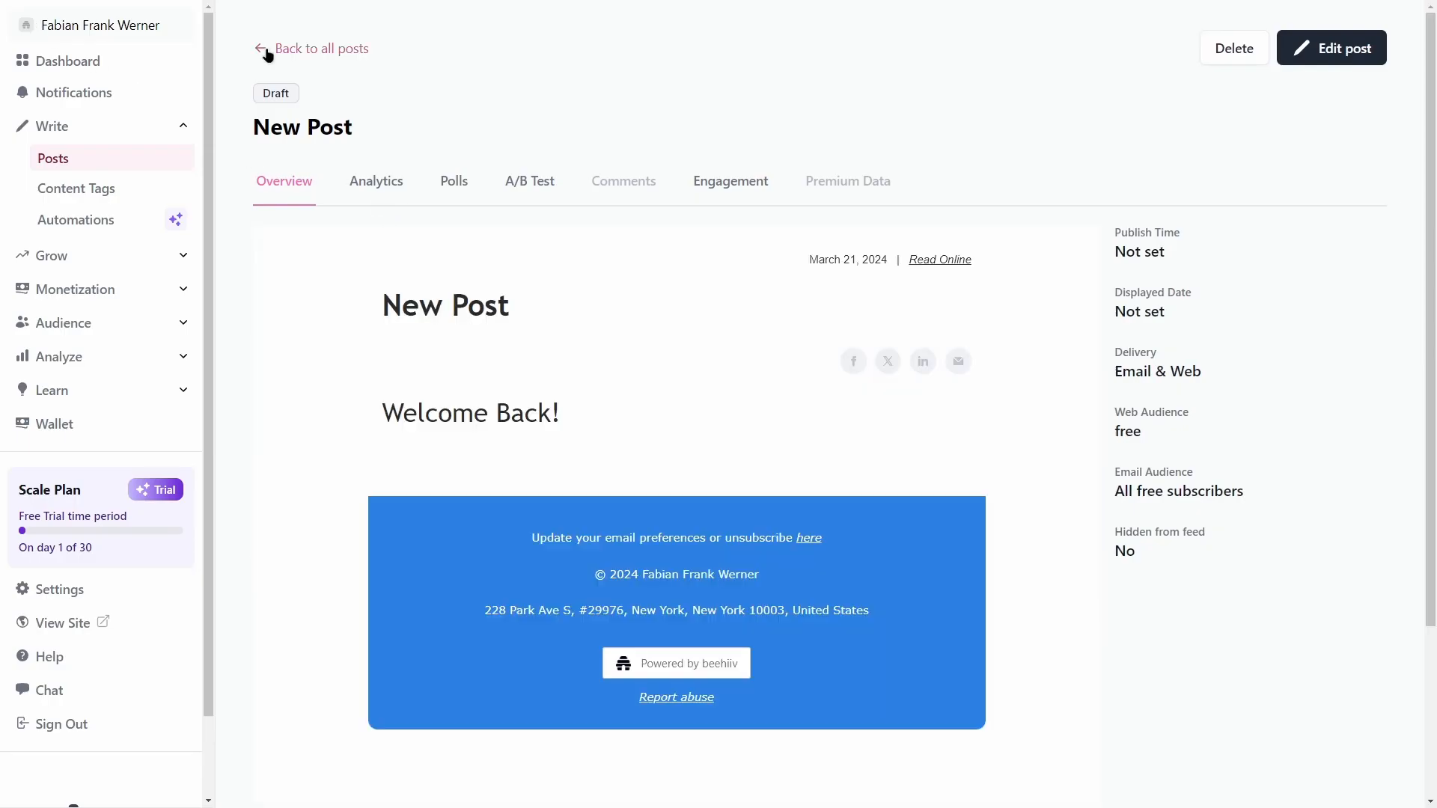
{"action": "left_click", "coordinate": [267, 51]}
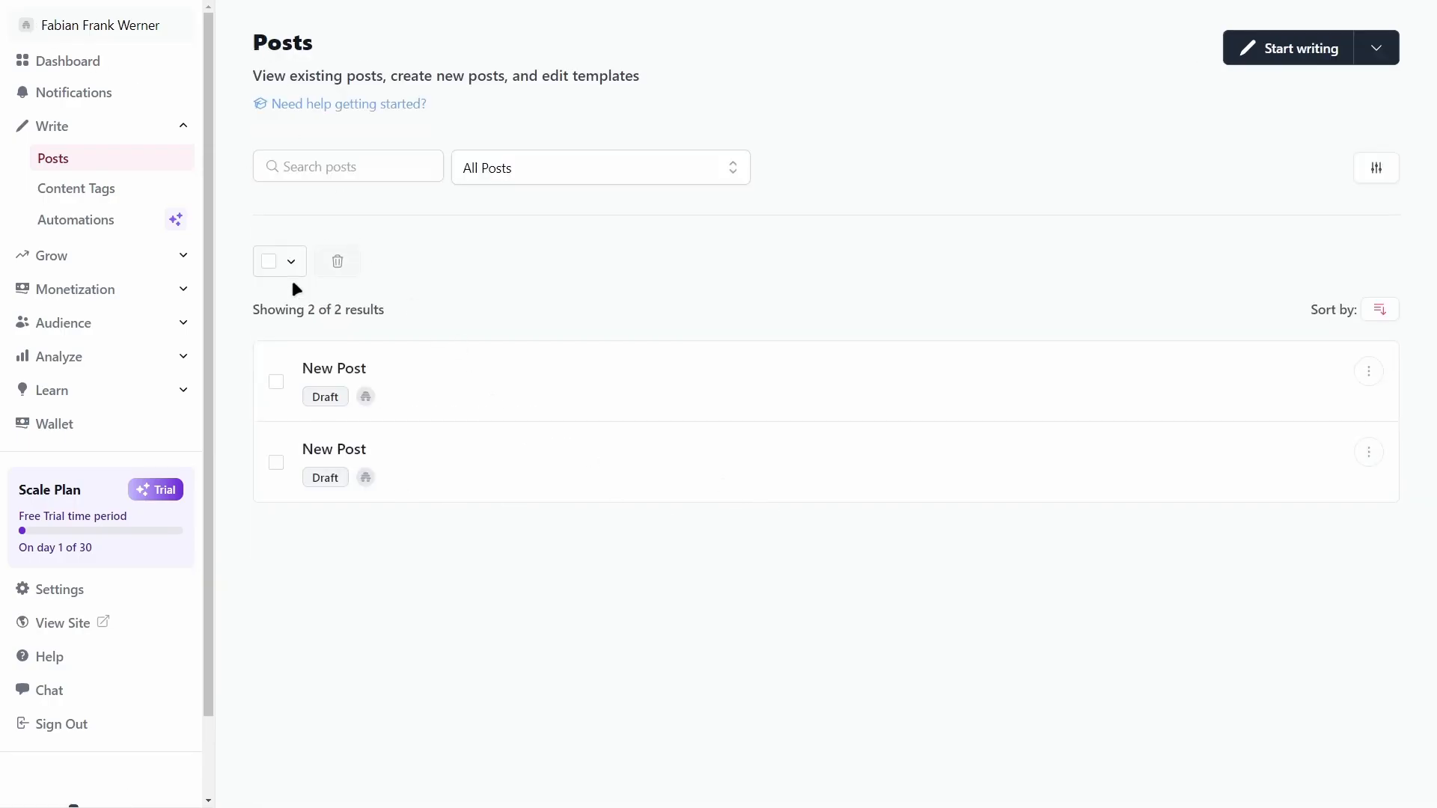
Step: In the second draft, replace 'test' with 'This is an example newsletter issue.' plus a happy emoji
{"action": "left_click", "coordinate": [1363, 455]}
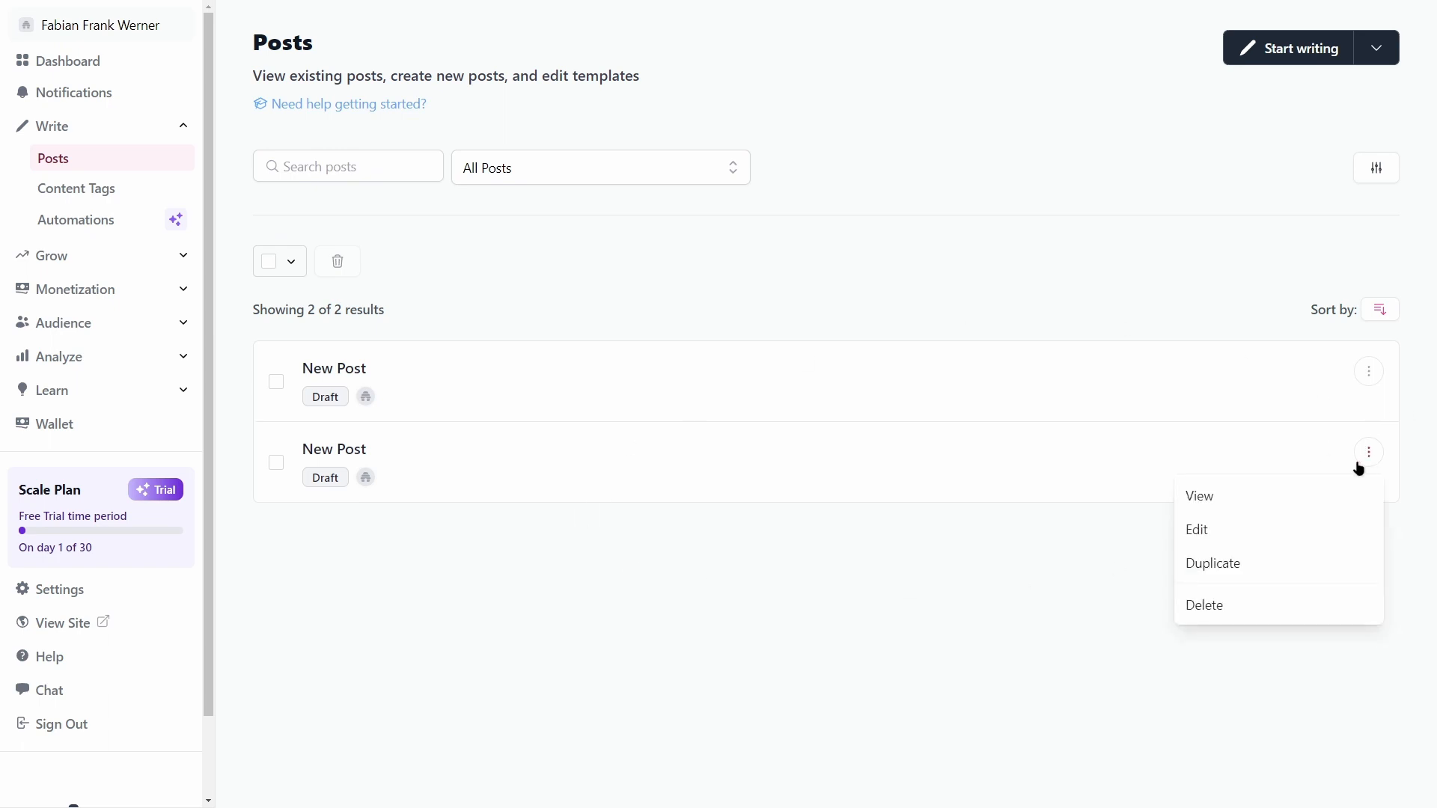
{"action": "left_click", "coordinate": [1228, 538]}
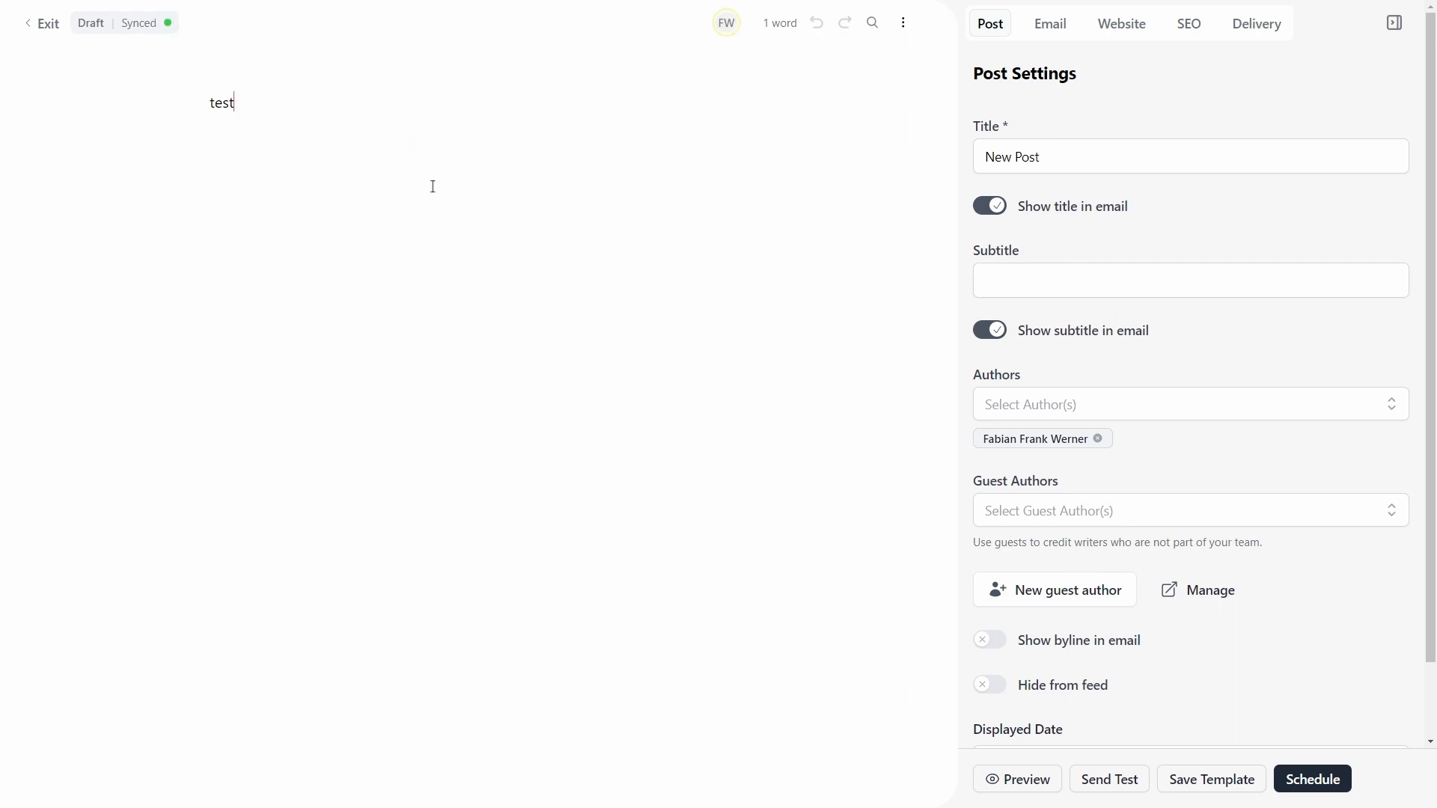
{"action": "key", "text": "BackSpace"}
{"action": "key", "text": "BackSpace"}
{"action": "key", "text": "BackSpace"}
{"action": "key", "text": "BackSpace"}
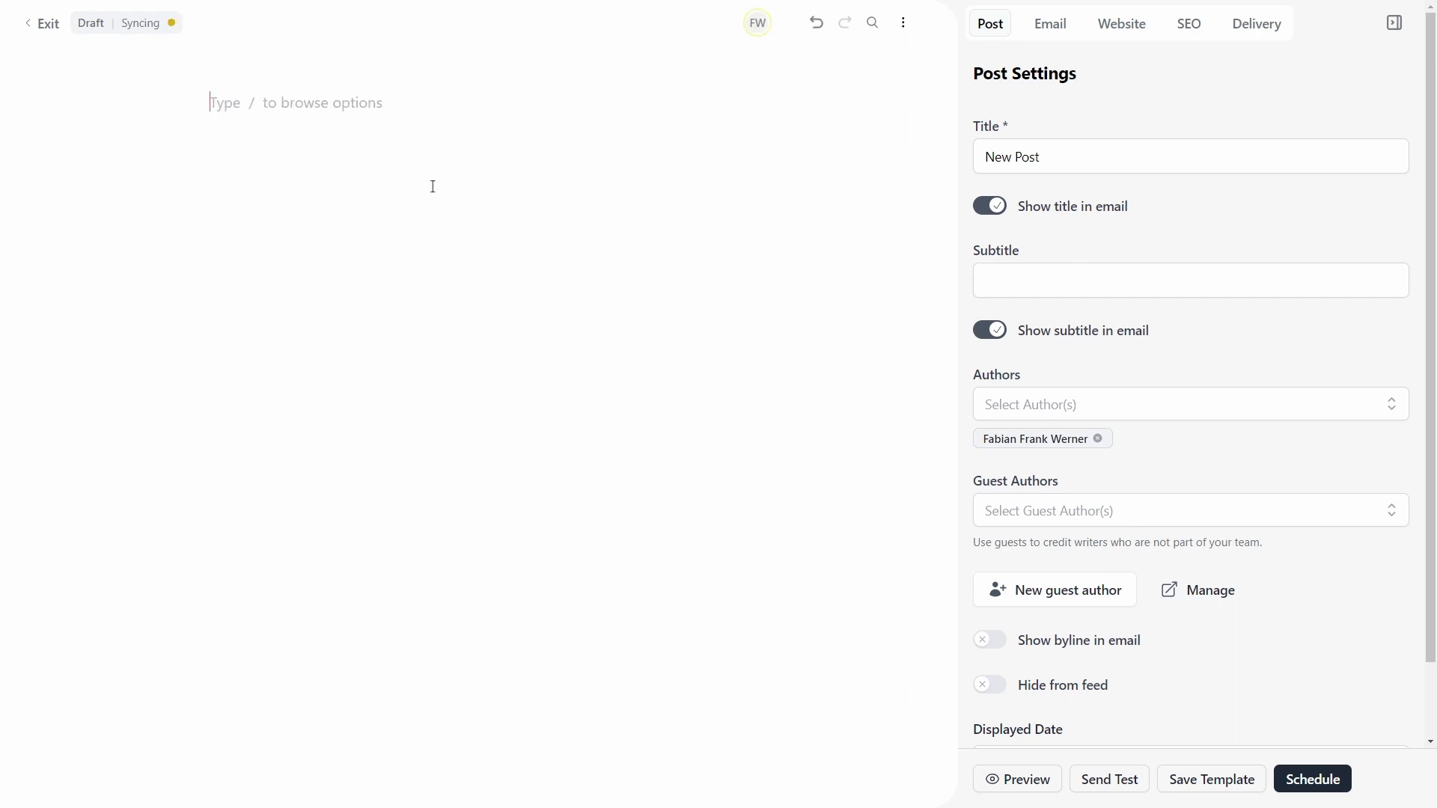
{"action": "type", "text": "This is"}
{"action": "type", "text": " an exmap"}
{"action": "key", "text": "BackSpace"}
{"action": "key", "text": "BackSpace"}
{"action": "key", "text": "BackSpace"}
{"action": "key", "text": "BackSpace"}
{"action": "key", "text": "BackSpace"}
{"action": "type", "text": "example newsletter issue."}
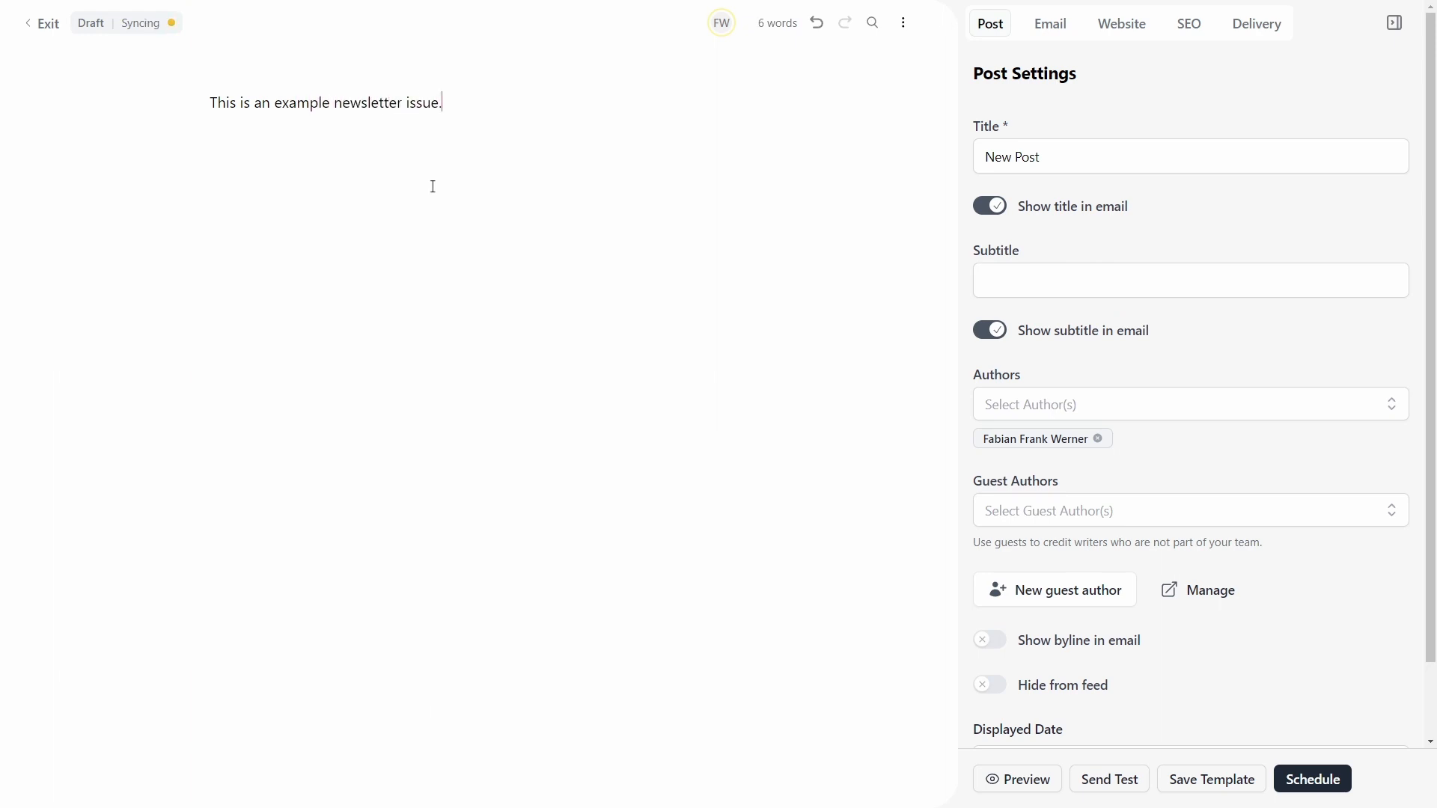
{"action": "type", "text": " :)"}
{"action": "key", "text": "BackSpace"}
{"action": "key", "text": "BackSpace"}
{"action": "type", "text": "Lhapp"}
{"action": "key", "text": "Return"}
Step: Hide the Post Settings panel and select the whole example sentence
{"action": "left_click_drag", "start_coordinate": [484, 98], "coordinate": [103, 100]}
{"action": "left_click", "coordinate": [510, 115]}
{"action": "left_click_drag", "start_coordinate": [241, 90], "coordinate": [580, 97]}
{"action": "left_click", "coordinate": [583, 97]}
{"action": "left_click", "coordinate": [1394, 22]}
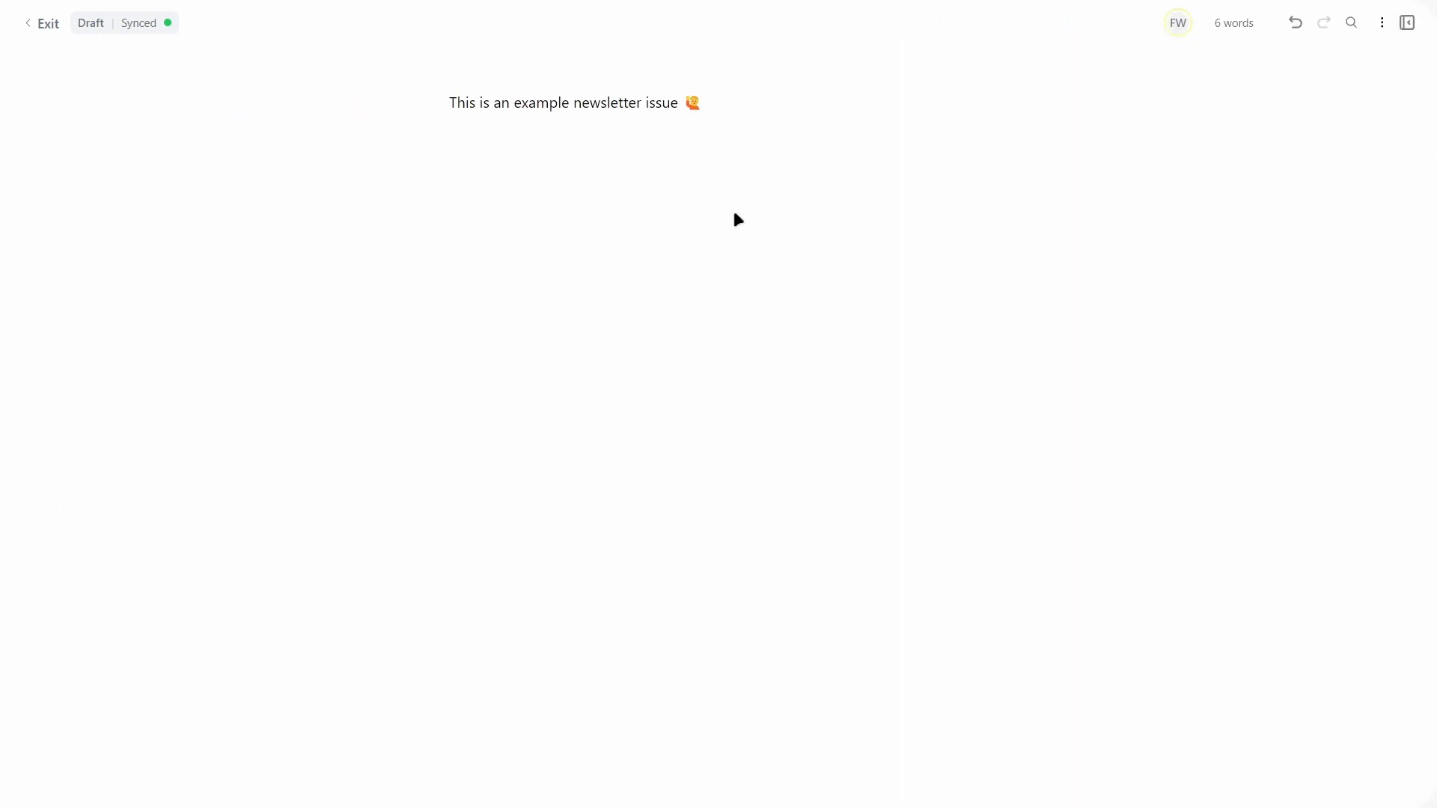
{"action": "left_click_drag", "start_coordinate": [712, 138], "coordinate": [325, 129]}
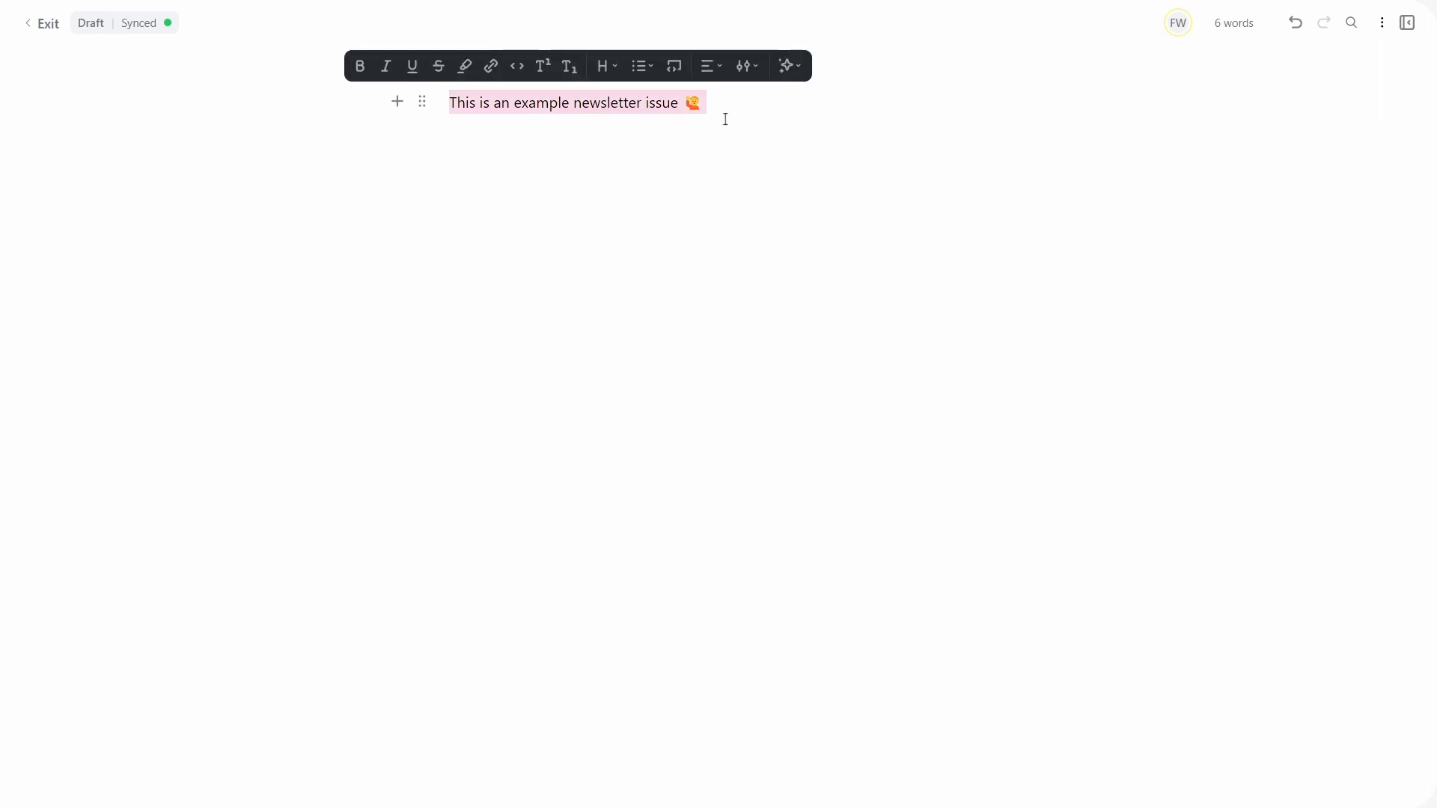
Step: Make the example sentence bold, italic, underlined and struck through
{"action": "left_click", "coordinate": [360, 65]}
{"action": "left_click", "coordinate": [394, 65]}
{"action": "left_click", "coordinate": [421, 67]}
{"action": "left_click", "coordinate": [447, 66]}
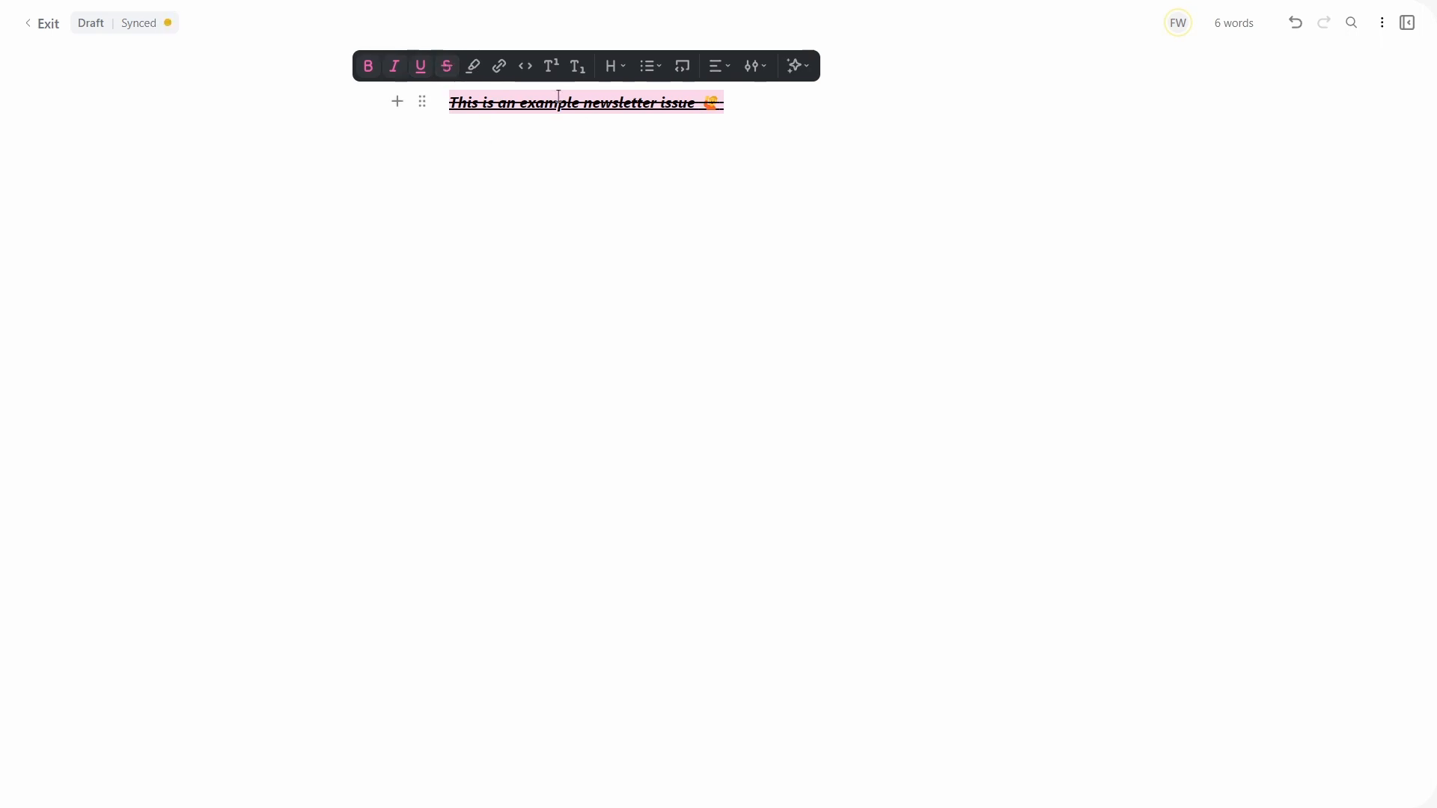
{"action": "left_click", "coordinate": [502, 74]}
{"action": "left_click", "coordinate": [622, 97]}
{"action": "left_click", "coordinate": [740, 113]}
{"action": "left_click_drag", "start_coordinate": [740, 113], "coordinate": [344, 95]}
Step: Turn the sentence into a centered Heading 4 and start an empty line below it
{"action": "left_click", "coordinate": [622, 74]}
{"action": "left_click", "coordinate": [608, 105]}
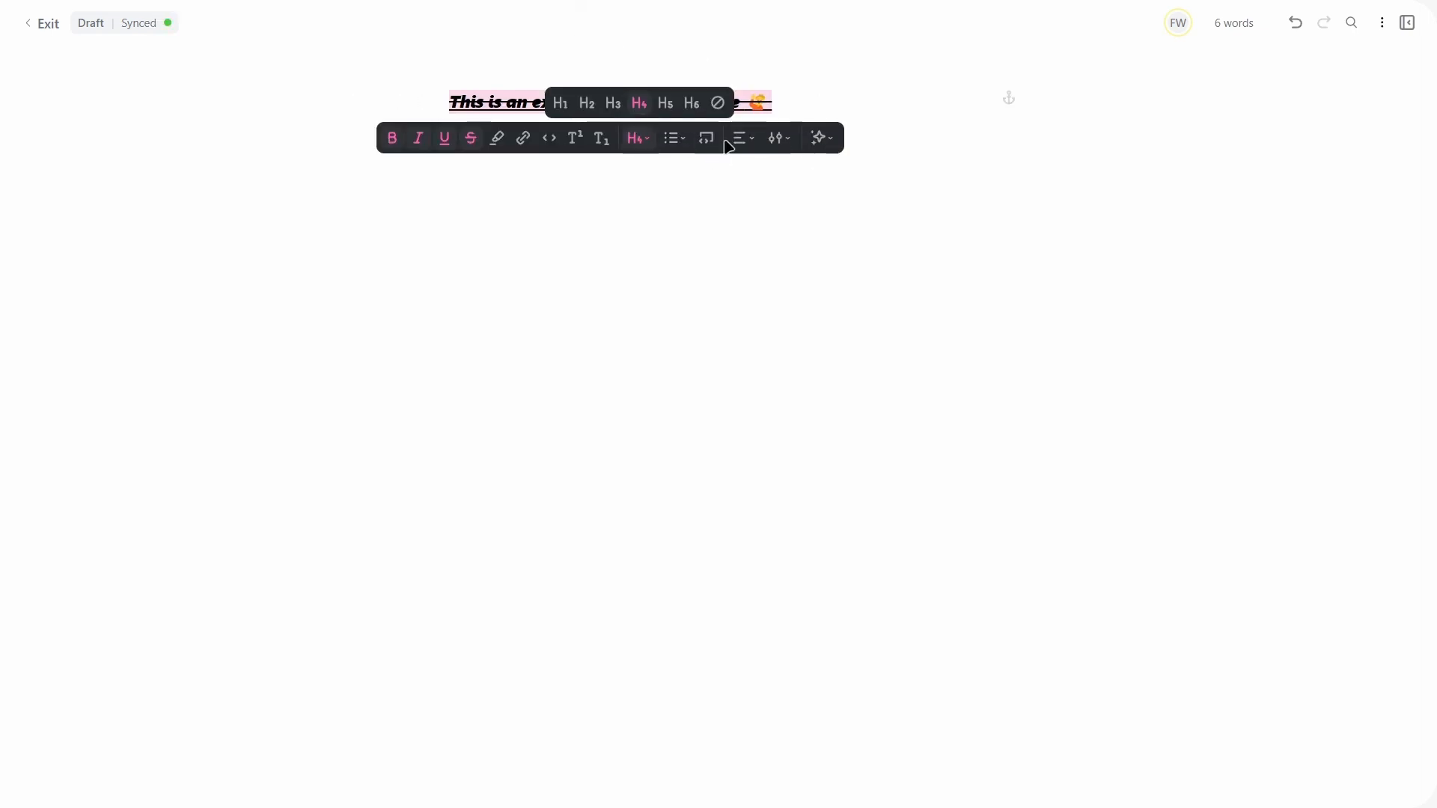
{"action": "left_click", "coordinate": [740, 138]}
{"action": "left_click", "coordinate": [729, 103]}
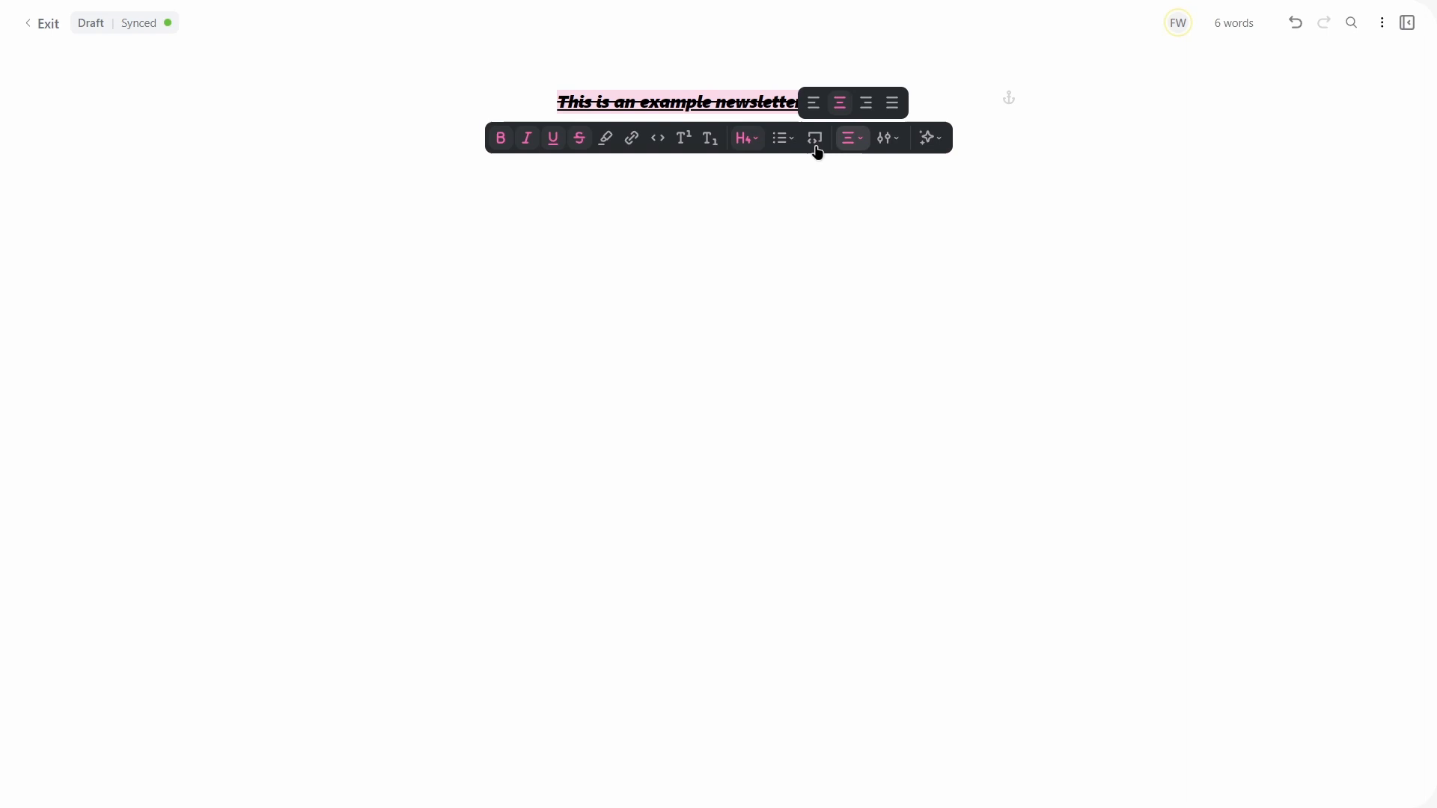
{"action": "left_click", "coordinate": [705, 276]}
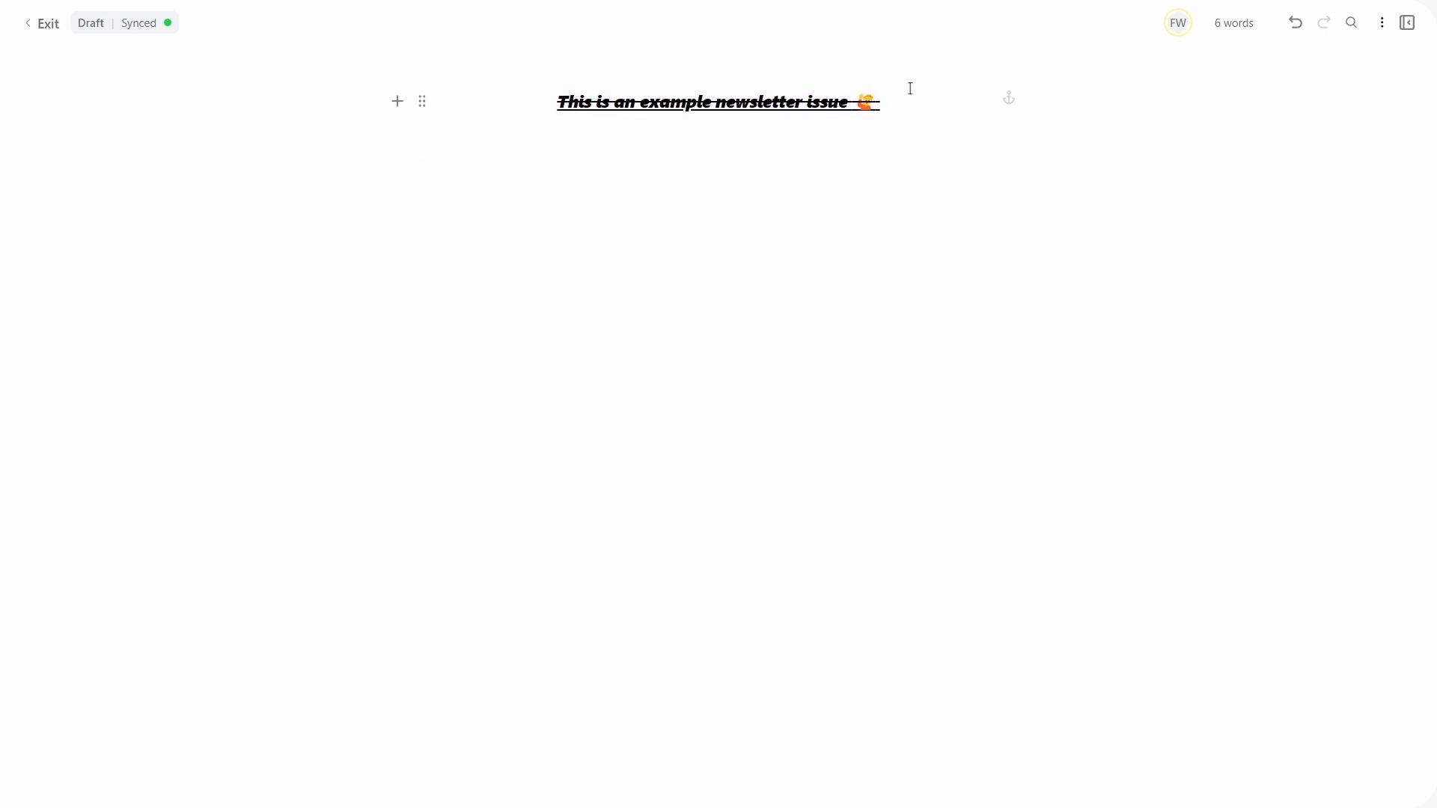
{"action": "left_click", "coordinate": [903, 206]}
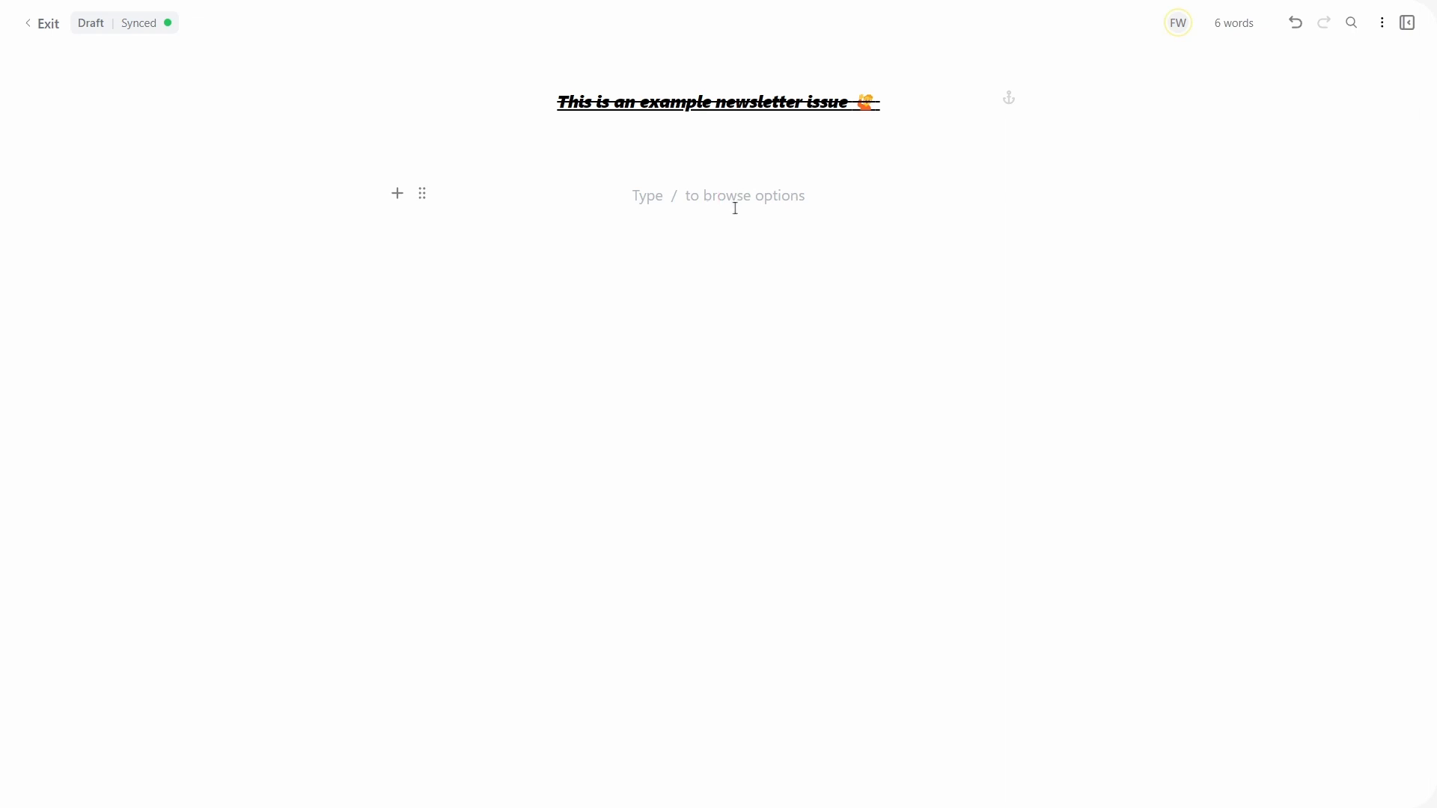
Step: Add a bulleted list with items 'point 1' and 'point2', then bring up the block menu below it
{"action": "type", "text": "/"}
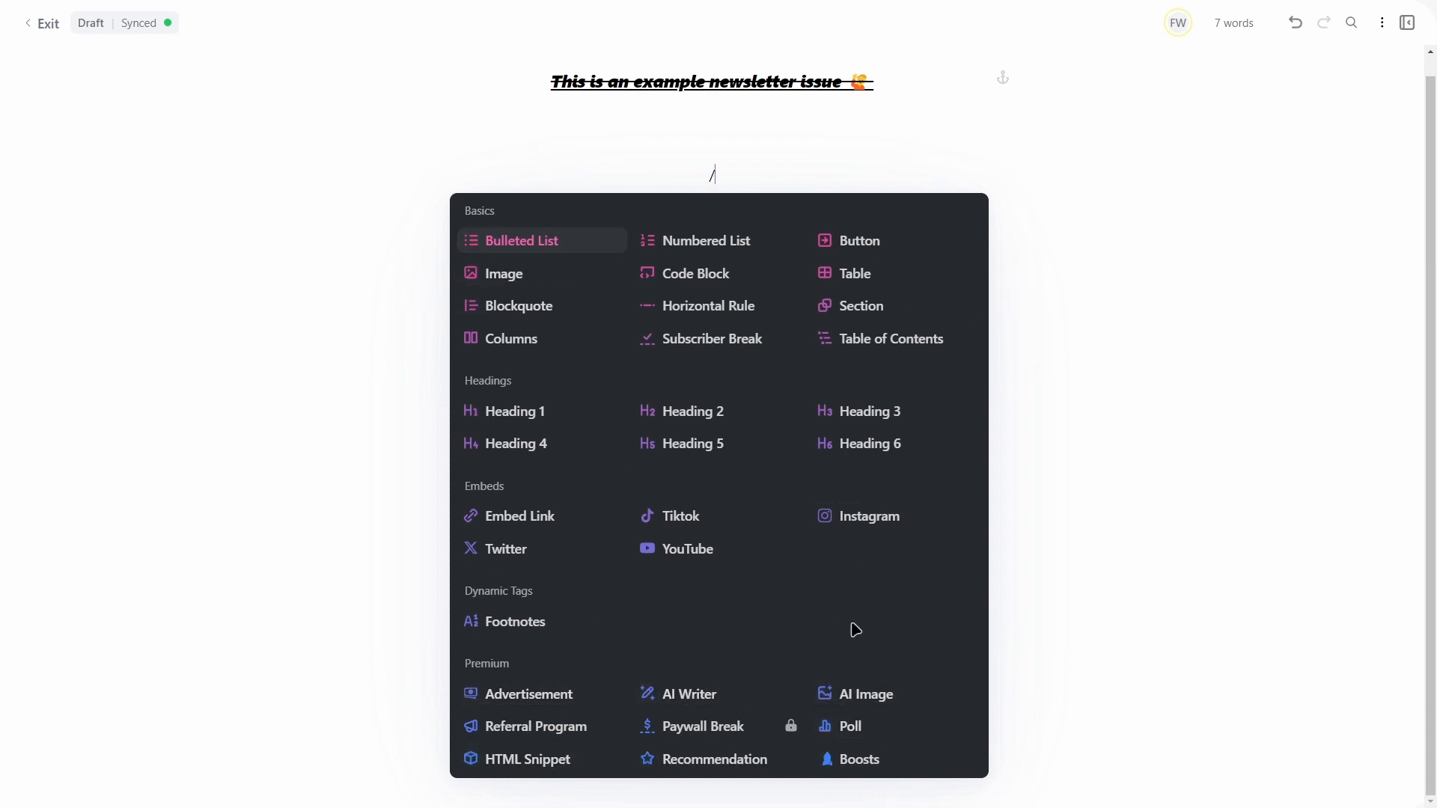
{"action": "left_click", "coordinate": [549, 253]}
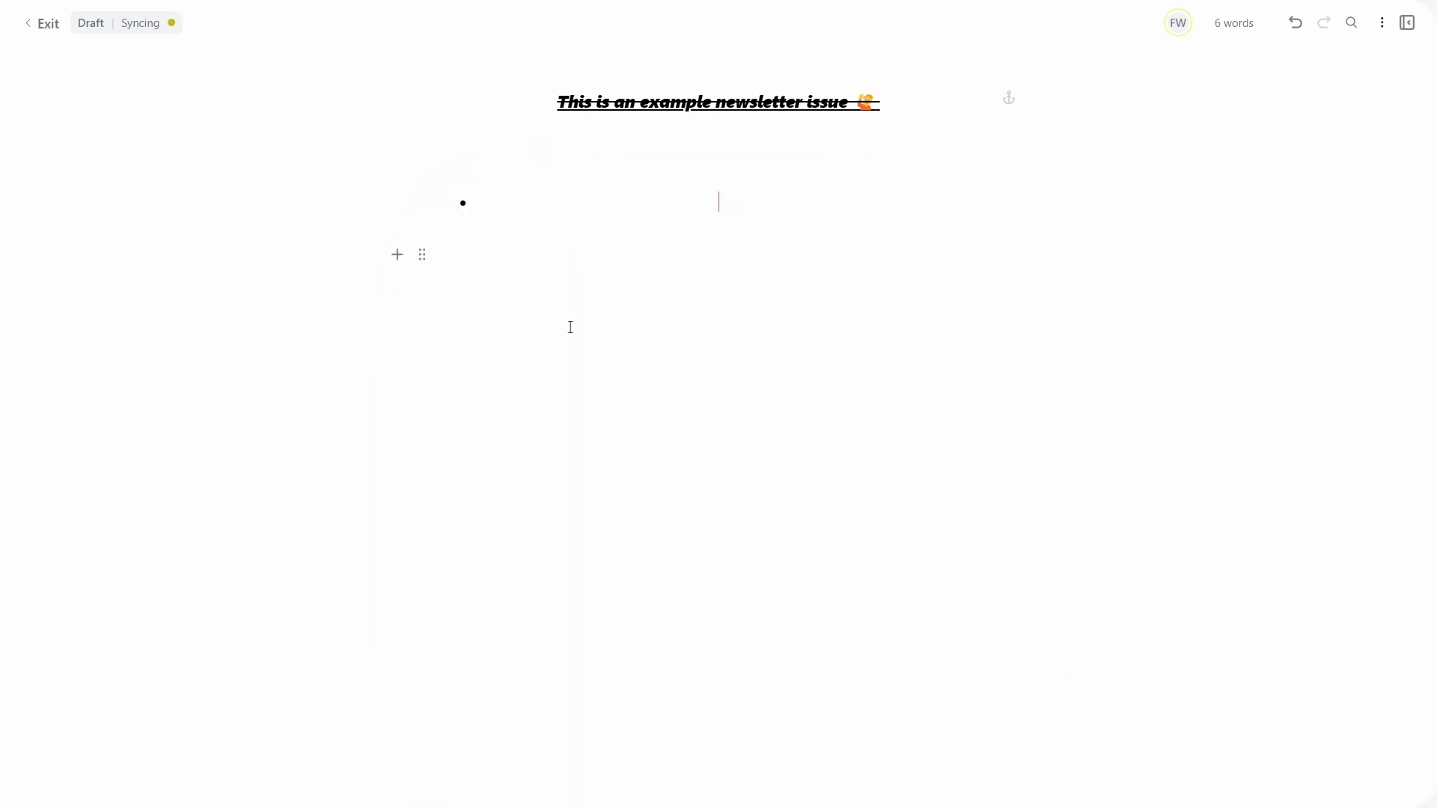
{"action": "type", "text": "point 1"}
{"action": "key", "text": "Return"}
{"action": "type", "text": "point"}
{"action": "key", "text": "ctrl+BackSpace"}
{"action": "type", "text": "point2"}
{"action": "key", "text": "Return"}
{"action": "key", "text": "Return"}
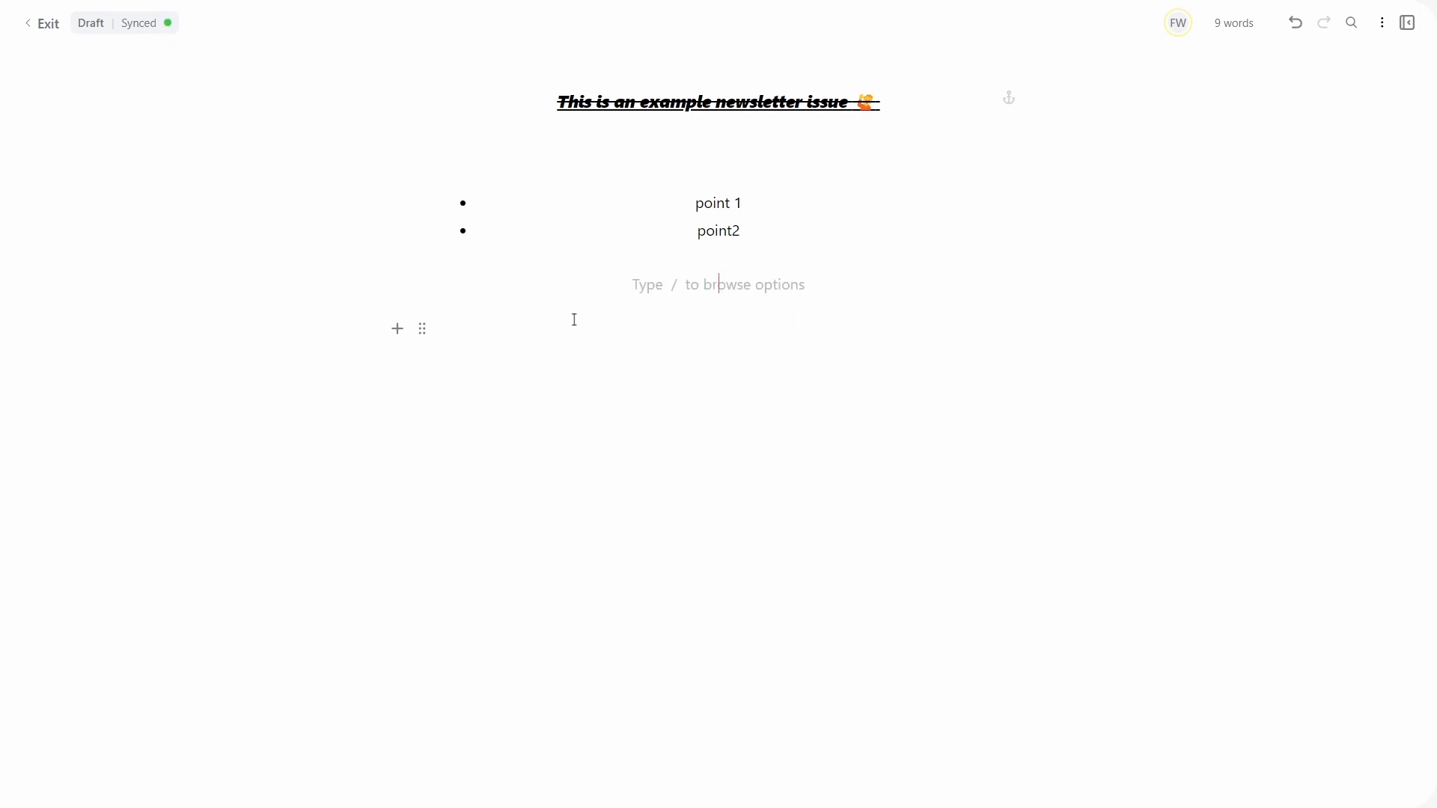
{"action": "type", "text": "/"}
{"action": "scroll", "coordinate": [648, 346], "scroll_direction": "down", "scroll_amount": 2}
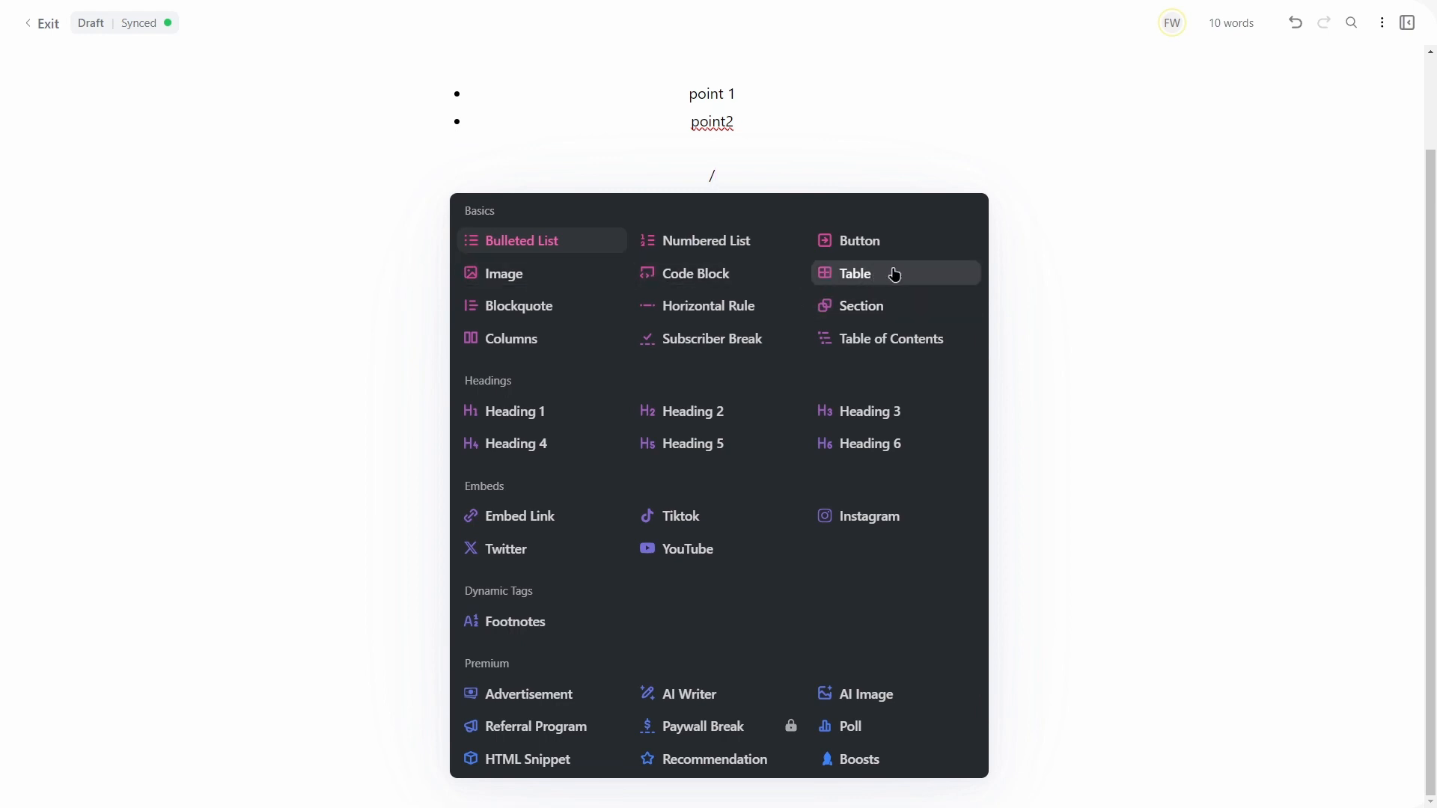
Step: Insert a blockquote under the bullet list and set it to the boxed style
{"action": "left_click", "coordinate": [564, 315]}
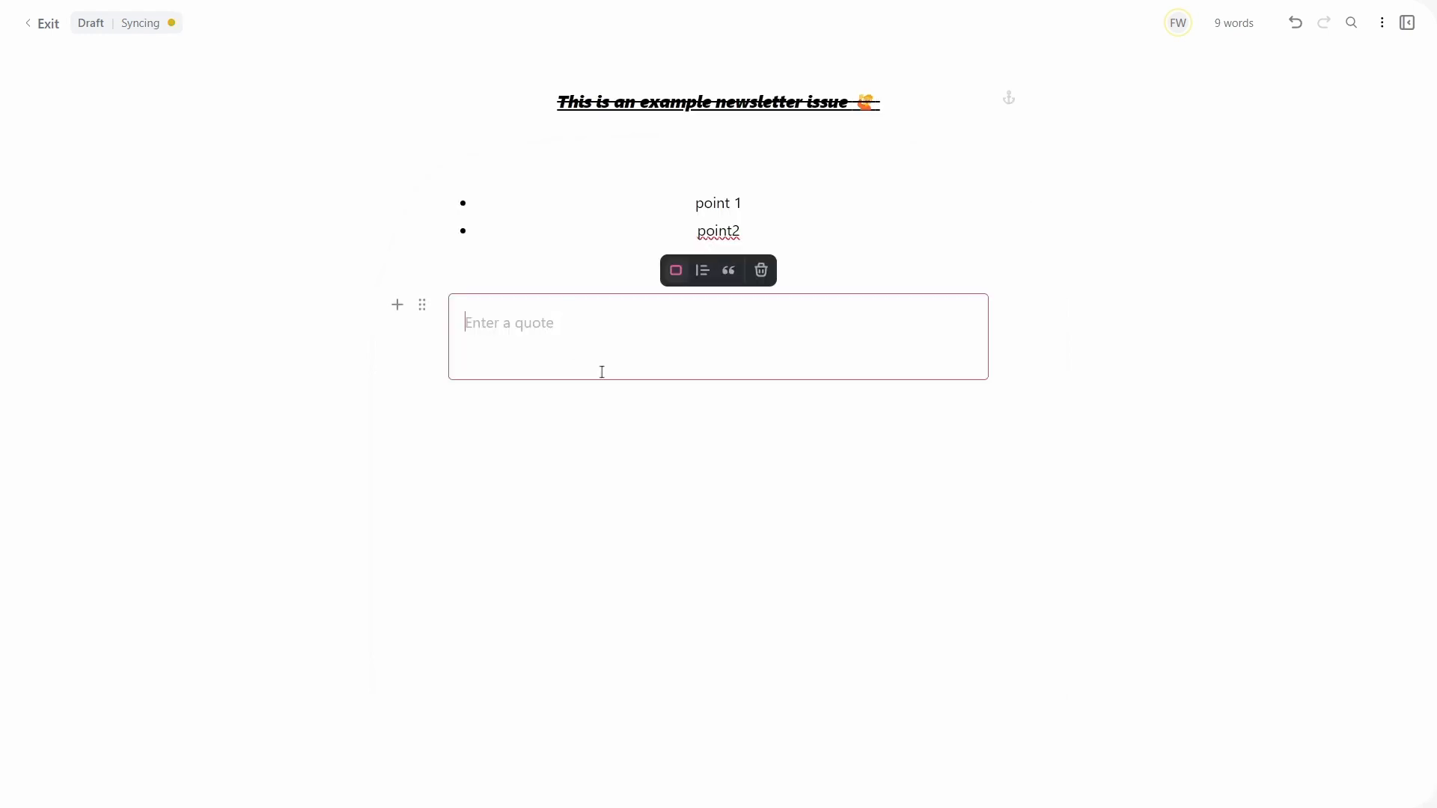
{"action": "left_click", "coordinate": [702, 271]}
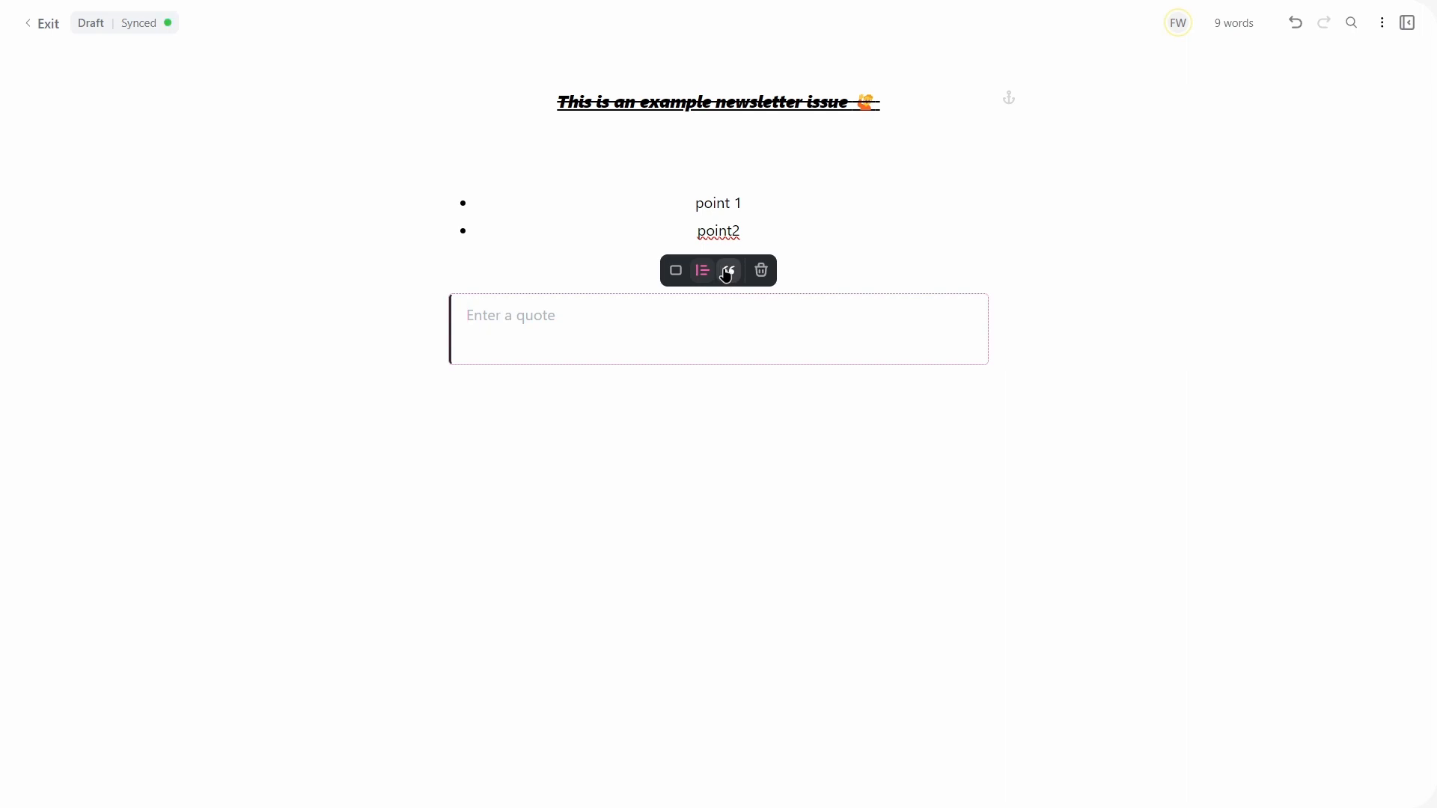
{"action": "left_click", "coordinate": [725, 272]}
{"action": "left_click", "coordinate": [702, 273]}
{"action": "left_click", "coordinate": [724, 272]}
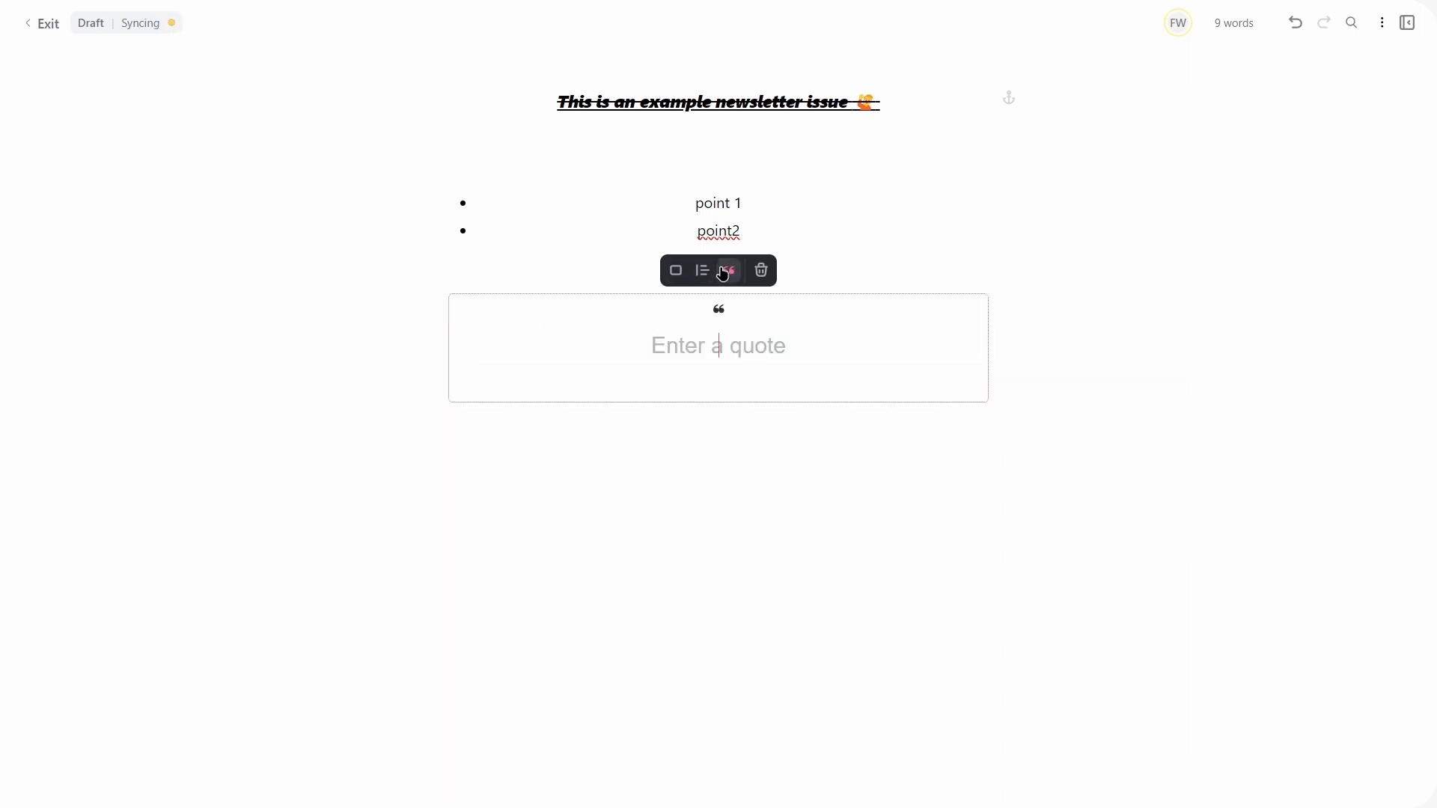
{"action": "left_click", "coordinate": [709, 274]}
{"action": "left_click", "coordinate": [676, 270]}
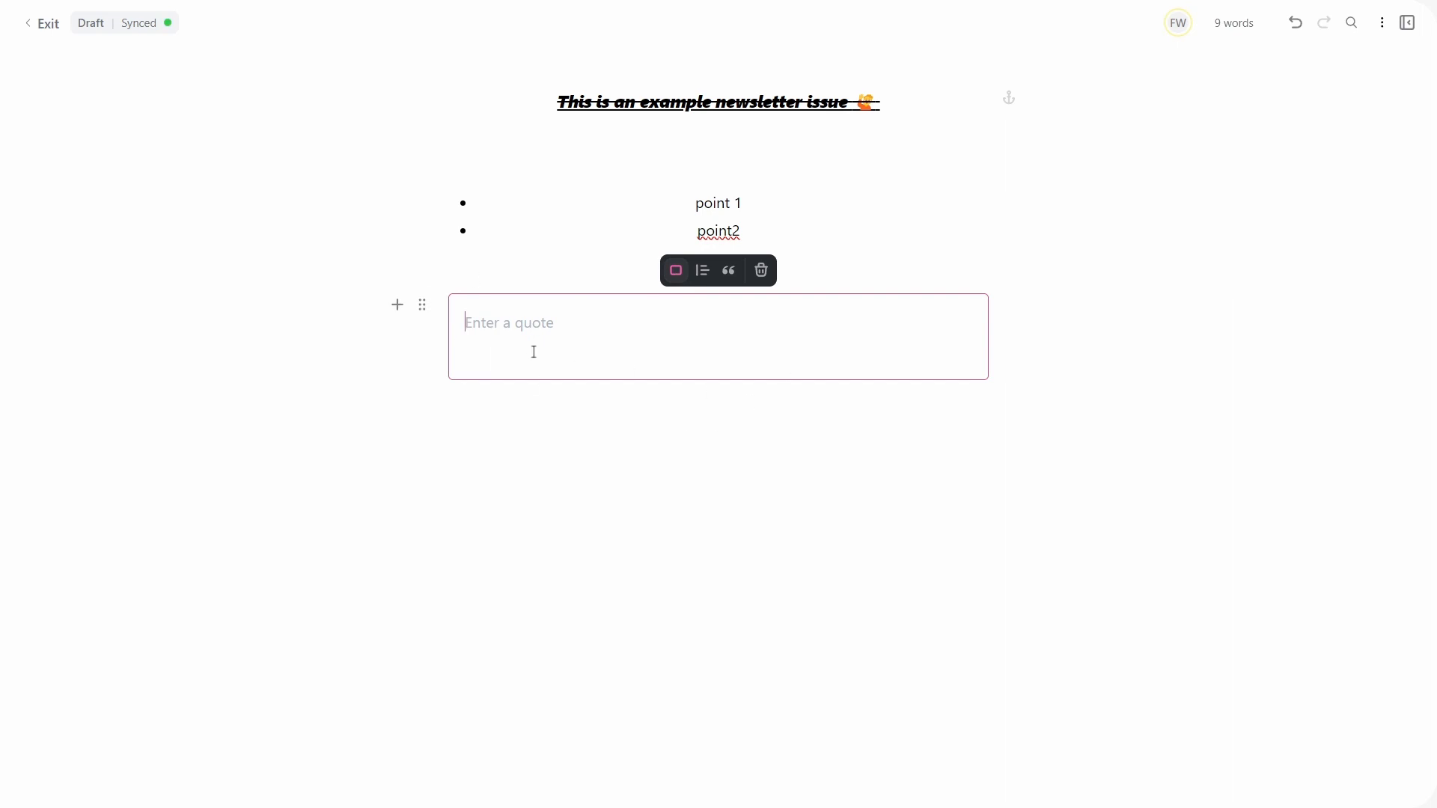
Step: Fill the blockquote with the text 'quote' and the author line 'author'
{"action": "type", "text": "qlutoe"}
{"action": "key", "text": "BackSpace"}
{"action": "key", "text": "BackSpace"}
{"action": "key", "text": "BackSpace"}
{"action": "key", "text": "BackSpace"}
{"action": "key", "text": "BackSpace"}
{"action": "key", "text": "BackSpace"}
{"action": "type", "text": "quote"}
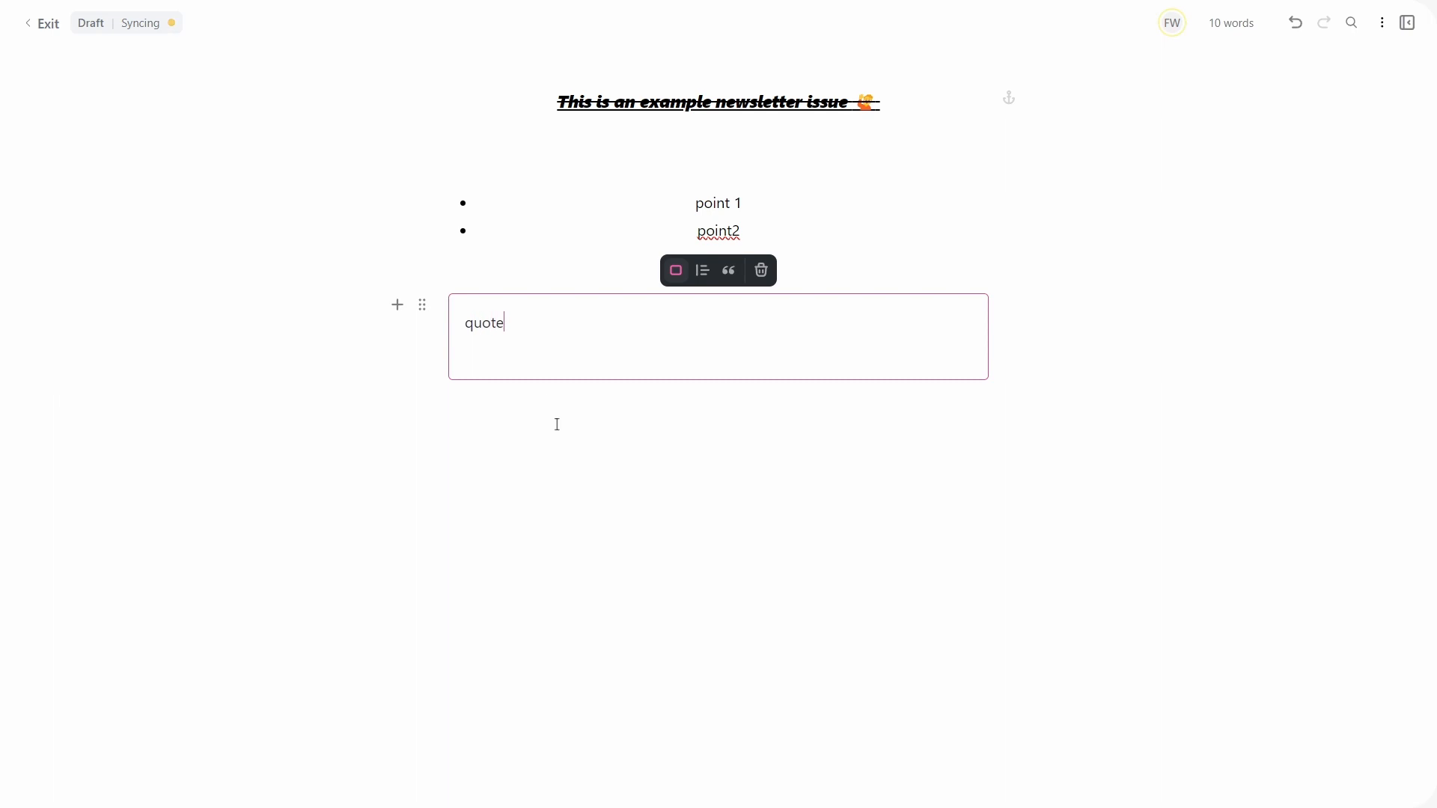
{"action": "left_click", "coordinate": [557, 425]}
{"action": "left_click", "coordinate": [587, 354]}
{"action": "type", "text": "author"}
{"action": "left_click", "coordinate": [626, 440]}
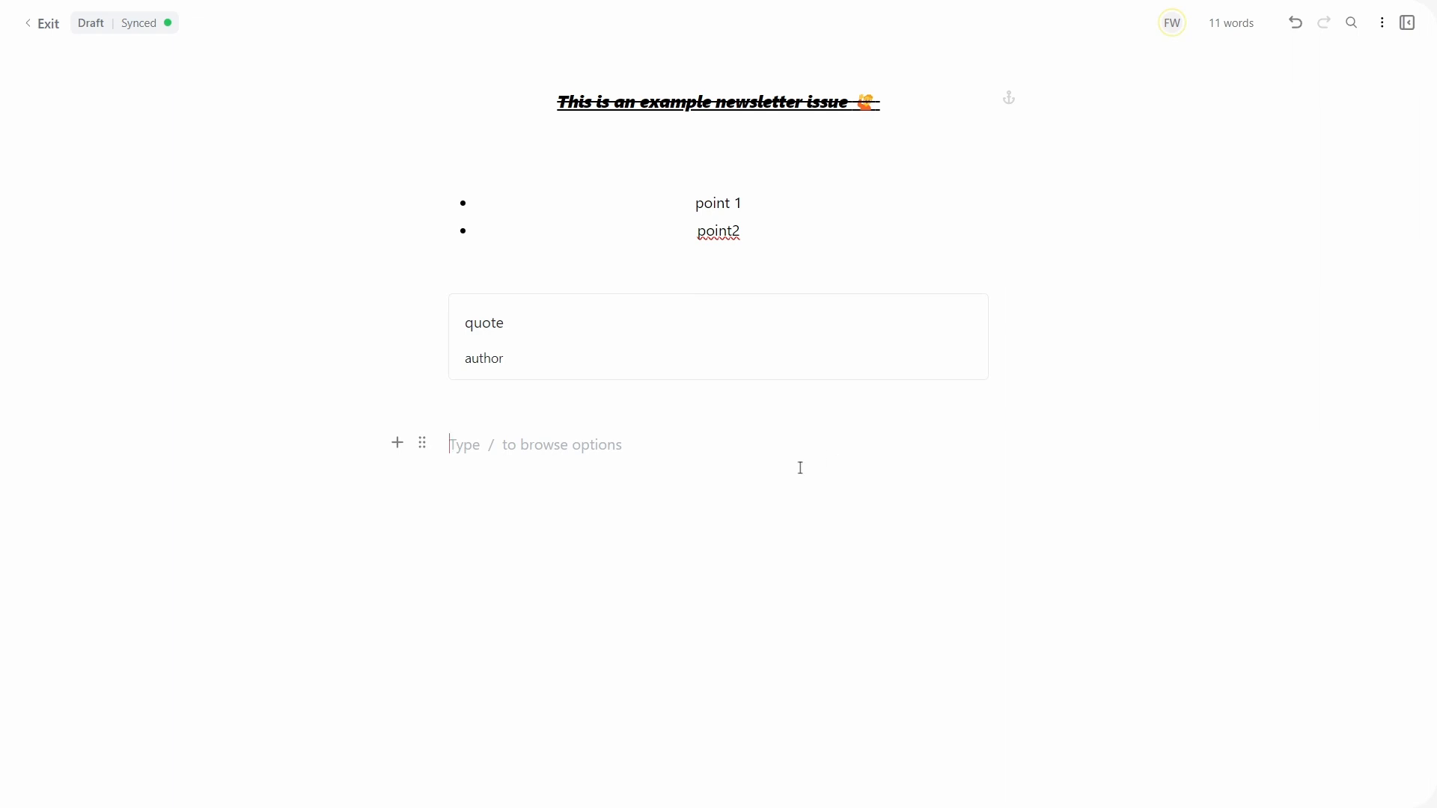
Step: Add a closing line reading 'the end' below the quote
{"action": "type", "text": "/"}
{"action": "scroll", "coordinate": [830, 472], "scroll_direction": "down", "scroll_amount": 3}
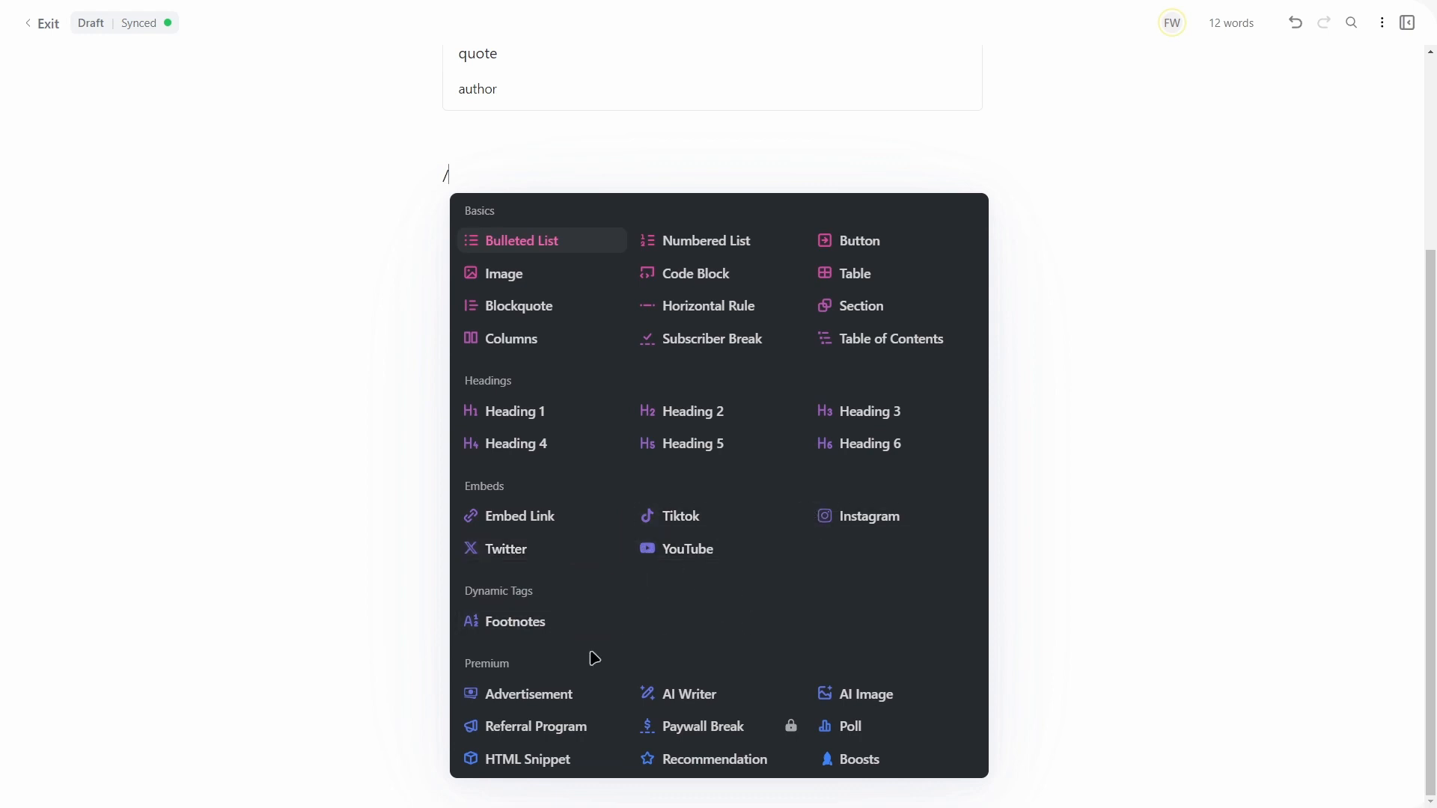
{"action": "left_click", "coordinate": [1079, 450]}
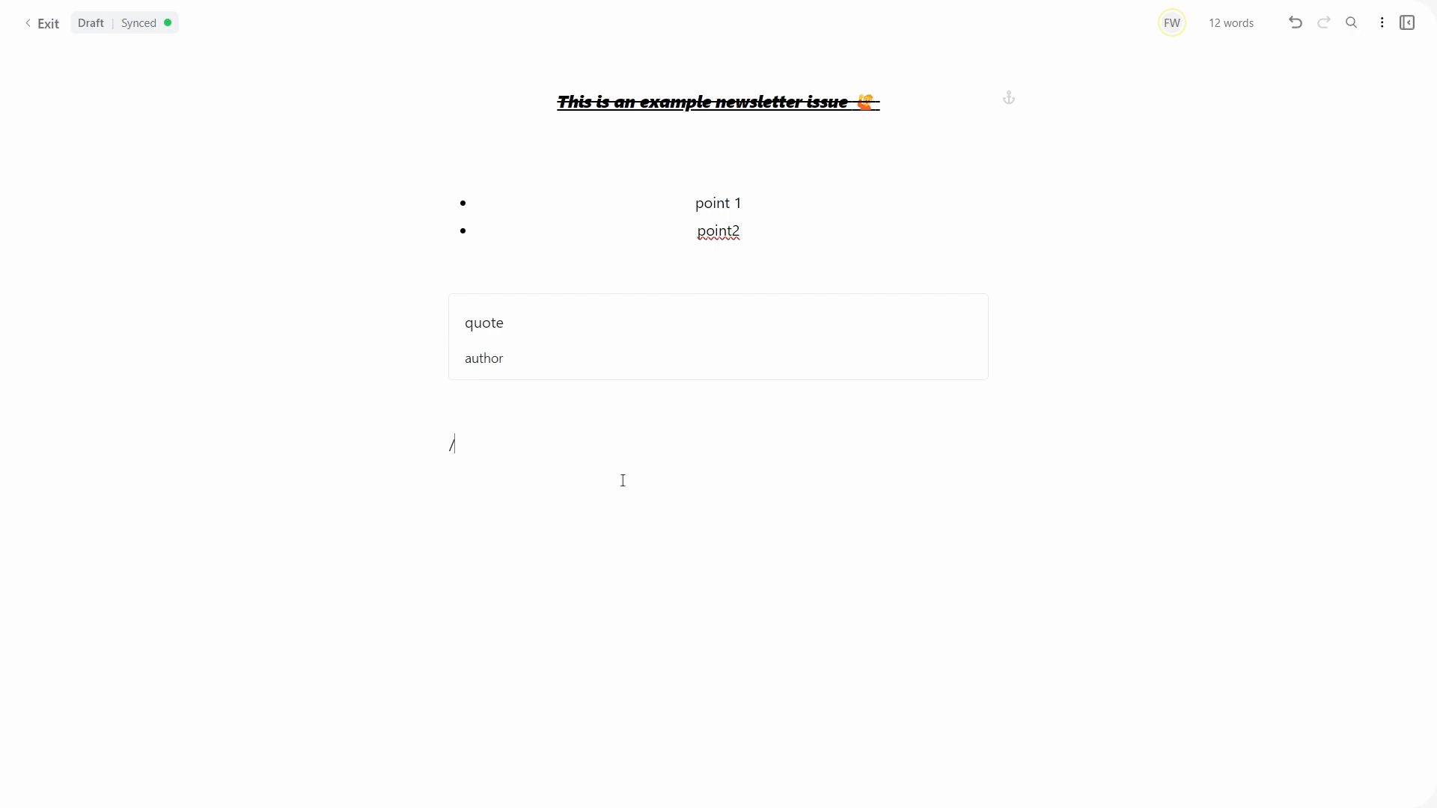
{"action": "key", "text": "BackSpace"}
{"action": "type", "text": "the end"}
Step: Make the closing line 'the end' italic and underlined
{"action": "key", "text": "shift+Home"}
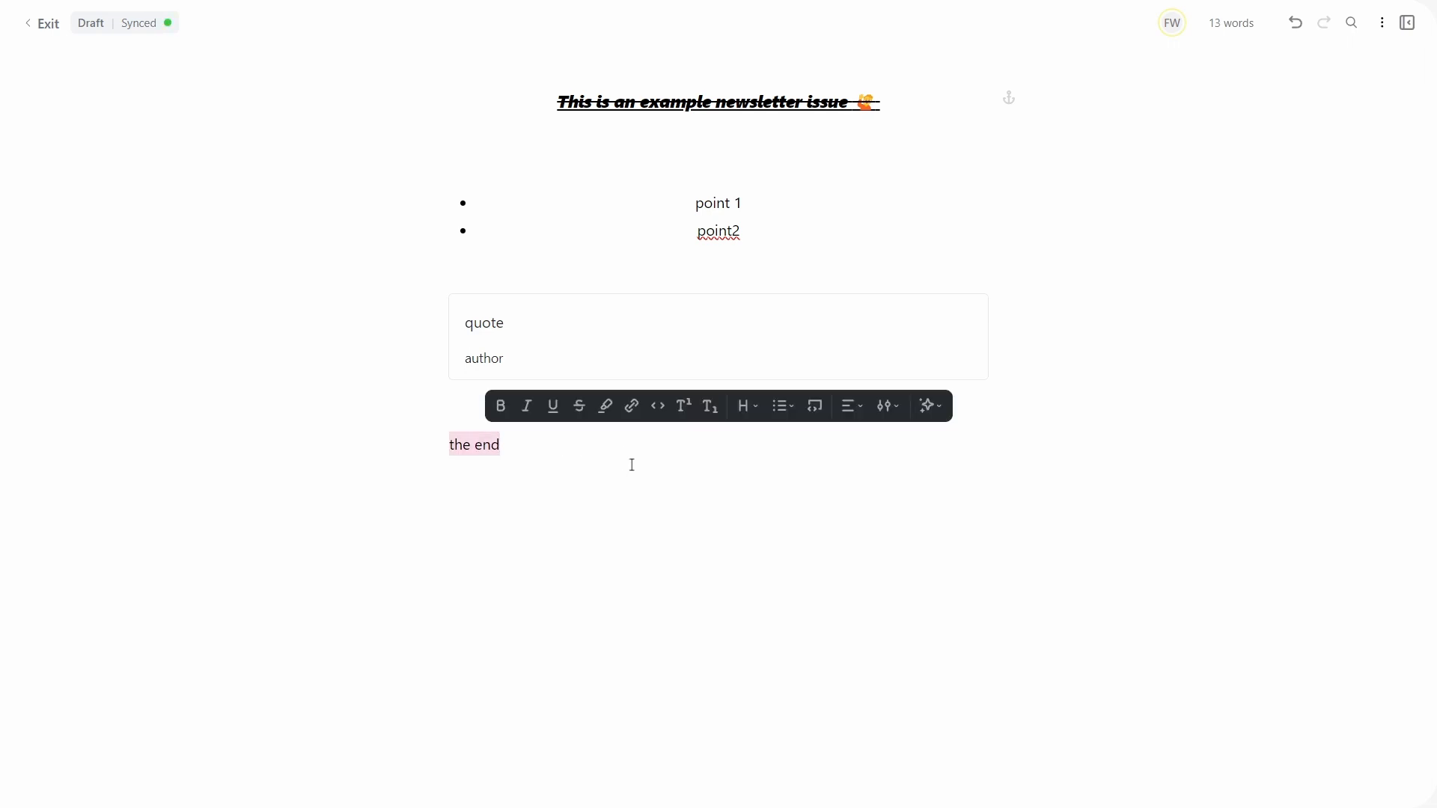
{"action": "left_click", "coordinate": [553, 406]}
{"action": "left_click", "coordinate": [527, 406]}
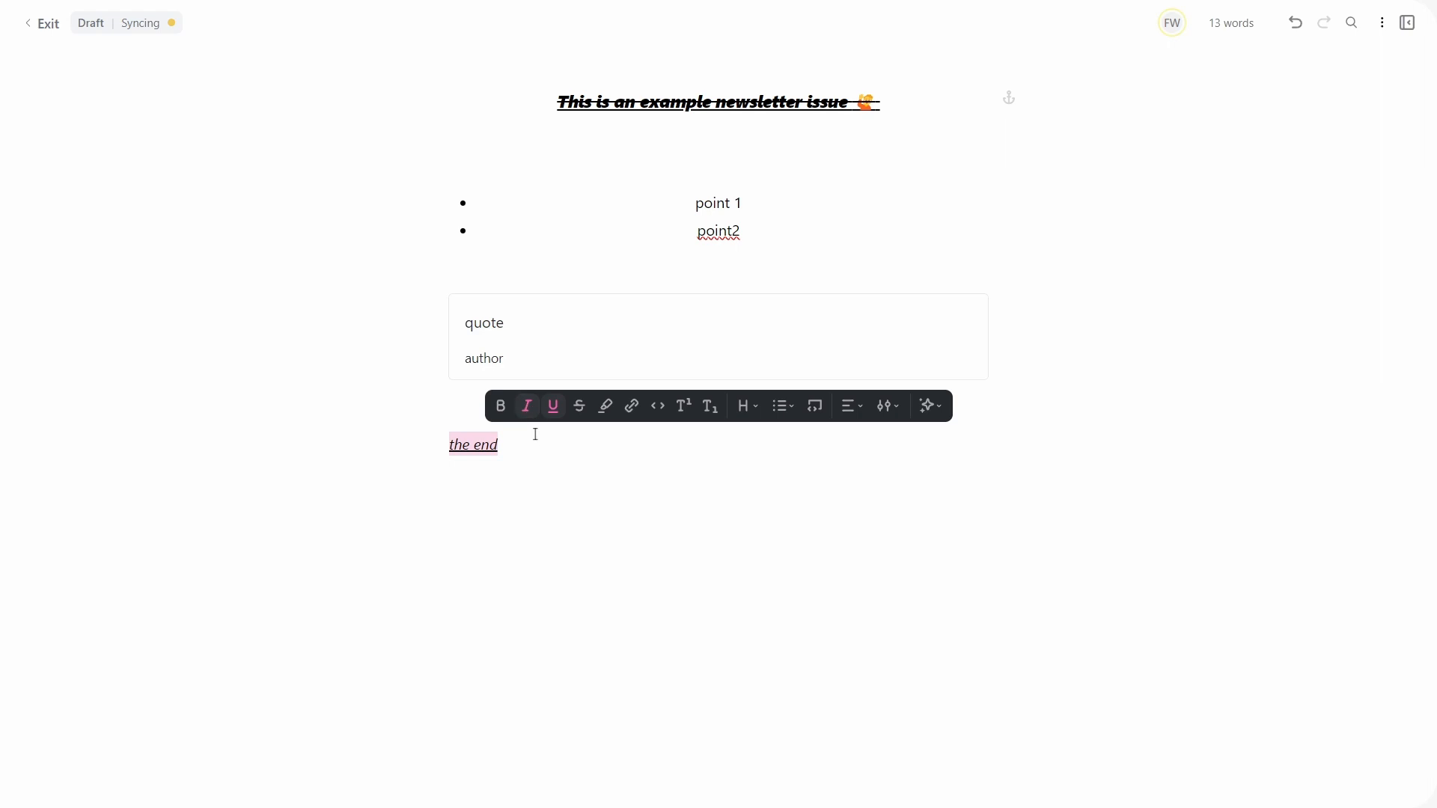
{"action": "left_click", "coordinate": [709, 515]}
{"action": "left_click_drag", "start_coordinate": [518, 443], "coordinate": [420, 452]}
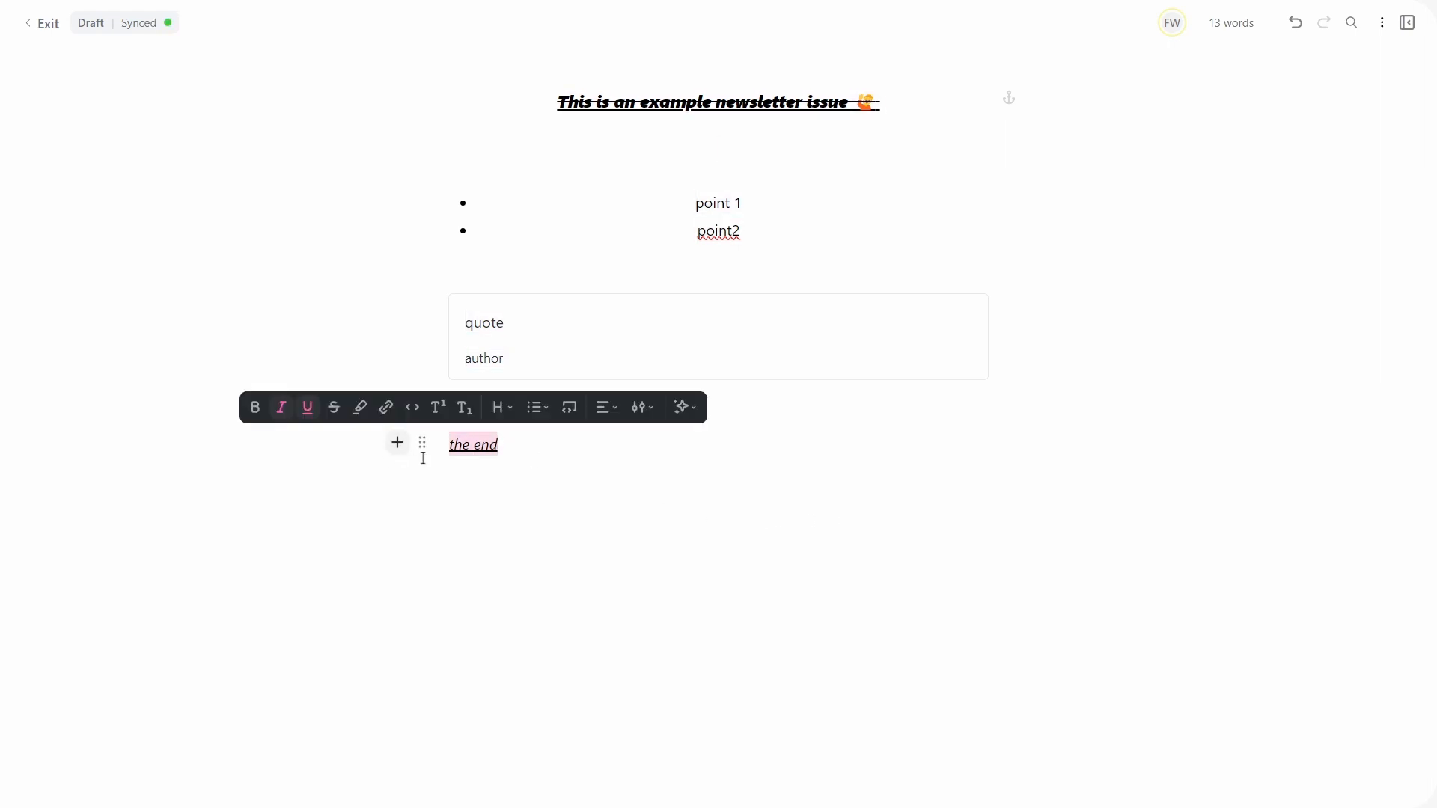
{"action": "left_click", "coordinate": [822, 464]}
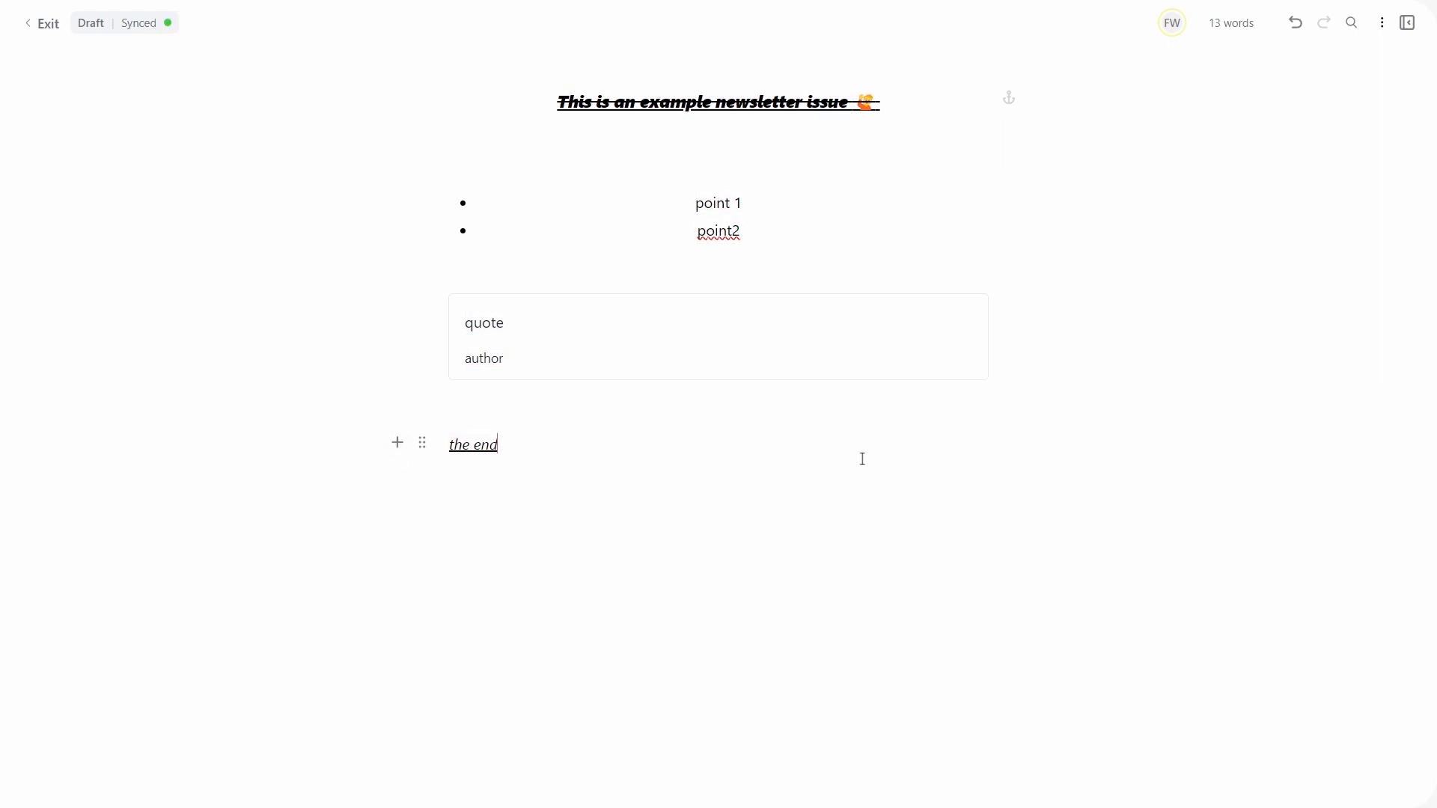
{"action": "left_click", "coordinate": [1407, 23]}
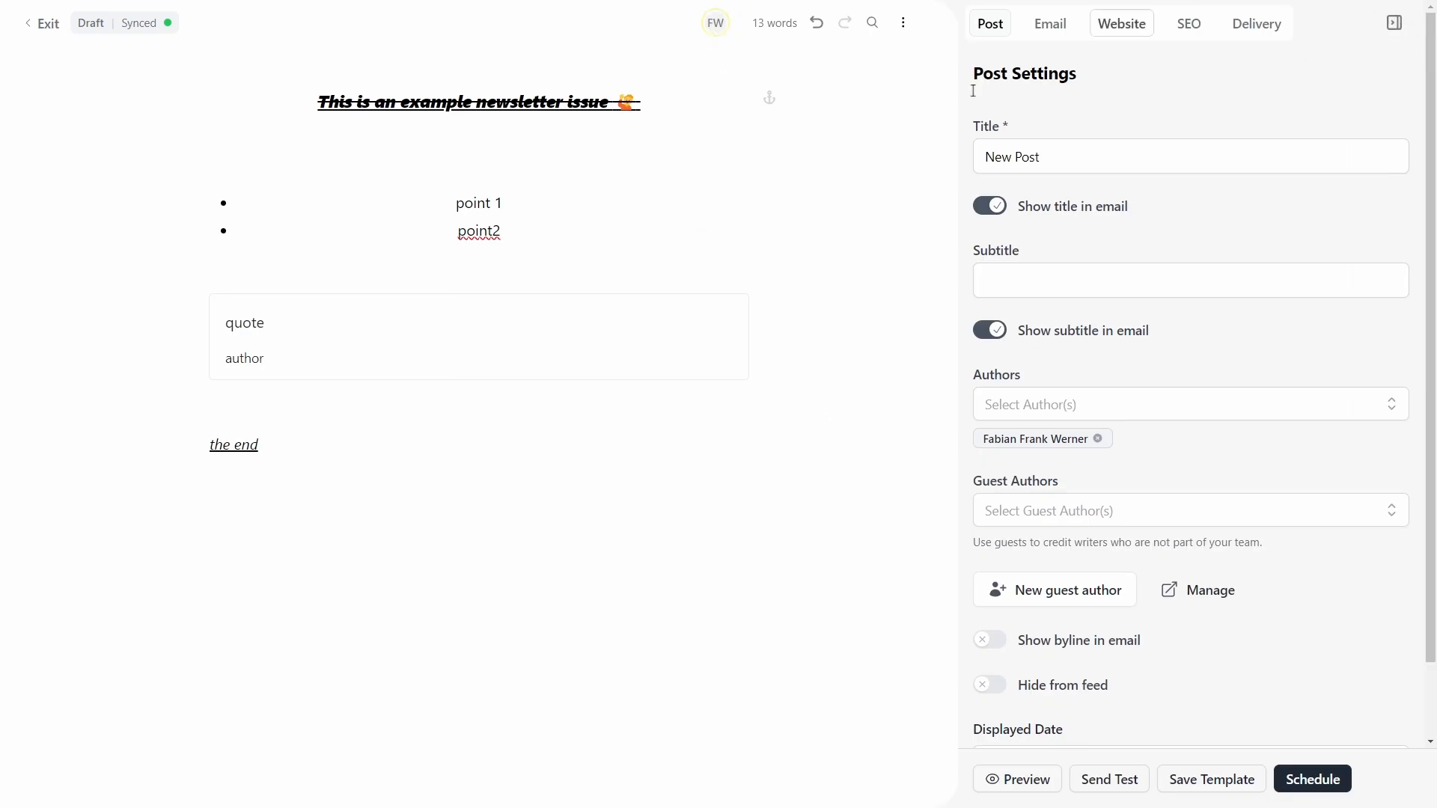
Step: Look over the 13-word draft and open the newsletter preview
{"action": "scroll", "coordinate": [1166, 594], "scroll_direction": "down", "scroll_amount": 1}
{"action": "scroll", "coordinate": [1166, 593], "scroll_direction": "up", "scroll_amount": 1}
{"action": "mouse_move", "coordinate": [154, 36]}
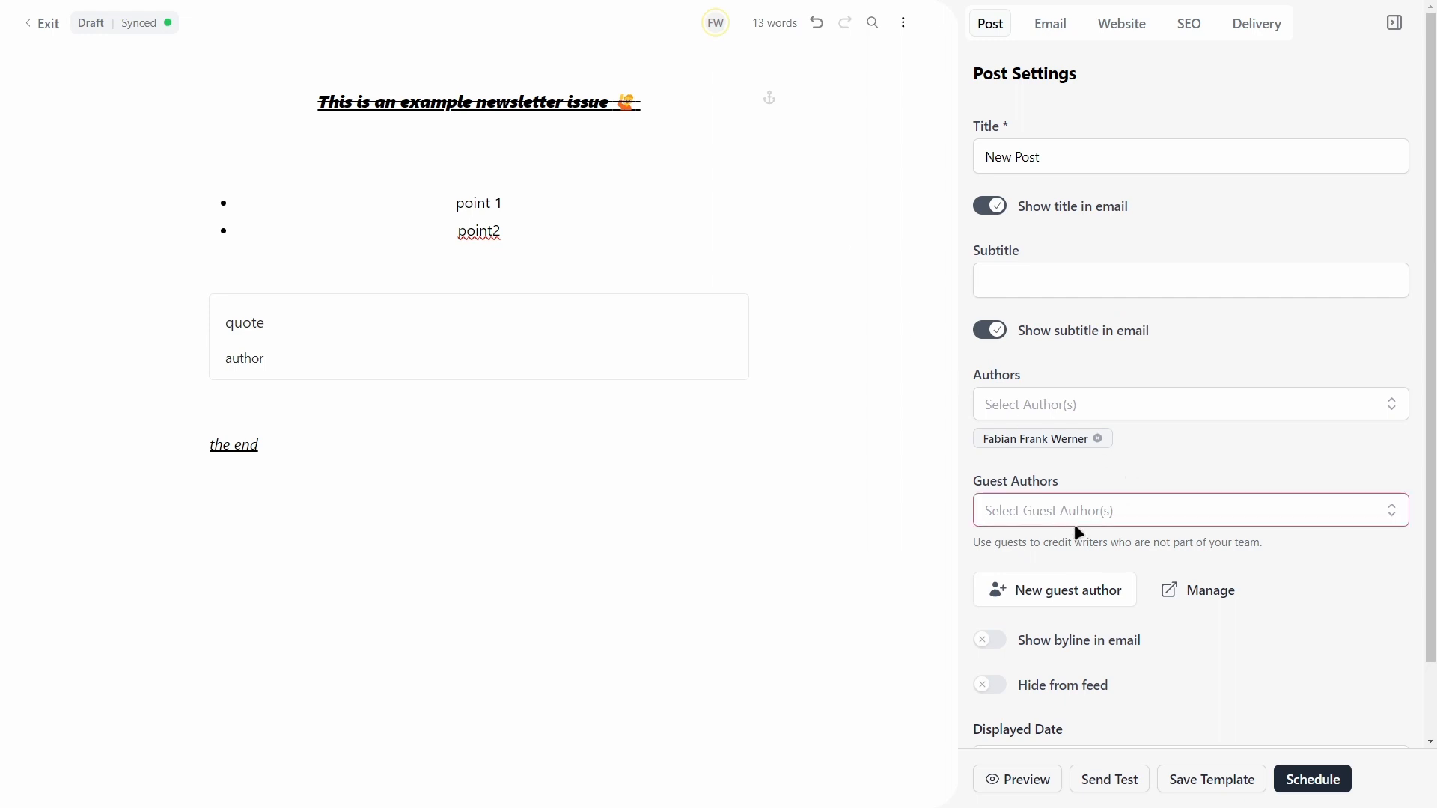
{"action": "left_click", "coordinate": [1020, 780]}
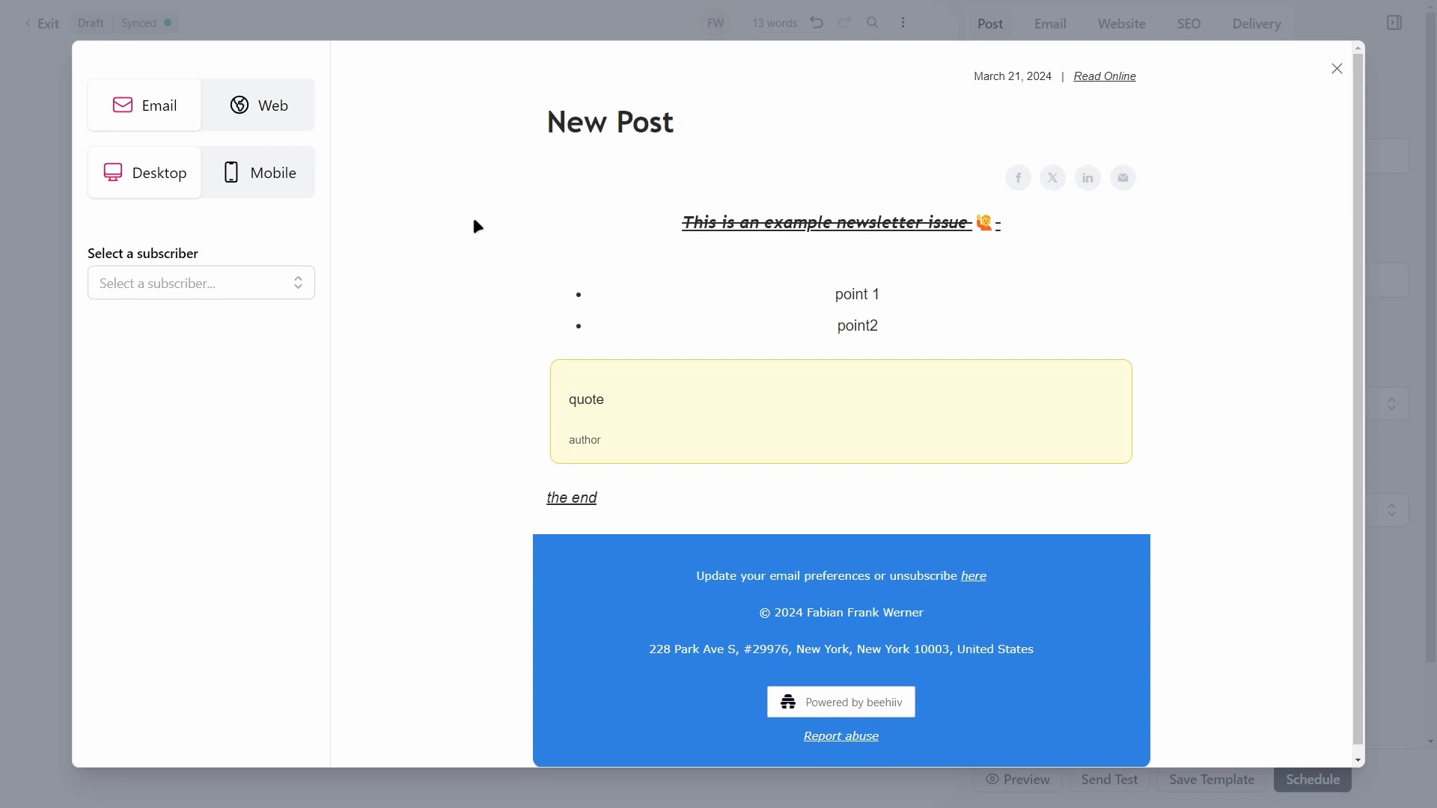
Step: Compare the newsletter's email and web previews at desktop and mobile widths
{"action": "left_click", "coordinate": [277, 108]}
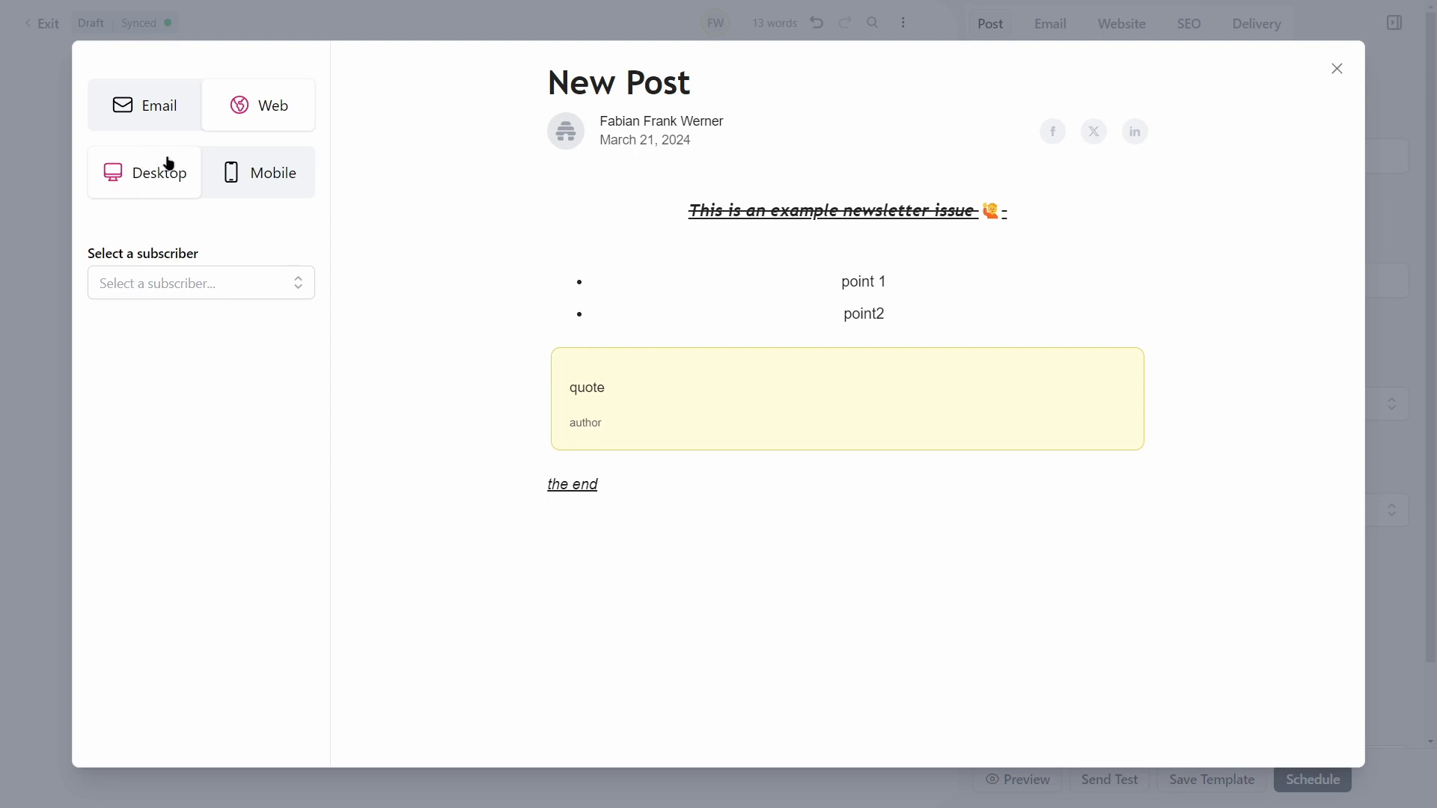
{"action": "left_click", "coordinate": [156, 123]}
{"action": "left_click", "coordinate": [232, 180]}
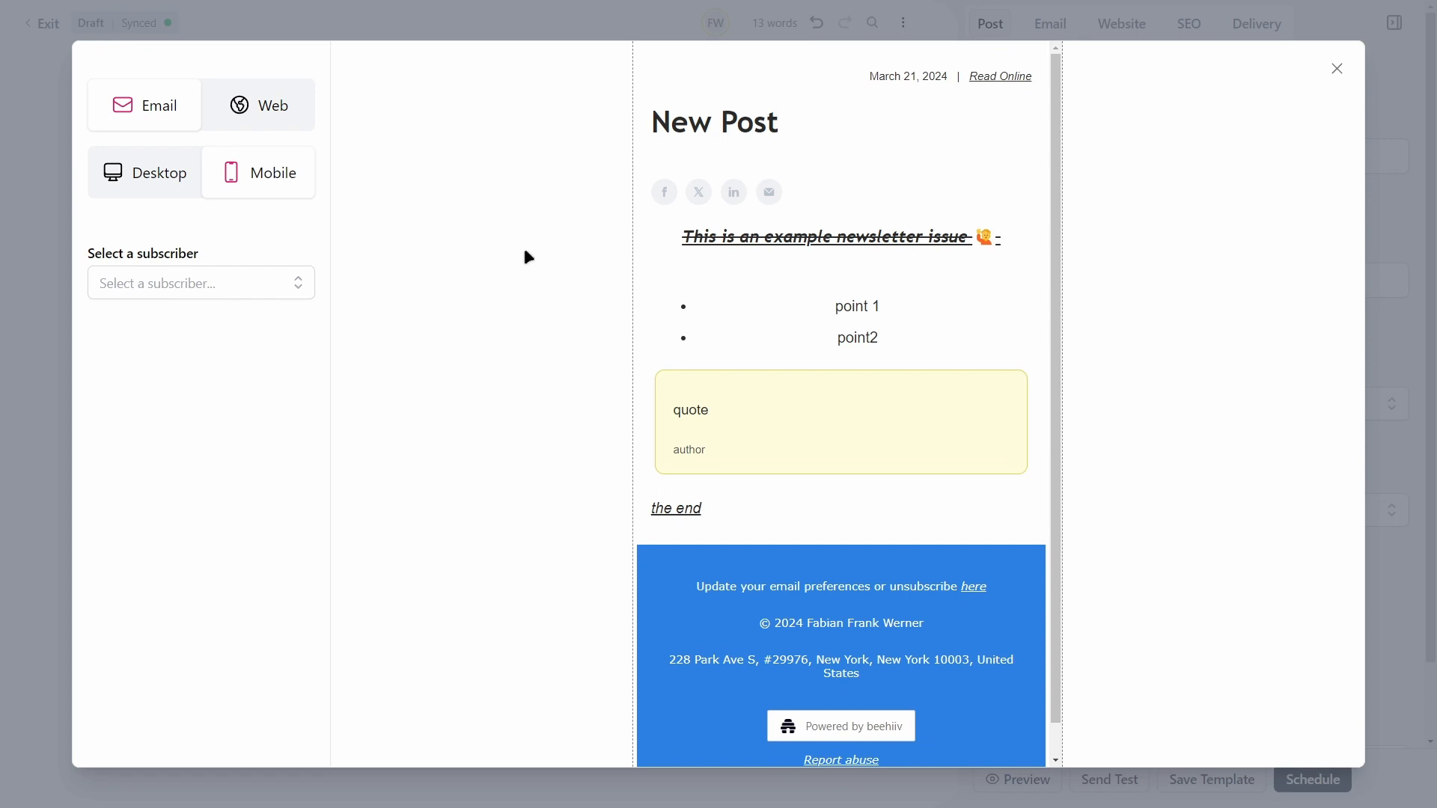
{"action": "left_click", "coordinate": [263, 105]}
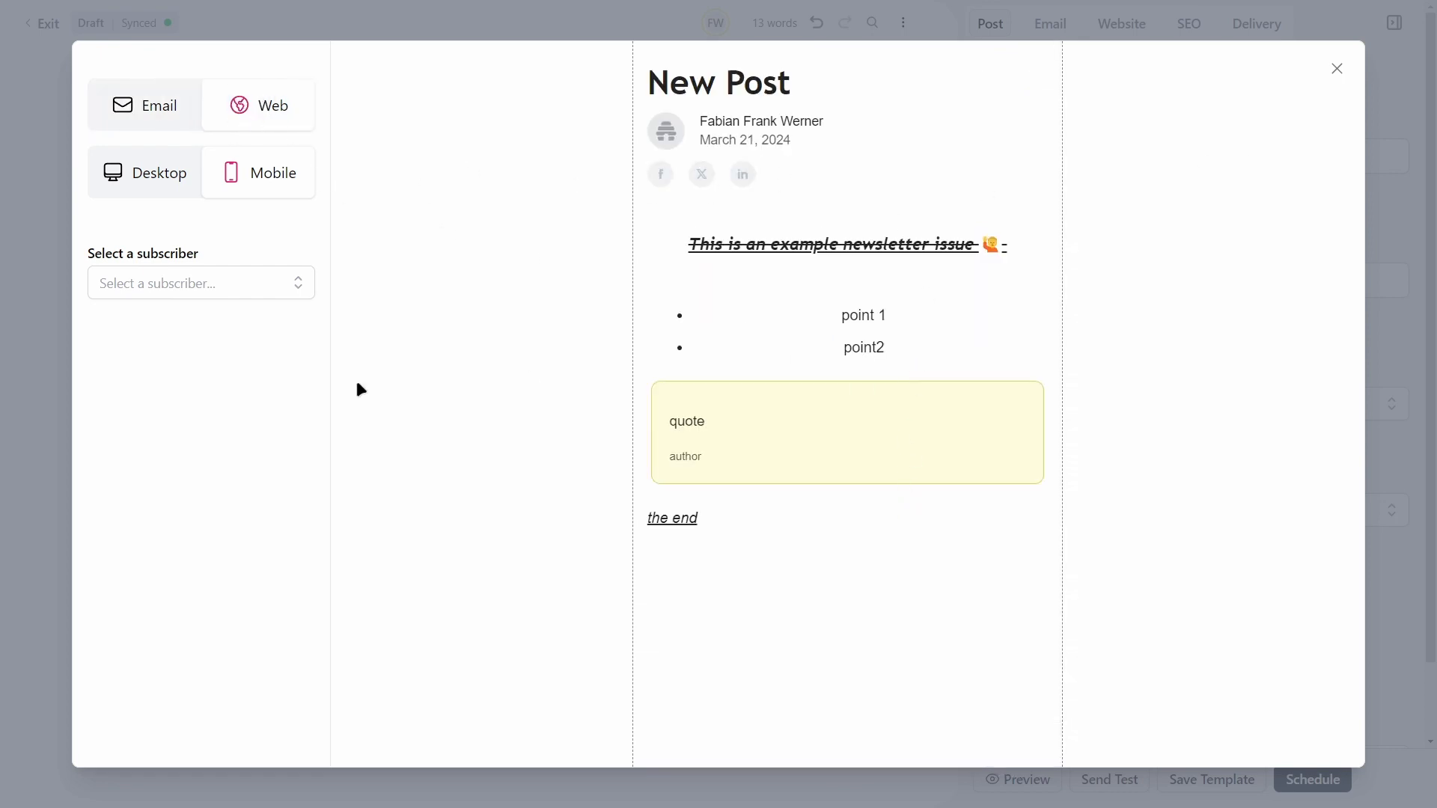
{"action": "left_click", "coordinate": [154, 282]}
{"action": "left_click", "coordinate": [200, 244]}
{"action": "left_click", "coordinate": [173, 167]}
{"action": "left_click", "coordinate": [161, 120]}
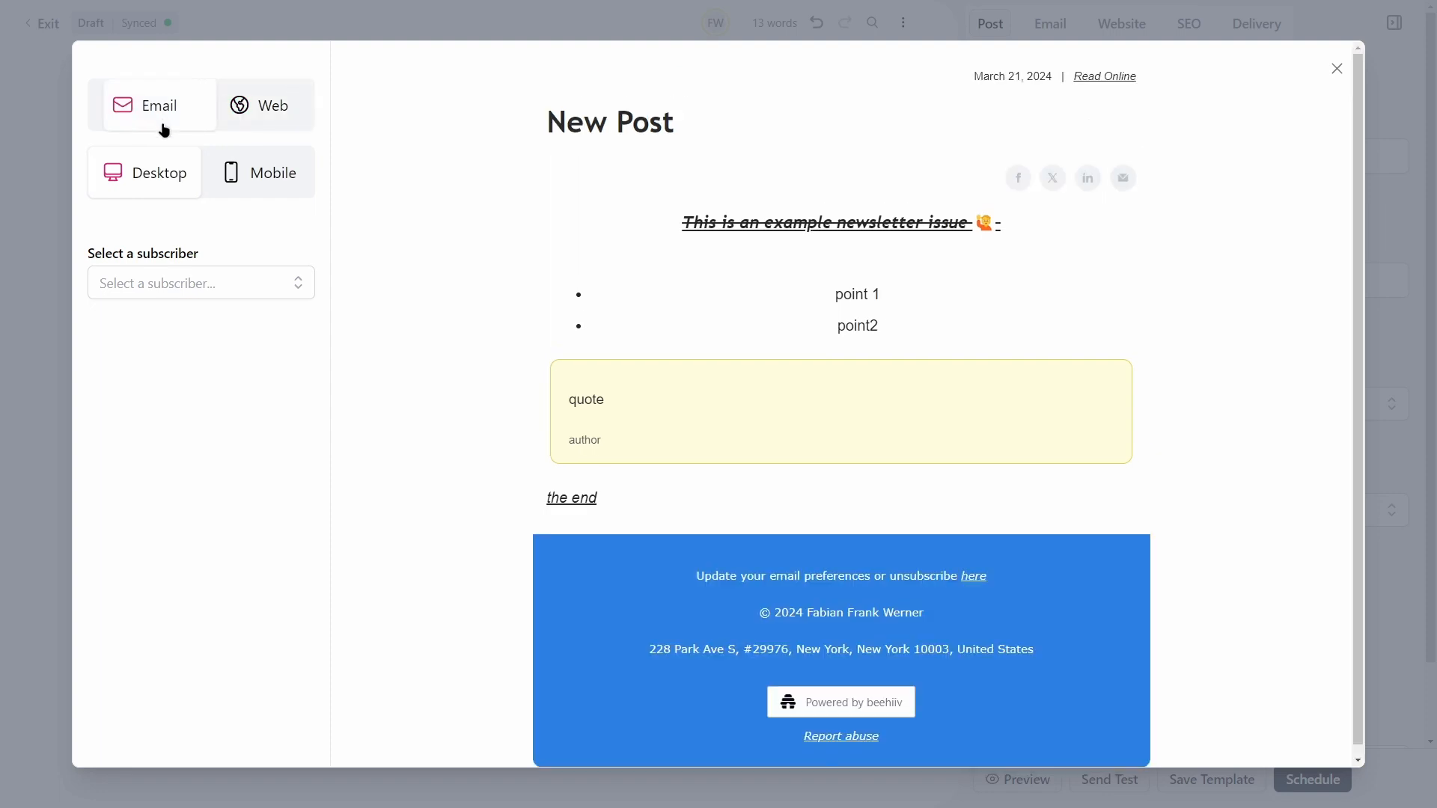
{"action": "left_click", "coordinate": [234, 174]}
Step: Retitle the post 'Issue 1' and give it the subtitle 'hello'
{"action": "left_click", "coordinate": [1338, 68]}
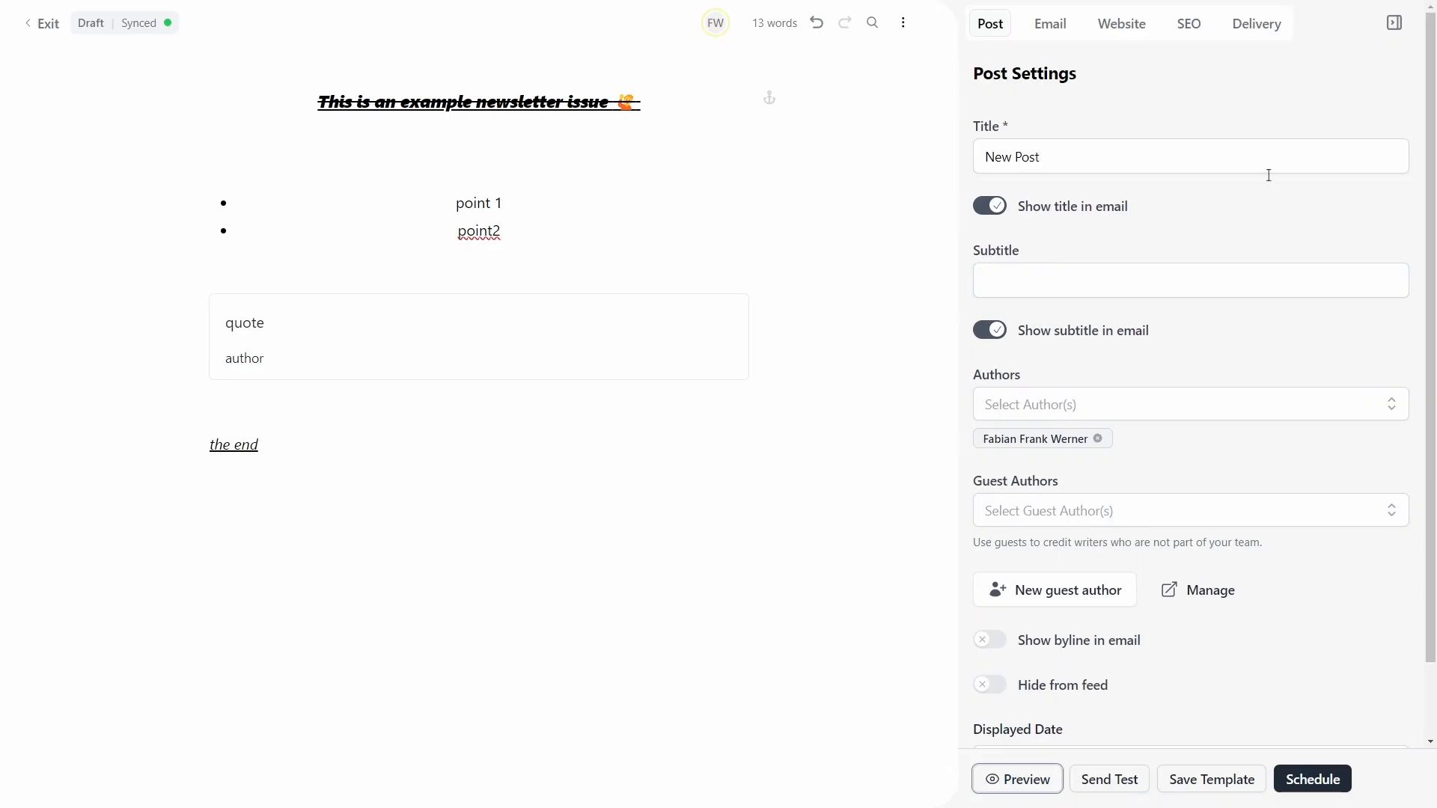
{"action": "left_click_drag", "start_coordinate": [1040, 157], "coordinate": [876, 199]}
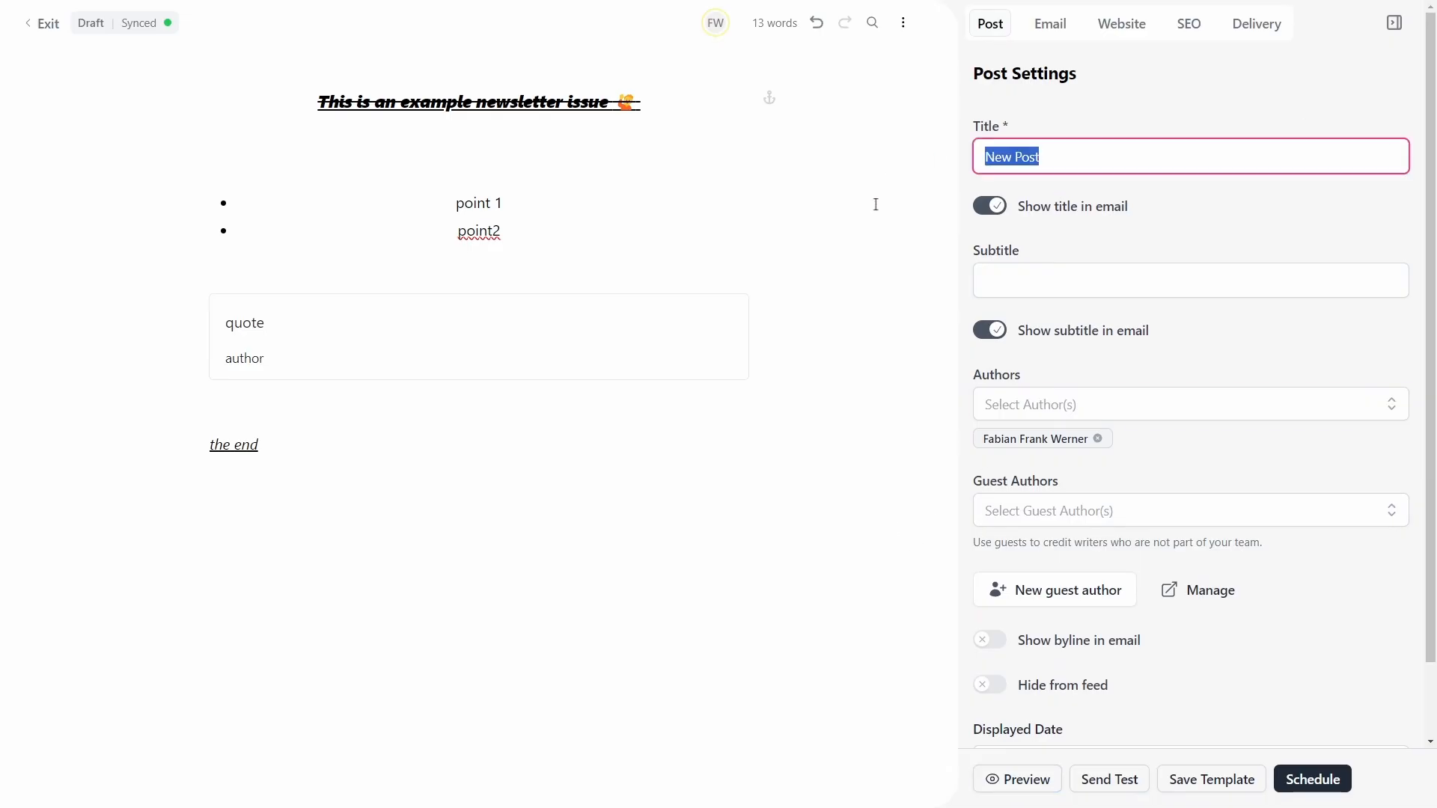
{"action": "type", "text": "Issue 12"}
{"action": "key", "text": "BackSpace"}
{"action": "left_click", "coordinate": [1098, 288]}
{"action": "type", "text": "hello"}
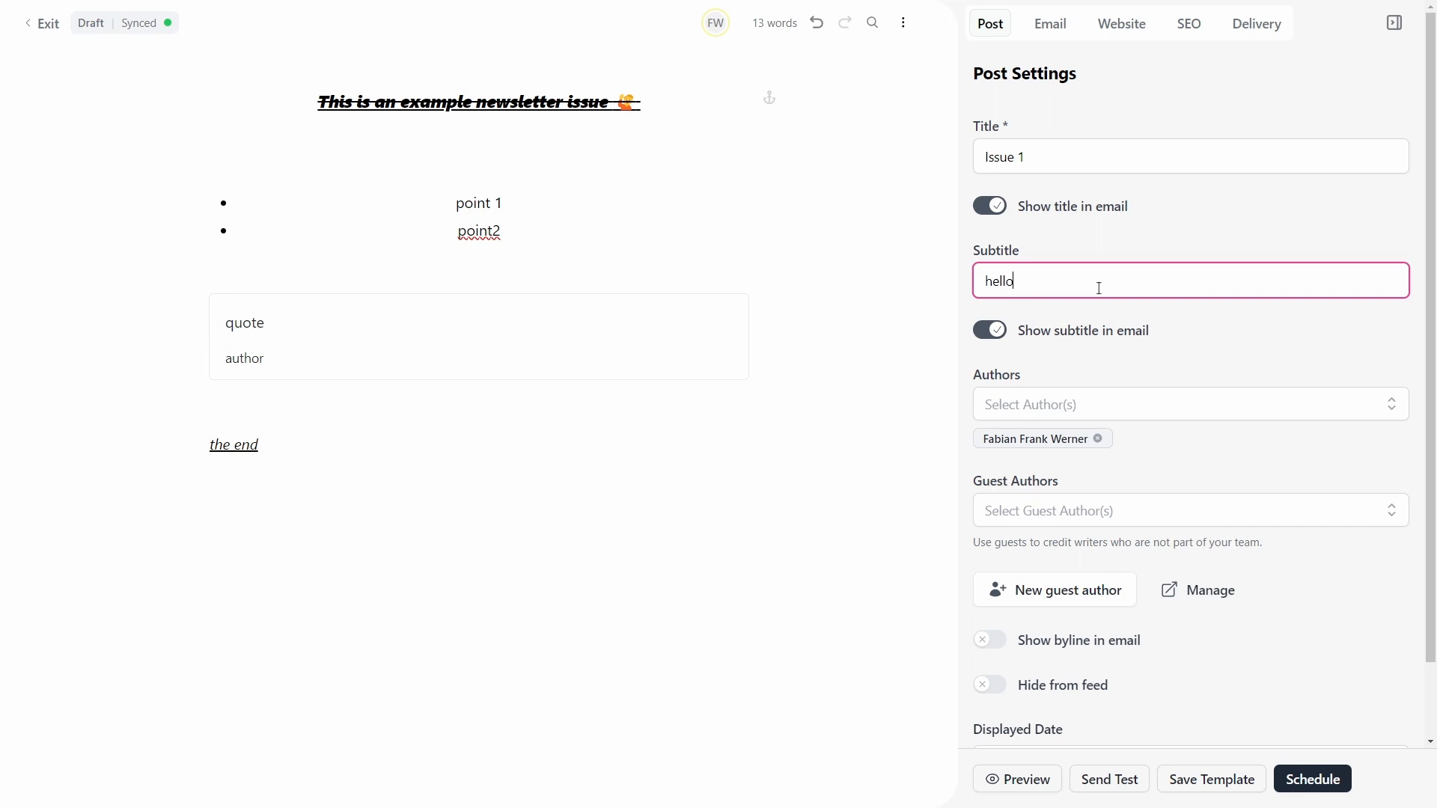
{"action": "left_click", "coordinate": [1071, 239]}
Step: Preview the retitled newsletter to check the title and subtitle, then close it
{"action": "left_click", "coordinate": [1011, 782]}
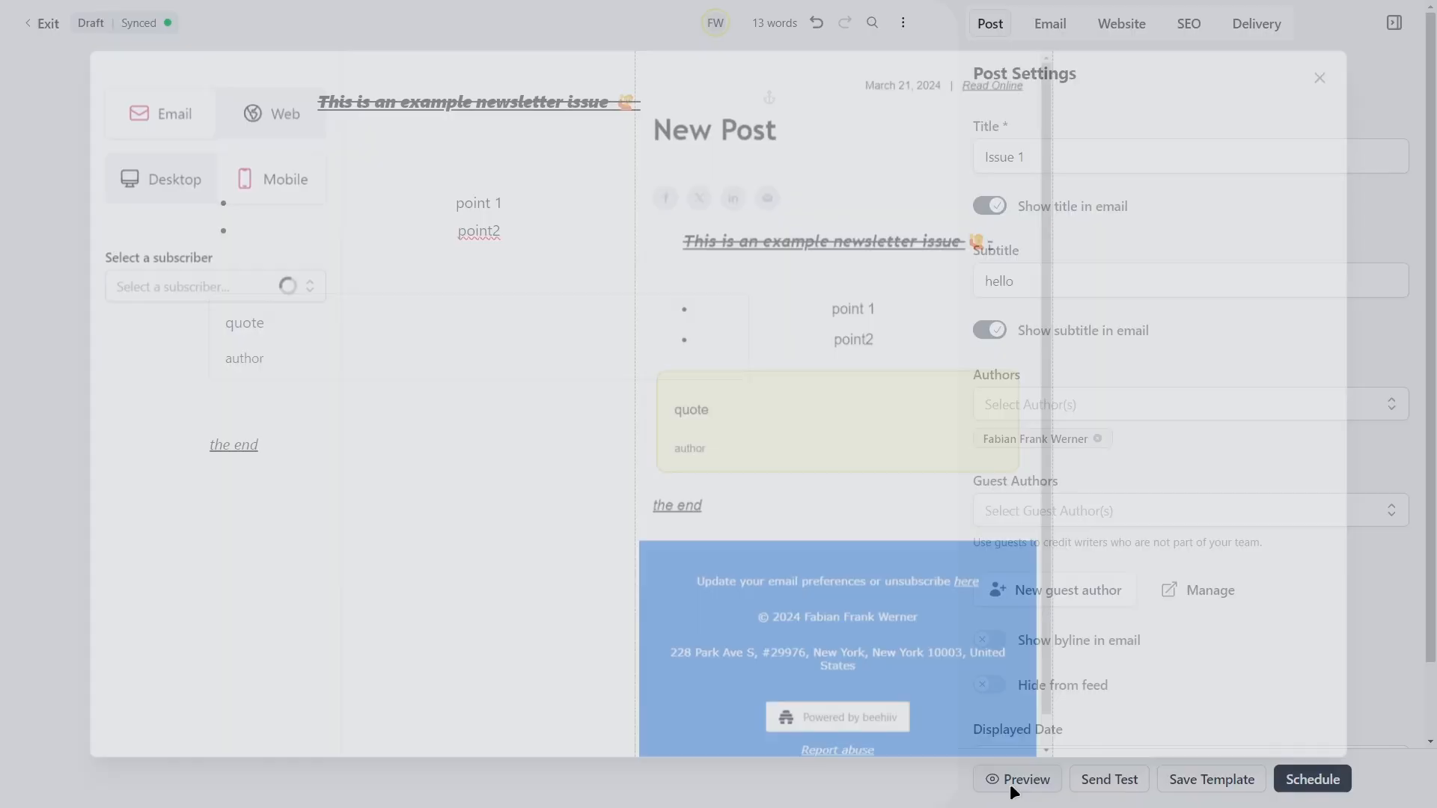
{"action": "left_click_drag", "start_coordinate": [648, 120], "coordinate": [710, 167]}
{"action": "left_click", "coordinate": [710, 168]}
{"action": "left_click", "coordinate": [1337, 68]}
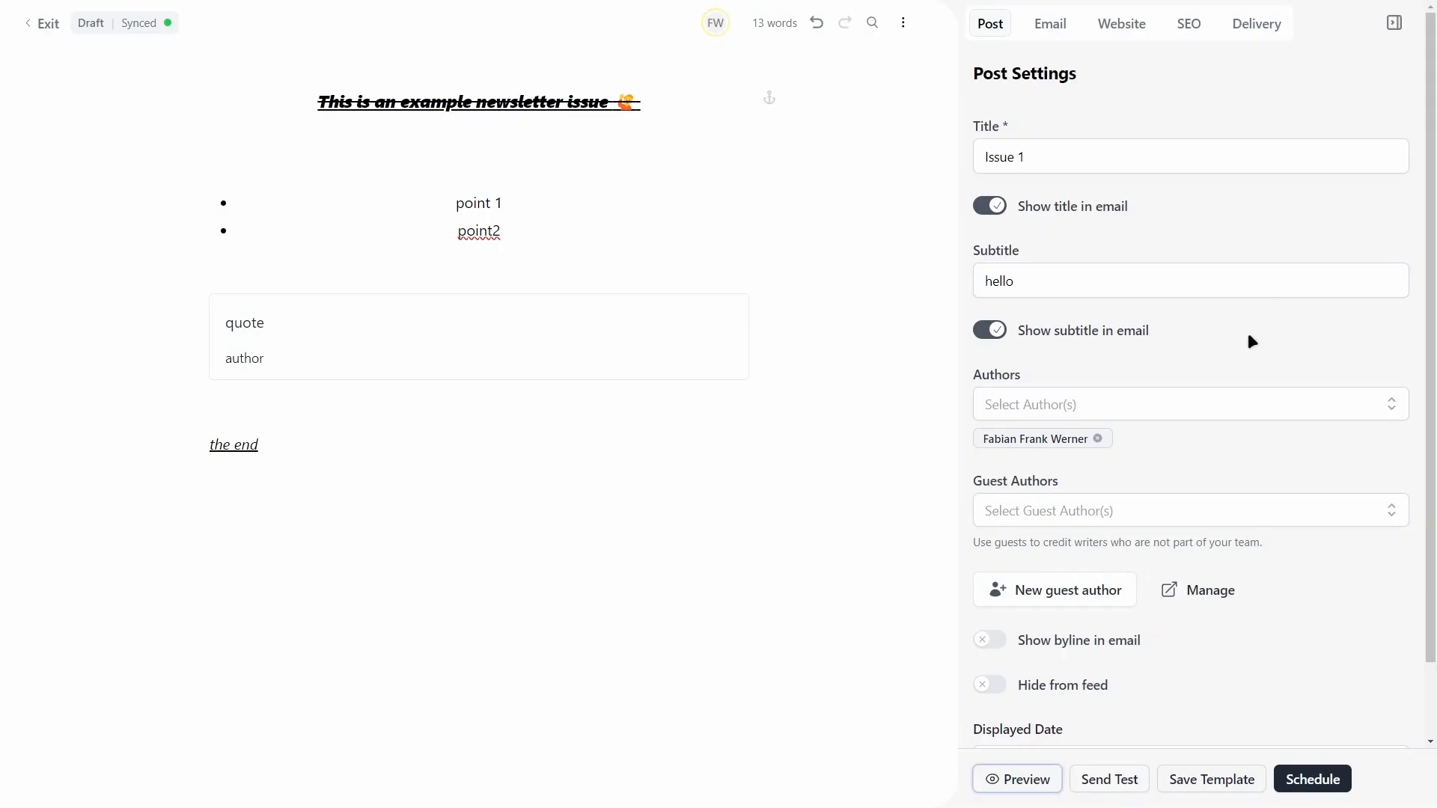
{"action": "scroll", "coordinate": [1182, 338], "scroll_direction": "down", "scroll_amount": 1}
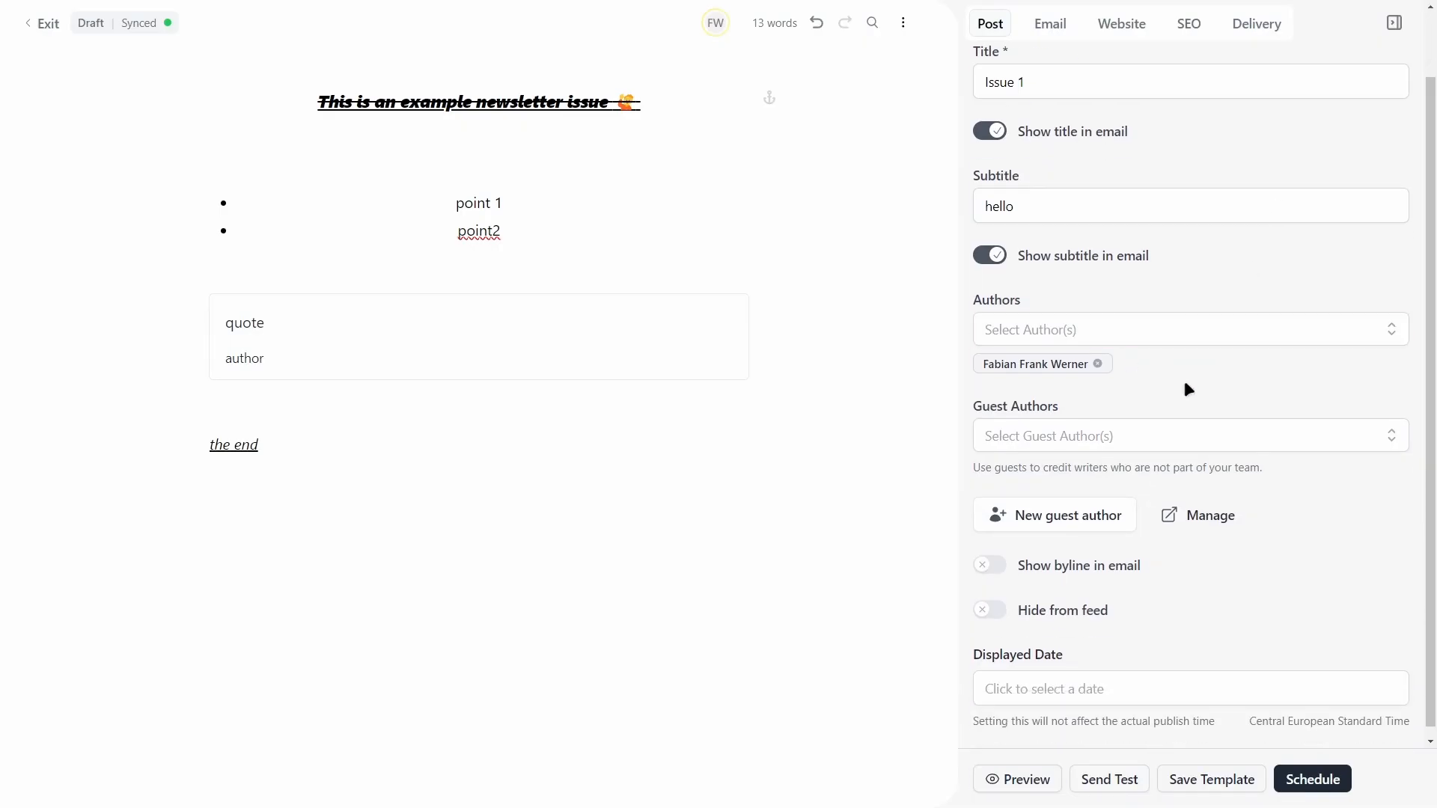
{"action": "scroll", "coordinate": [1118, 374], "scroll_direction": "down", "scroll_amount": 1}
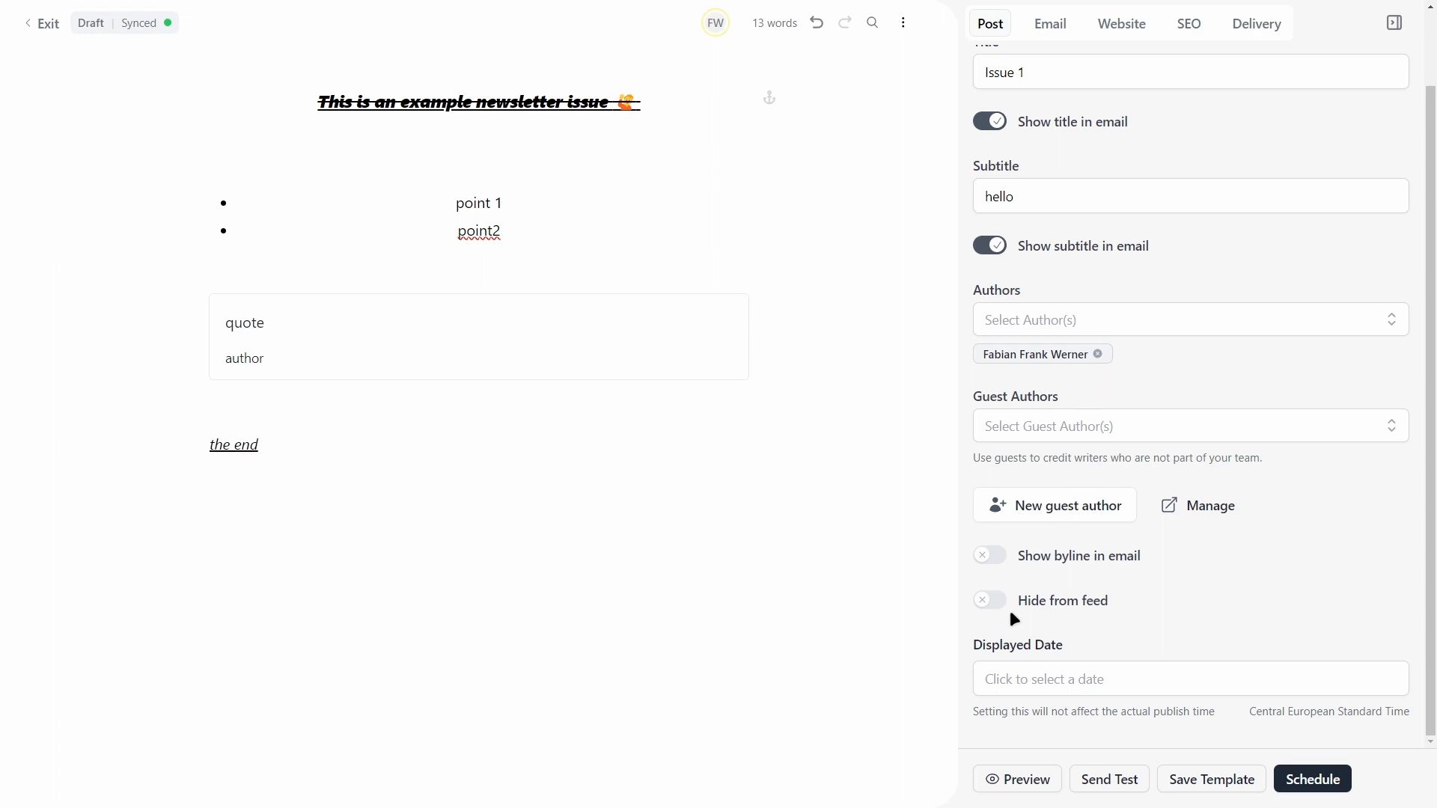
Step: Dismiss the displayed-date picker with no date chosen, then view the Issue 1 email settings
{"action": "left_click", "coordinate": [1031, 664]}
{"action": "left_click", "coordinate": [1313, 586]}
{"action": "left_click", "coordinate": [1050, 23]}
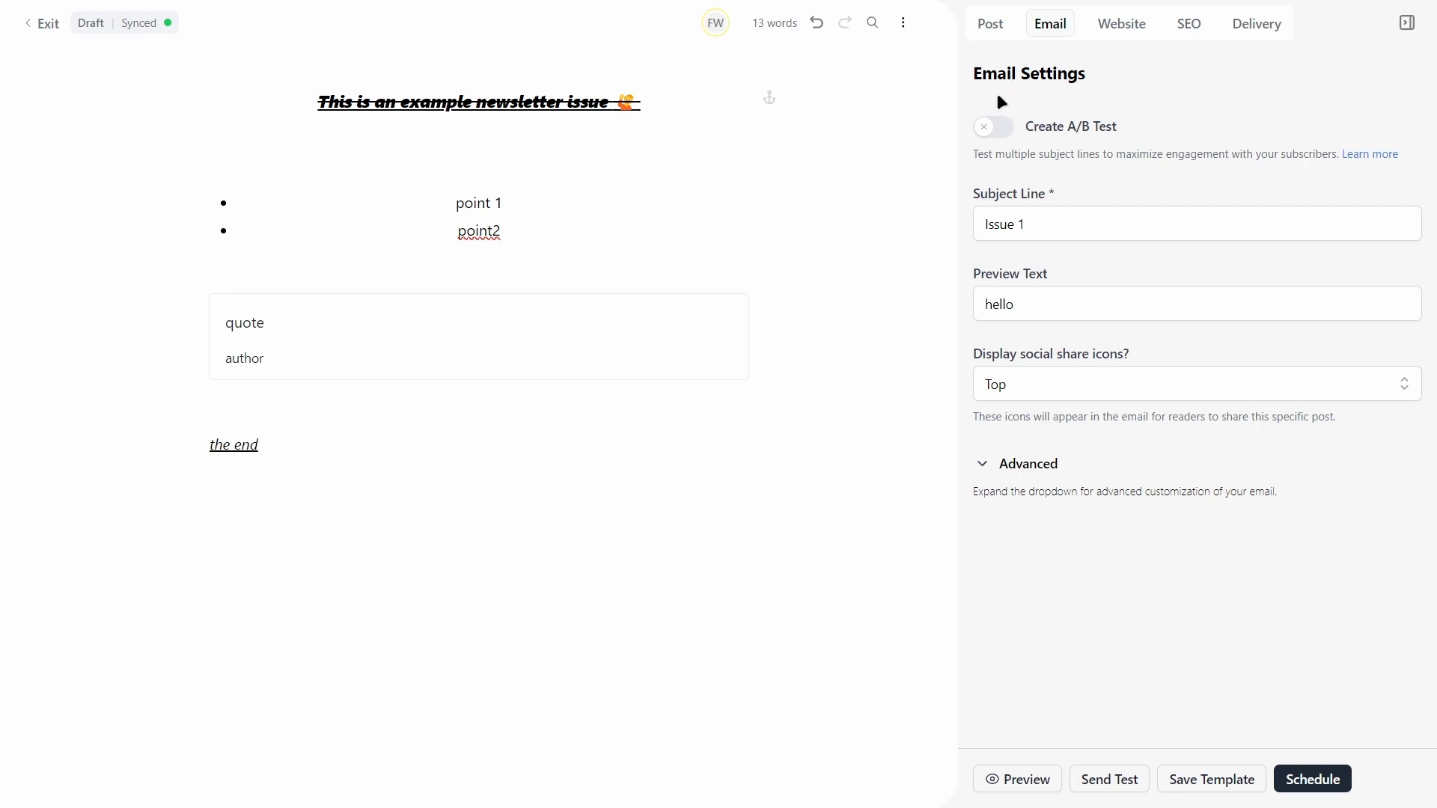
{"action": "left_click", "coordinate": [985, 28]}
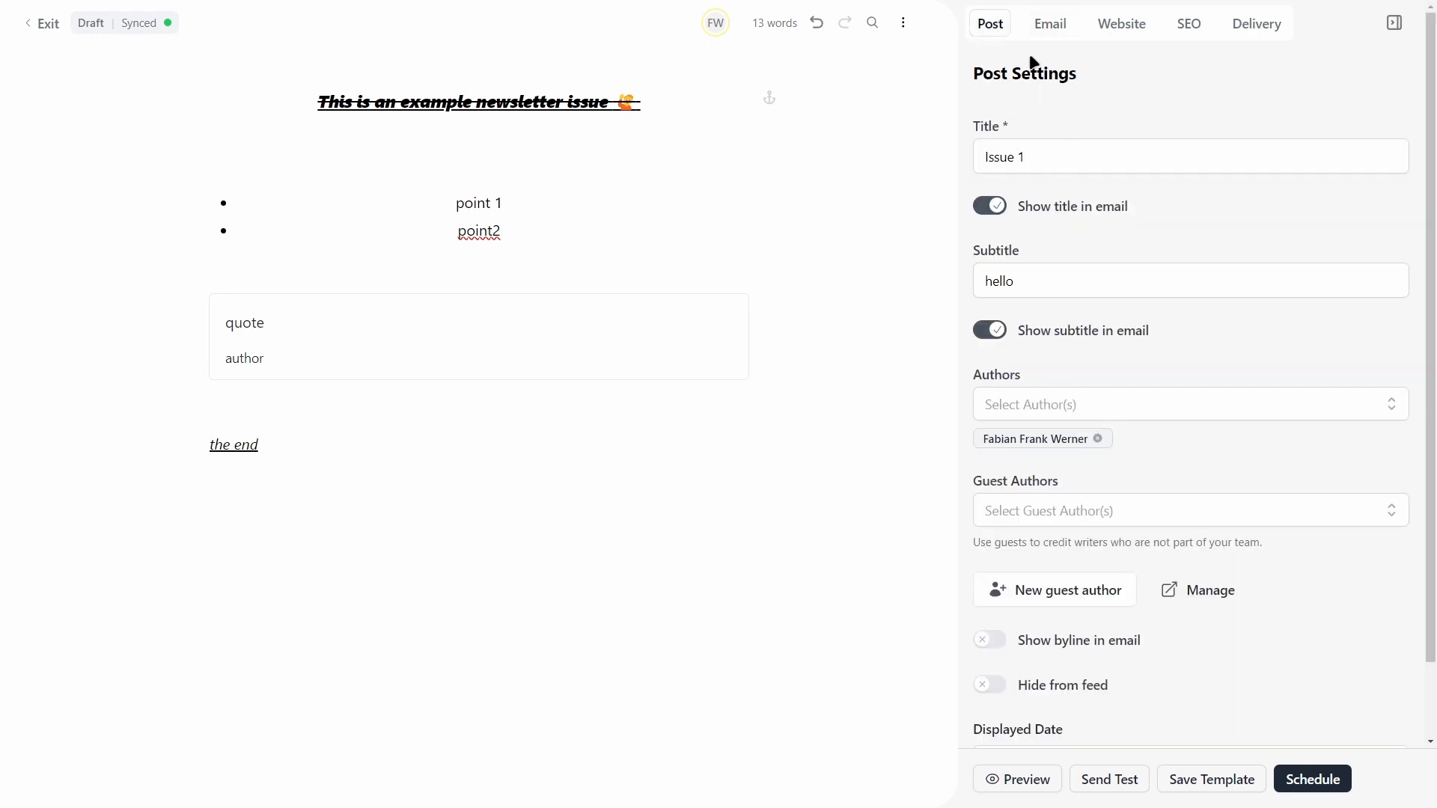
{"action": "left_click", "coordinate": [1046, 30]}
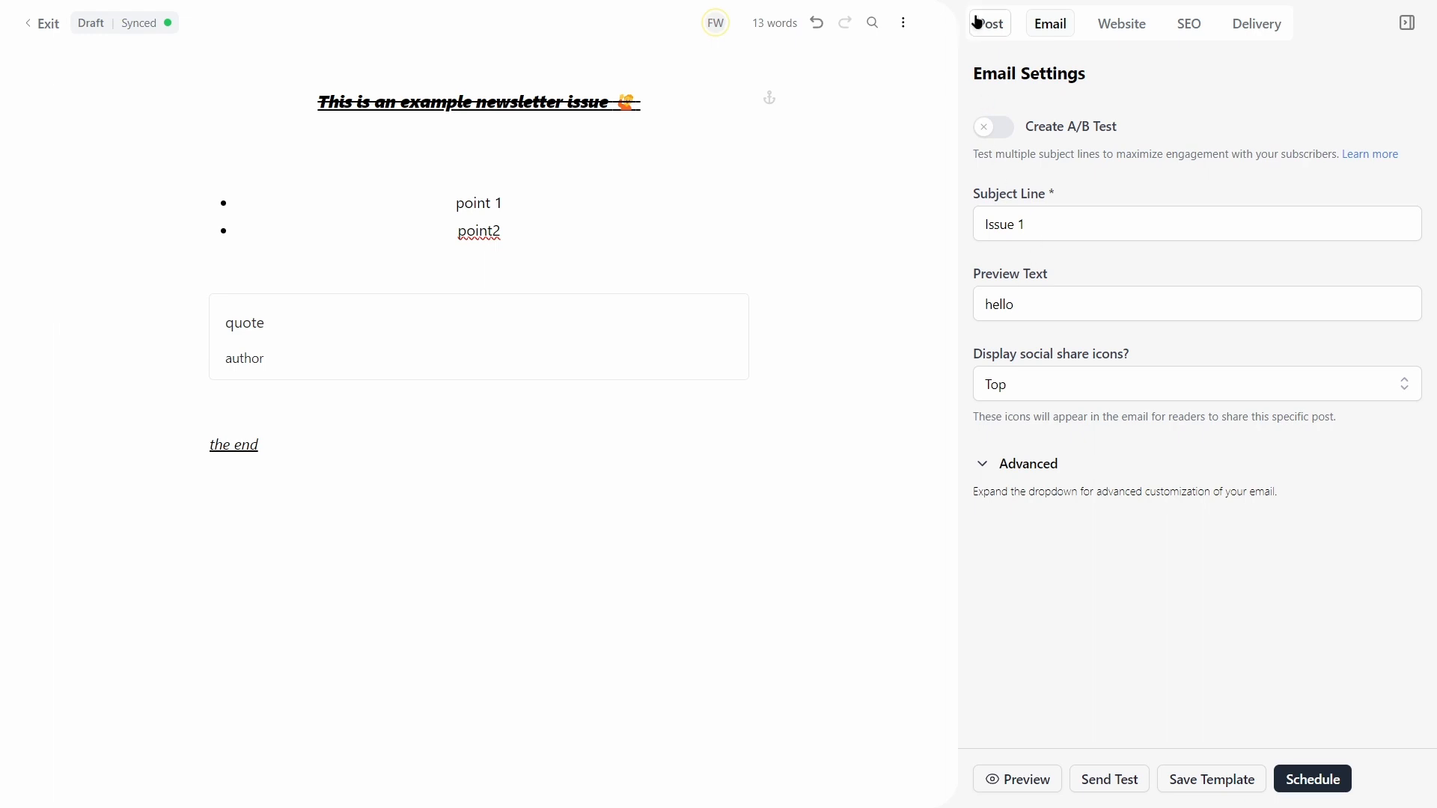
{"action": "left_click", "coordinate": [999, 27]}
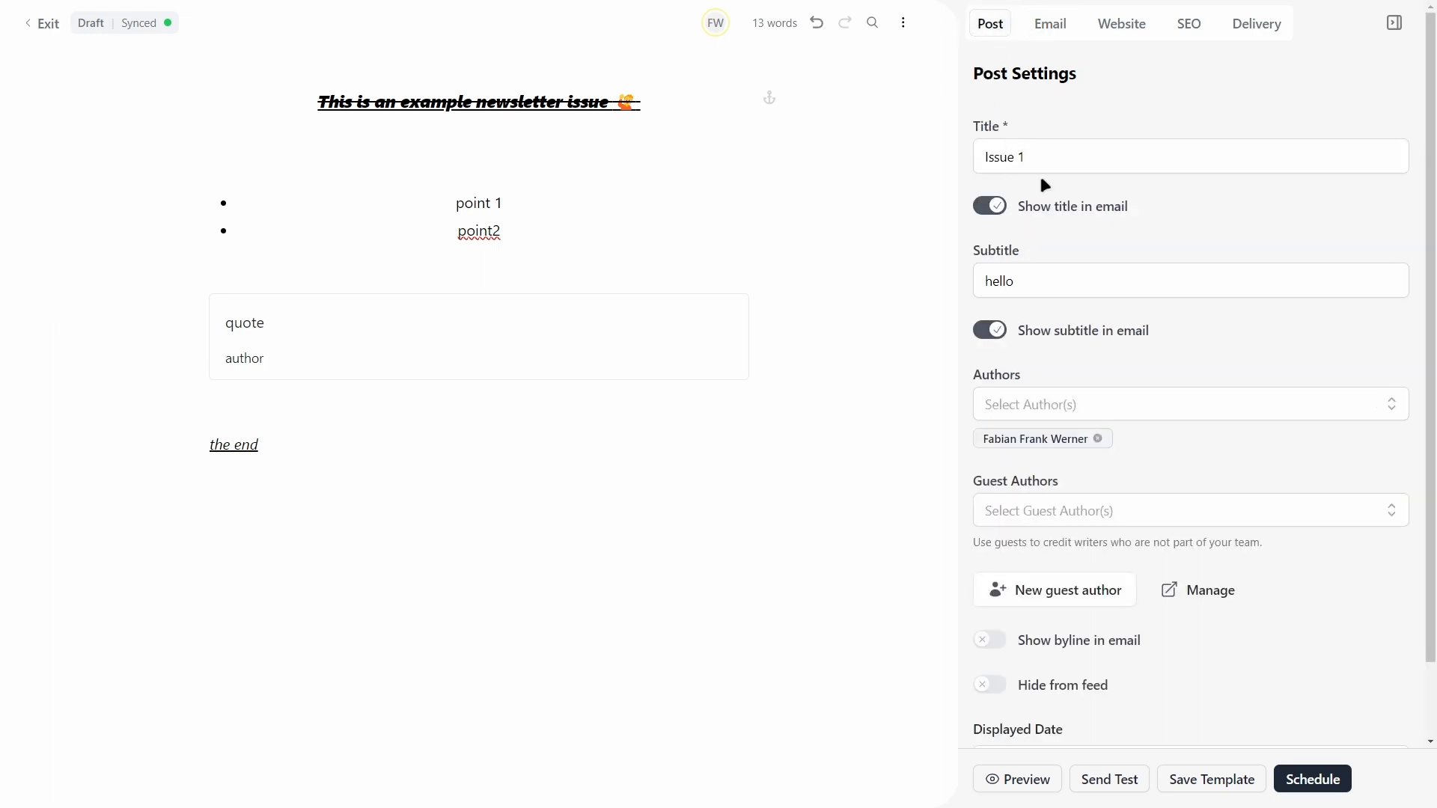
{"action": "left_click", "coordinate": [1049, 23]}
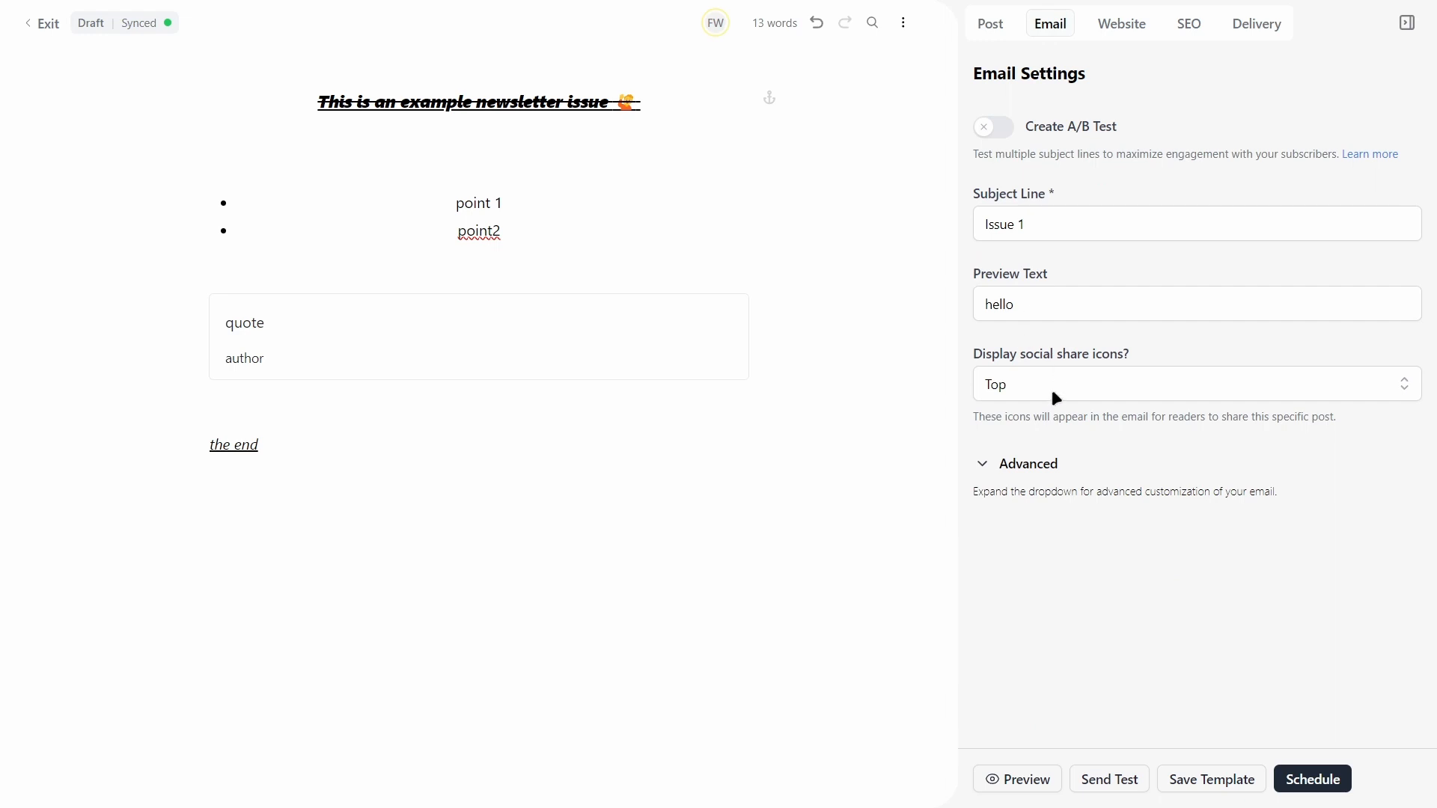
{"action": "left_click", "coordinate": [992, 134]}
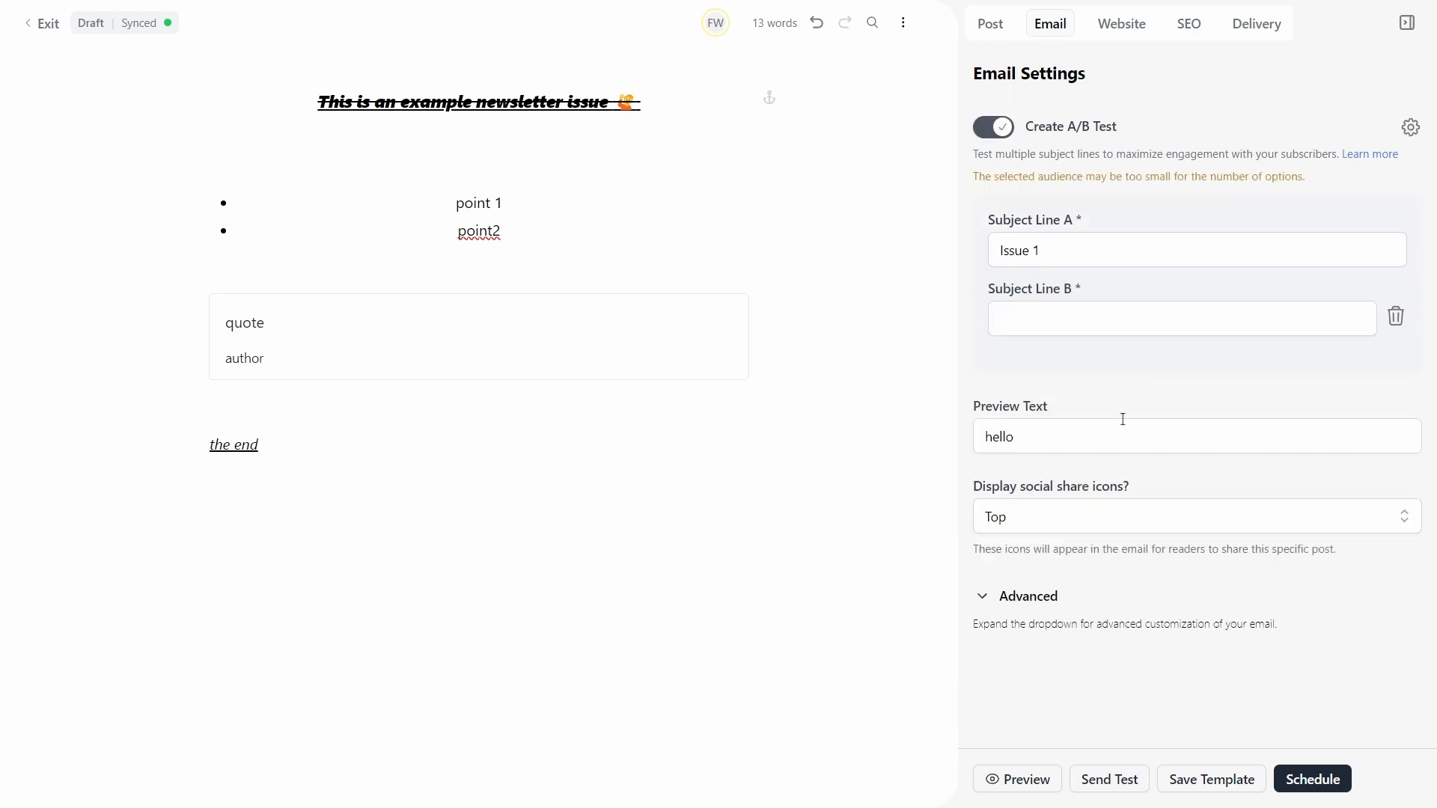
{"action": "left_click", "coordinate": [1048, 329]}
{"action": "type", "text": "1"}
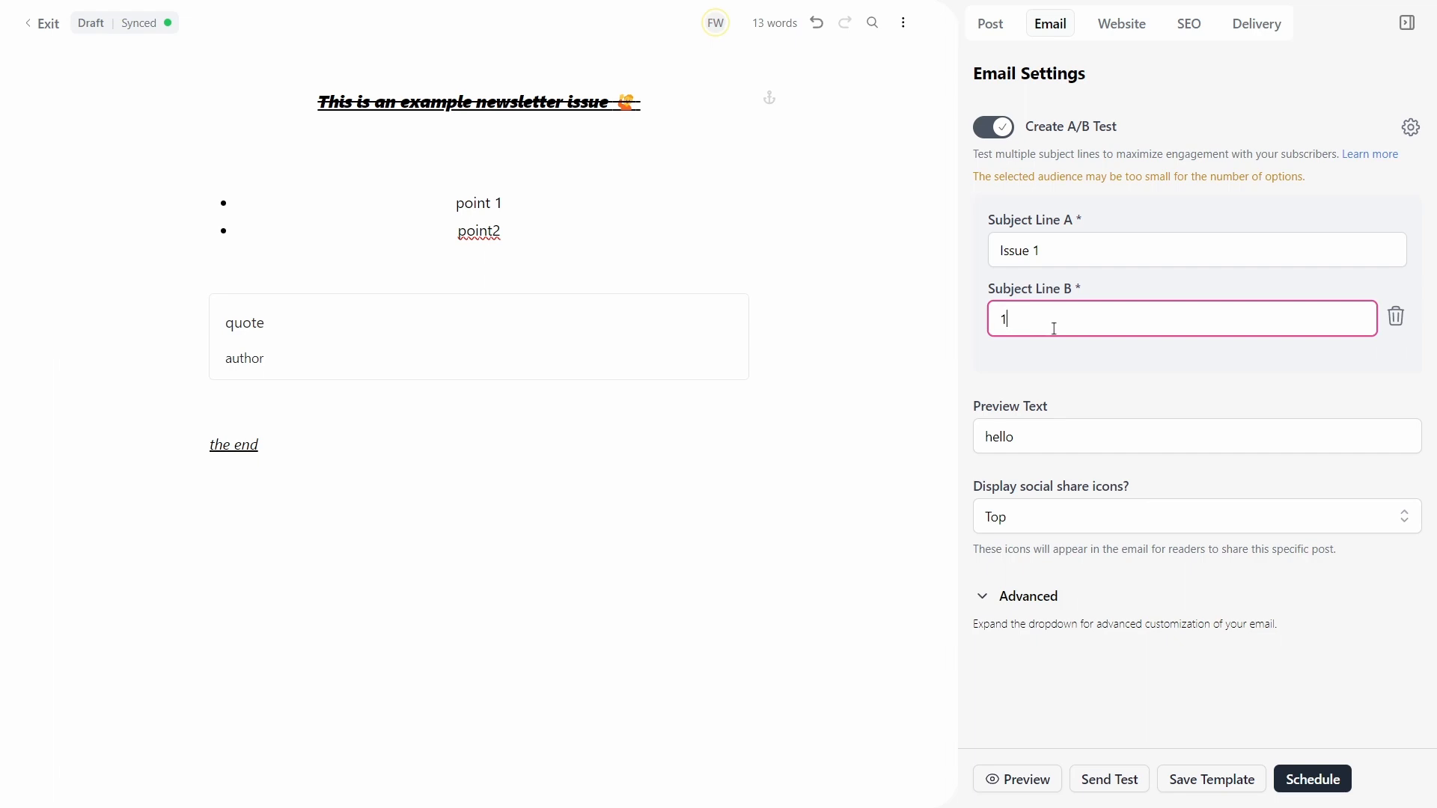
{"action": "type", "text": ")  Issue"}
{"action": "left_click", "coordinate": [1060, 355]}
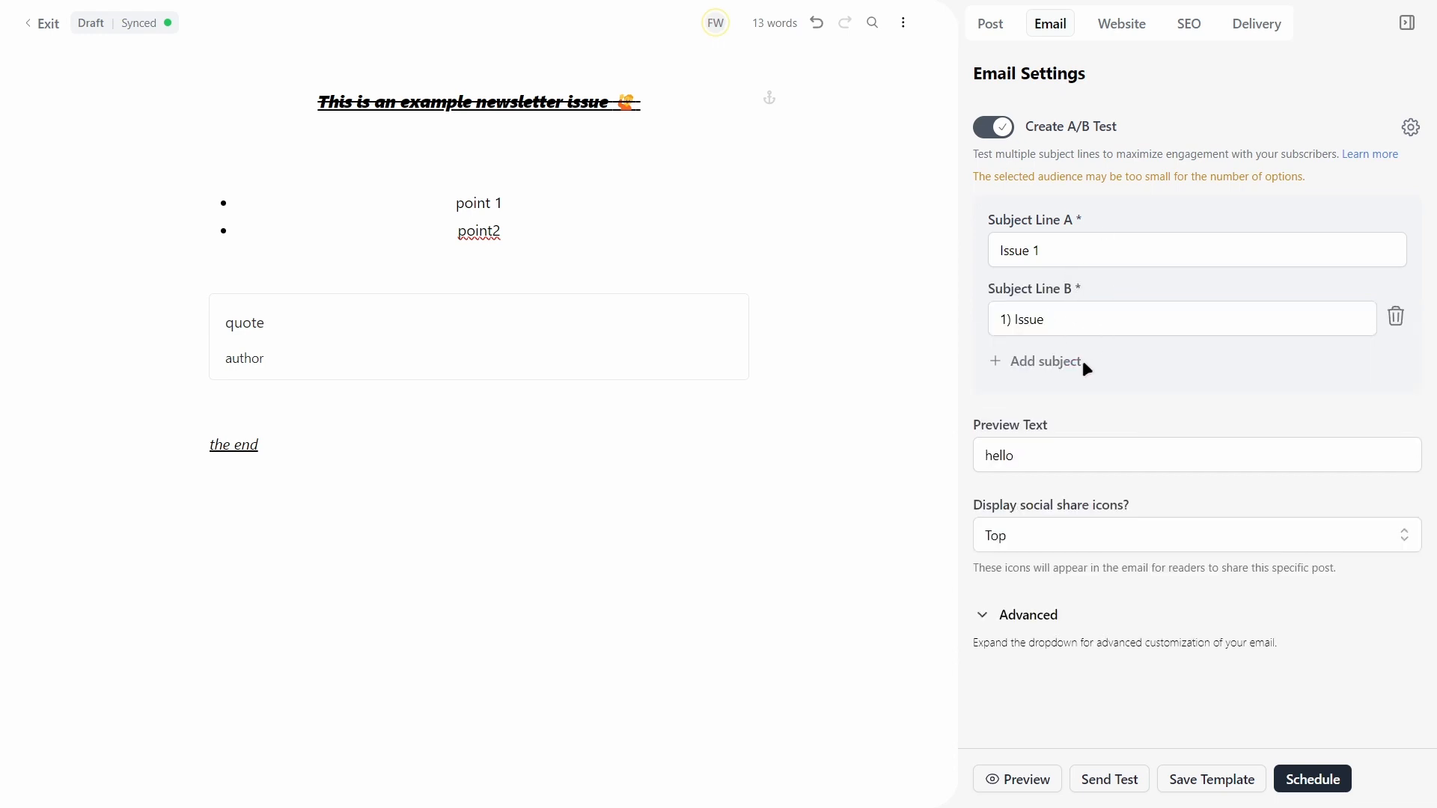
{"action": "left_click", "coordinate": [998, 129]}
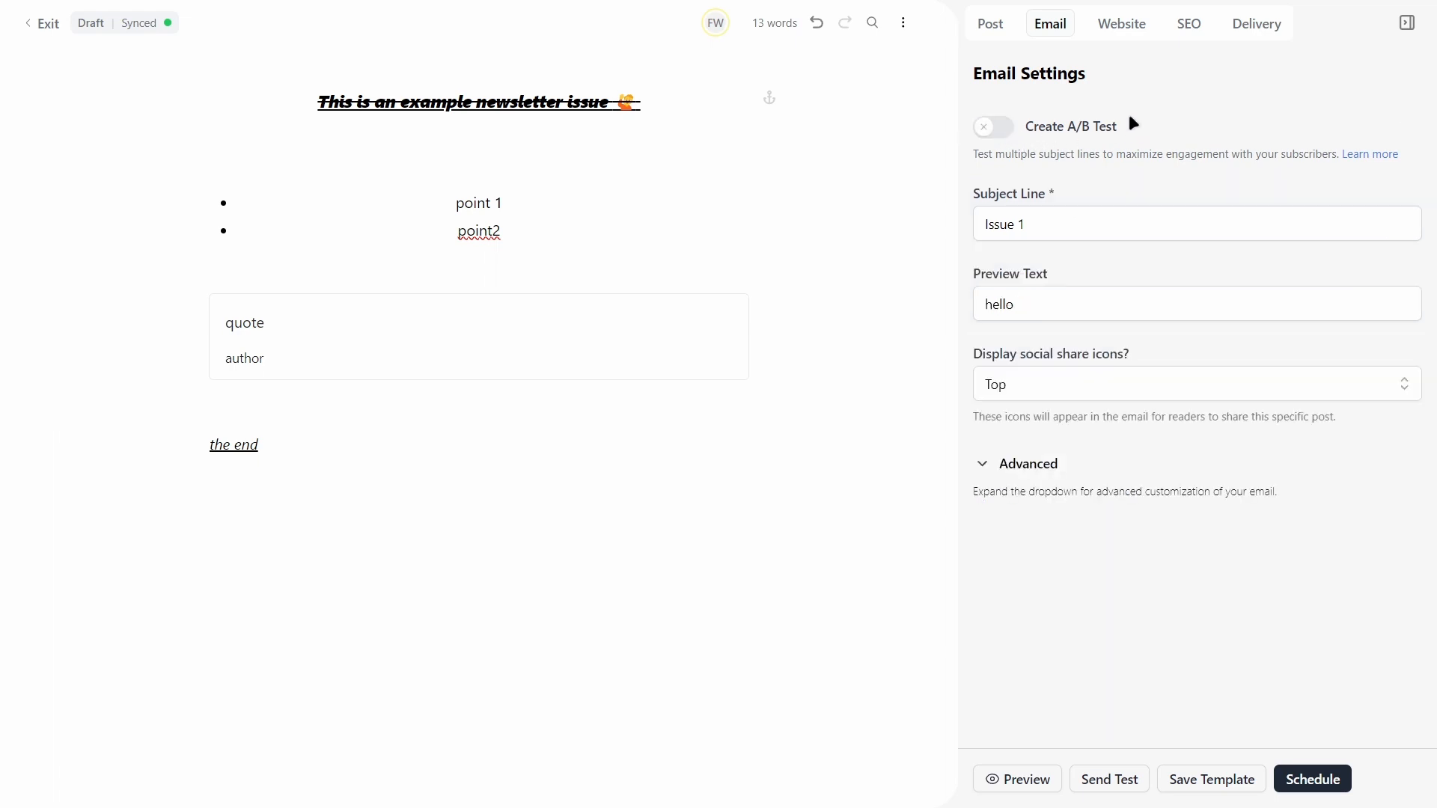
Step: Replace the post's web slug with 'issue1' so its URL becomes /p/issue1
{"action": "left_click", "coordinate": [1120, 29]}
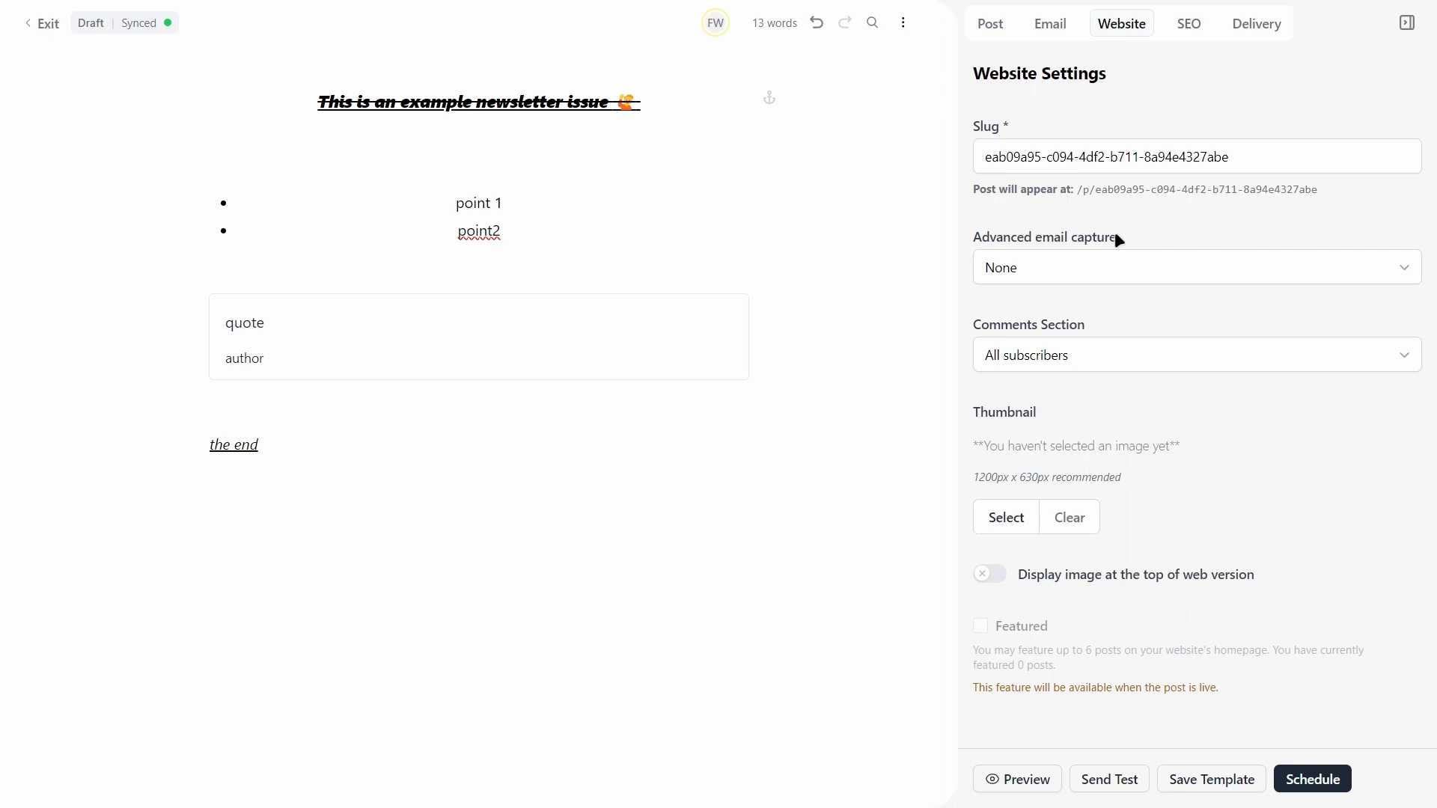
{"action": "left_click_drag", "start_coordinate": [1247, 156], "coordinate": [984, 156]}
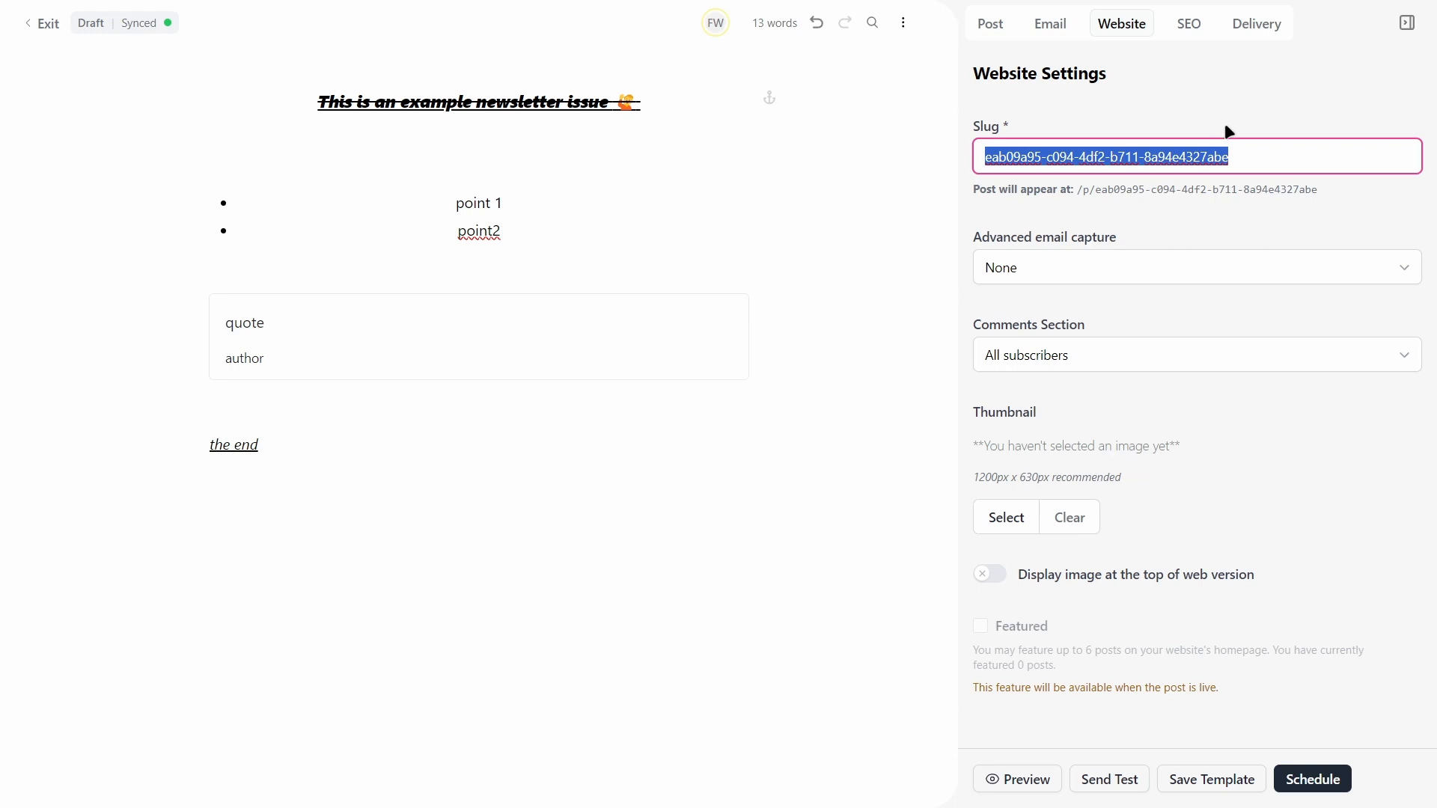
{"action": "key", "text": "BackSpace"}
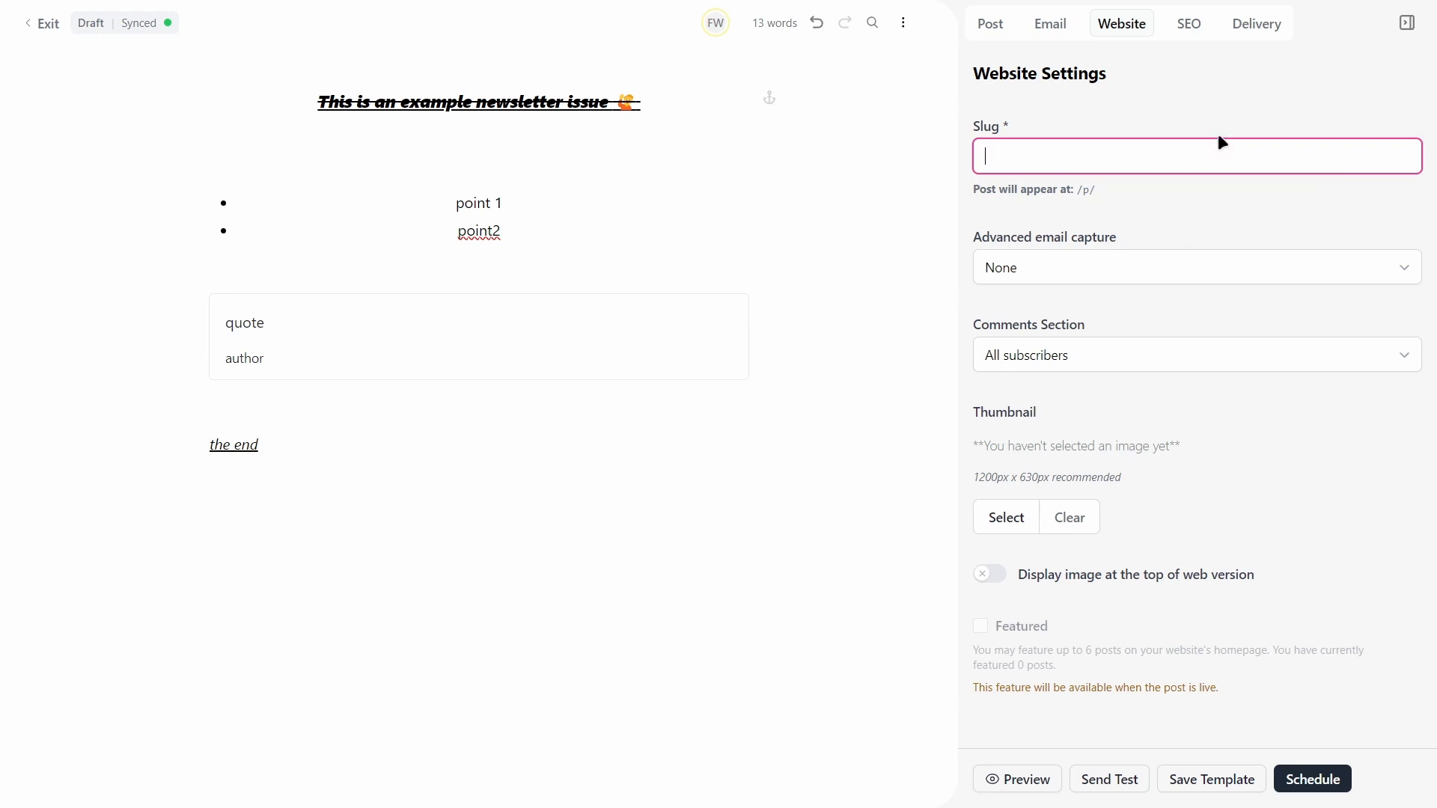
{"action": "type", "text": "issue1"}
{"action": "left_click", "coordinate": [1178, 81]}
{"action": "left_click_drag", "start_coordinate": [1078, 190], "coordinate": [1231, 192]}
{"action": "left_click", "coordinate": [1227, 187]}
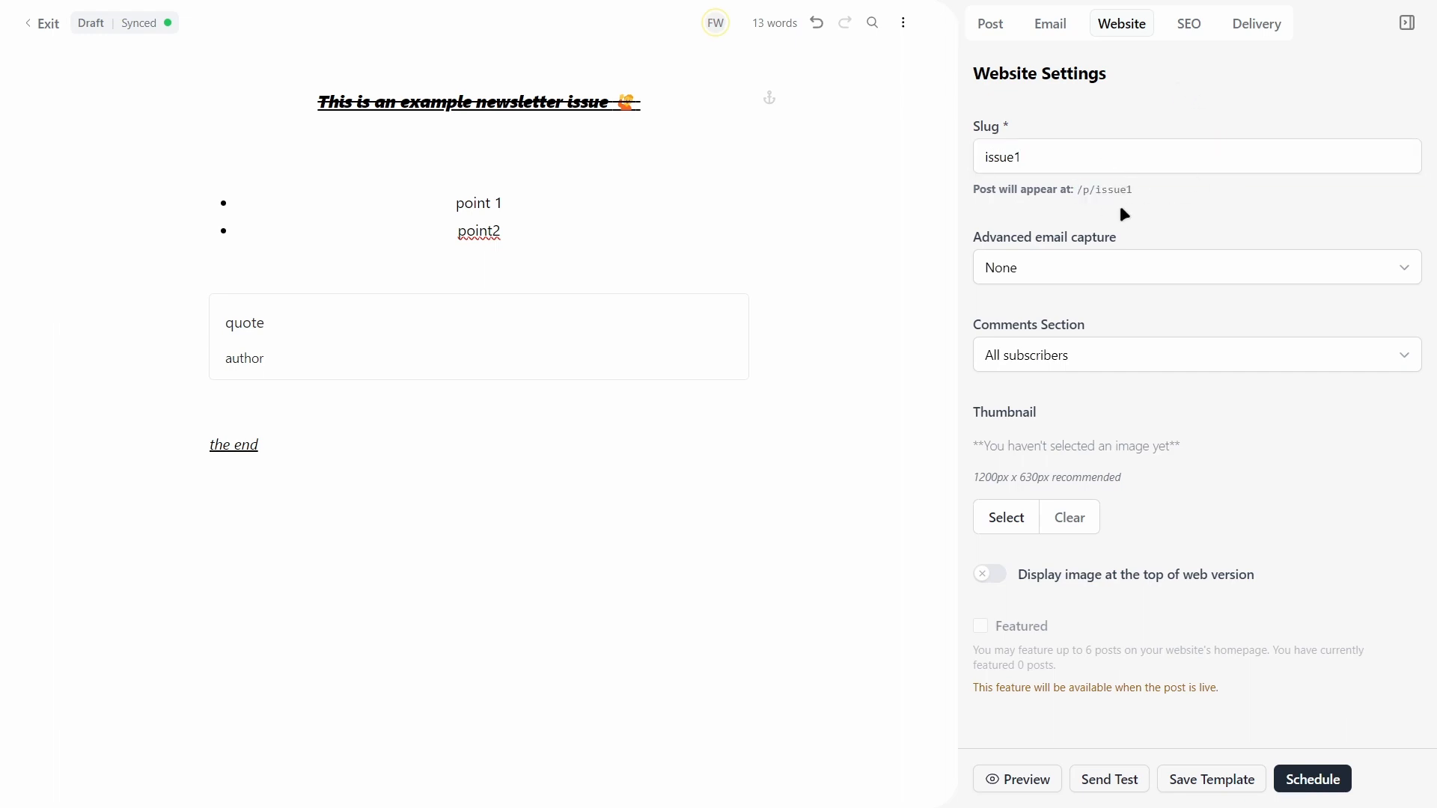
{"action": "double_click", "coordinate": [1037, 157]}
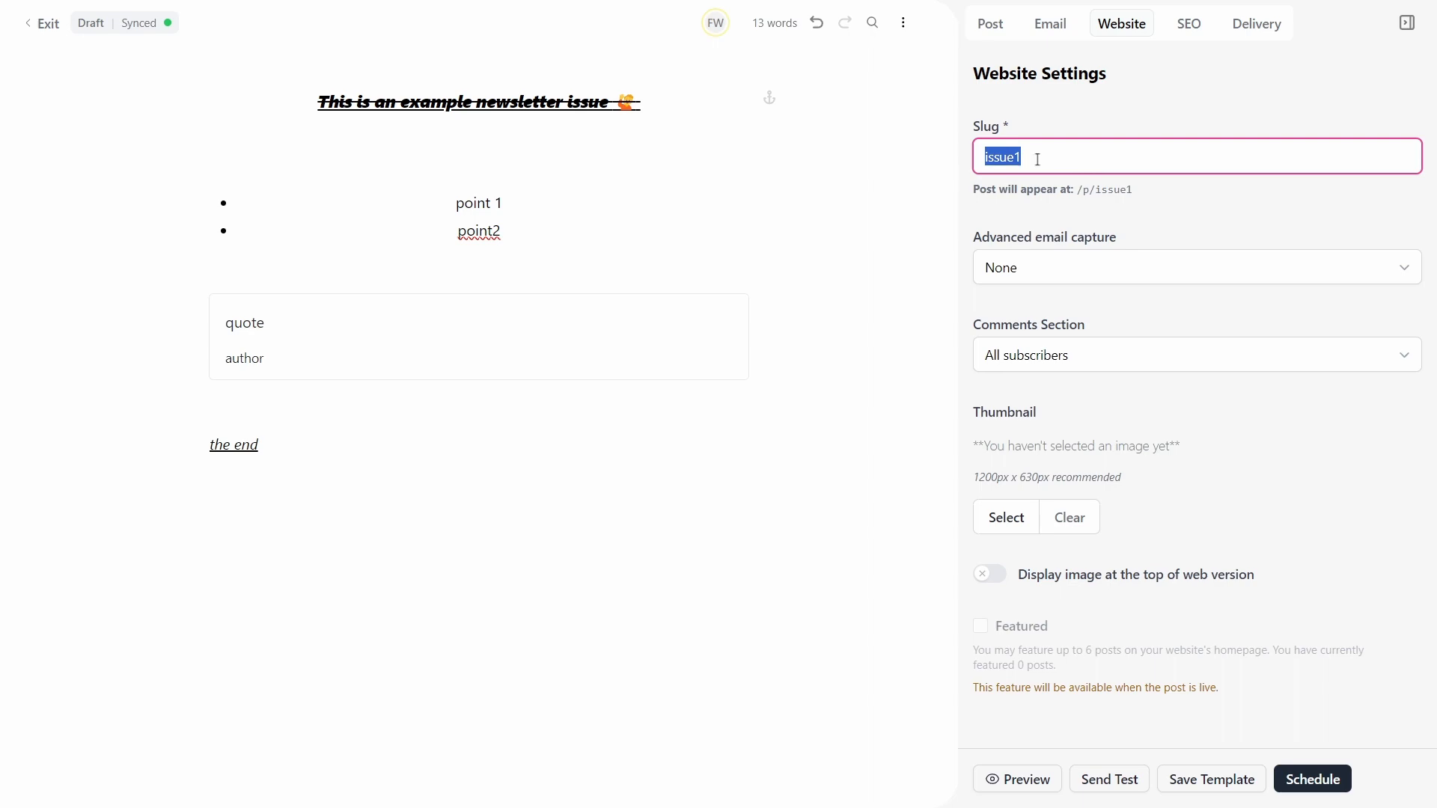
{"action": "left_click", "coordinate": [1030, 780]}
Step: Check the Issue 1 preview, then drop an 'issue1' line above the bullet points
{"action": "left_click_drag", "start_coordinate": [654, 127], "coordinate": [814, 125]}
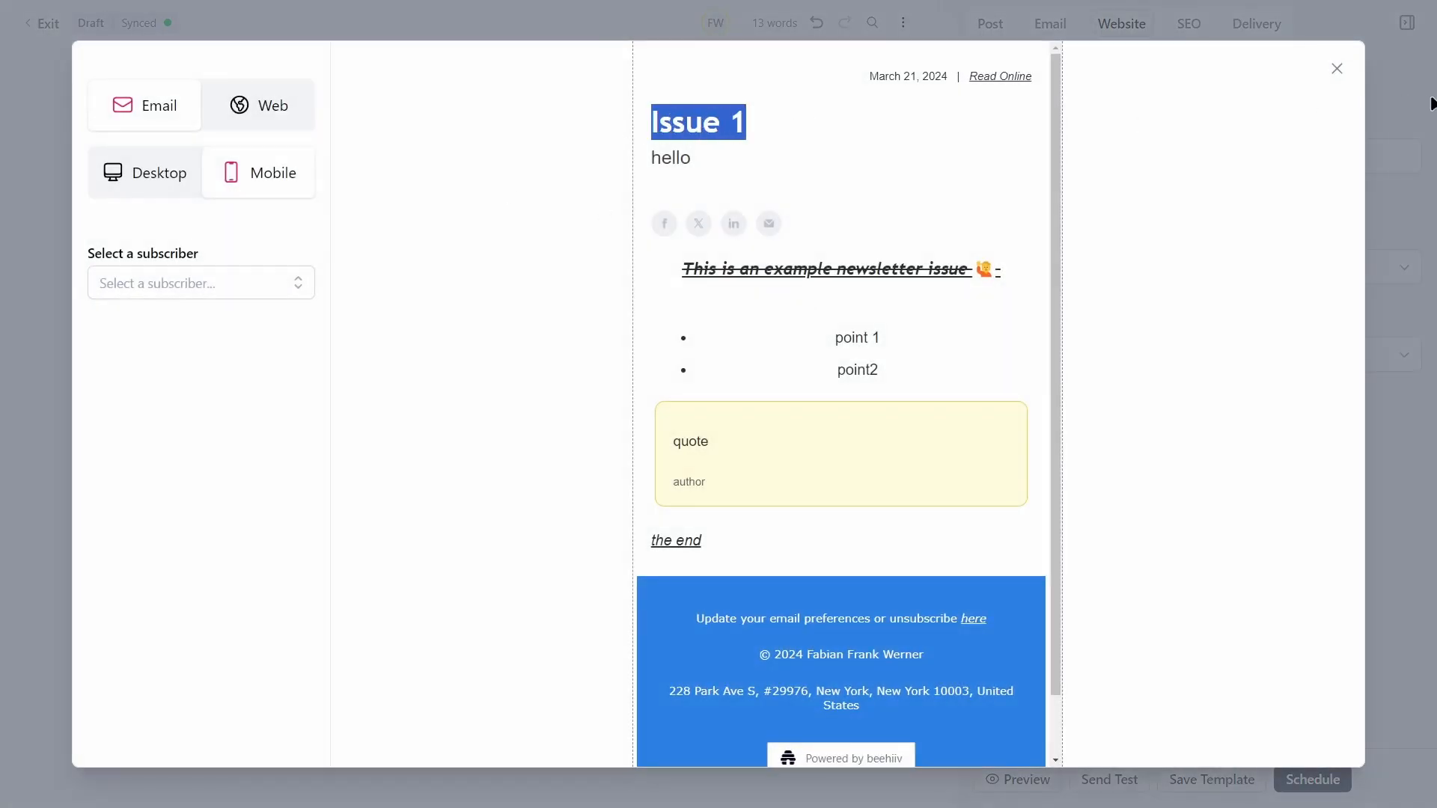
{"action": "left_click", "coordinate": [1338, 68]}
{"action": "left_click_drag", "start_coordinate": [921, 171], "coordinate": [920, 173]}
{"action": "left_click", "coordinate": [1048, 149]}
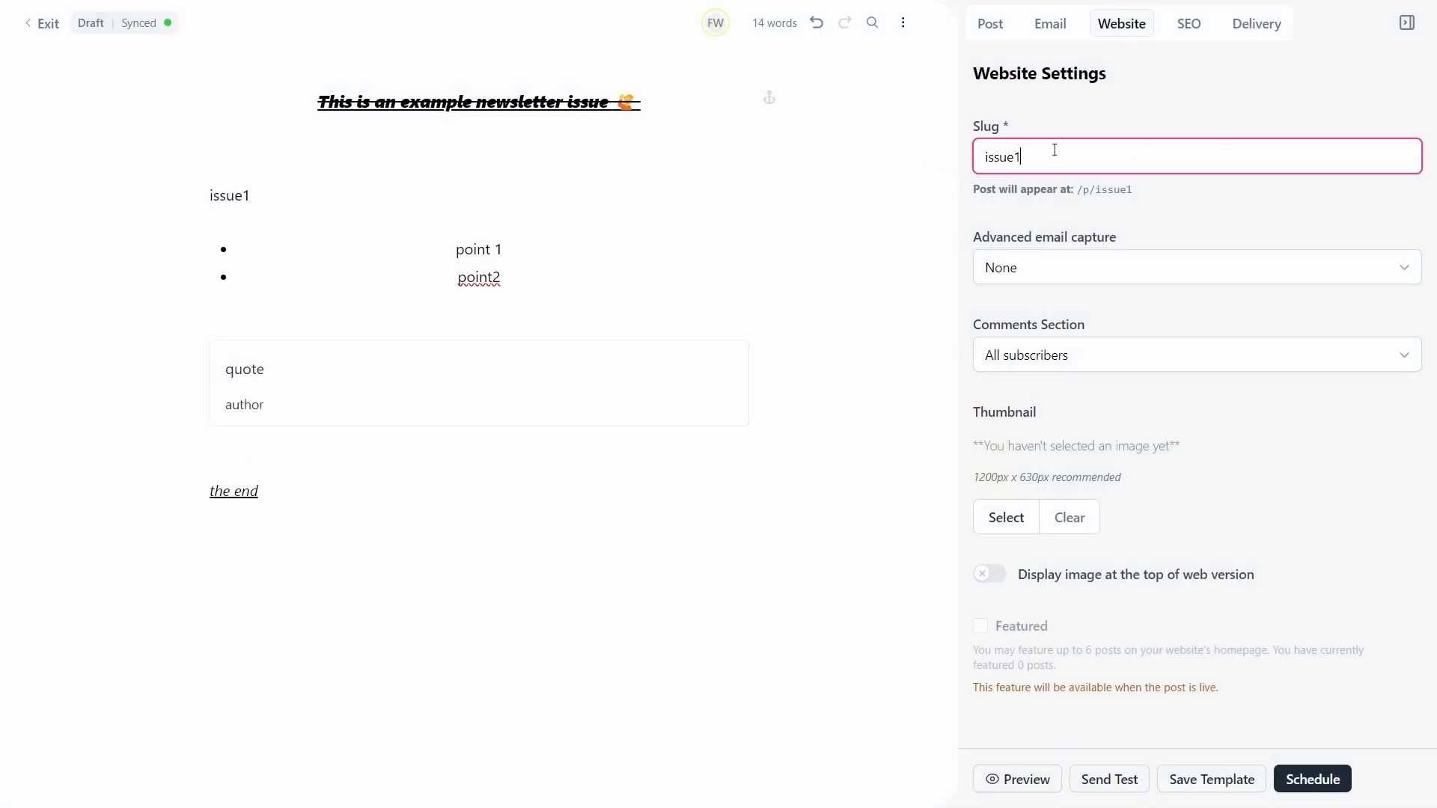
{"action": "left_click", "coordinate": [1111, 276]}
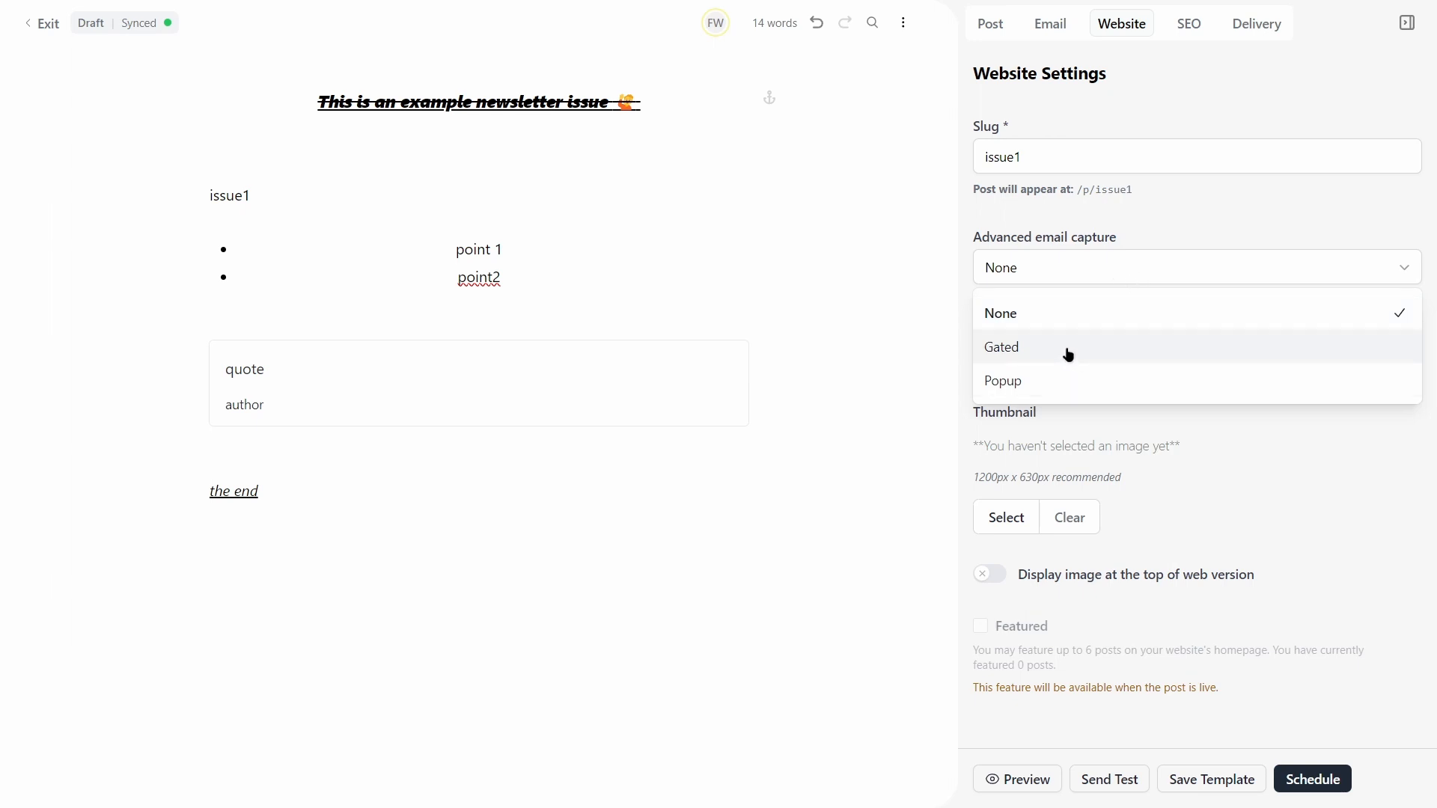
Step: Try Gated, then set advanced email capture to Popup instead of None
{"action": "left_click", "coordinate": [1045, 226]}
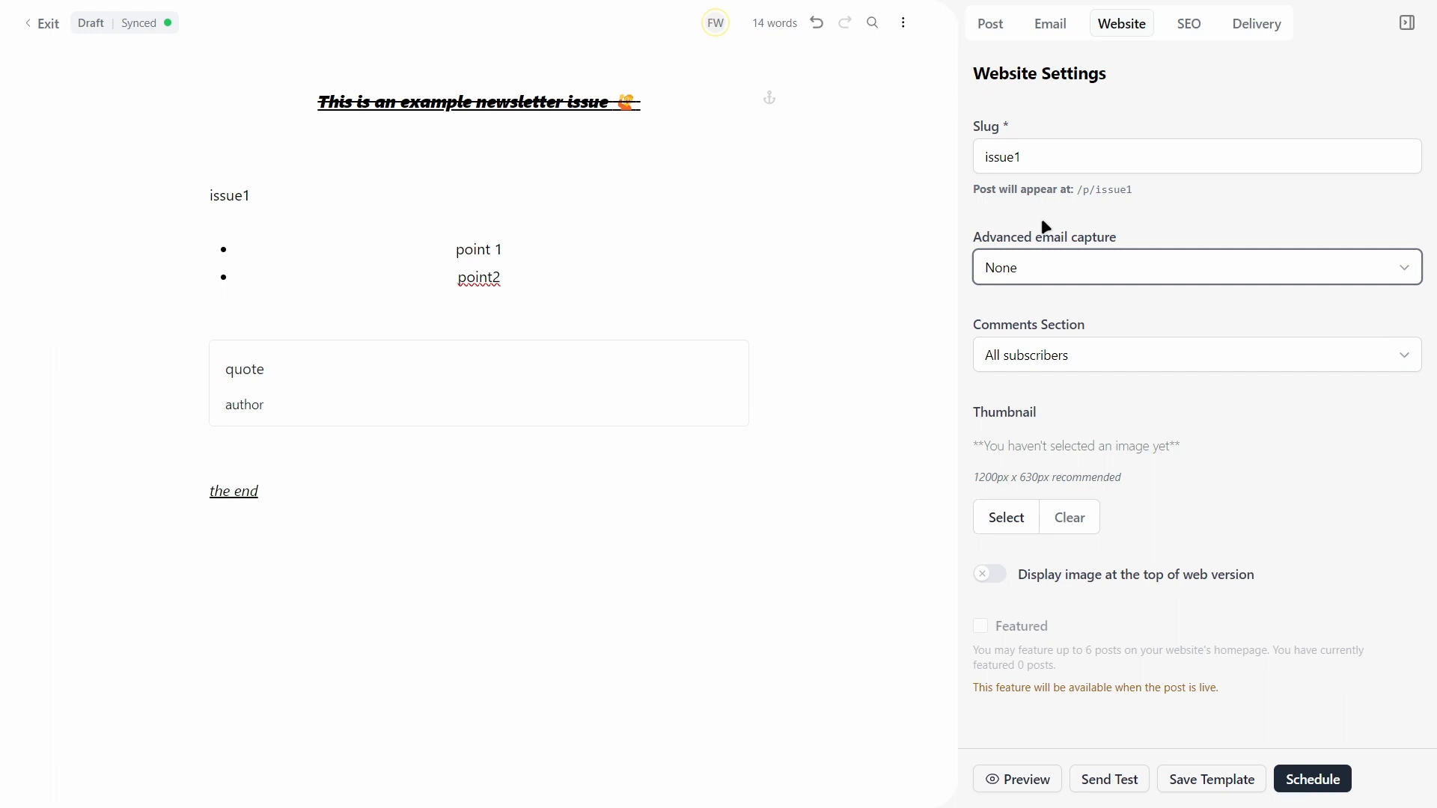
{"action": "left_click", "coordinate": [1039, 277]}
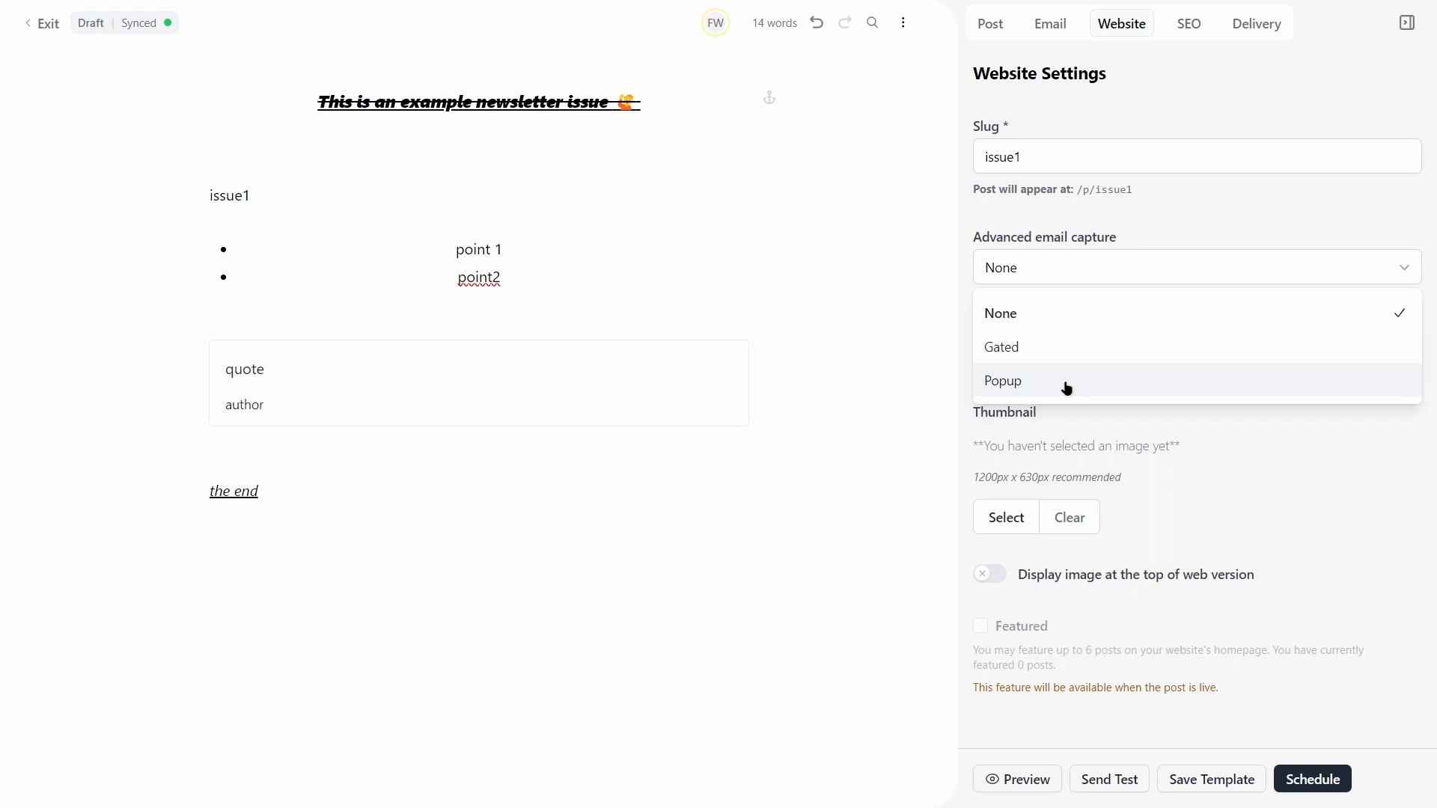
{"action": "left_click", "coordinate": [1111, 229]}
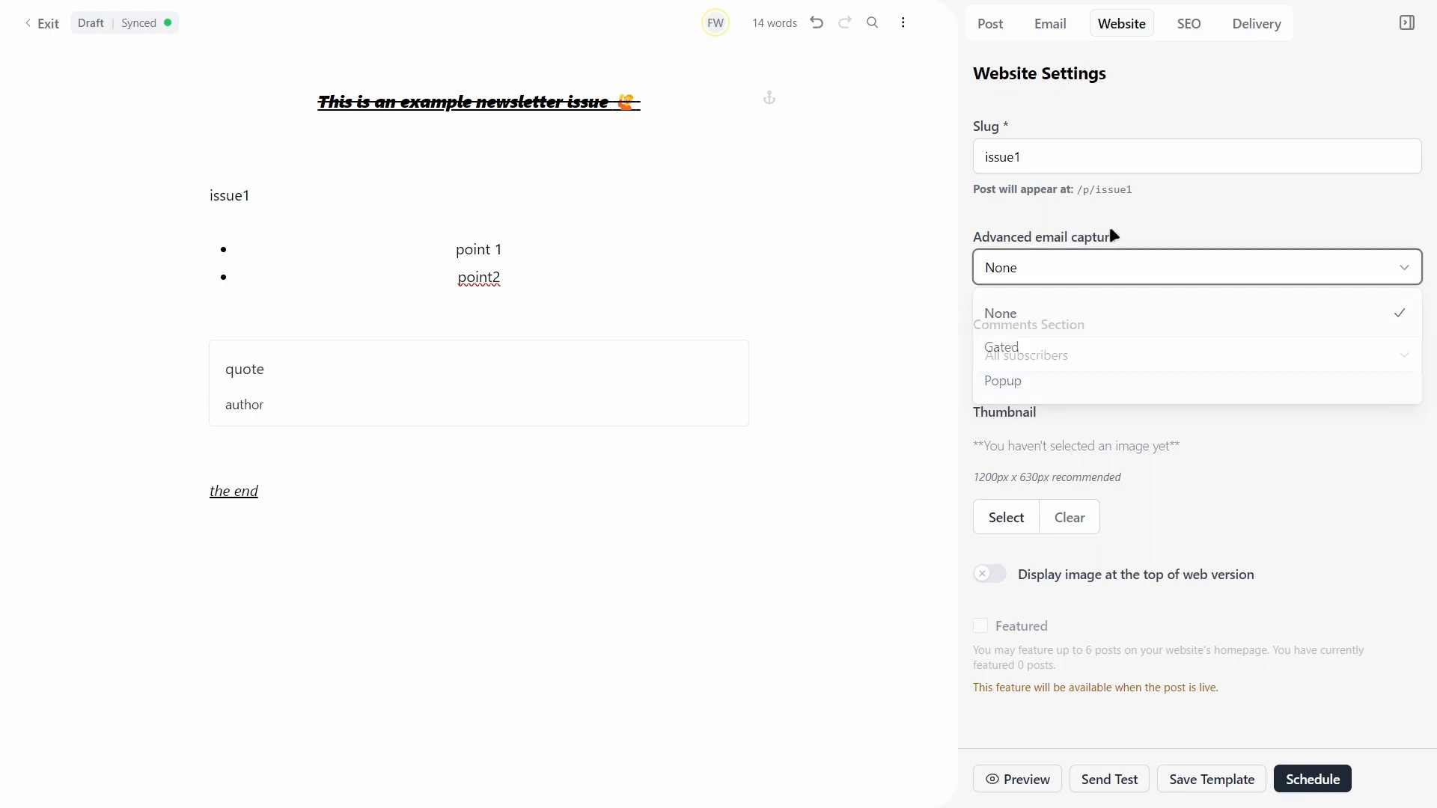
{"action": "left_click", "coordinate": [1058, 263]}
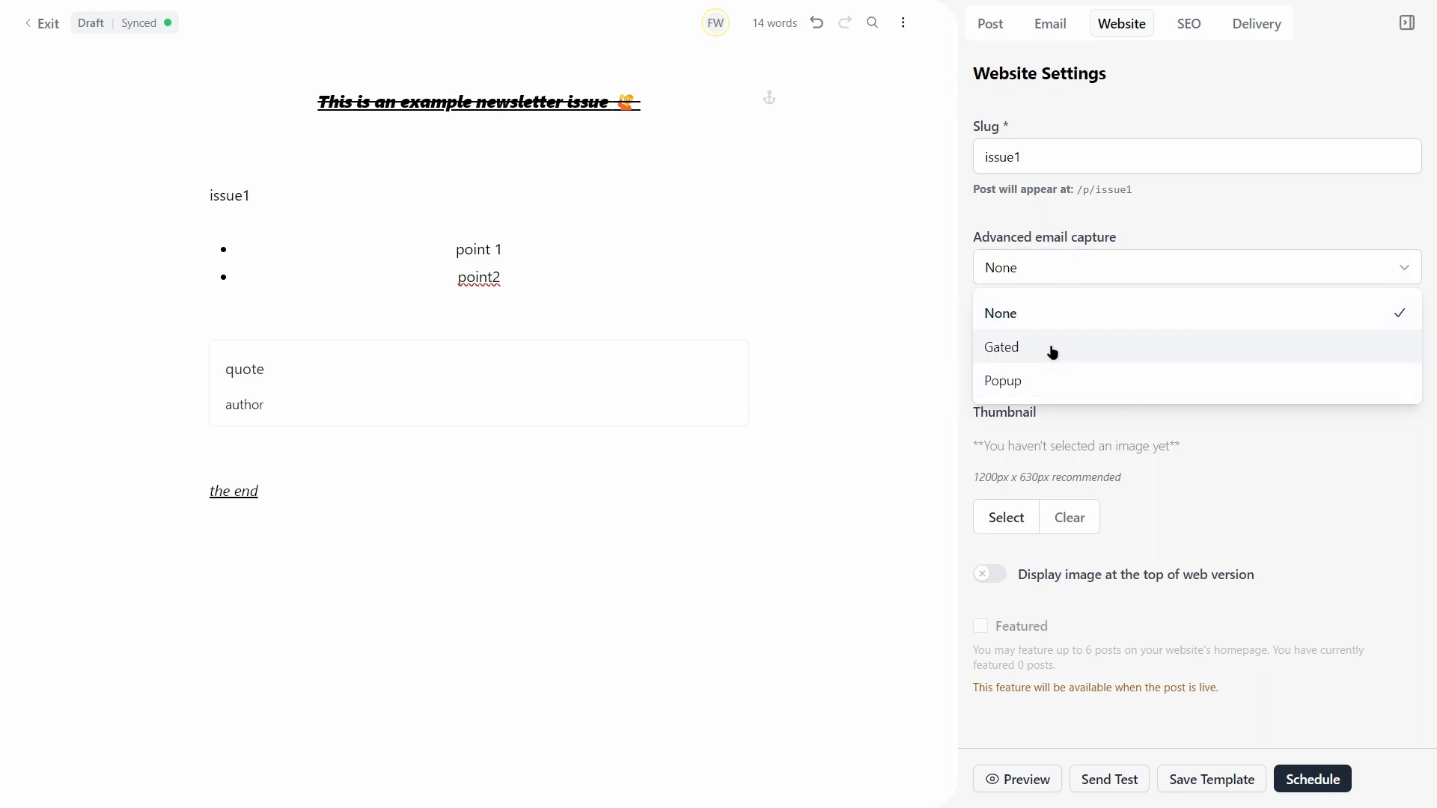
{"action": "left_click", "coordinate": [1046, 357]}
{"action": "left_click", "coordinate": [1078, 278]}
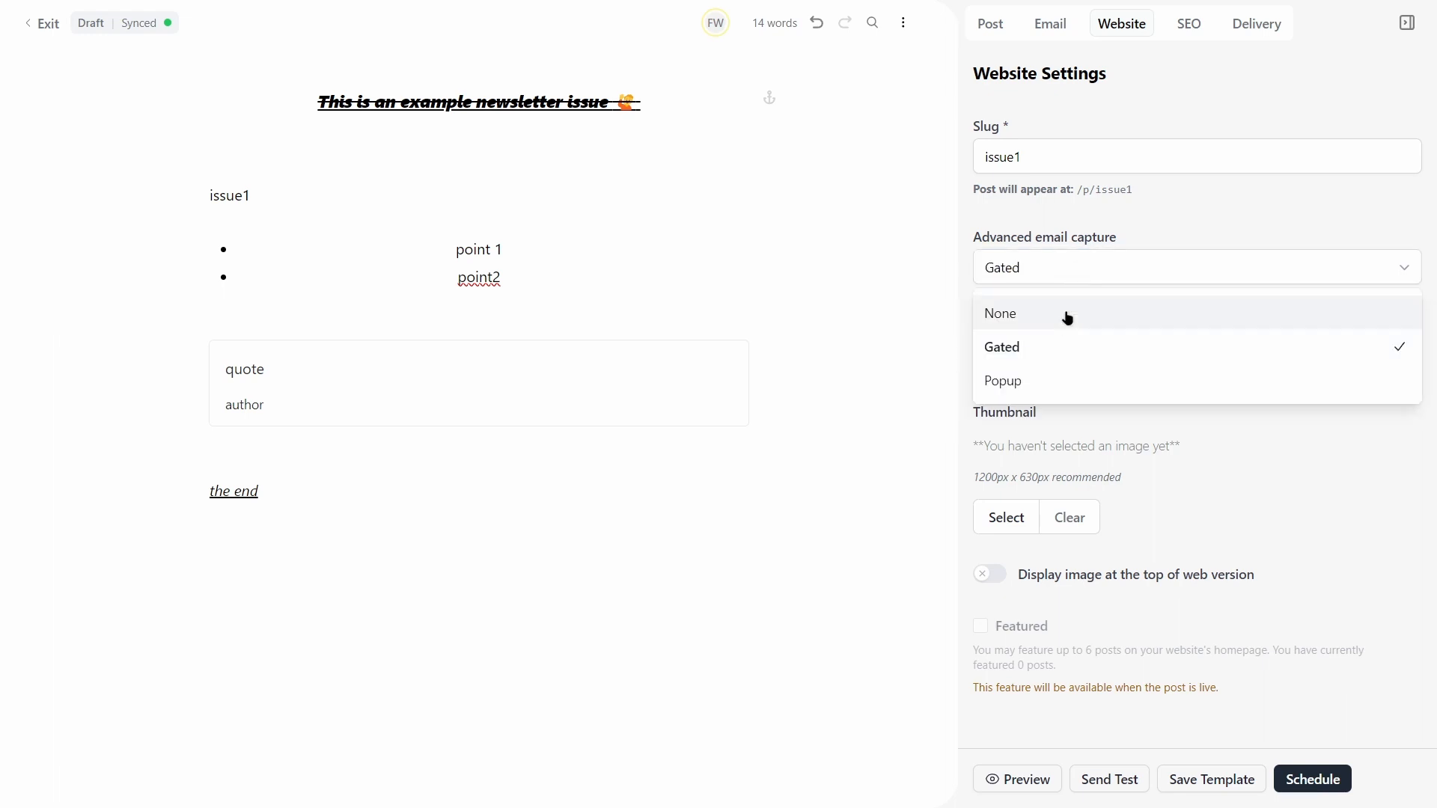
{"action": "left_click", "coordinate": [1061, 381]}
{"action": "left_click", "coordinate": [1004, 266]}
{"action": "left_click", "coordinate": [1075, 238]}
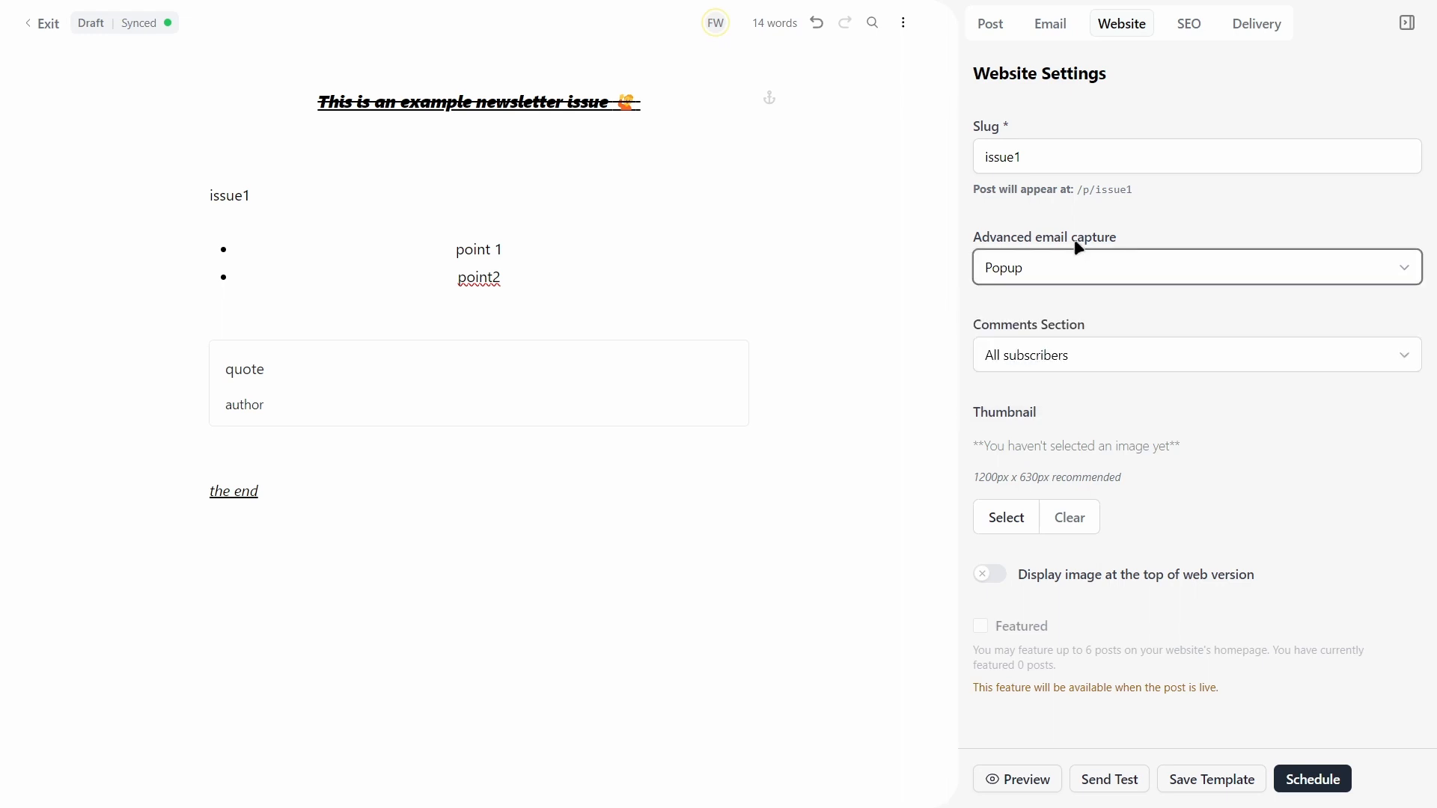
Step: Keep comments open to All subscribers and turn on 'Display image at the top of web version'
{"action": "left_click", "coordinate": [1105, 348]}
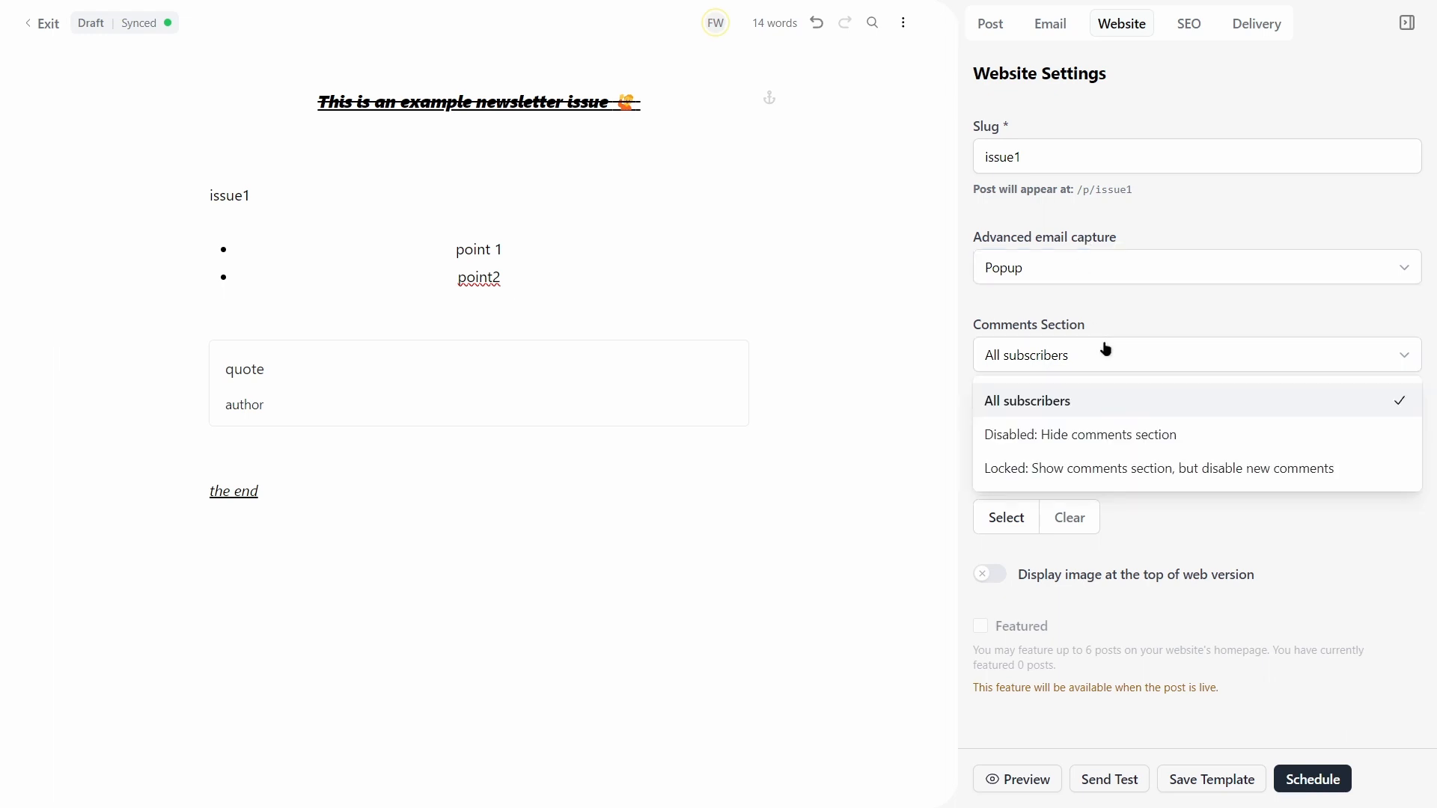
{"action": "left_click", "coordinate": [1113, 330]}
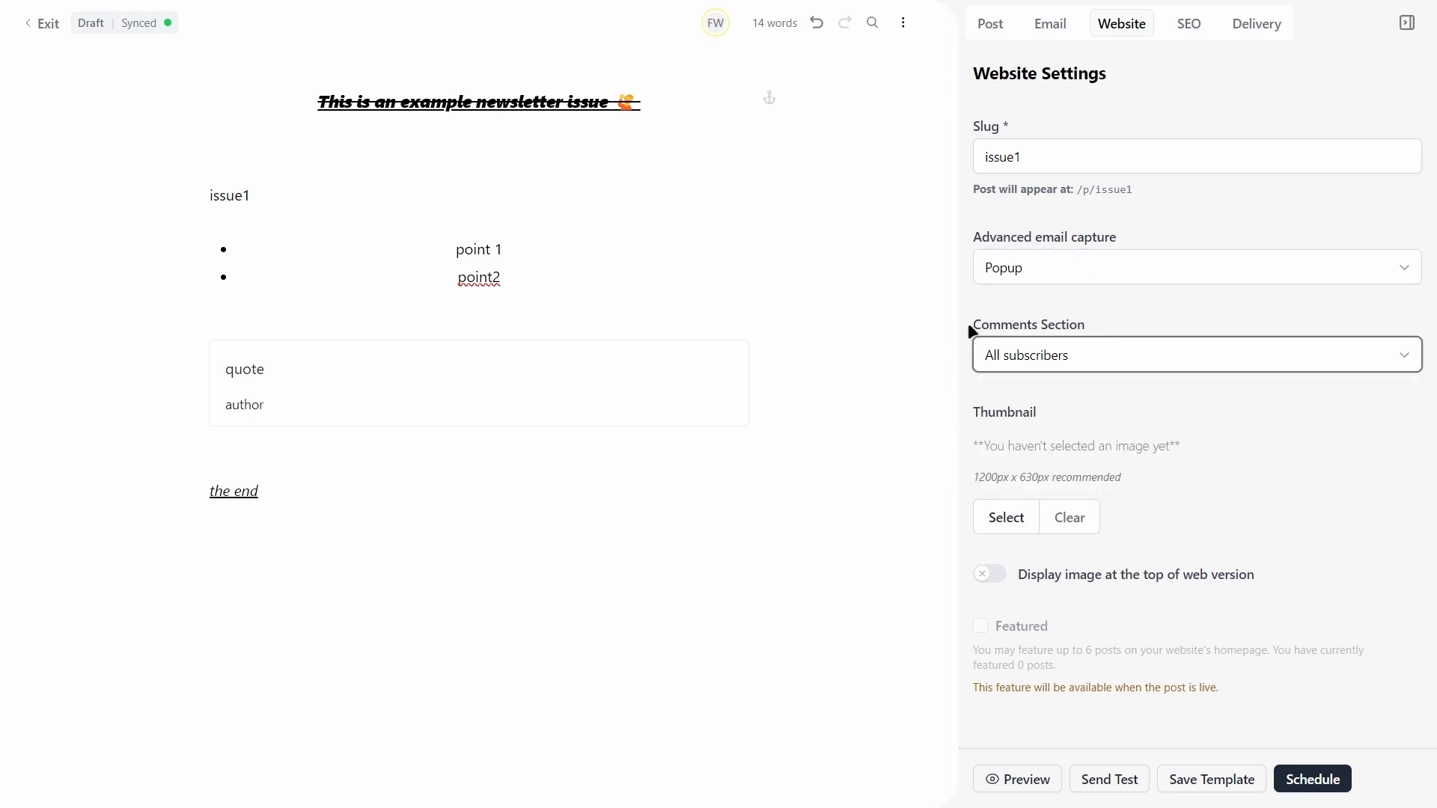
{"action": "left_click_drag", "start_coordinate": [968, 329], "coordinate": [1133, 331]}
{"action": "left_click", "coordinate": [1107, 393]}
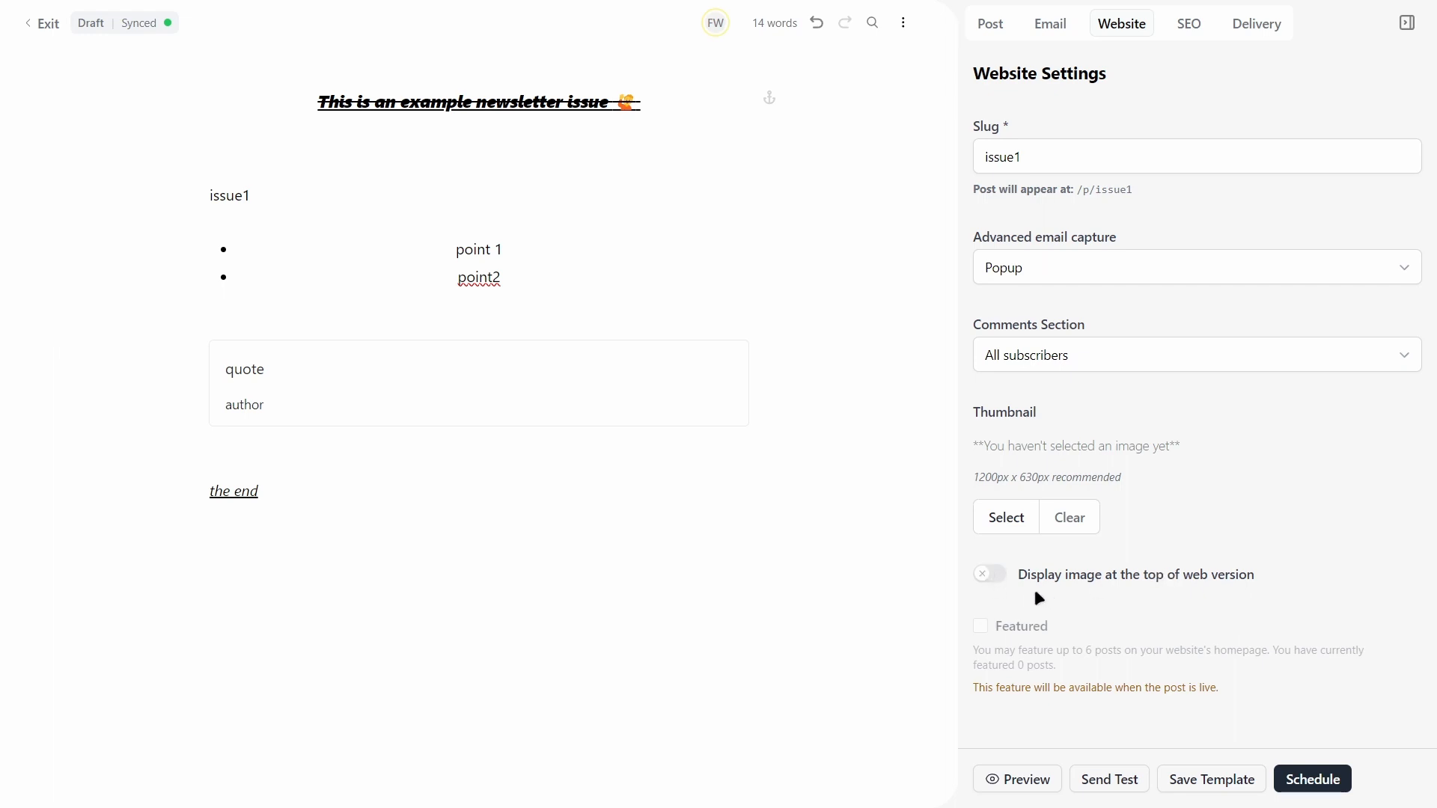
{"action": "left_click", "coordinate": [982, 578]}
{"action": "left_click", "coordinate": [1012, 516]}
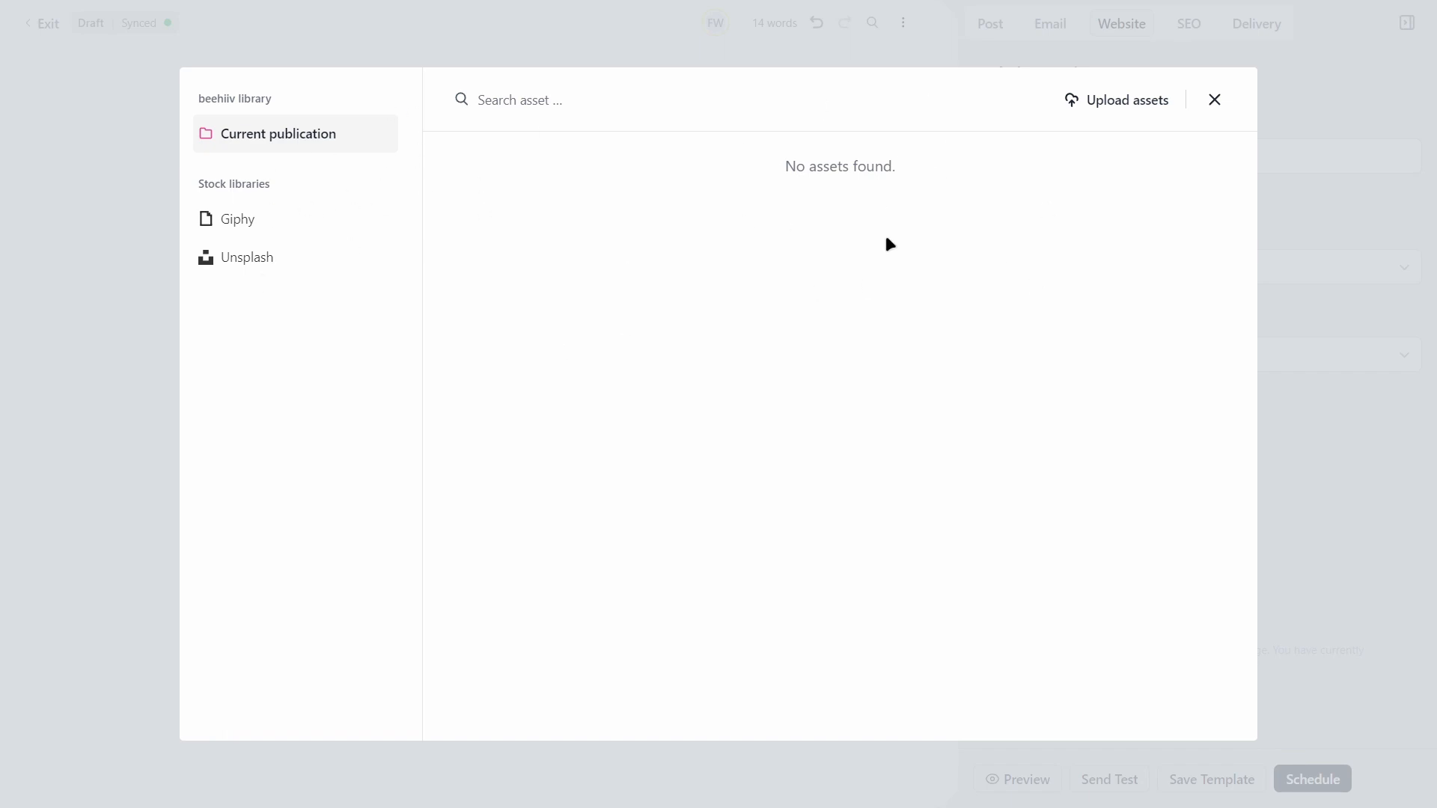
{"action": "left_click", "coordinate": [295, 224]}
{"action": "left_click", "coordinate": [280, 258]}
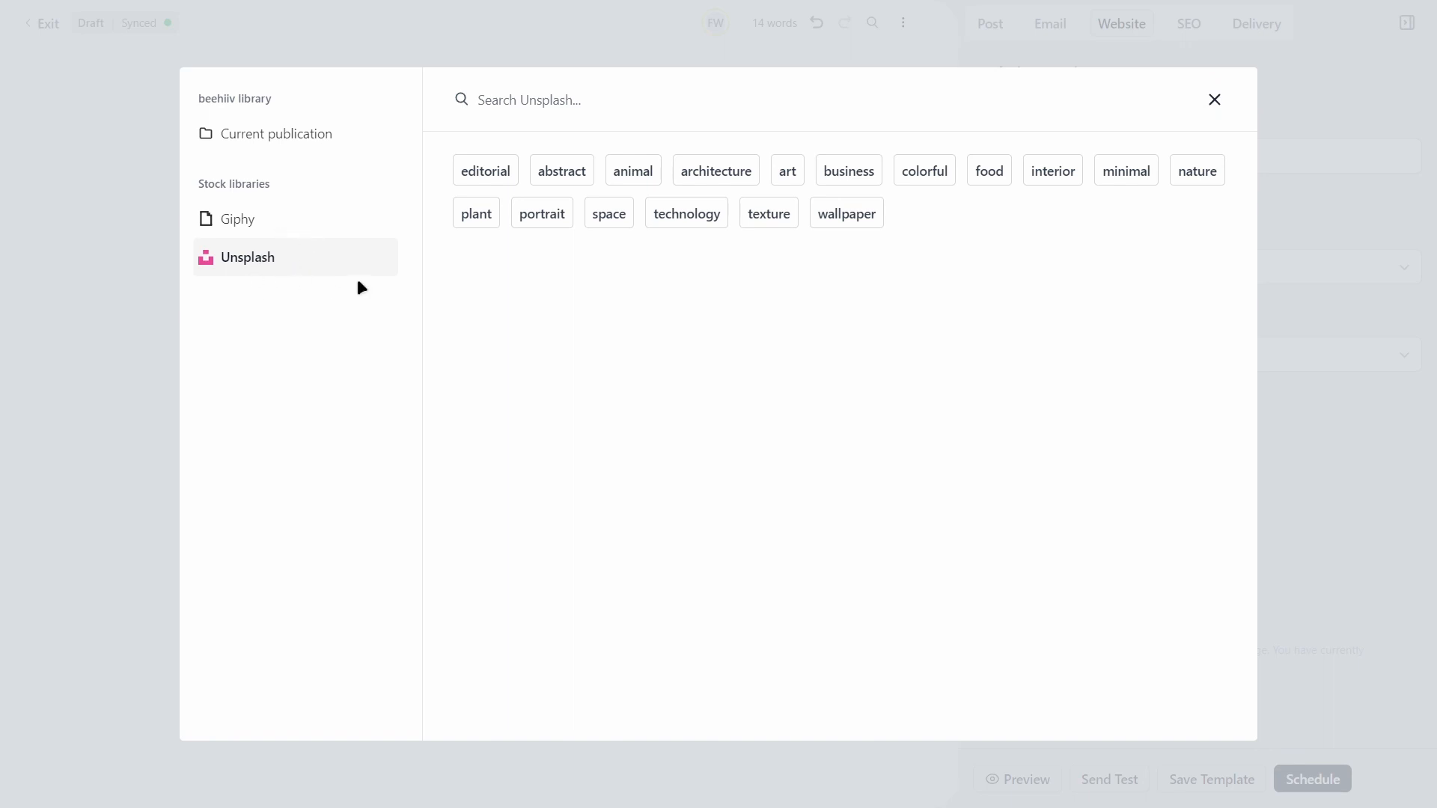
{"action": "left_click_drag", "start_coordinate": [971, 171], "coordinate": [1248, 174]}
{"action": "left_click", "coordinate": [1216, 102]}
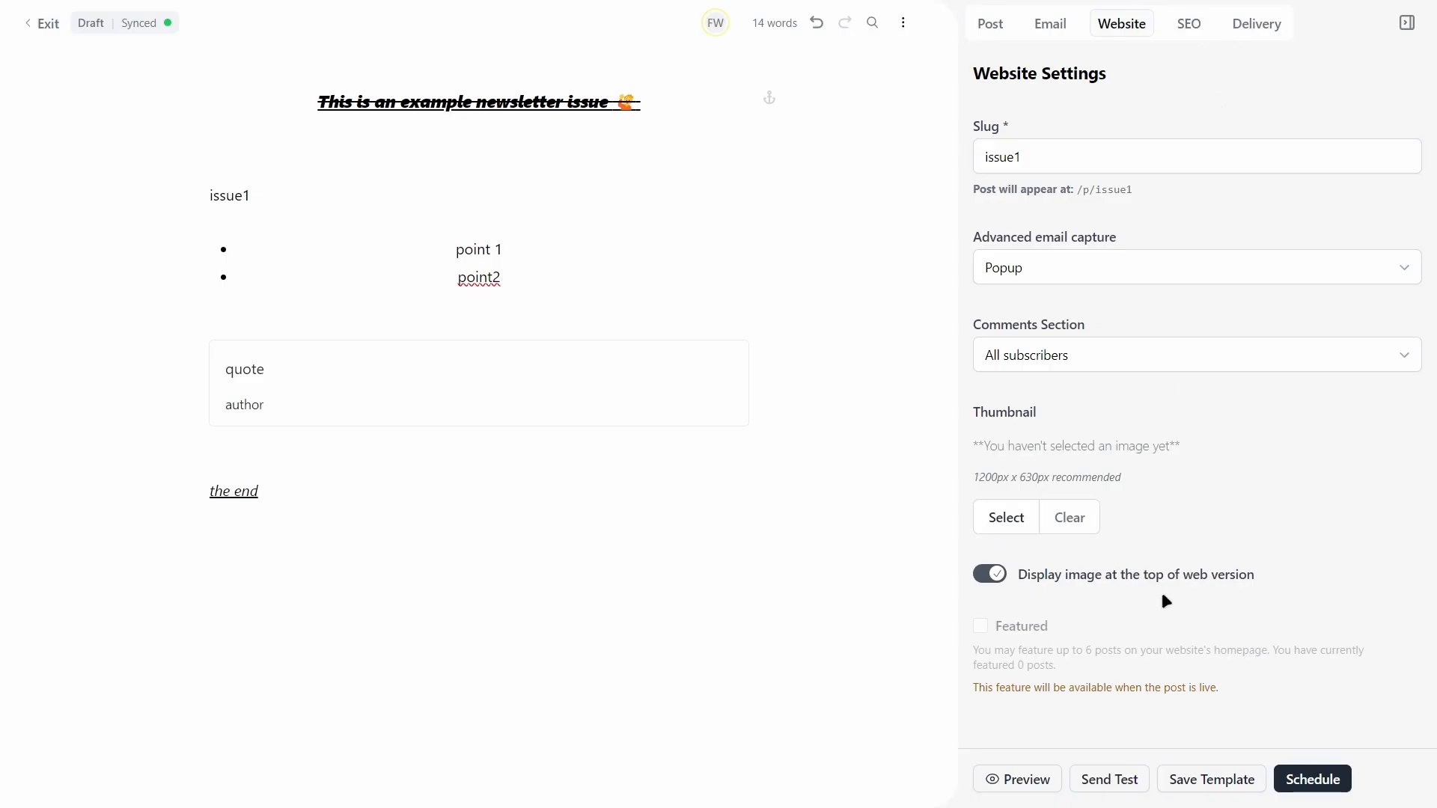
Step: Browse the issue's SEO, Post and Email settings without changing anything
{"action": "left_click", "coordinate": [1188, 28]}
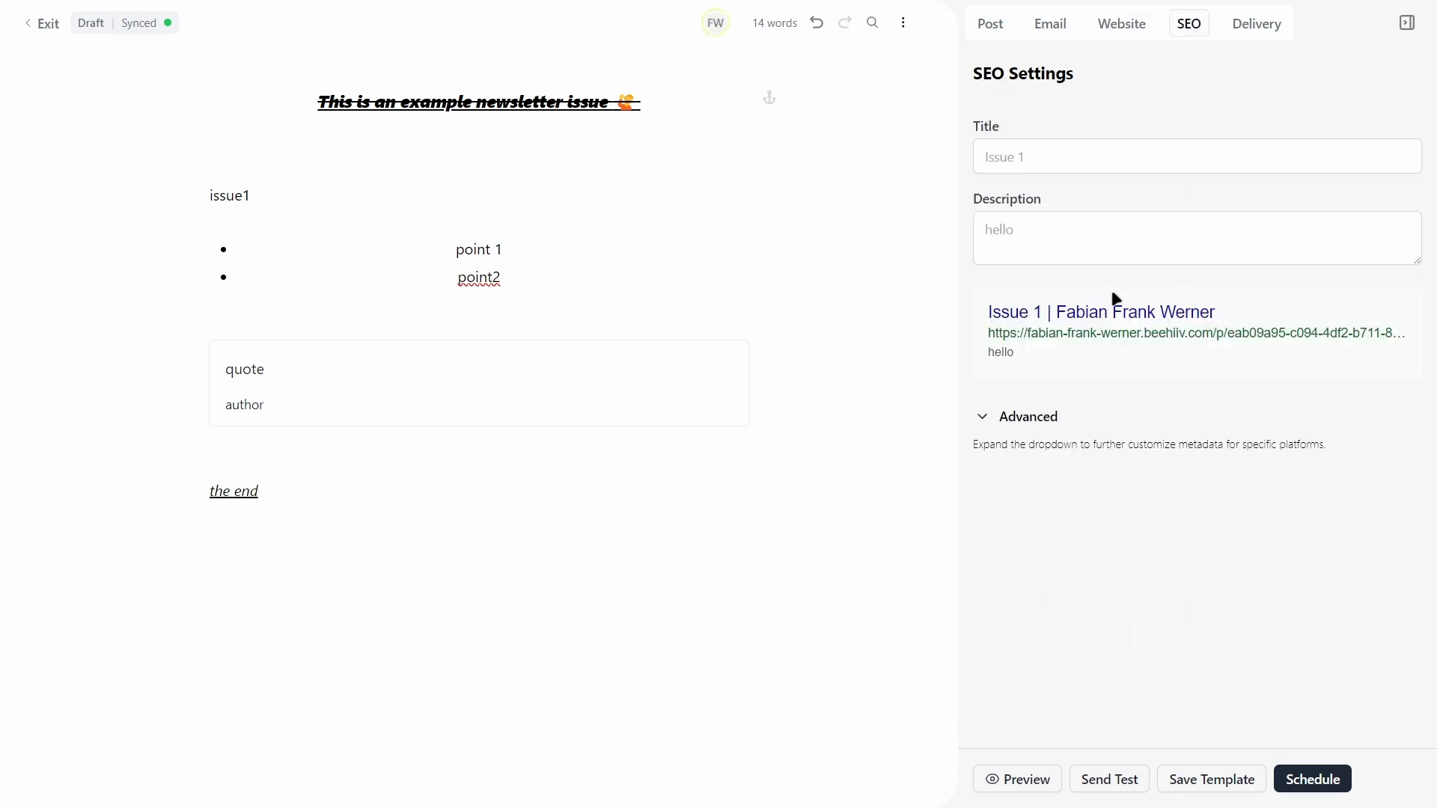
{"action": "left_click", "coordinate": [1030, 158]}
{"action": "left_click", "coordinate": [1059, 196]}
{"action": "left_click", "coordinate": [985, 27]}
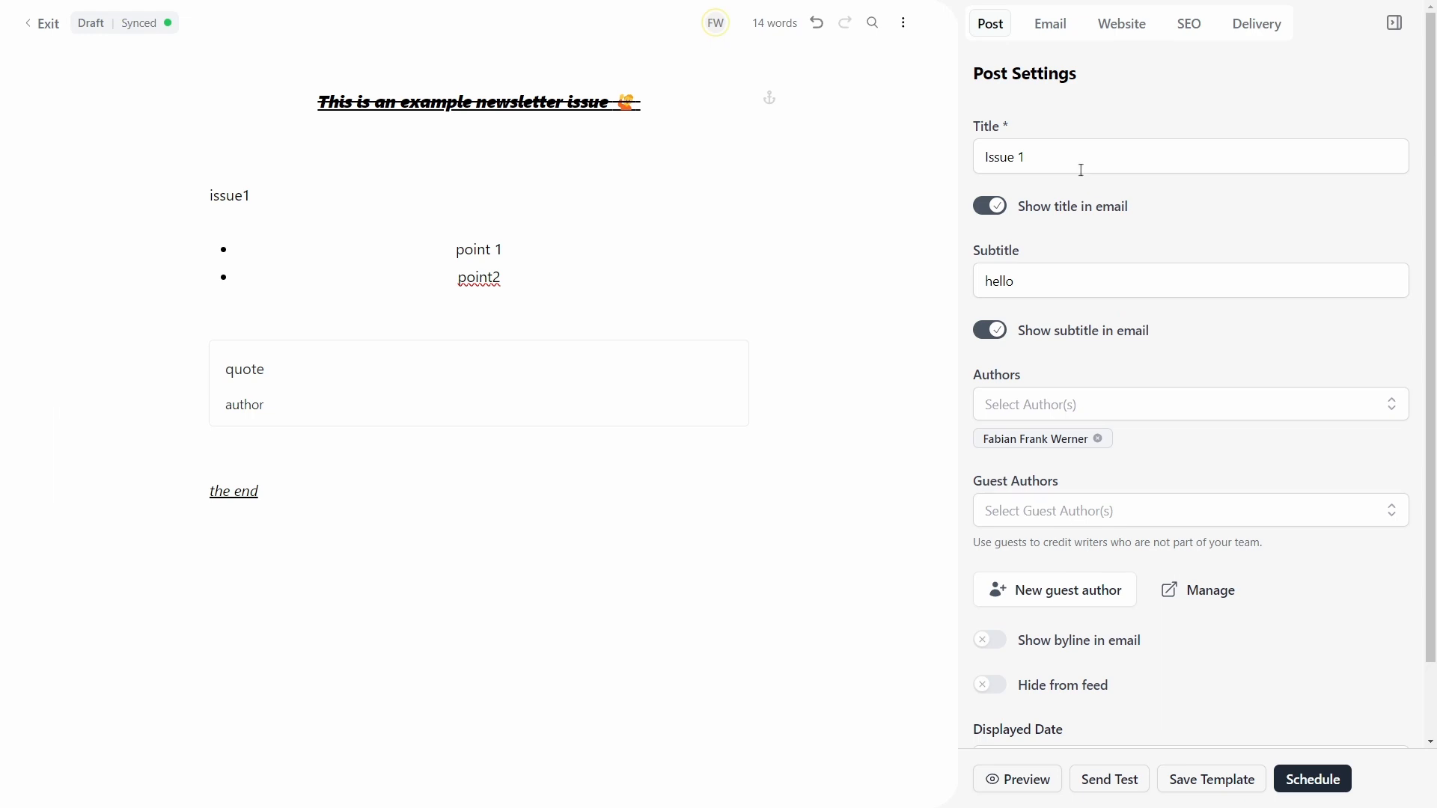
{"action": "left_click", "coordinate": [1186, 23]}
{"action": "left_click", "coordinate": [981, 27]}
{"action": "left_click", "coordinate": [1047, 23]}
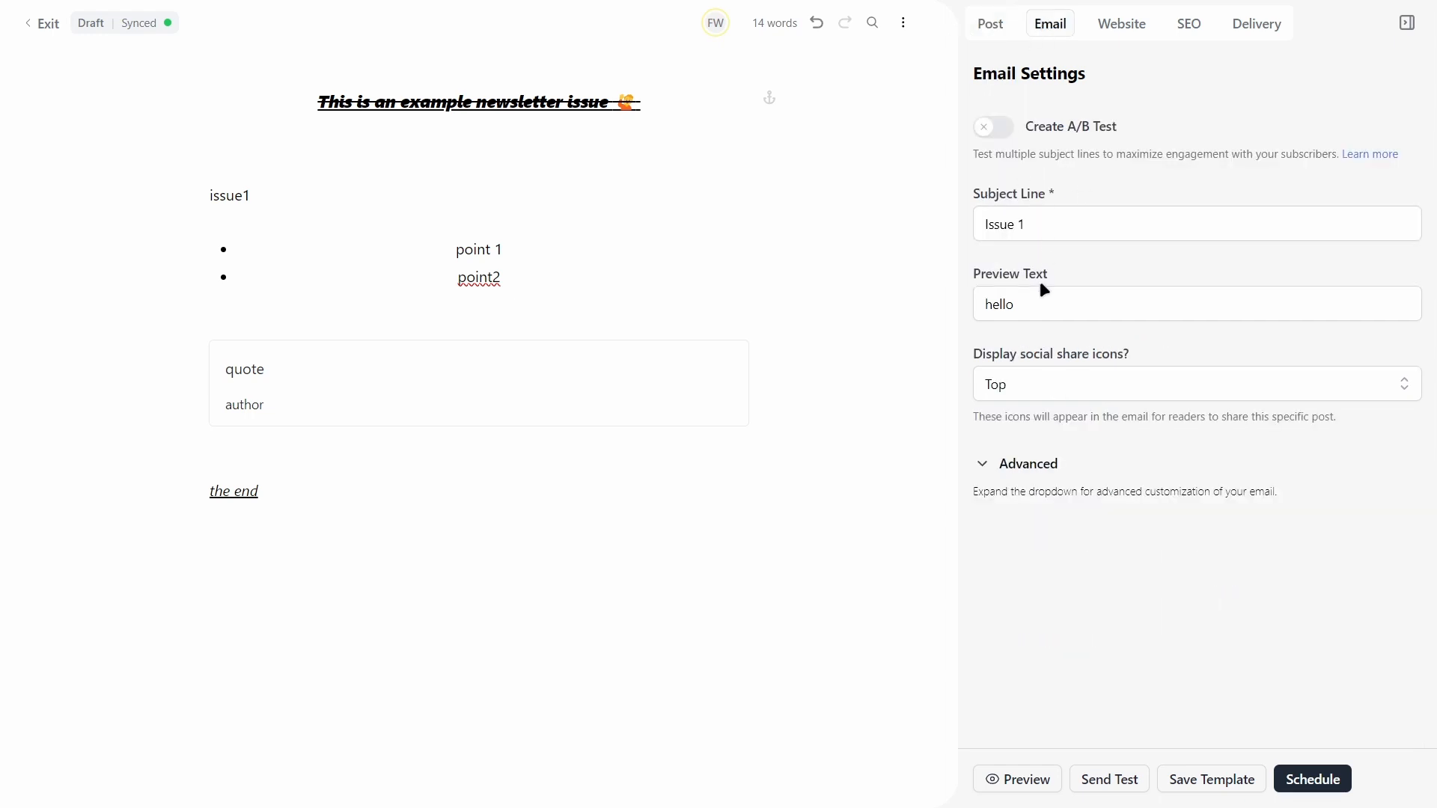
{"action": "left_click", "coordinate": [1189, 25]}
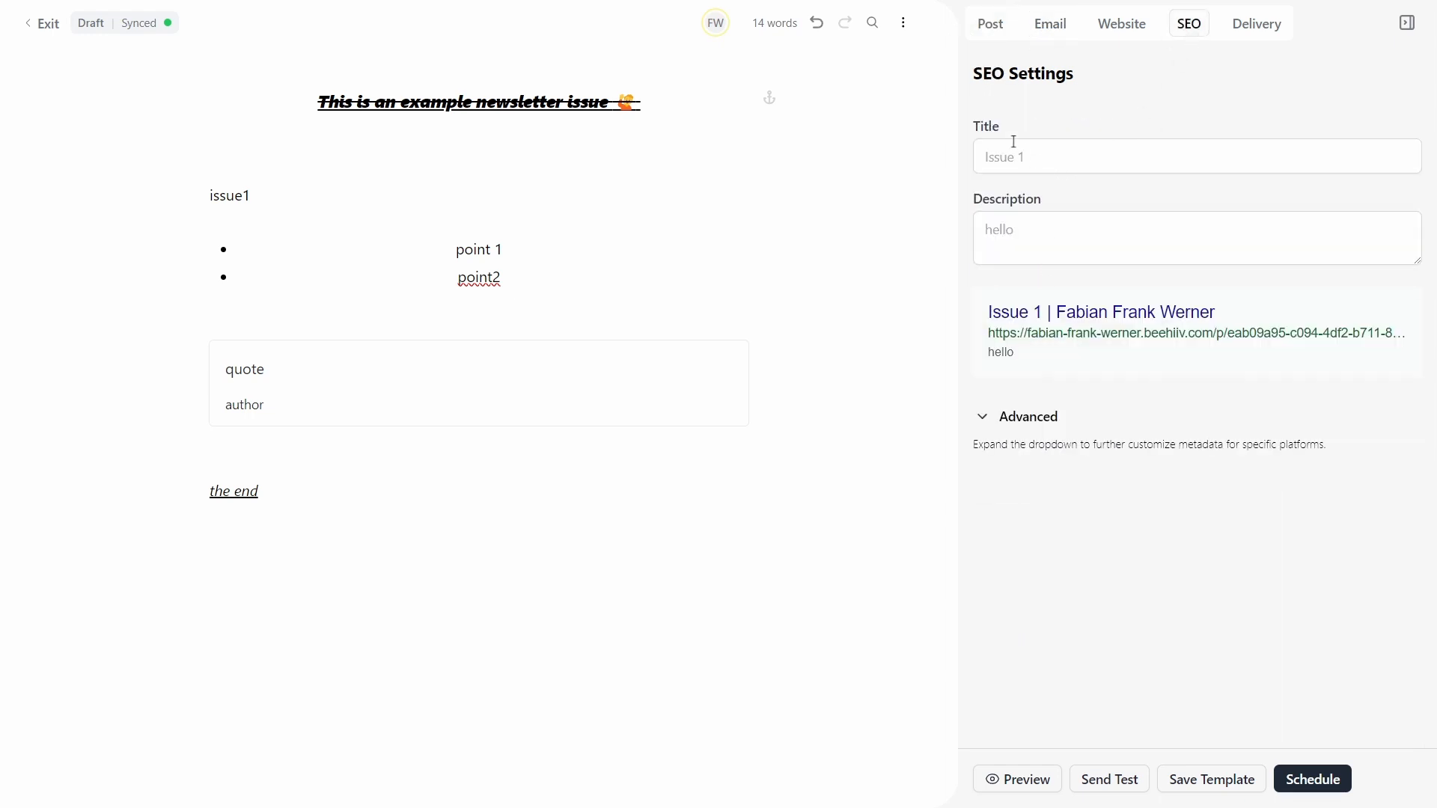
Step: Review delivery: email to all free subscribers (0 recipients), web access Free
{"action": "left_click", "coordinate": [1248, 21]}
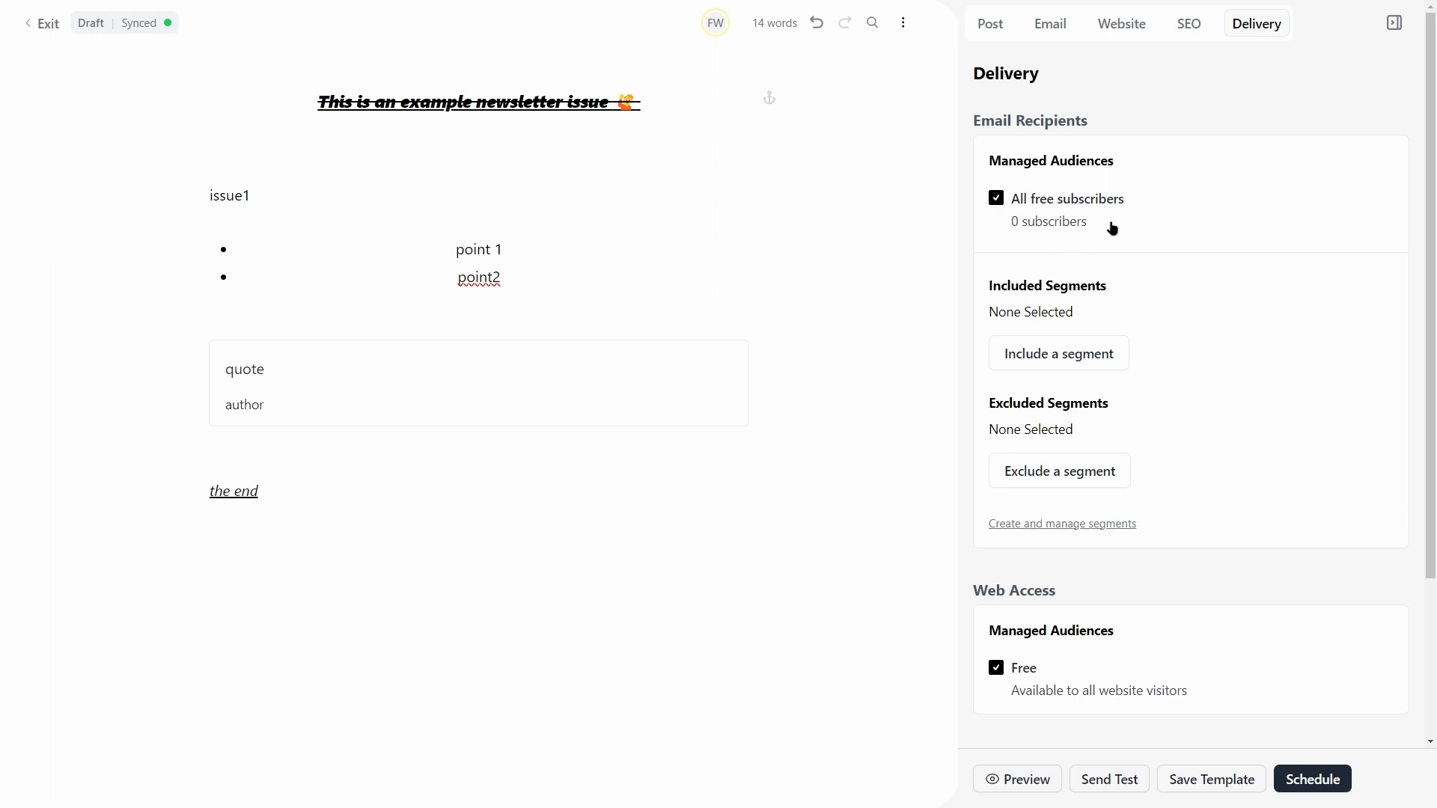
{"action": "scroll", "coordinate": [1111, 224], "scroll_direction": "down", "scroll_amount": 1}
{"action": "scroll", "coordinate": [1130, 187], "scroll_direction": "down", "scroll_amount": 2}
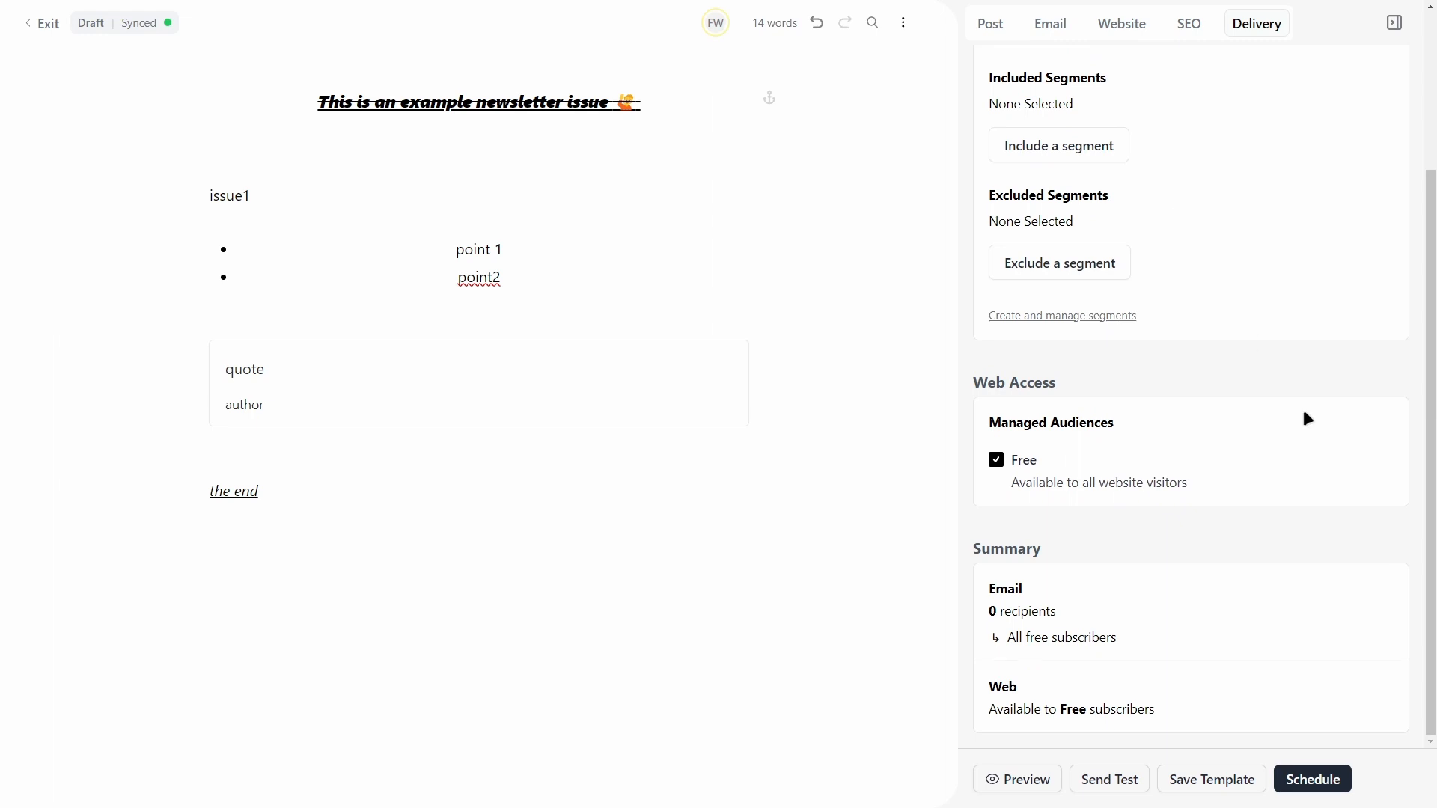
Step: Choose scheduling for later and set the publish date to March 25, 2024
{"action": "left_click", "coordinate": [1306, 780]}
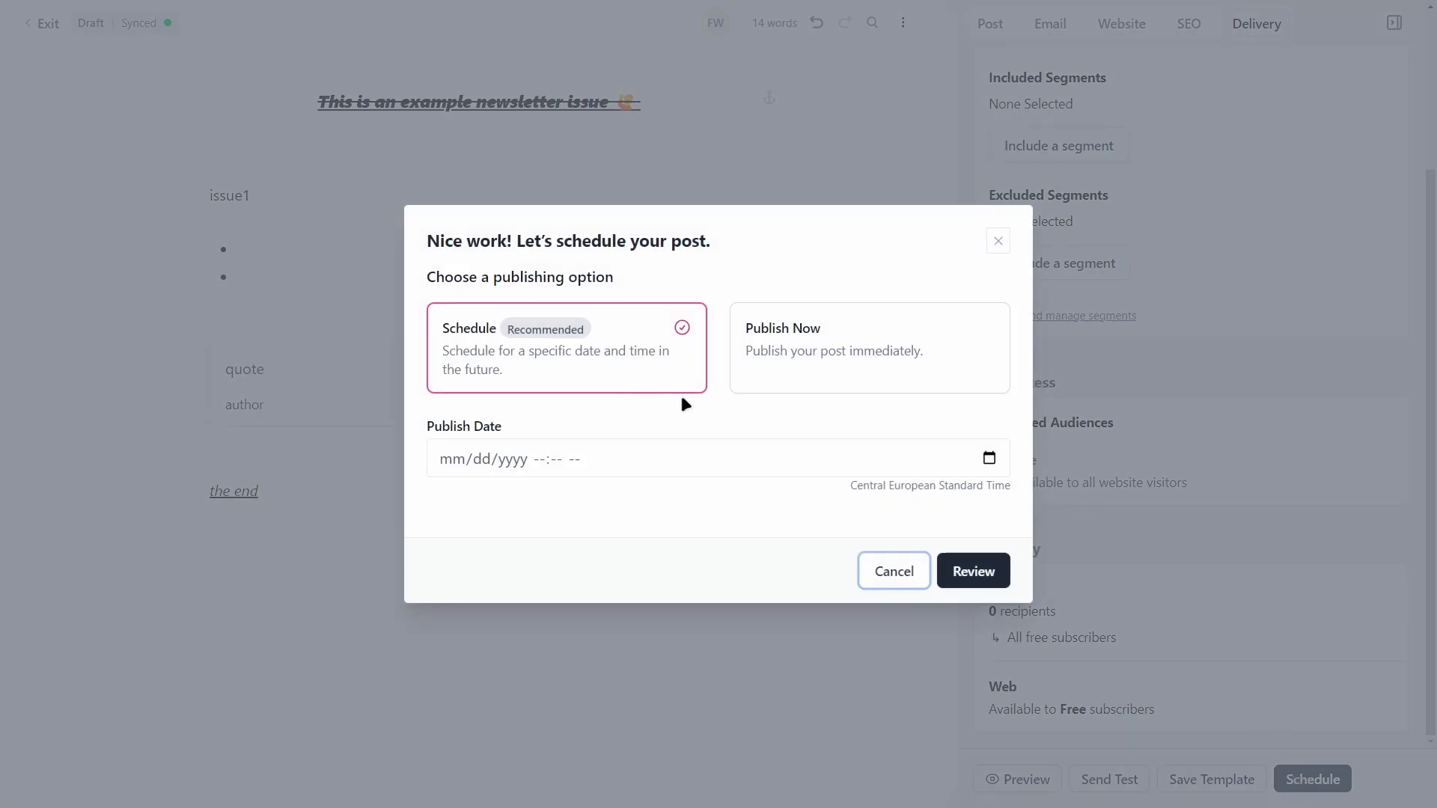
{"action": "left_click", "coordinate": [744, 384]}
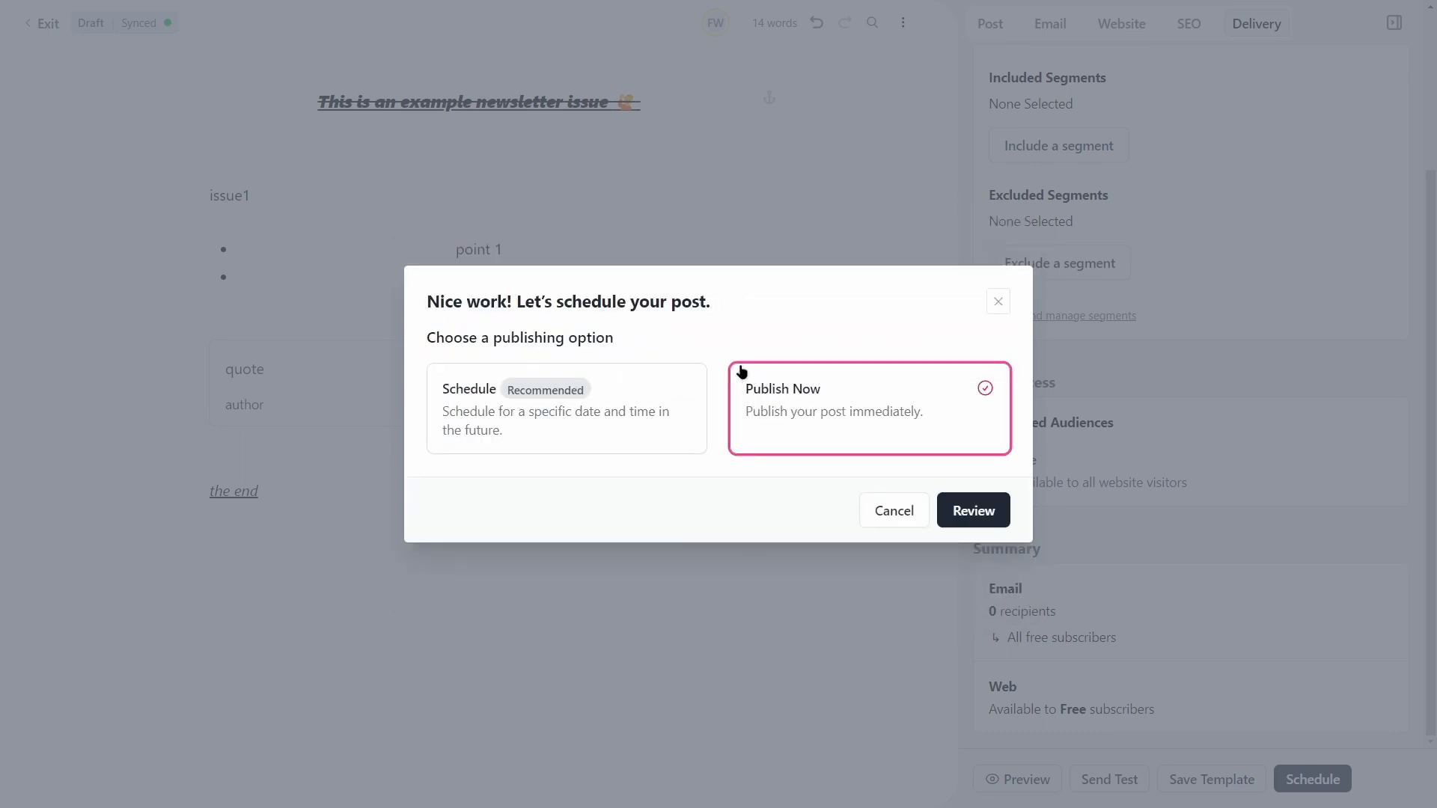
{"action": "left_click", "coordinate": [556, 402]}
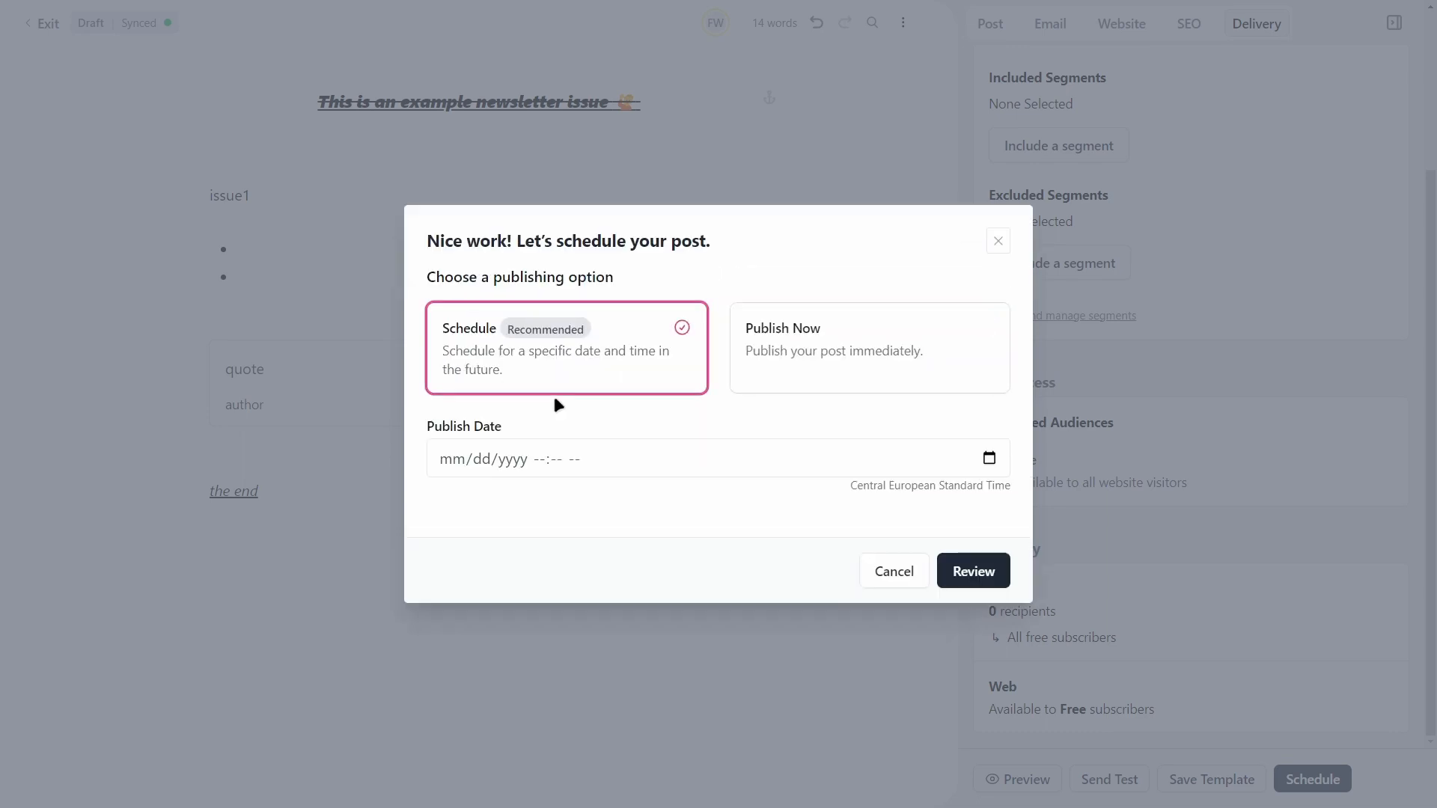
{"action": "left_click", "coordinate": [981, 455]}
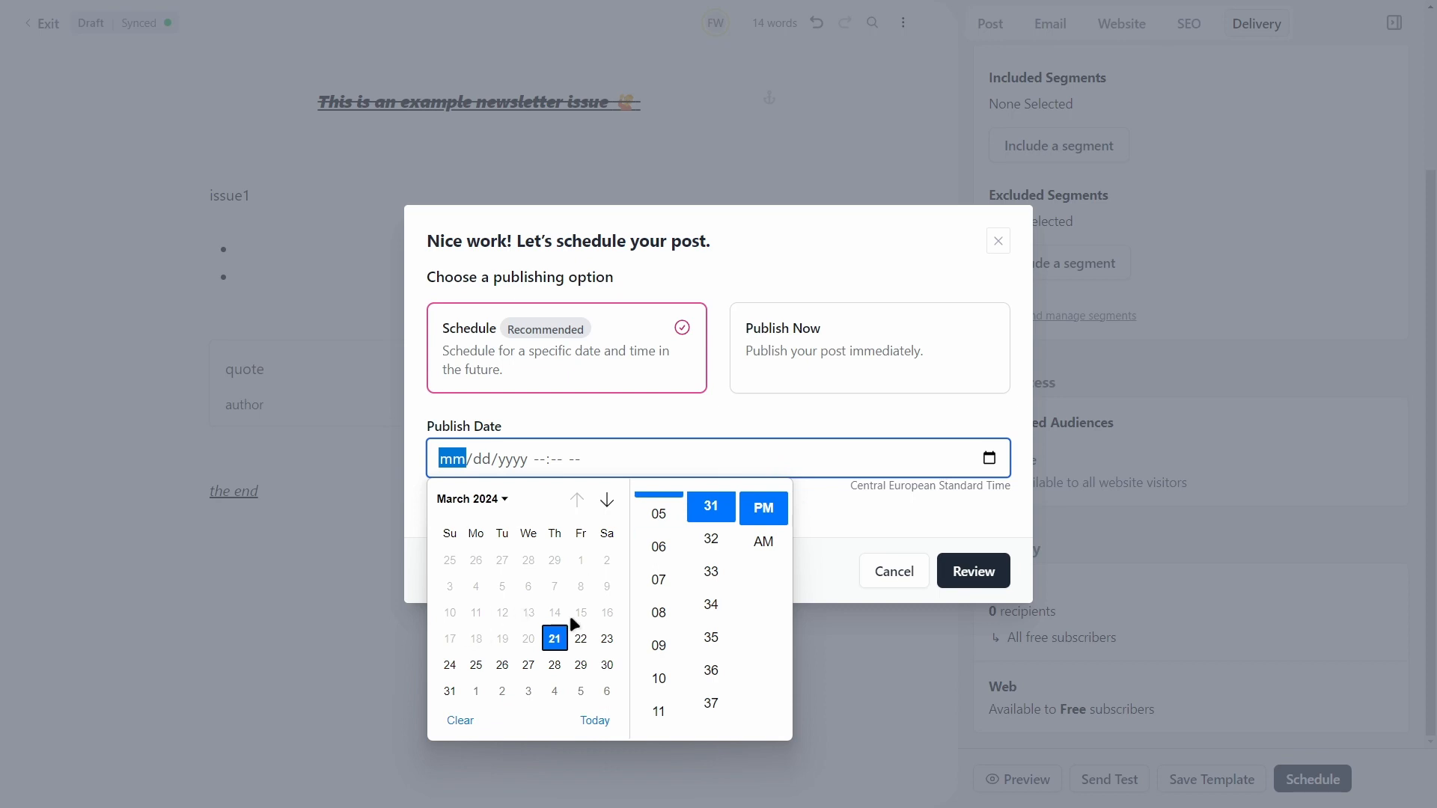
{"action": "left_click", "coordinate": [819, 527]}
{"action": "left_click", "coordinate": [989, 458]}
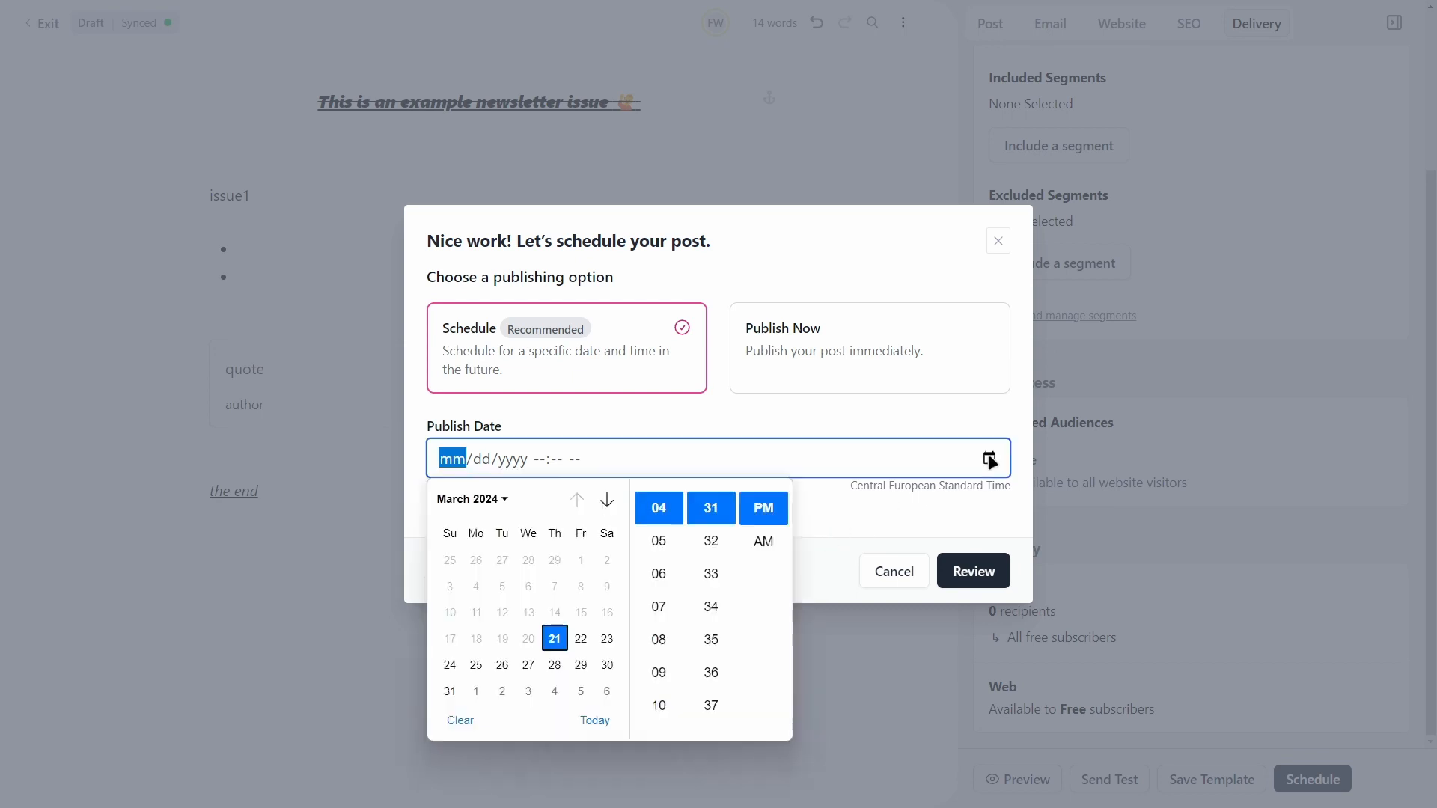
{"action": "left_click", "coordinate": [477, 665]}
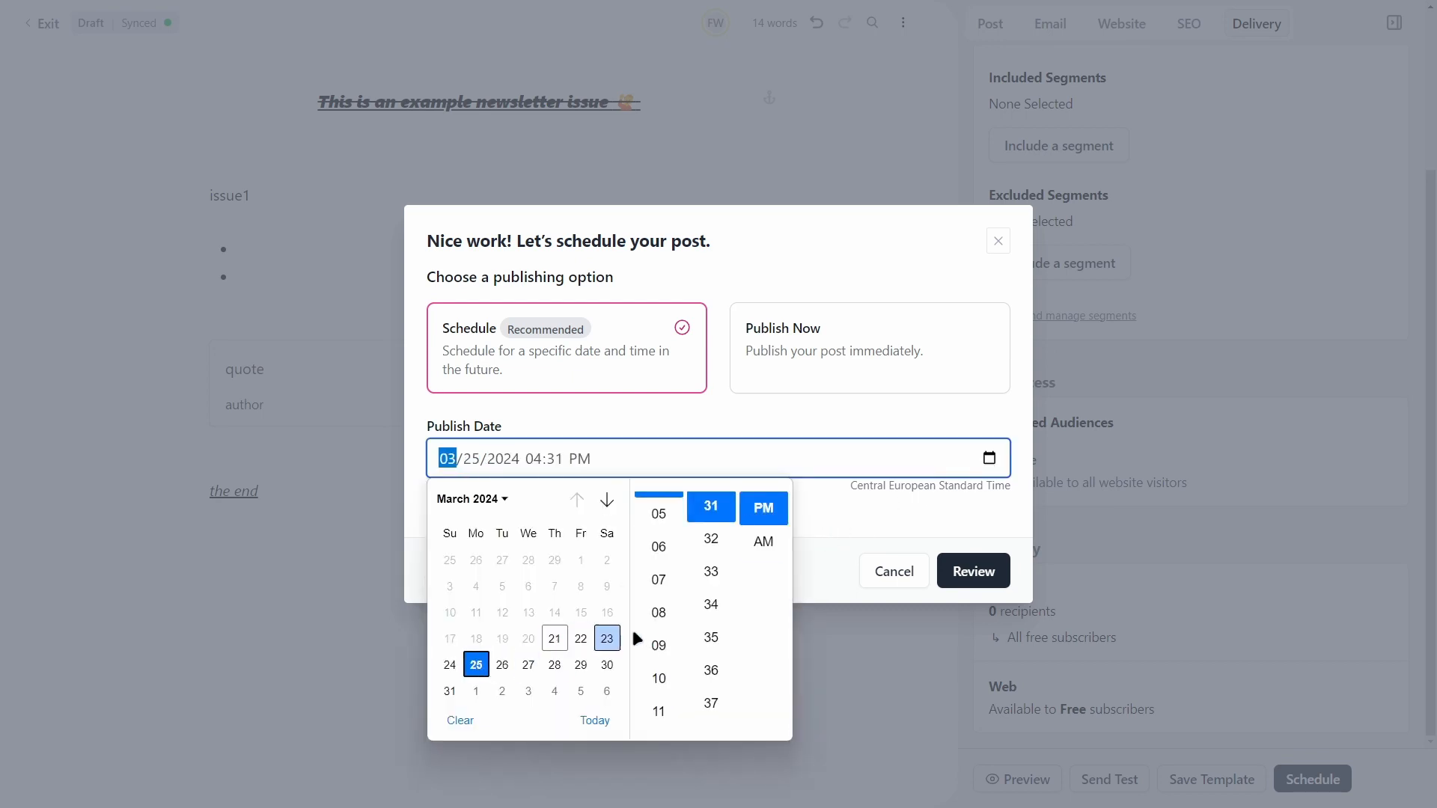
Step: Set the publish time to 1:00 PM and bring up the scheduling review
{"action": "scroll", "coordinate": [677, 577], "scroll_direction": "up", "scroll_amount": 2}
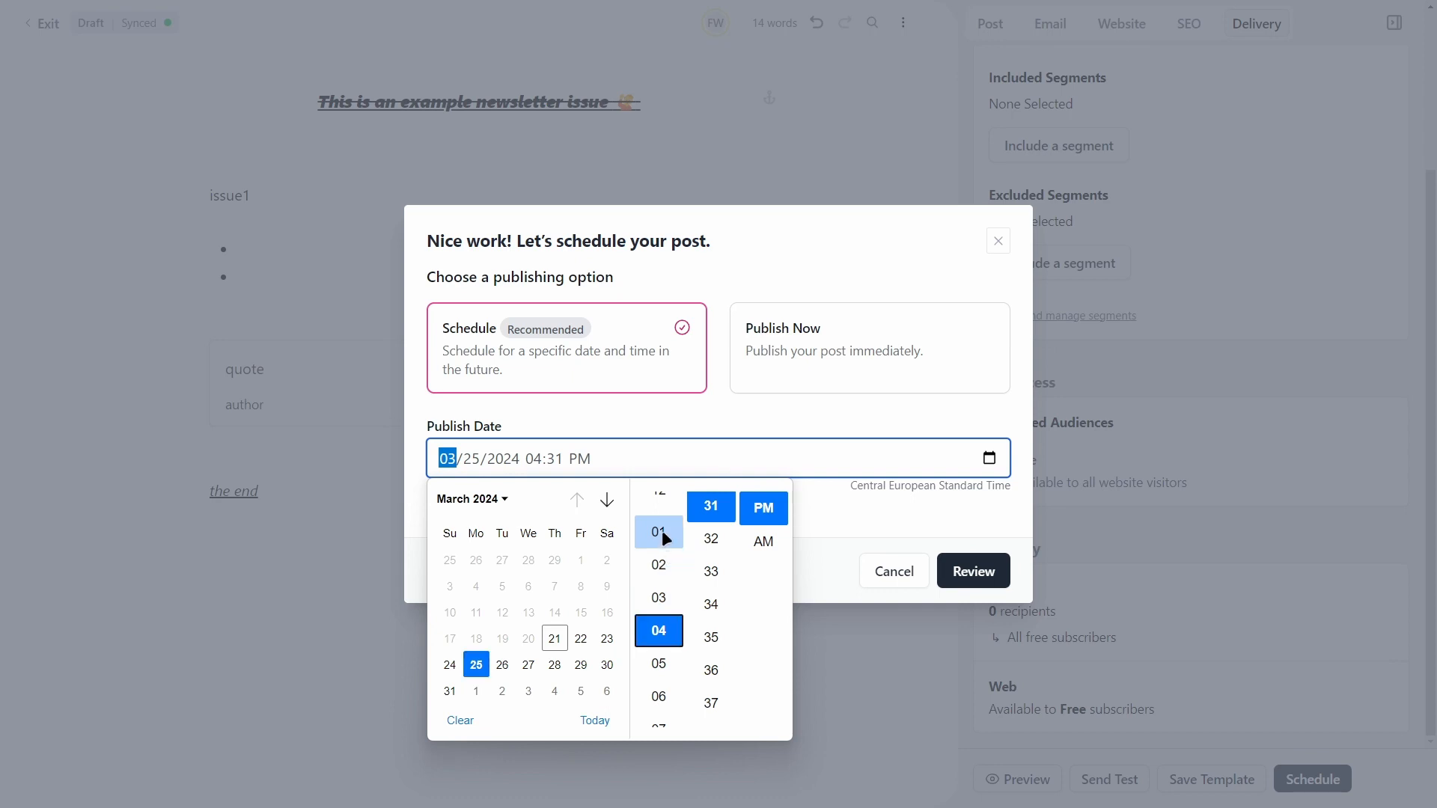
{"action": "left_click", "coordinate": [660, 533]}
{"action": "scroll", "coordinate": [712, 590], "scroll_direction": "up", "scroll_amount": 3}
{"action": "scroll", "coordinate": [713, 589], "scroll_direction": "up", "scroll_amount": 8}
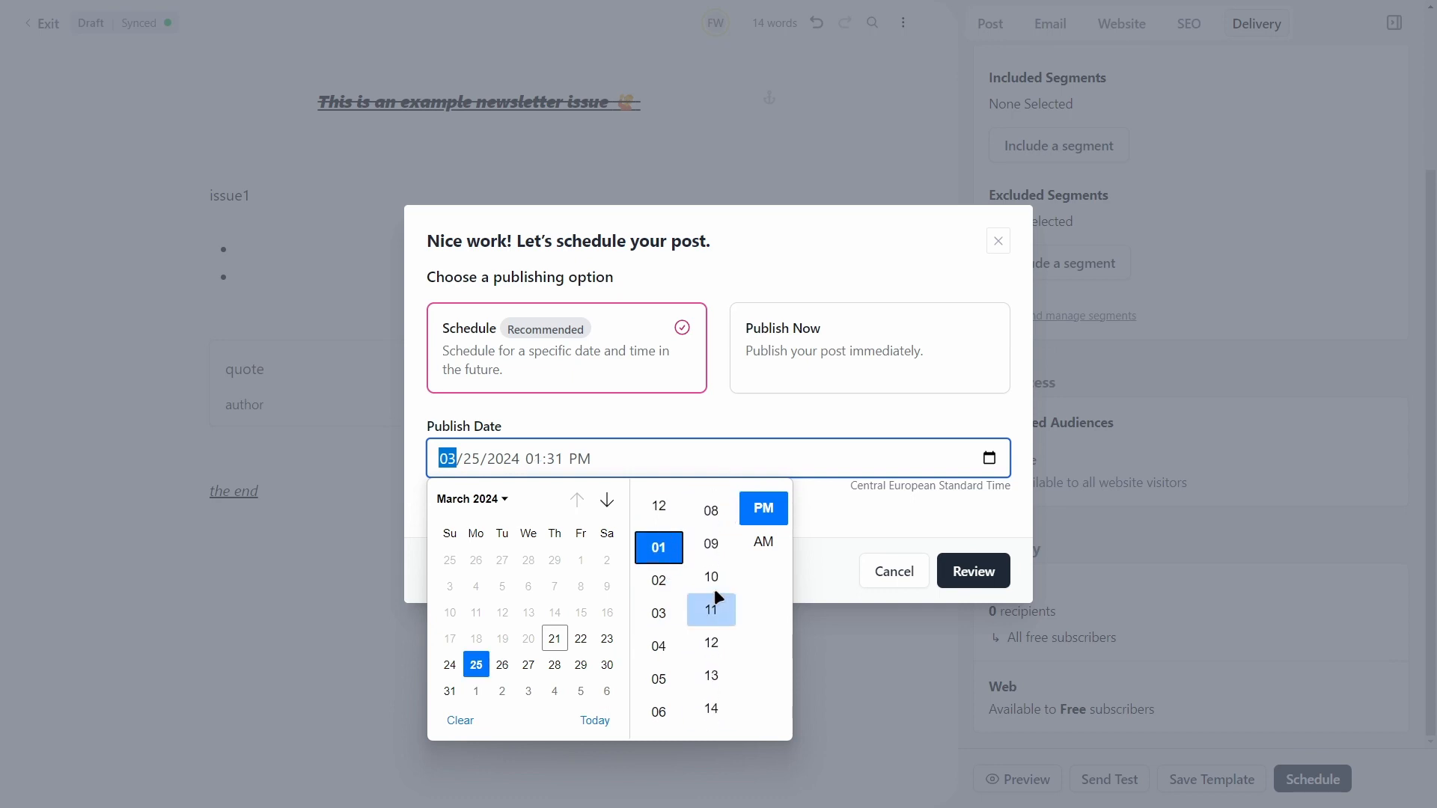
{"action": "scroll", "coordinate": [712, 577], "scroll_direction": "up", "scroll_amount": 3}
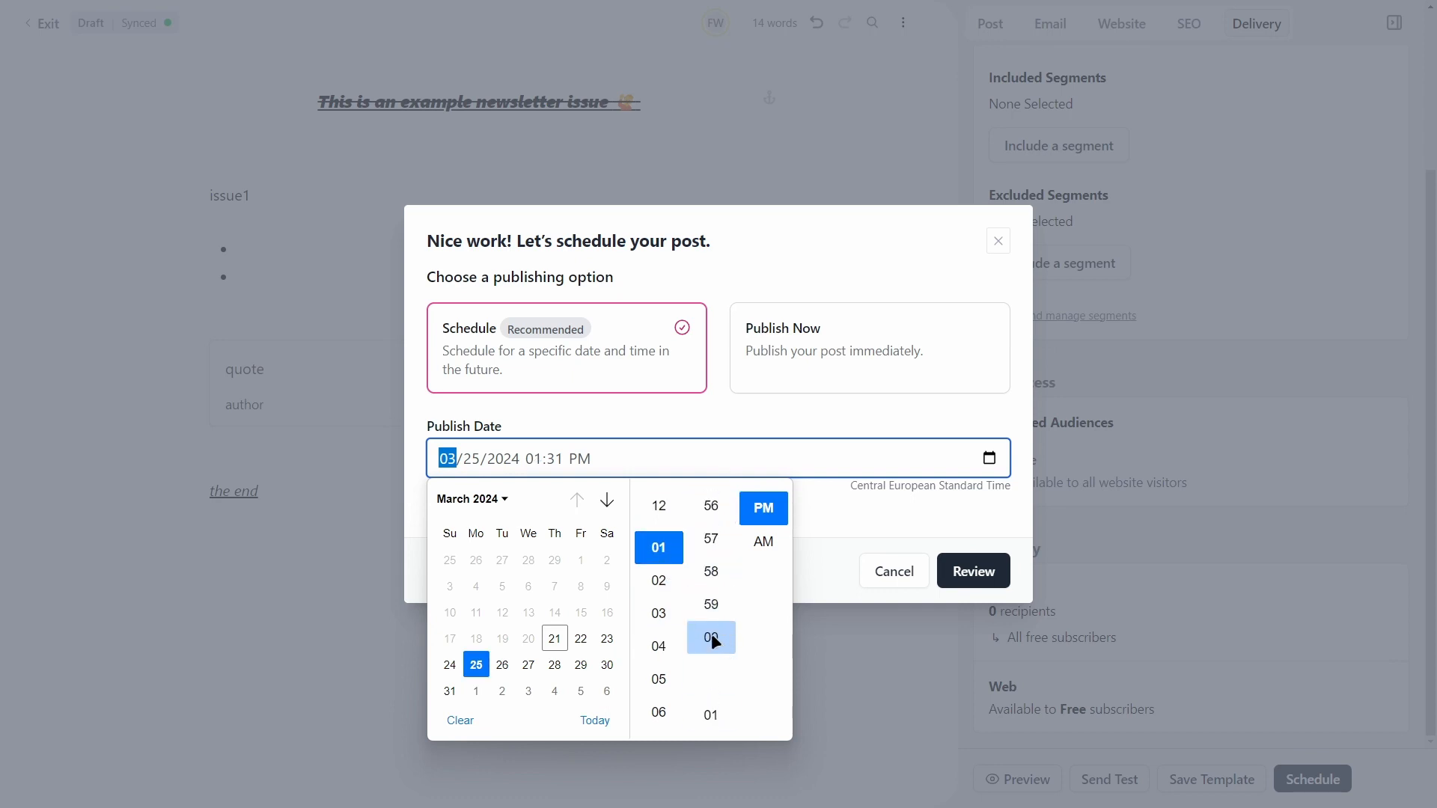
{"action": "left_click", "coordinate": [711, 634]}
{"action": "left_click", "coordinate": [836, 505]}
{"action": "left_click", "coordinate": [973, 571]}
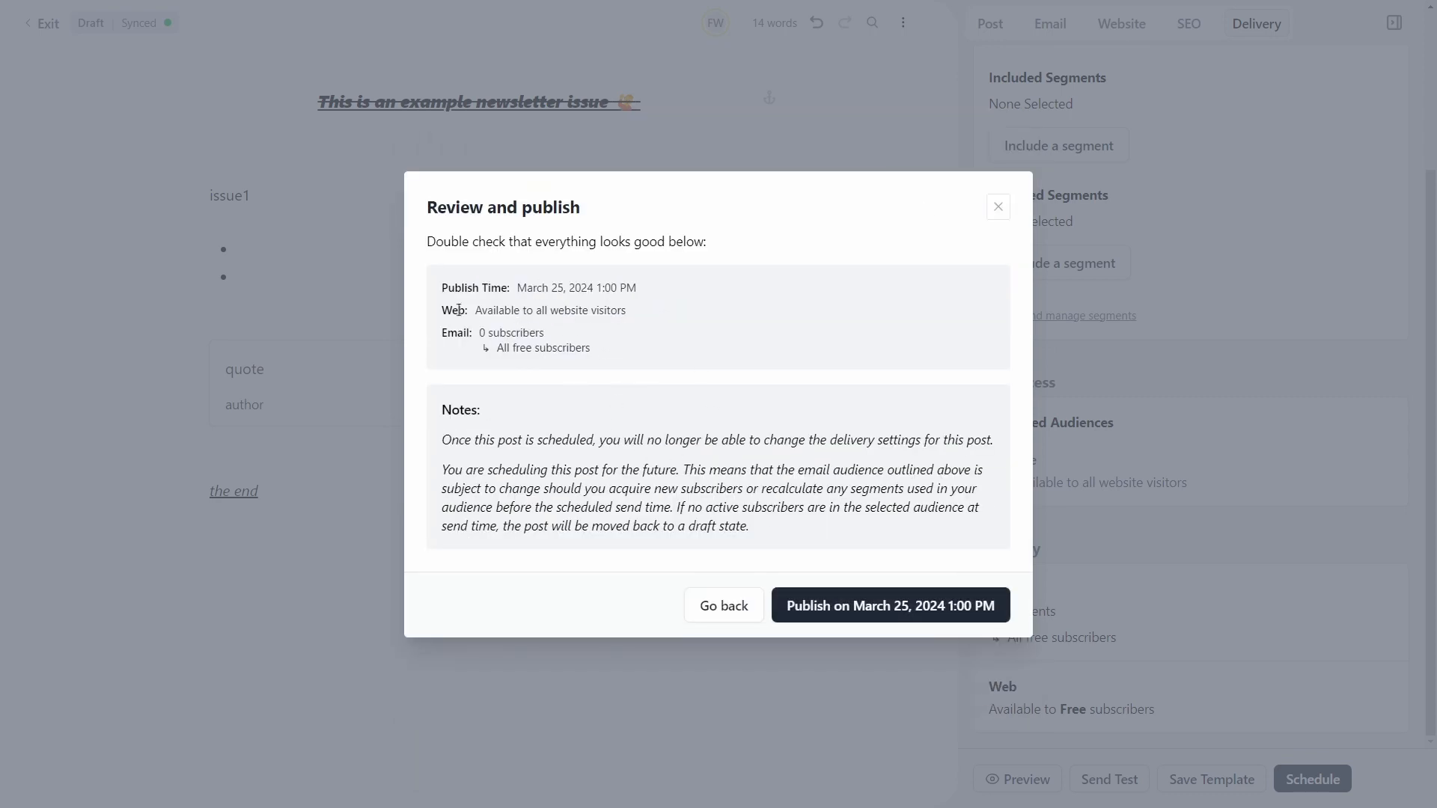
{"action": "left_click_drag", "start_coordinate": [441, 288], "coordinate": [682, 290]}
Step: Attempt the March 25 publish, back out of both dialogs, and exit to Content Tags (0 tags)
{"action": "left_click", "coordinate": [618, 294]}
{"action": "left_click", "coordinate": [986, 601]}
{"action": "left_click", "coordinate": [998, 204]}
{"action": "left_click", "coordinate": [996, 241]}
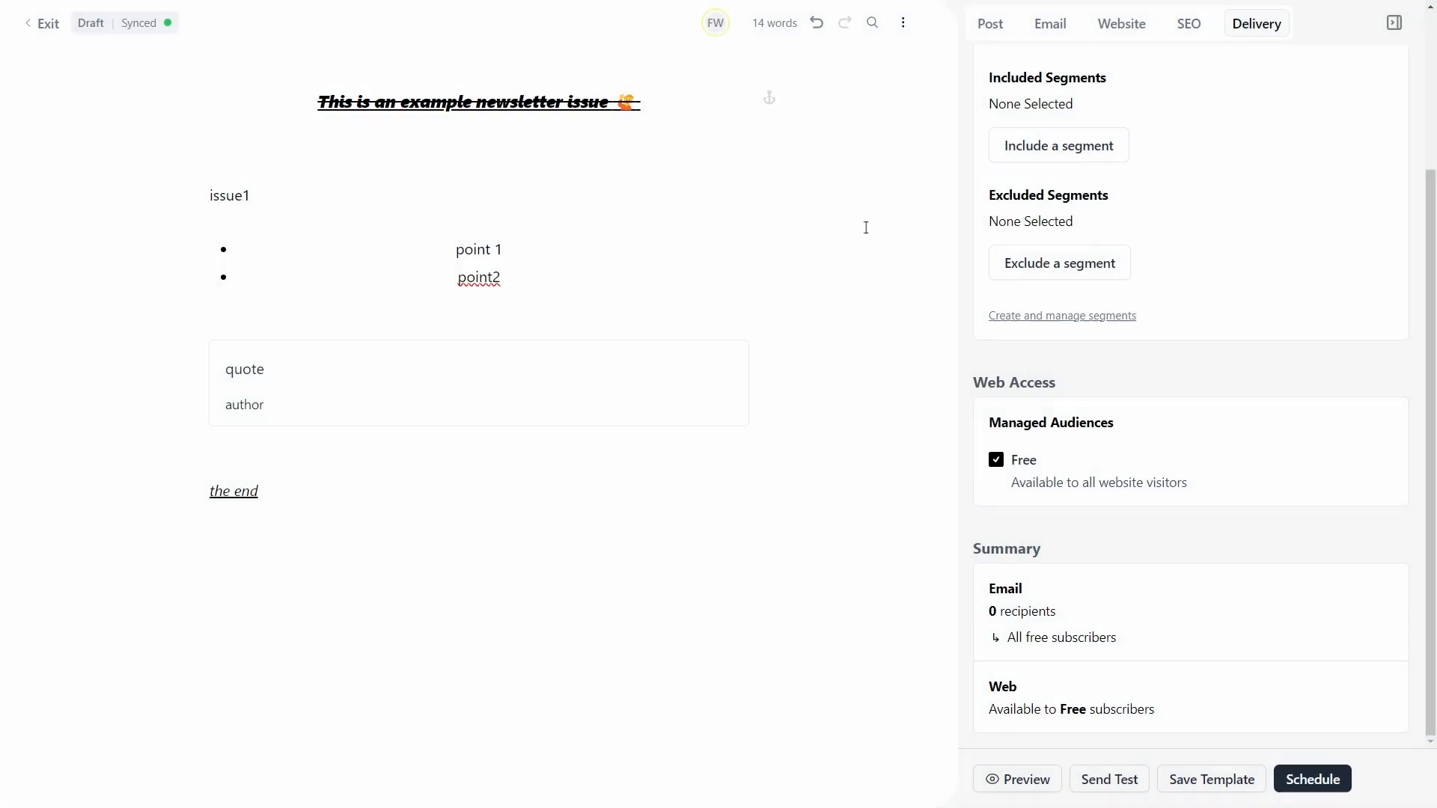
{"action": "left_click", "coordinate": [48, 21]}
{"action": "left_click", "coordinate": [120, 187]}
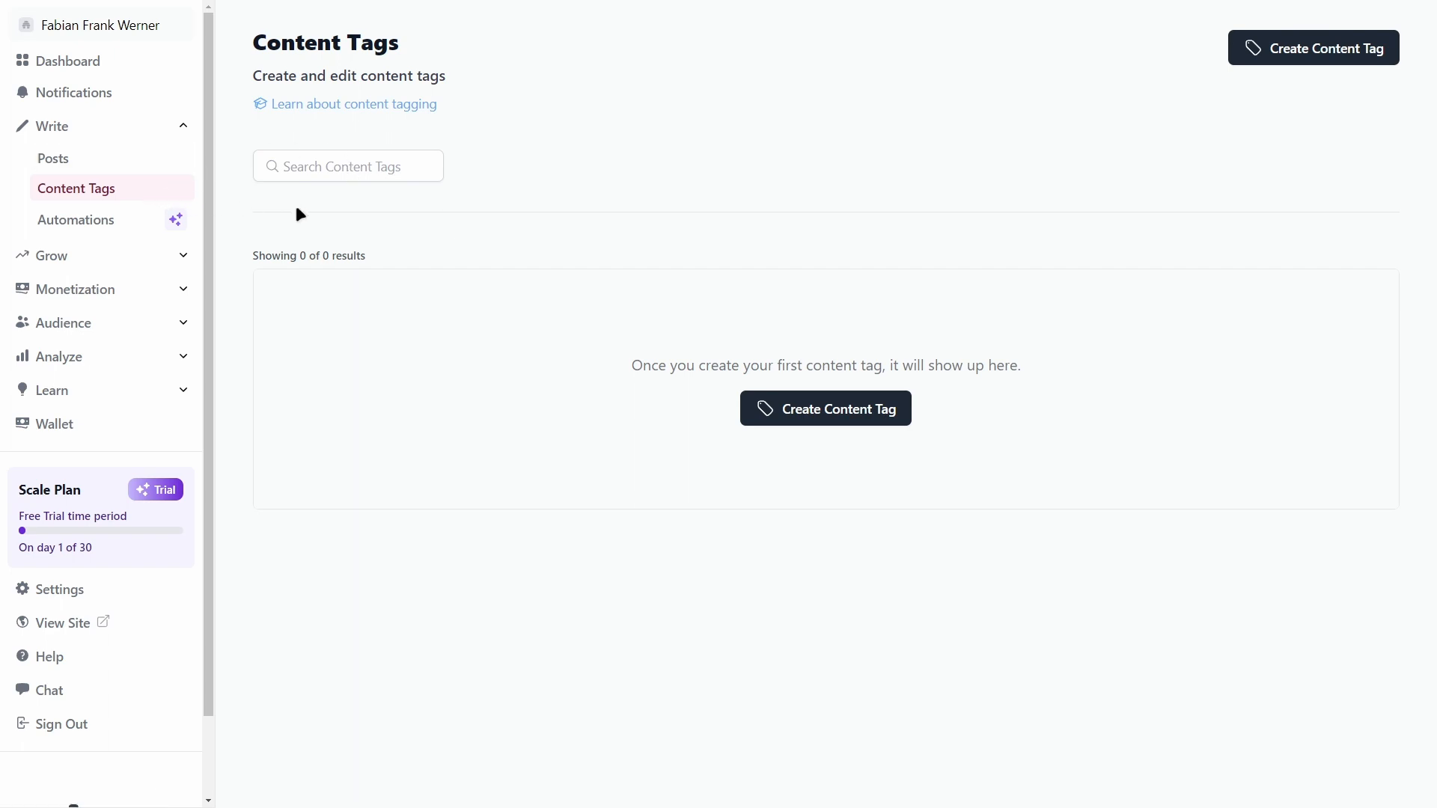
Step: Expand Grow and view the Recommendations page, which lists no recommendations yet
{"action": "left_click", "coordinate": [154, 257]}
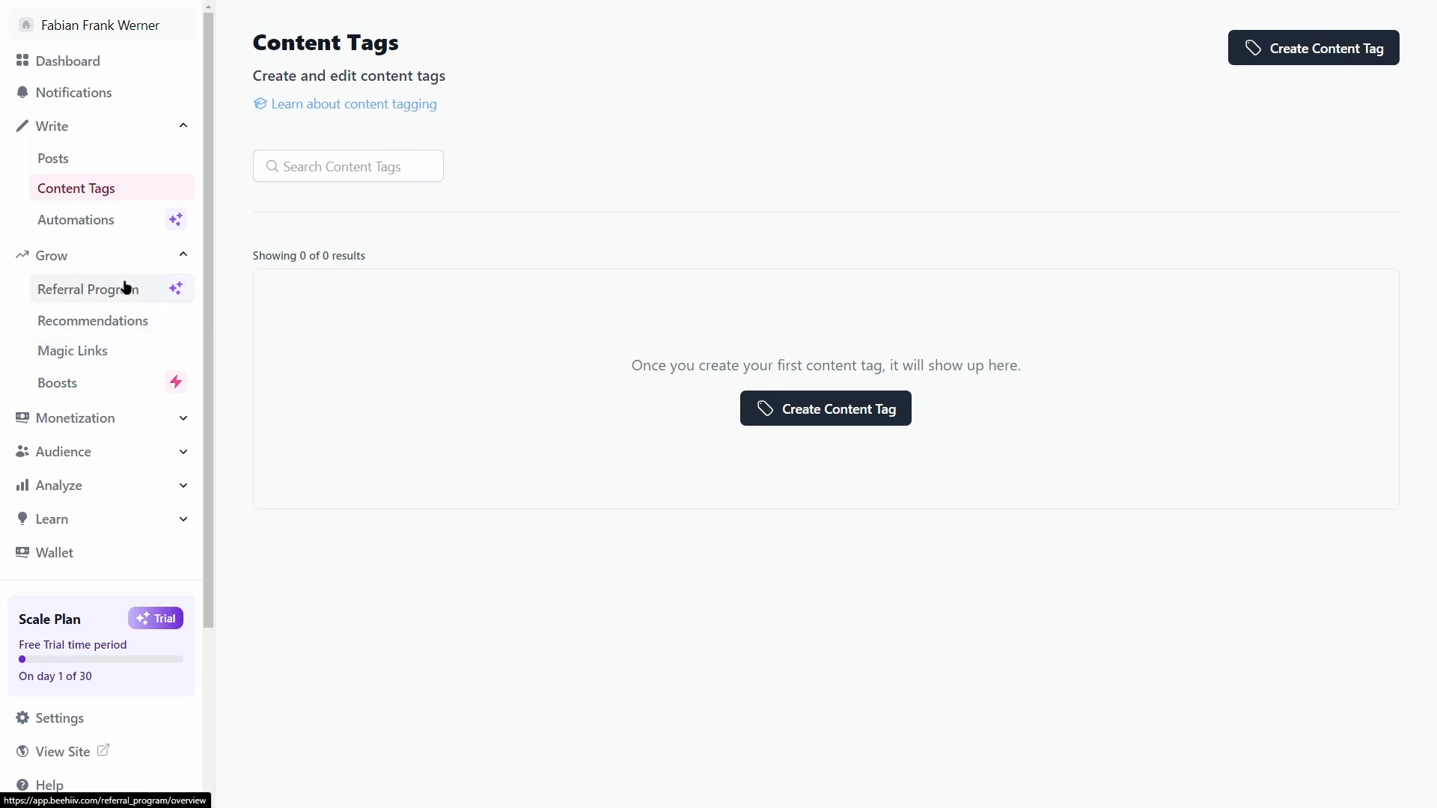
{"action": "left_click", "coordinate": [124, 318]}
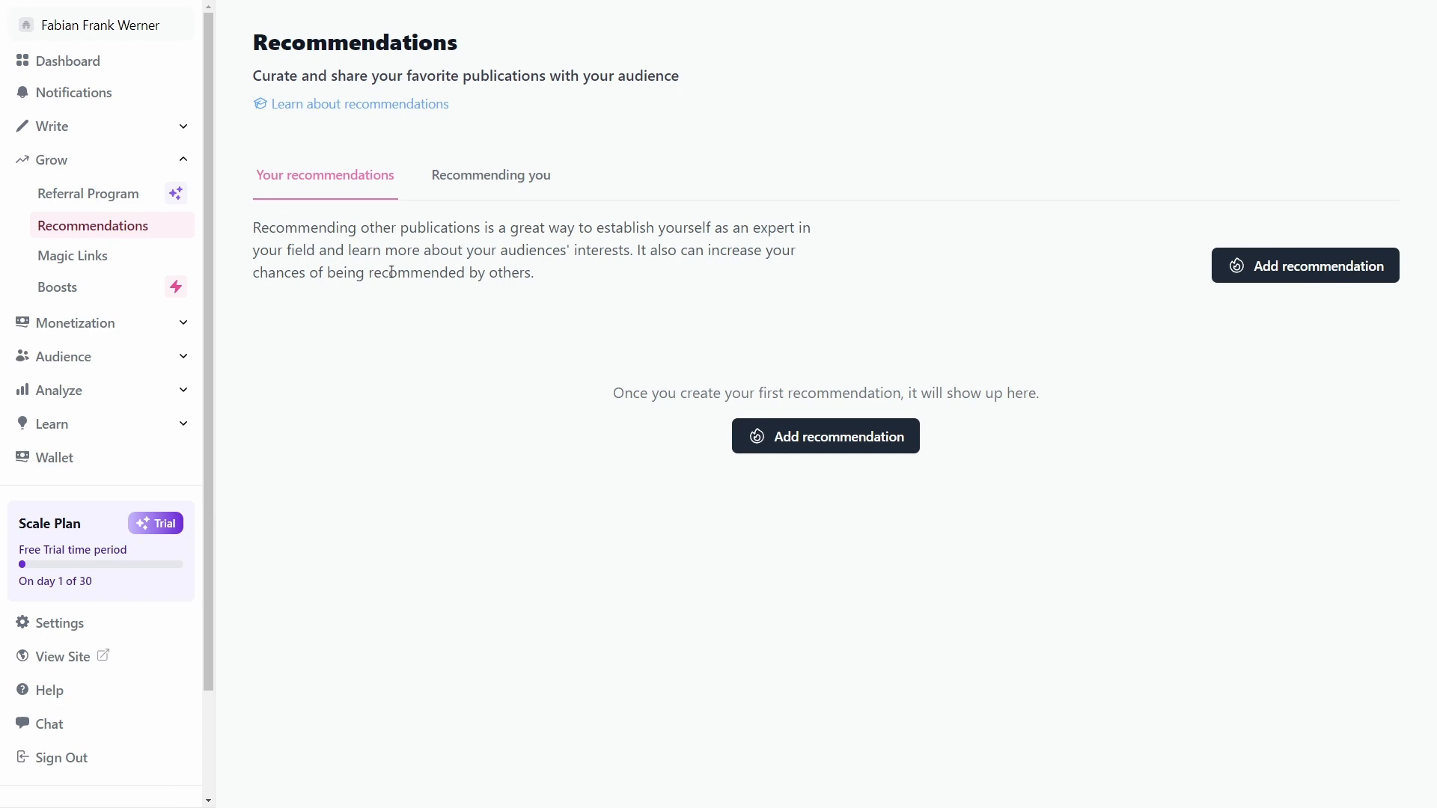
Step: View Monetization's Partner Program page, then collapse Monetization and Grow and expand Audience
{"action": "left_click", "coordinate": [149, 334]}
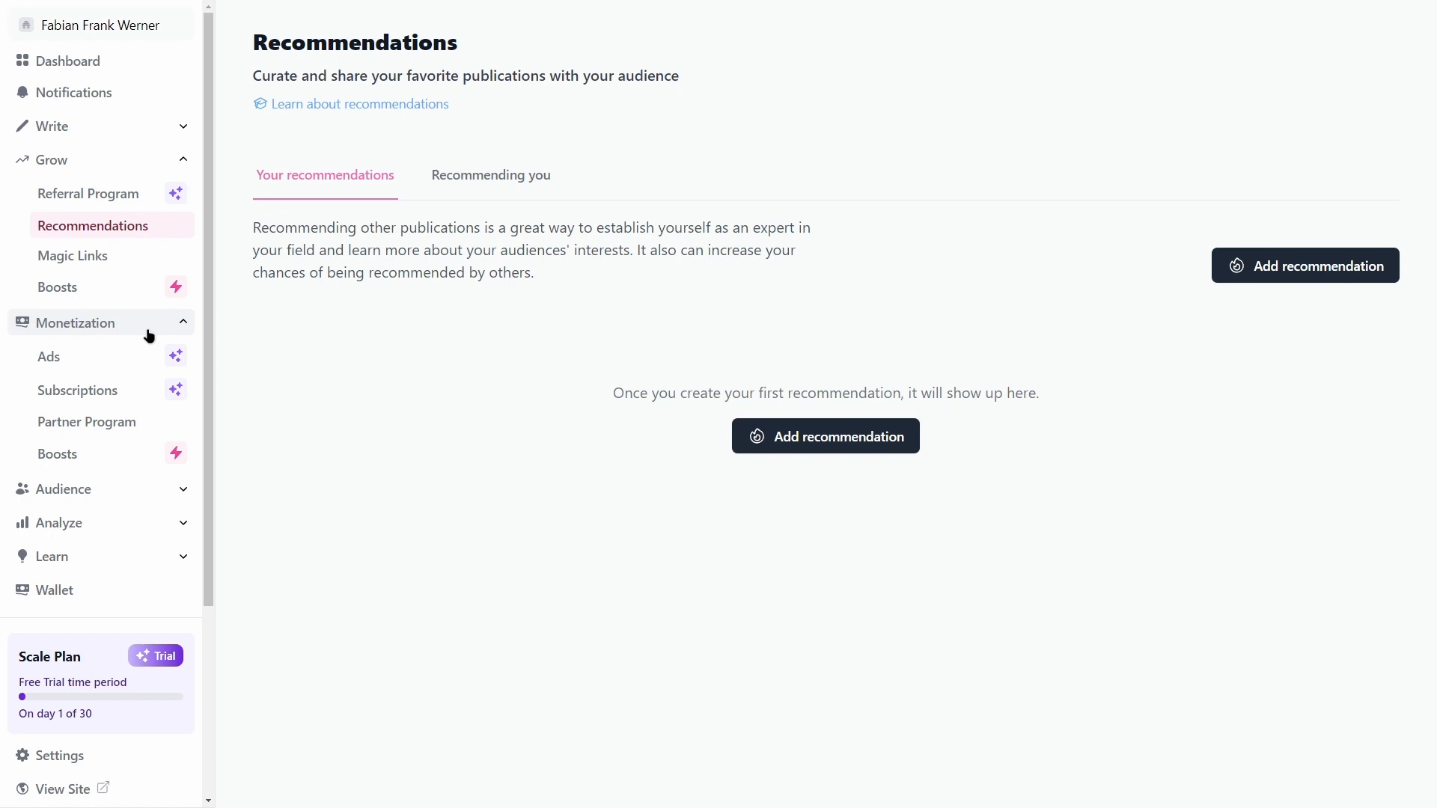
{"action": "left_click", "coordinate": [127, 424]}
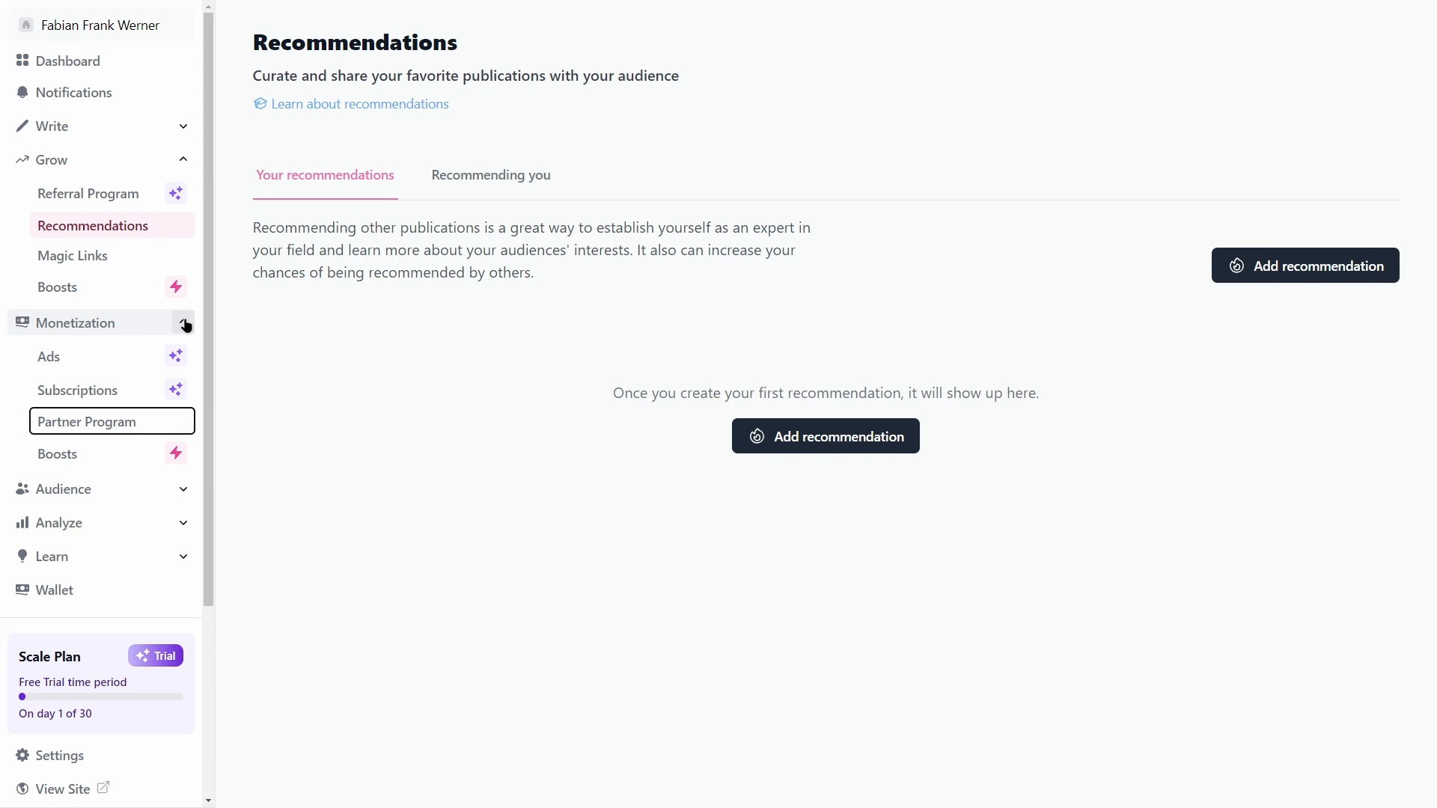
{"action": "left_click", "coordinate": [184, 324]}
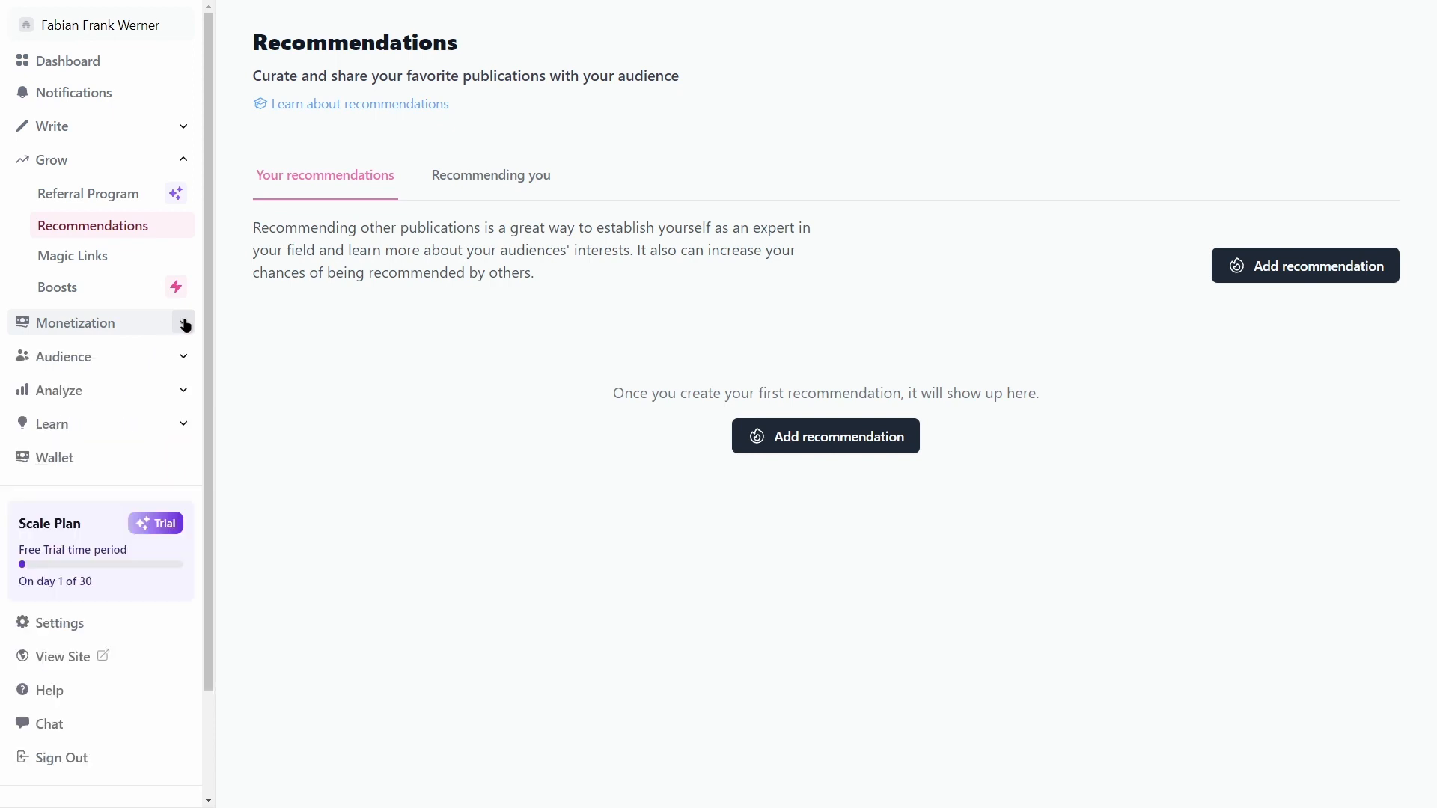
{"action": "left_click", "coordinate": [183, 160]}
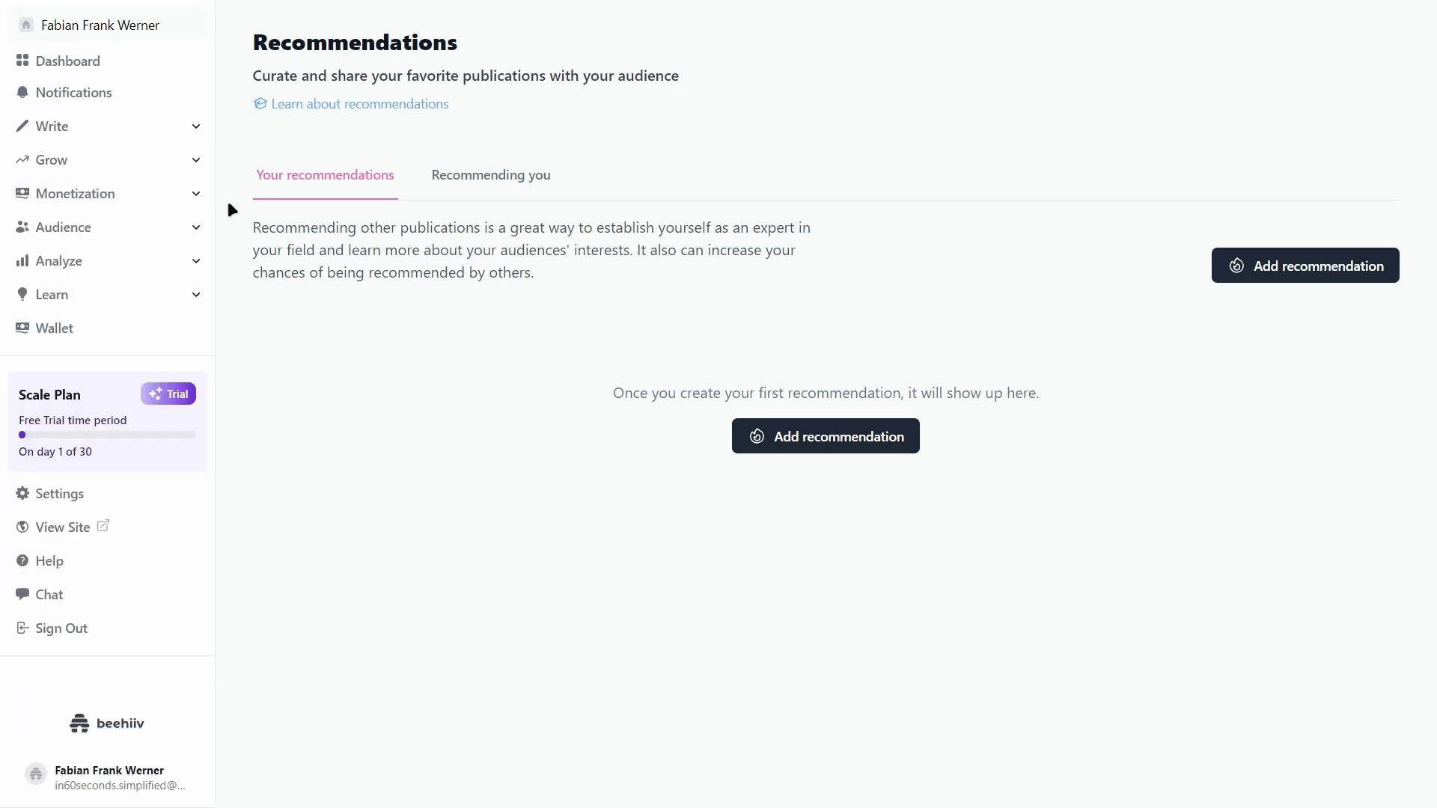
{"action": "left_click", "coordinate": [194, 228]}
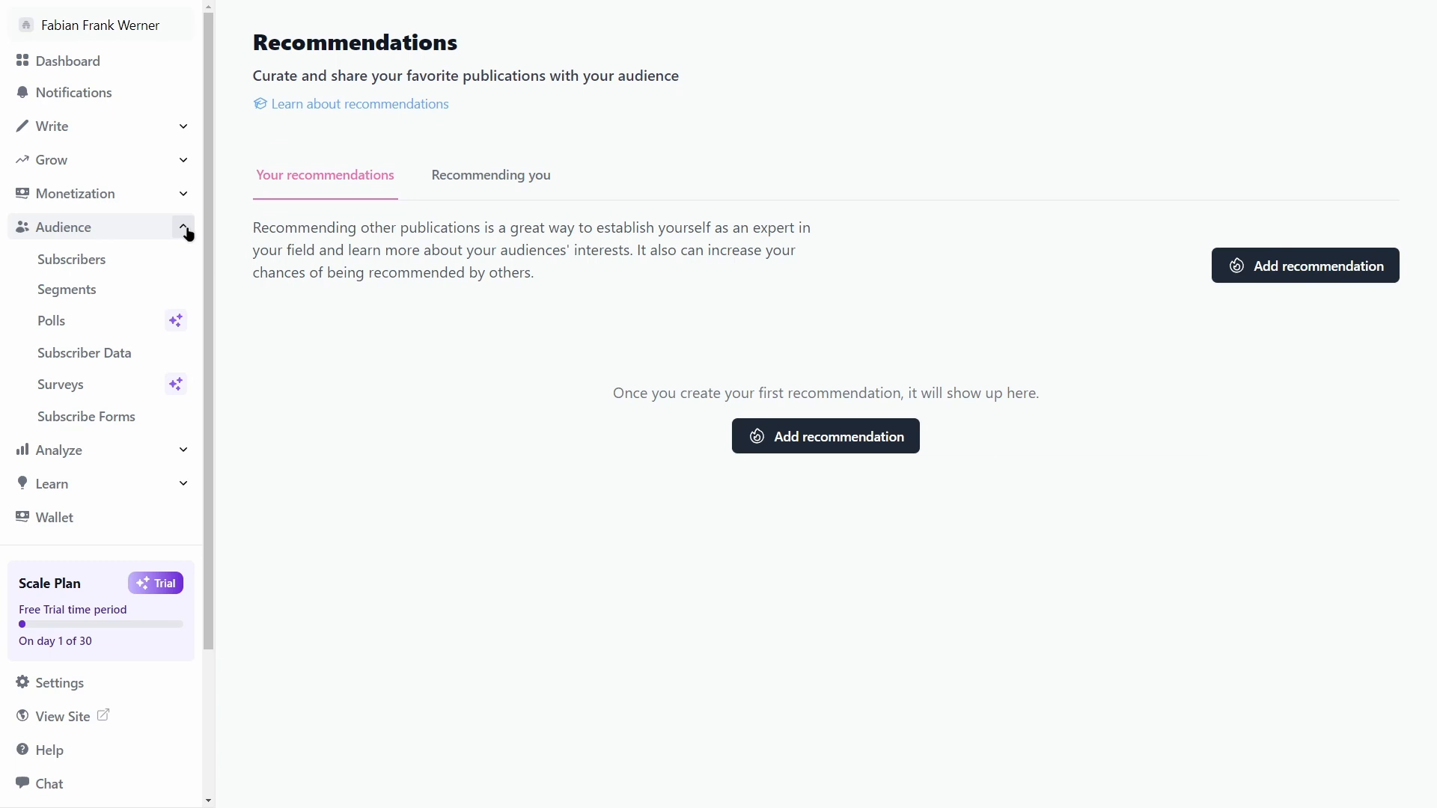
Step: View the empty Subscribers list, then go to Segmentation, which shows 0 of 0 segments
{"action": "left_click", "coordinate": [127, 257]}
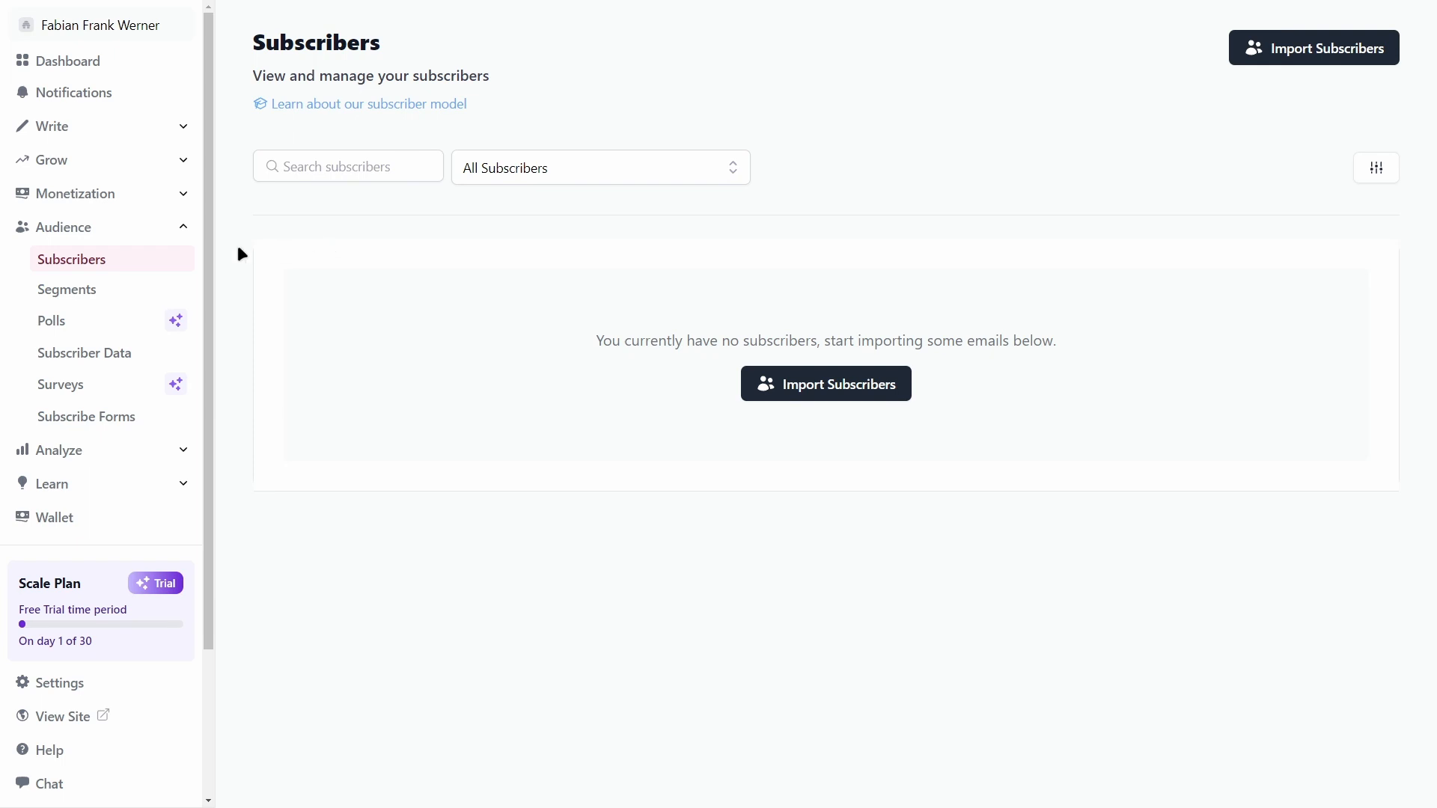
{"action": "left_click", "coordinate": [105, 289]}
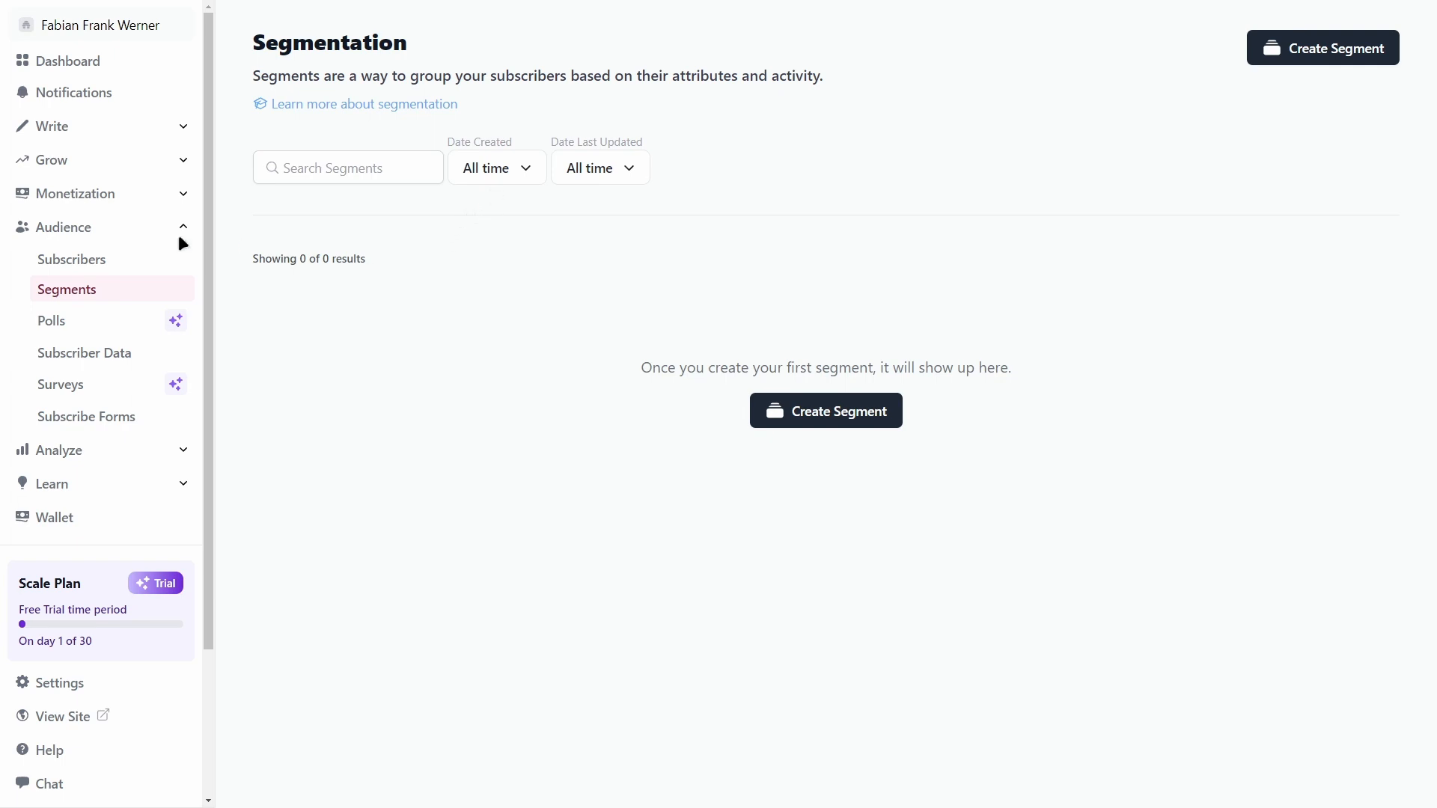
Step: Go back to the empty Subscribers page and expand the Analyze and Learn sidebar sections
{"action": "left_click", "coordinate": [114, 254]}
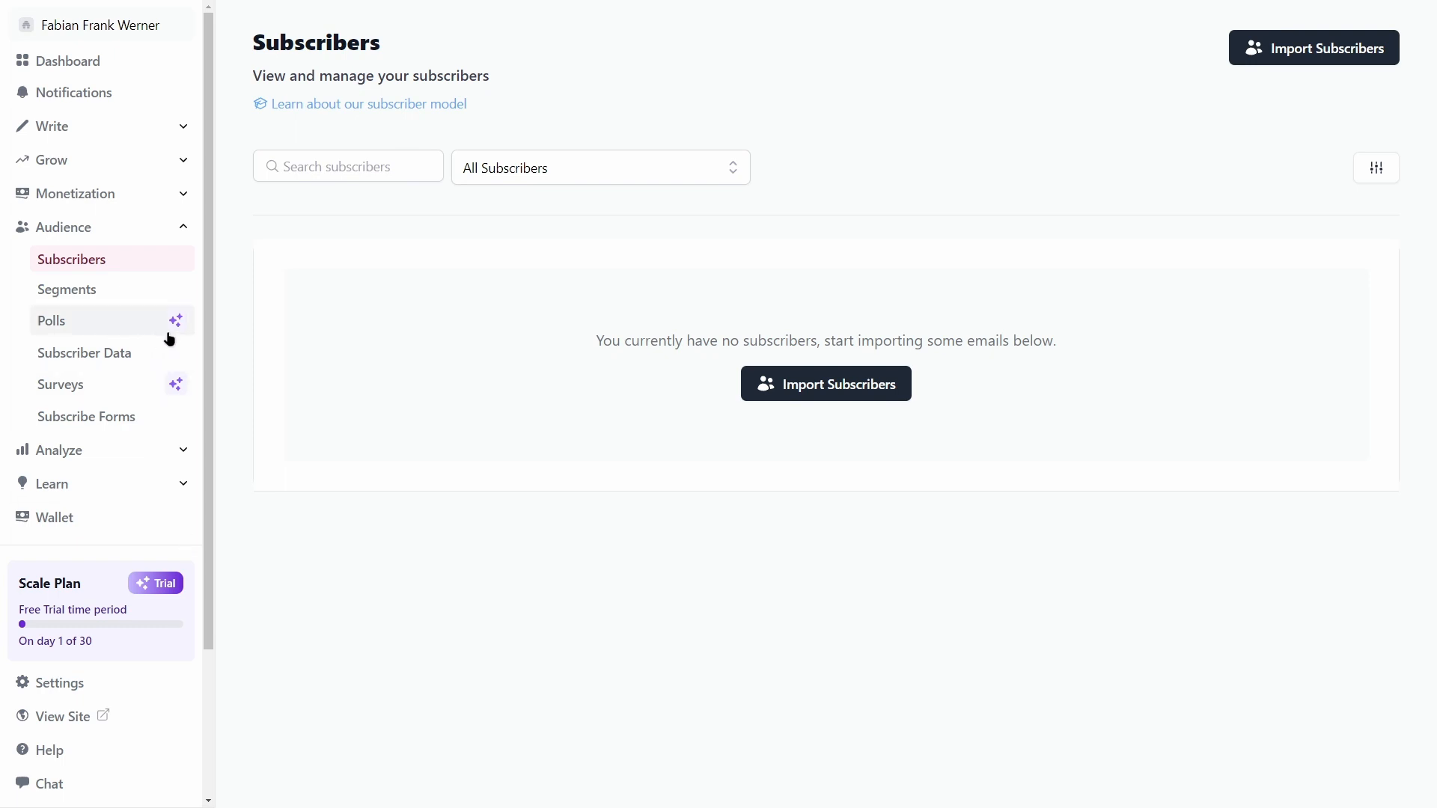
{"action": "left_click", "coordinate": [147, 449]}
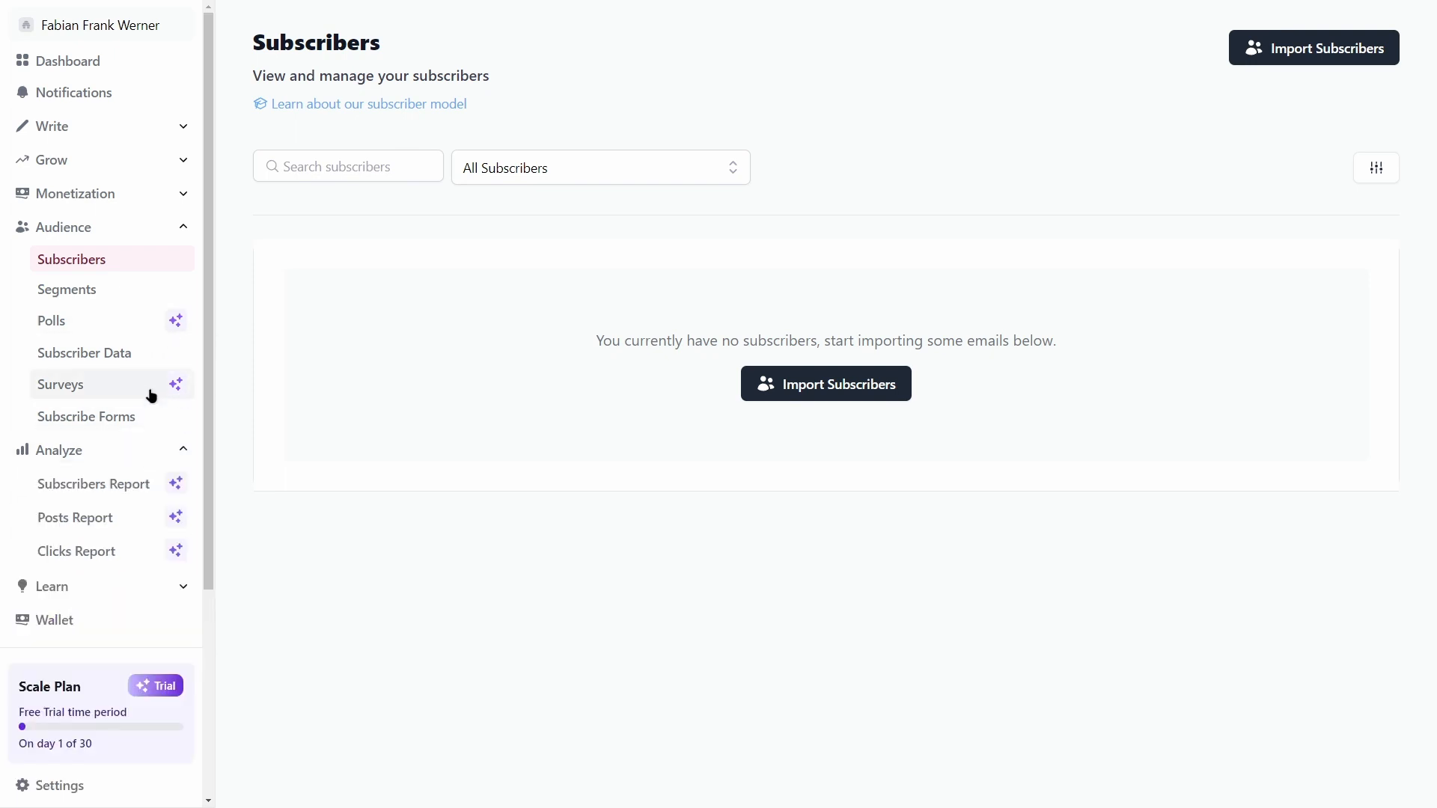
{"action": "scroll", "coordinate": [147, 393], "scroll_direction": "down", "scroll_amount": 2}
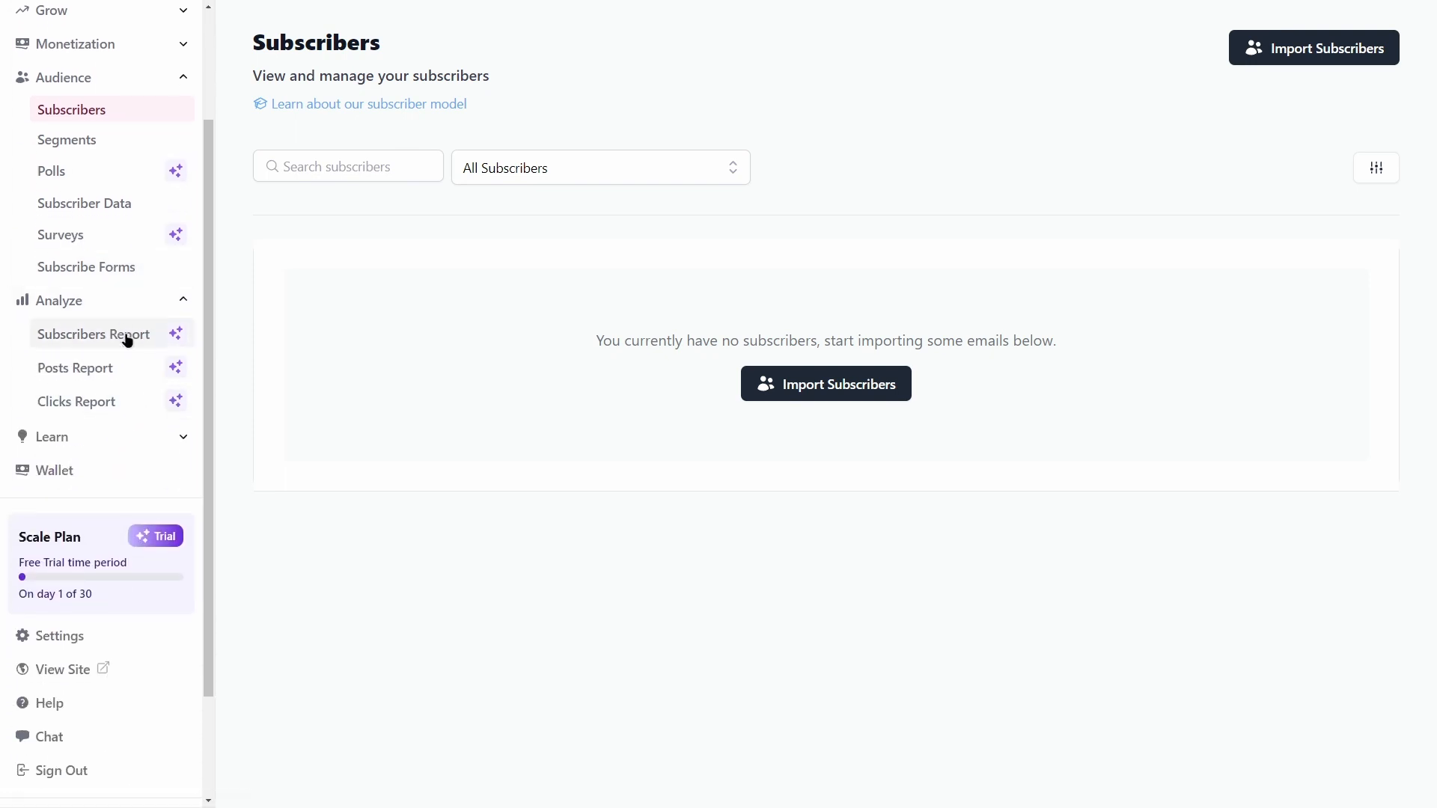
{"action": "scroll", "coordinate": [135, 221], "scroll_direction": "up", "scroll_amount": 2}
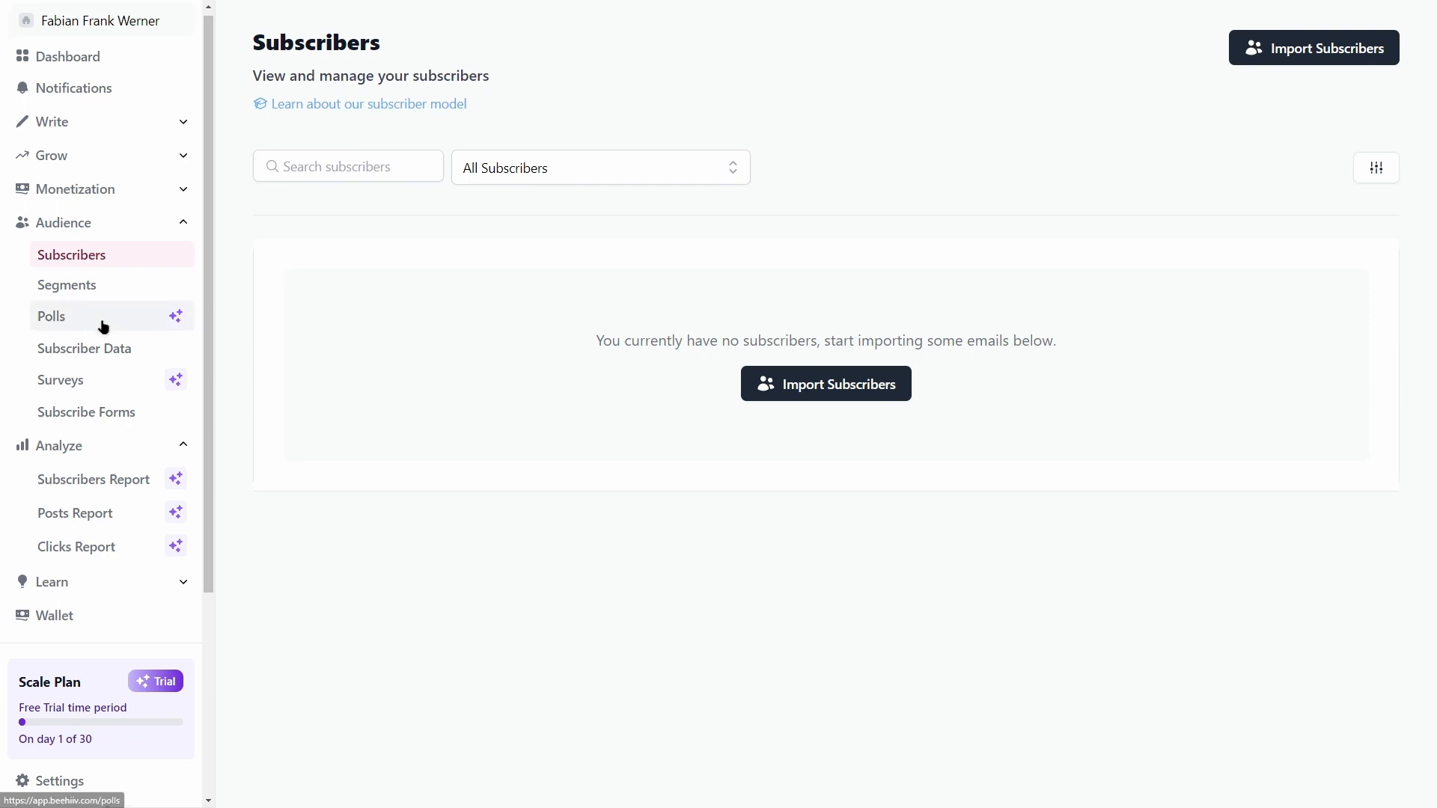
{"action": "scroll", "coordinate": [99, 374], "scroll_direction": "down", "scroll_amount": 2}
{"action": "left_click", "coordinate": [95, 439]}
{"action": "scroll", "coordinate": [95, 438], "scroll_direction": "down", "scroll_amount": 2}
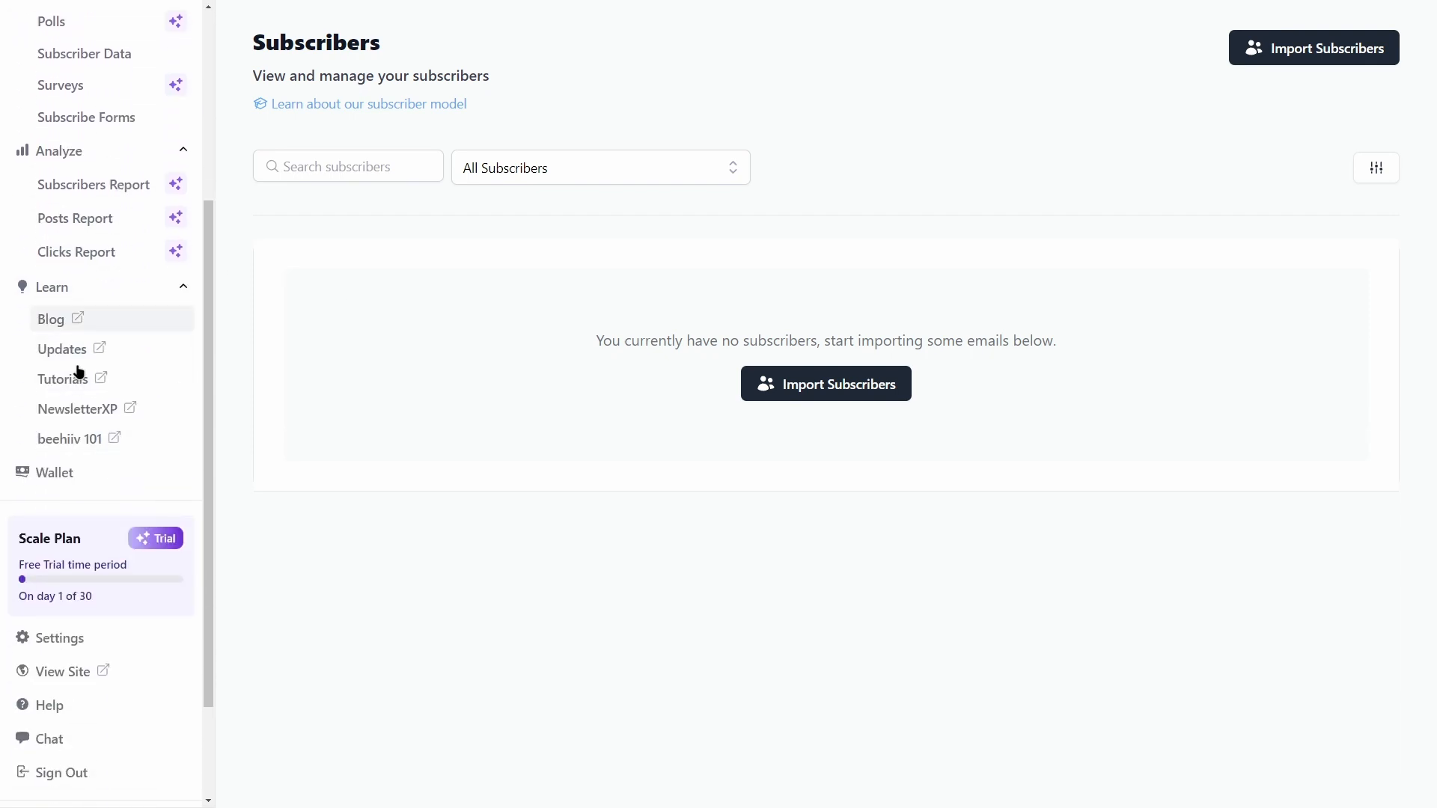